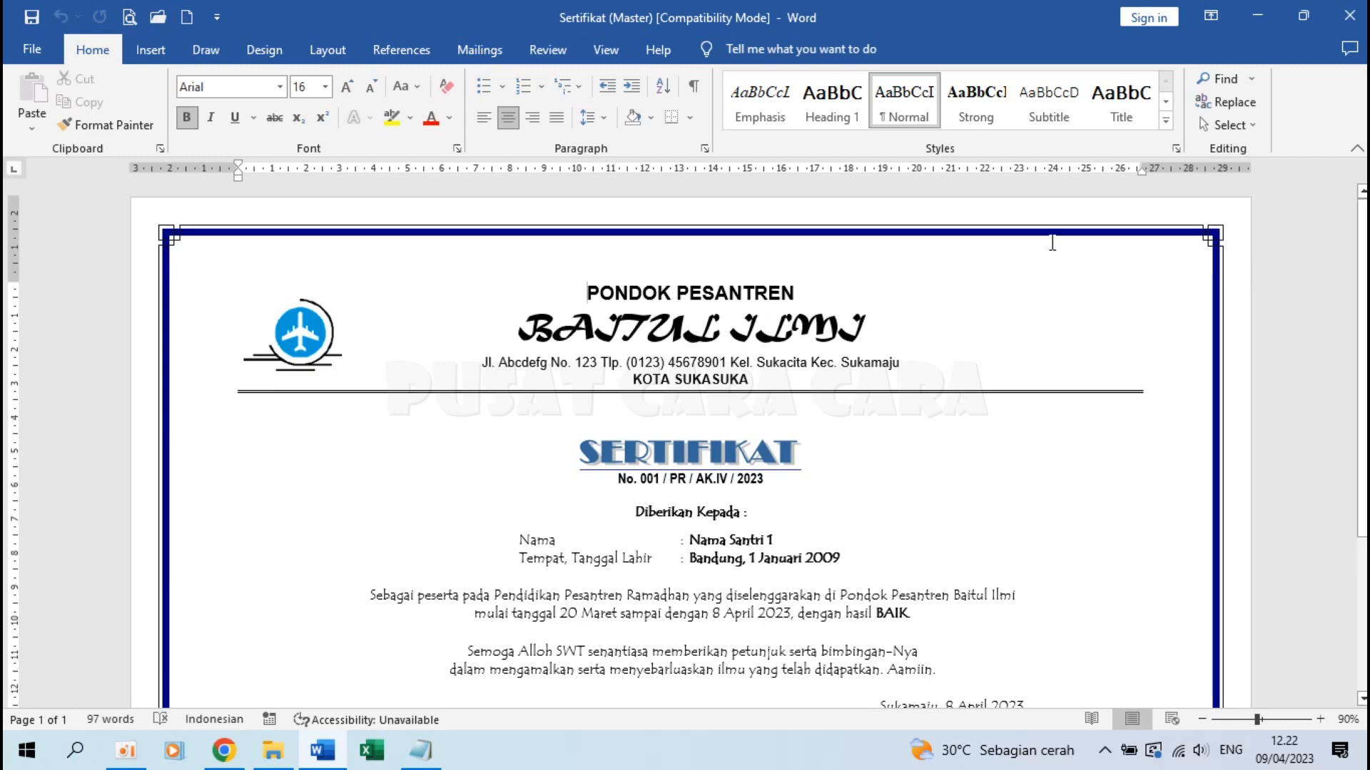
Close the finished certificate along with Word
scroll(763, 362, "down", 5)
scroll(763, 362, "up", 5)
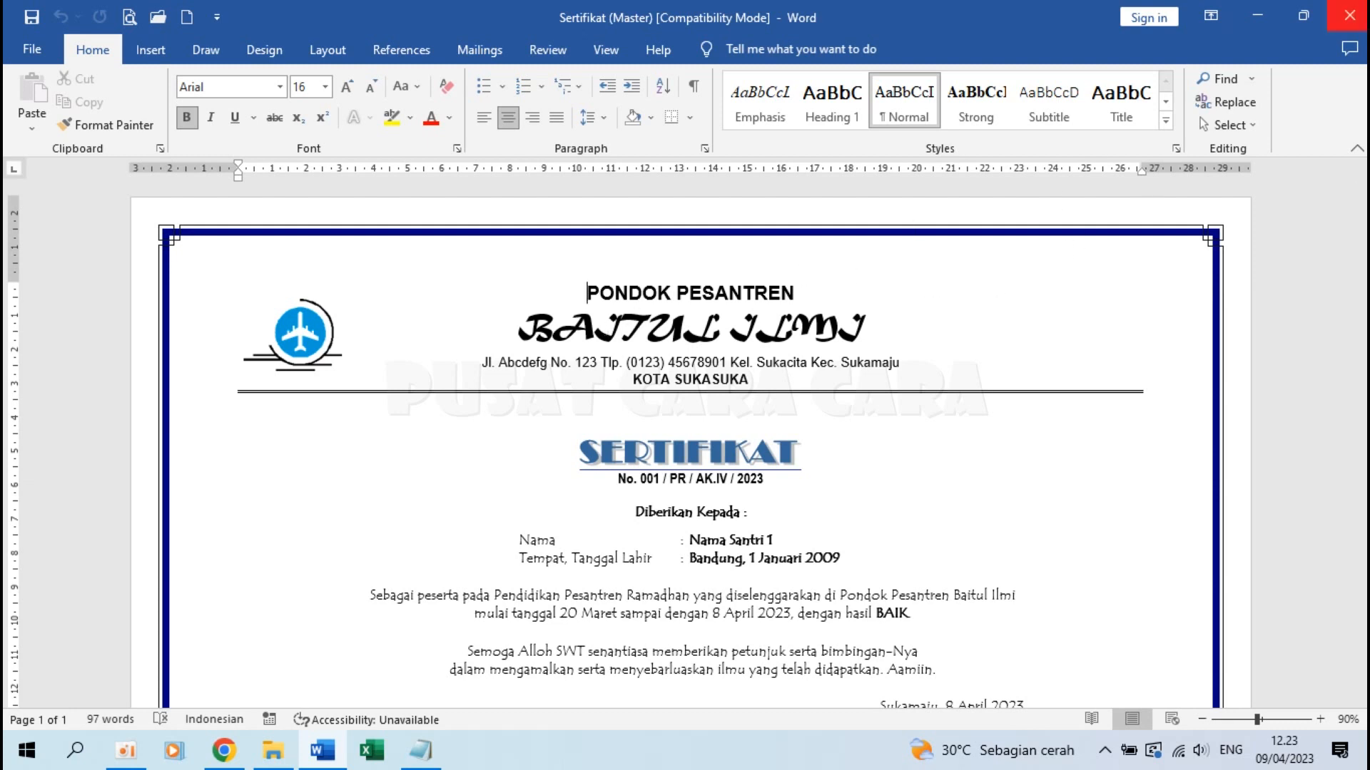
left_click(1349, 16)
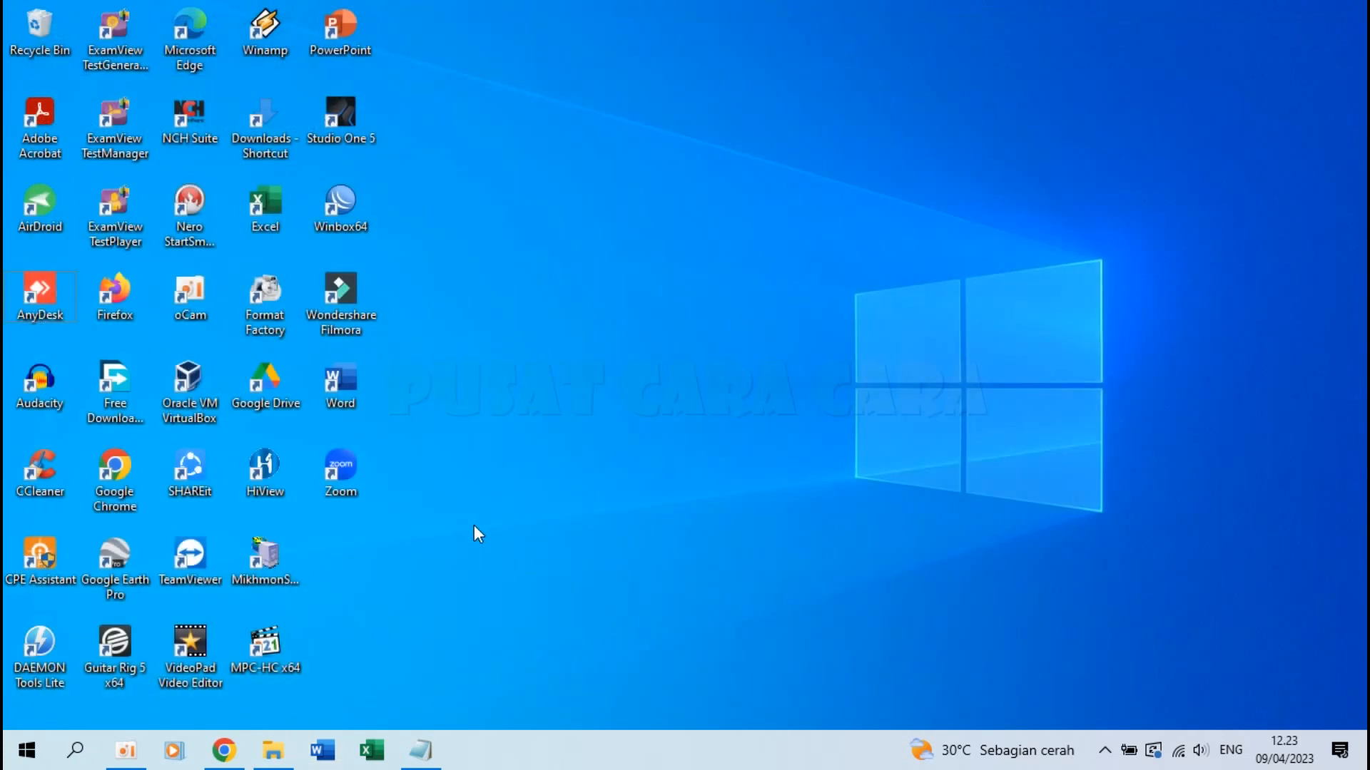
Relaunch Word and start a blank document using the No Spacing style
double_click(343, 371)
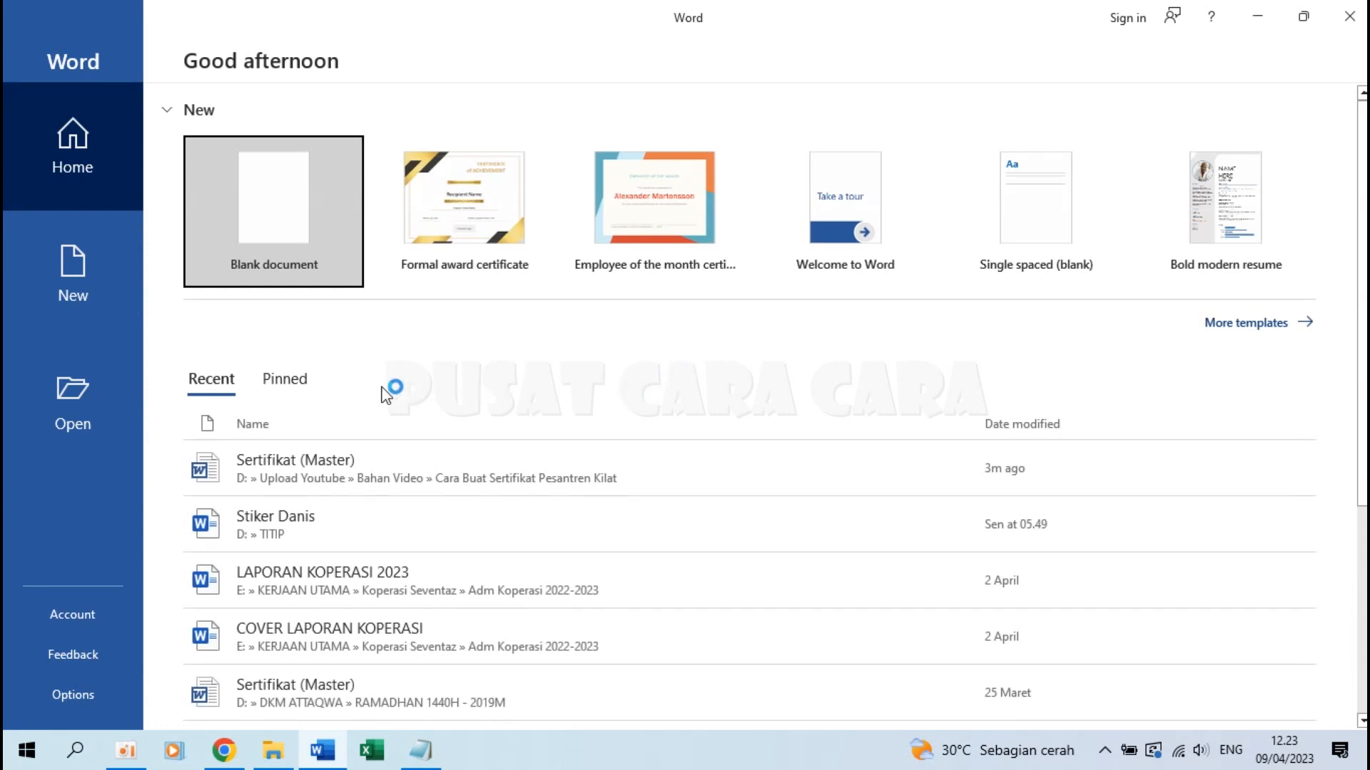
left_click(286, 187)
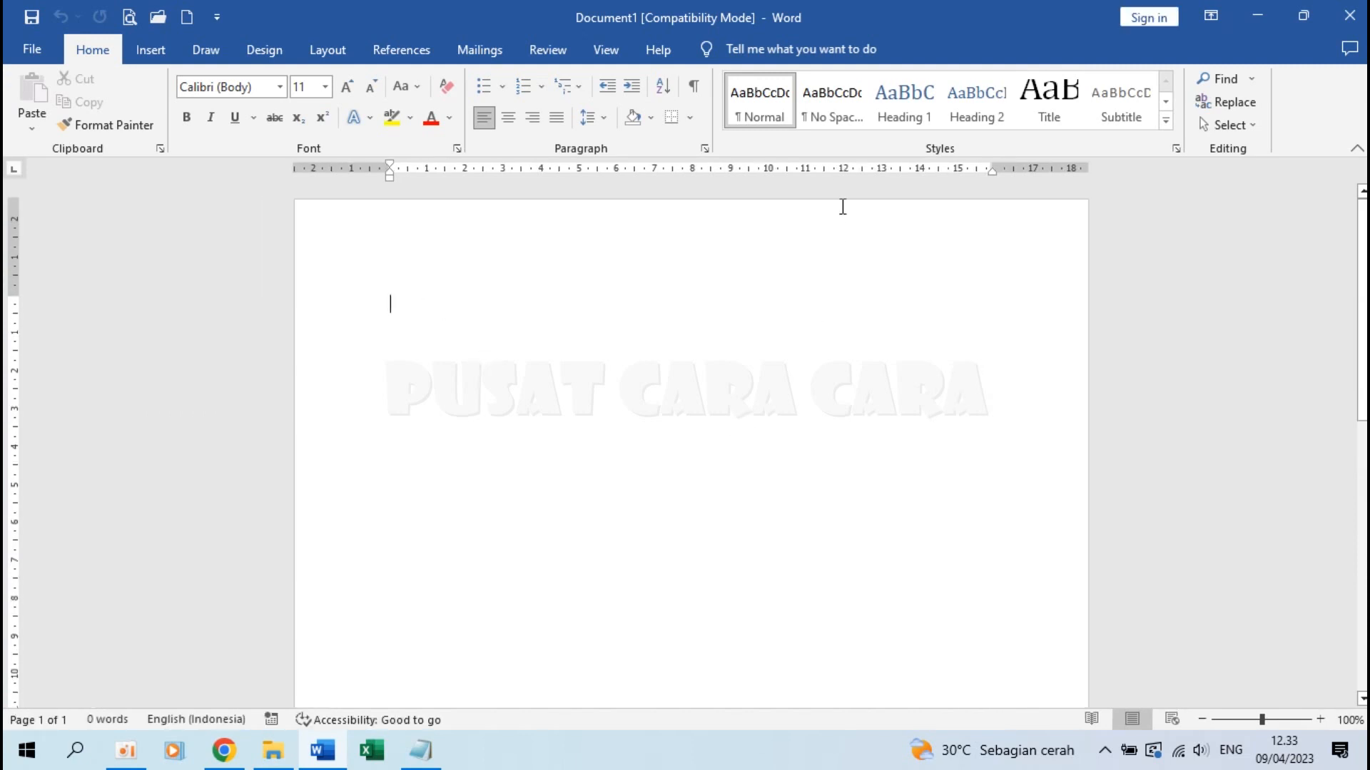
left_click(830, 106)
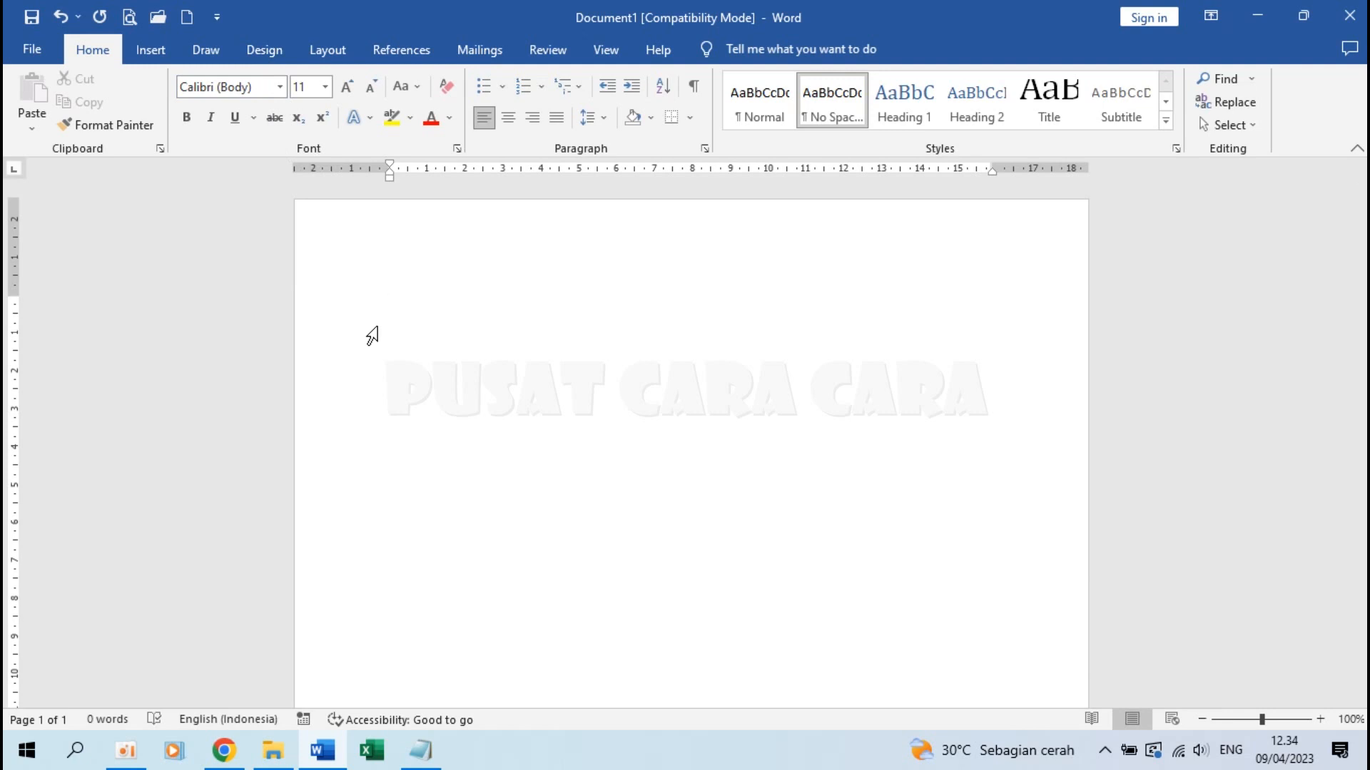
Set the page to F4 paper (21,59 × 33,02 cm) in landscape orientation
left_click(328, 50)
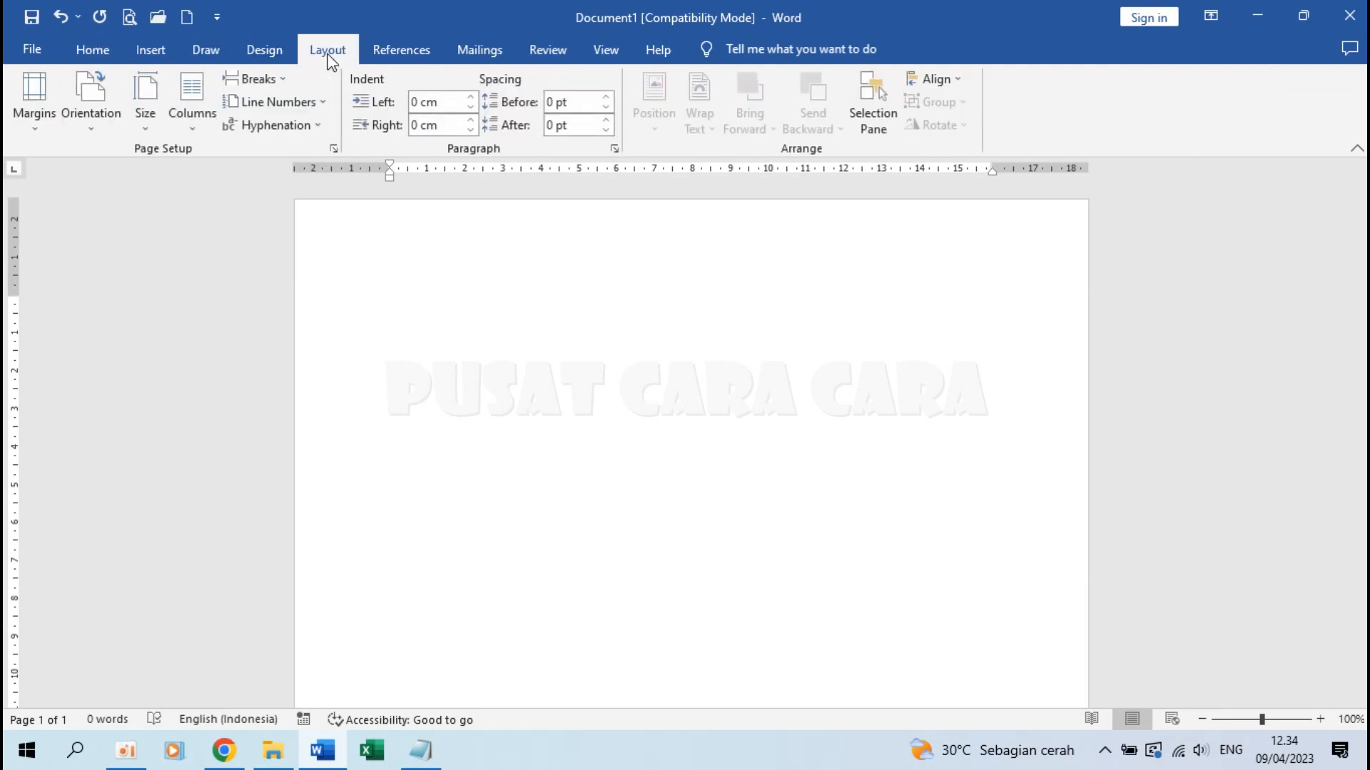
left_click(144, 118)
scroll(258, 394, "down", 5)
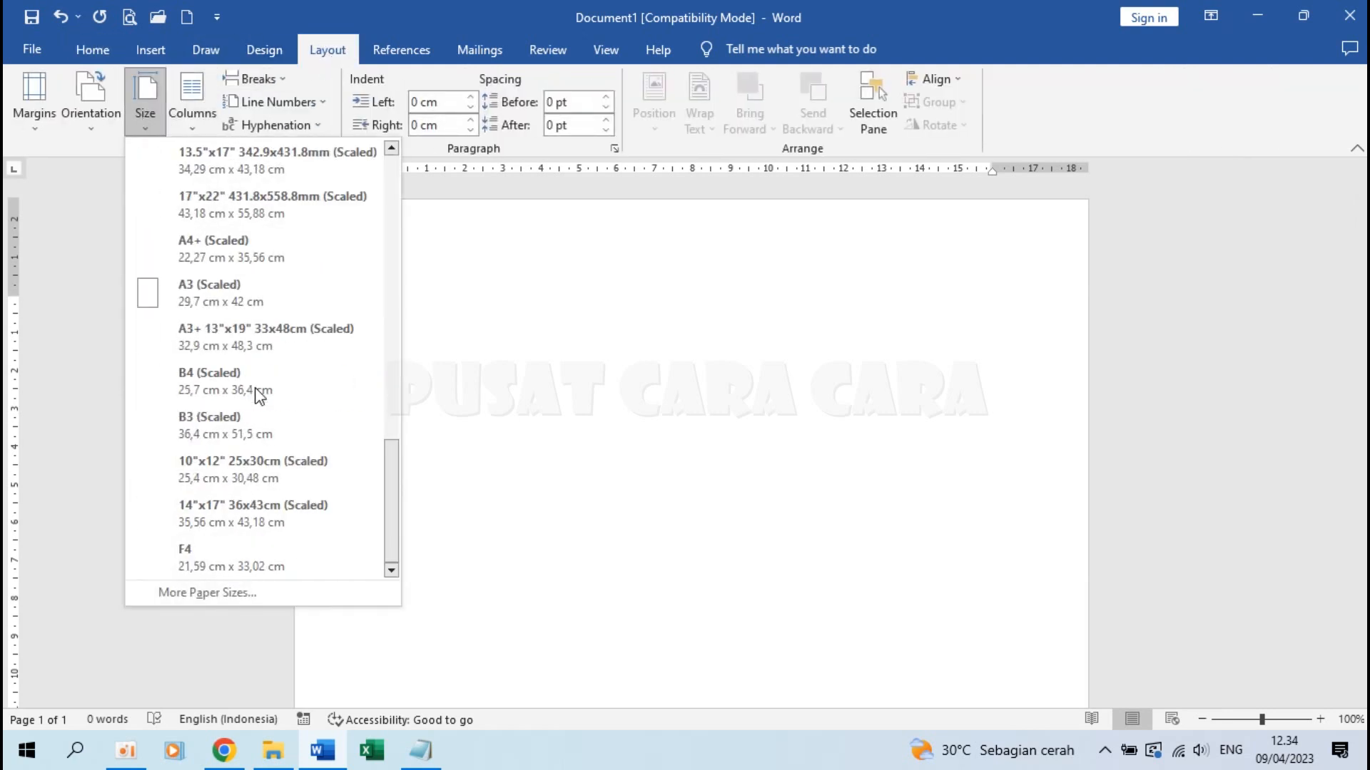
left_click(244, 559)
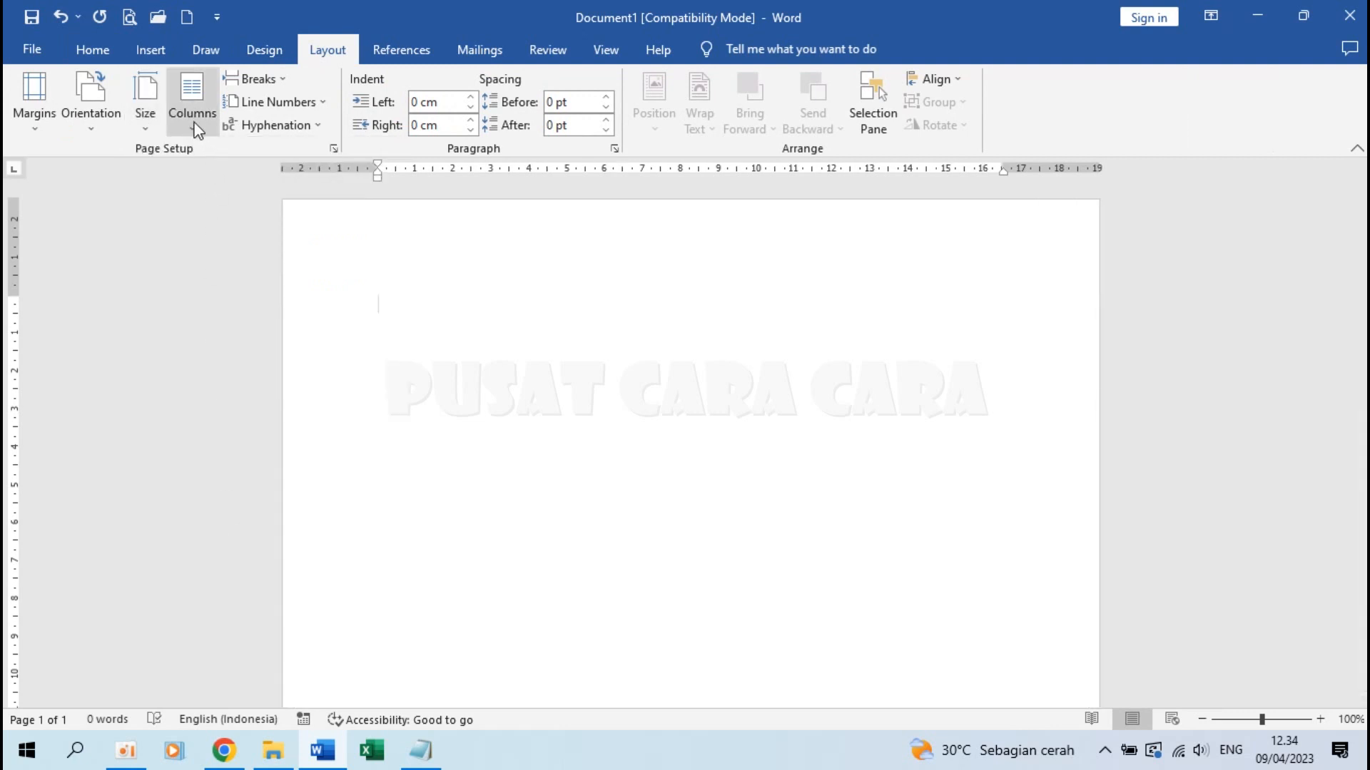
left_click(159, 118)
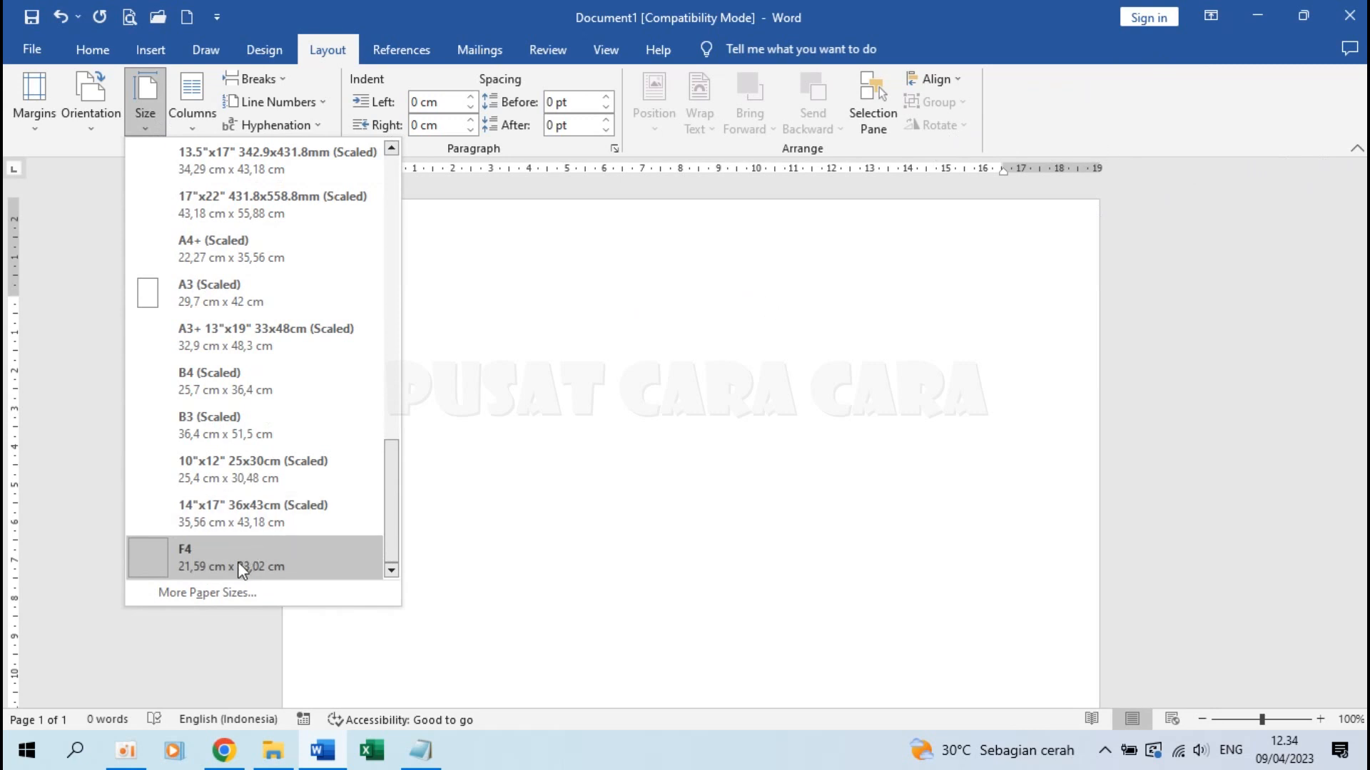
left_click(212, 598)
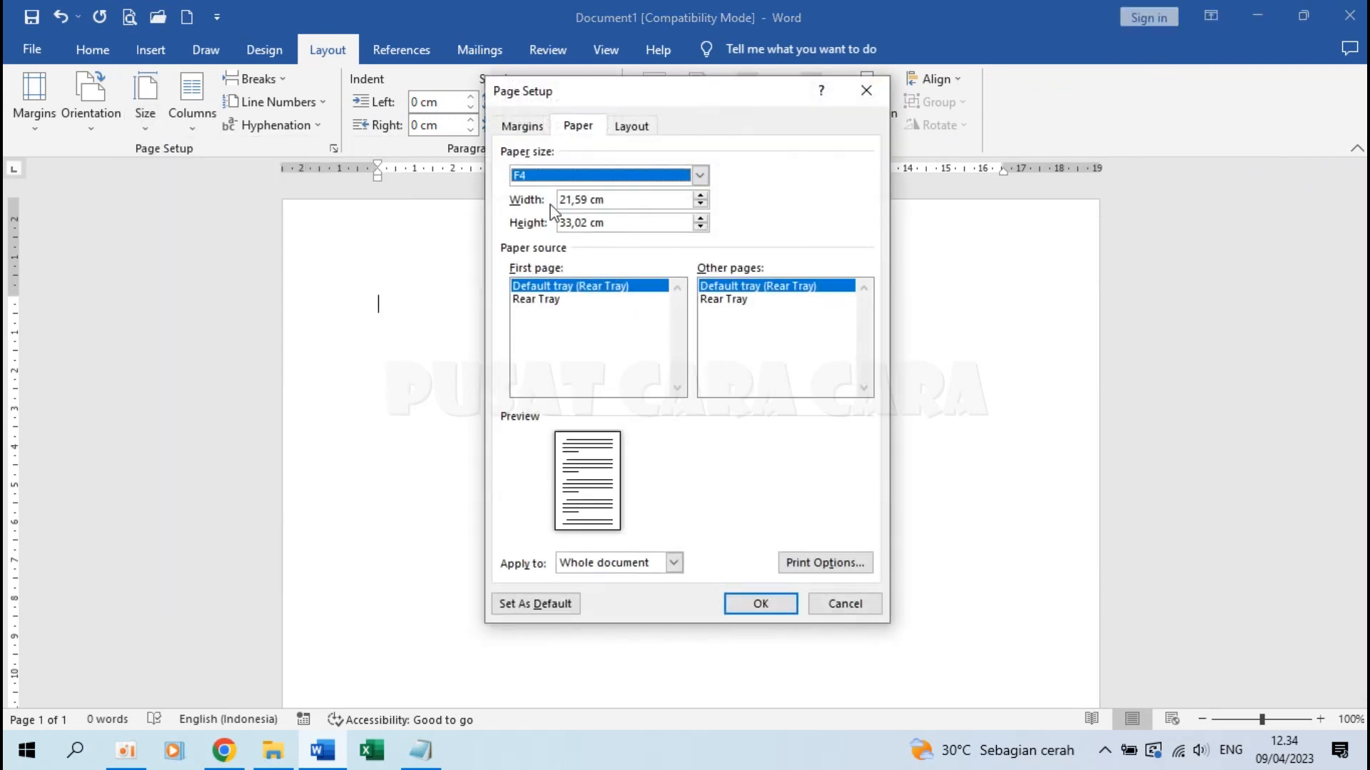
left_click(589, 199)
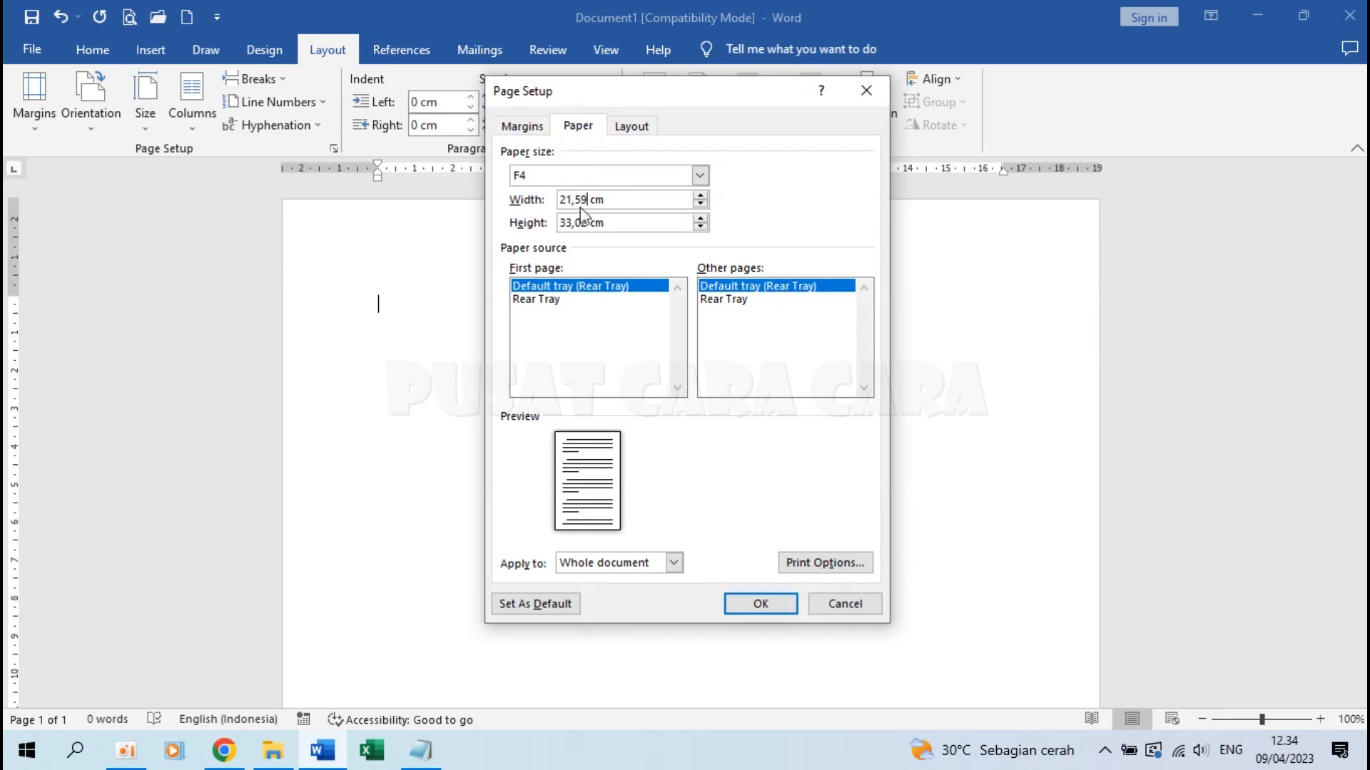
left_click(760, 604)
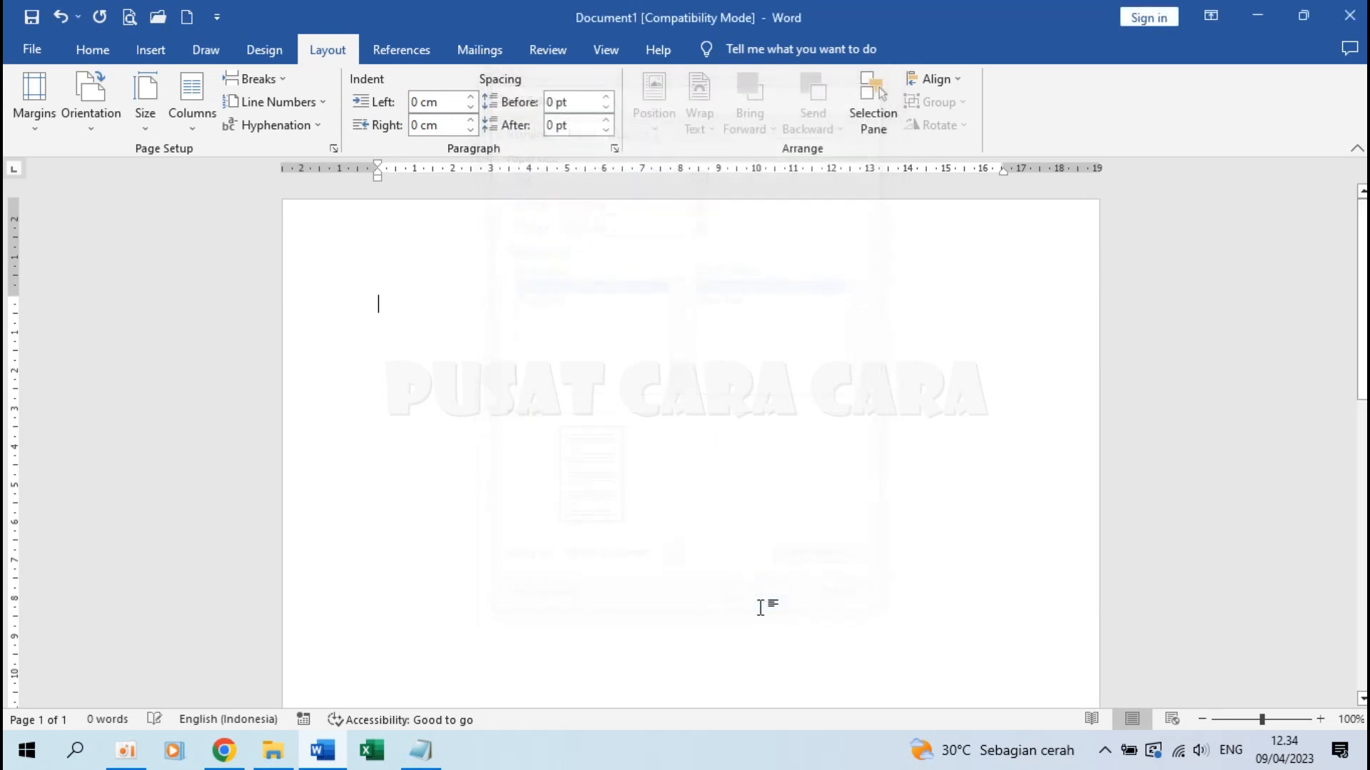
left_click(106, 117)
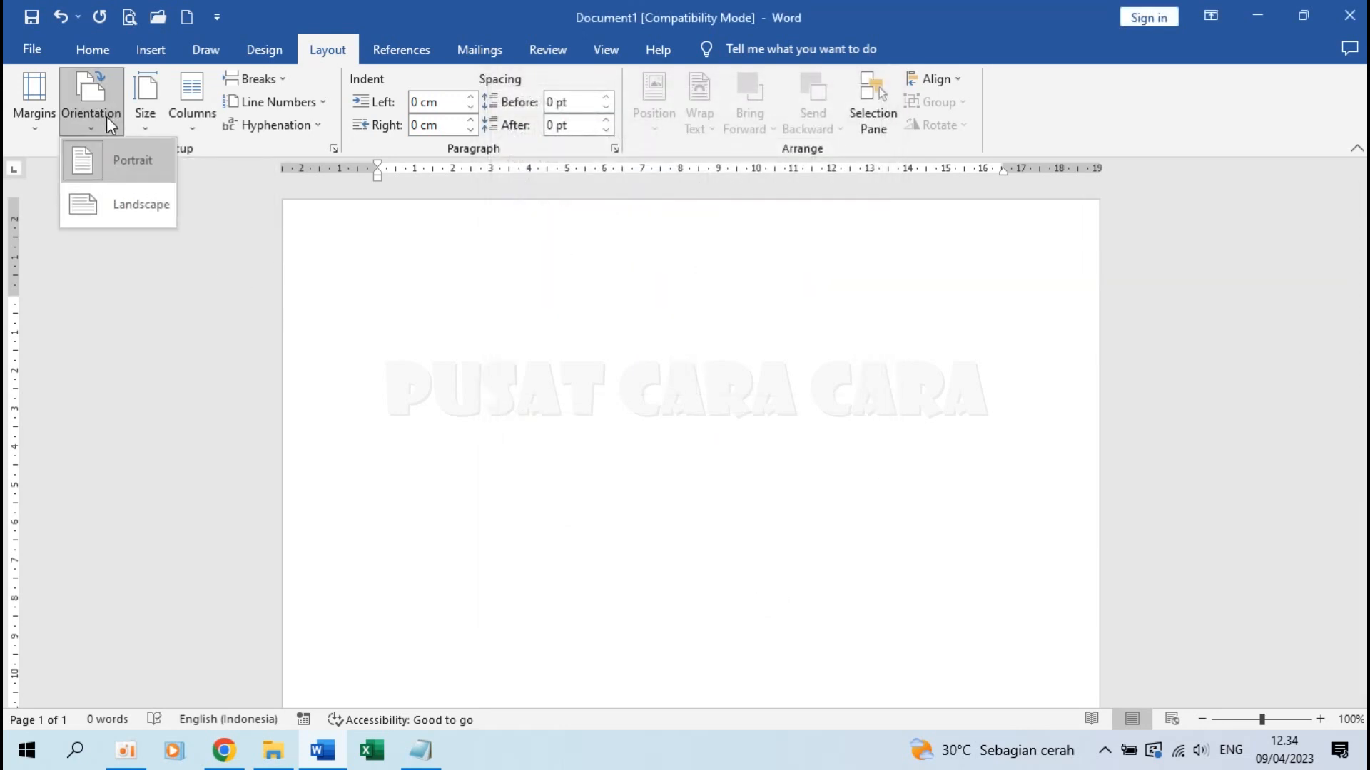
left_click(142, 207)
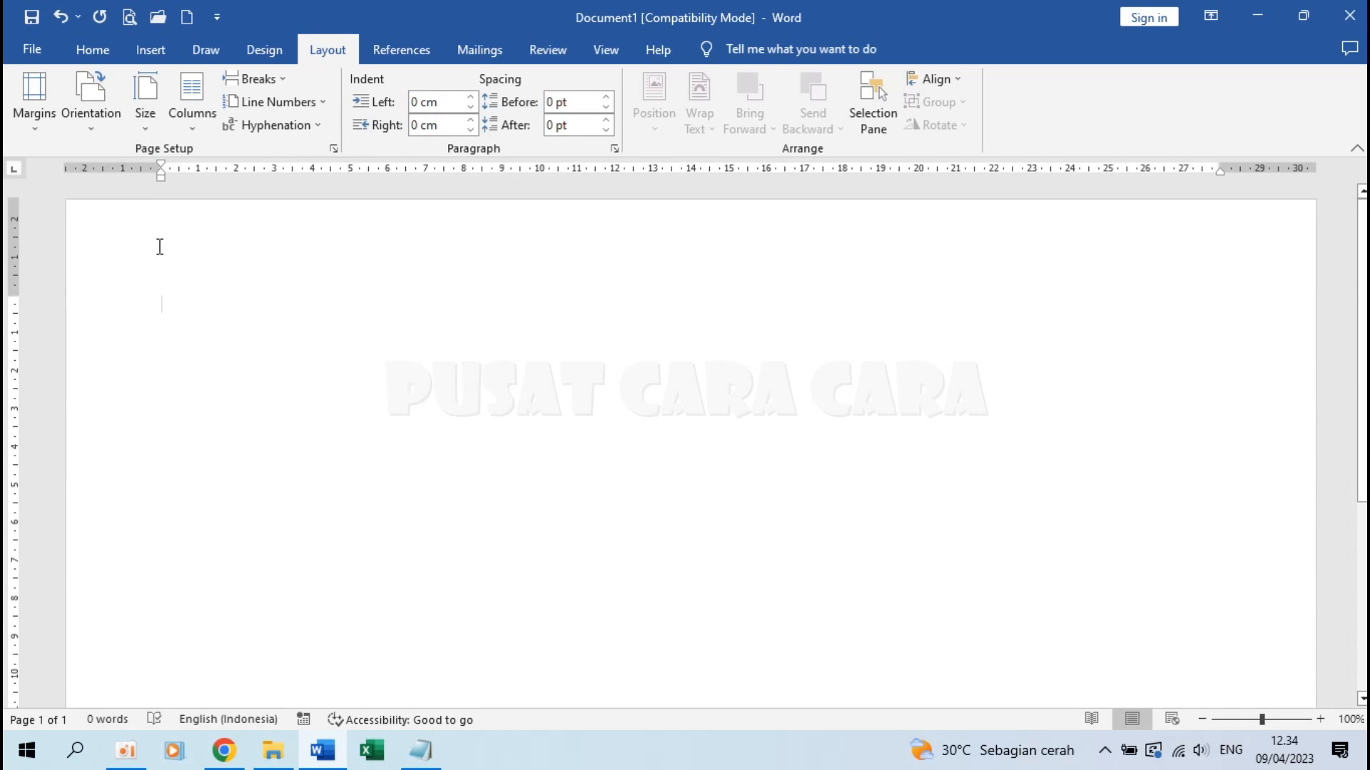
Set custom margins: top and bottom 2,5 cm, left and right 3,2 cm
left_click(32, 100)
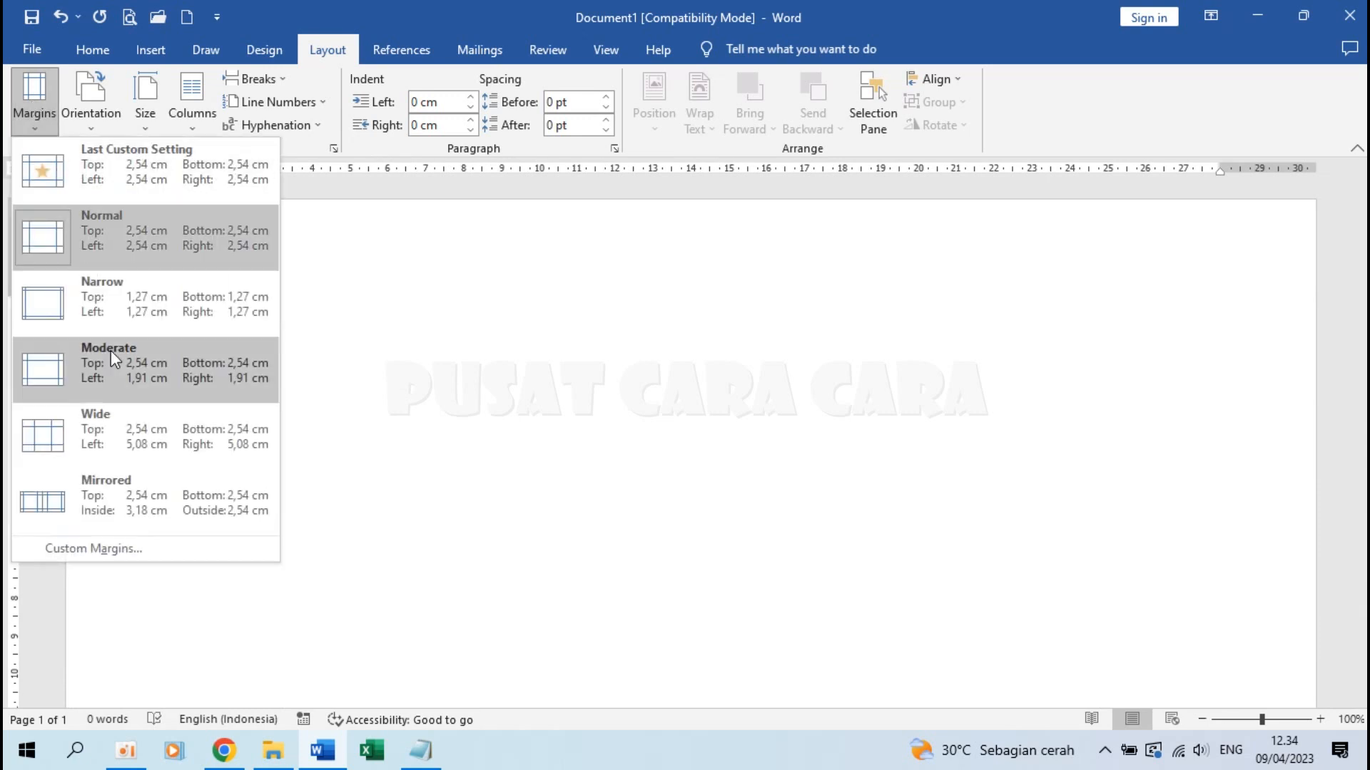
left_click(91, 549)
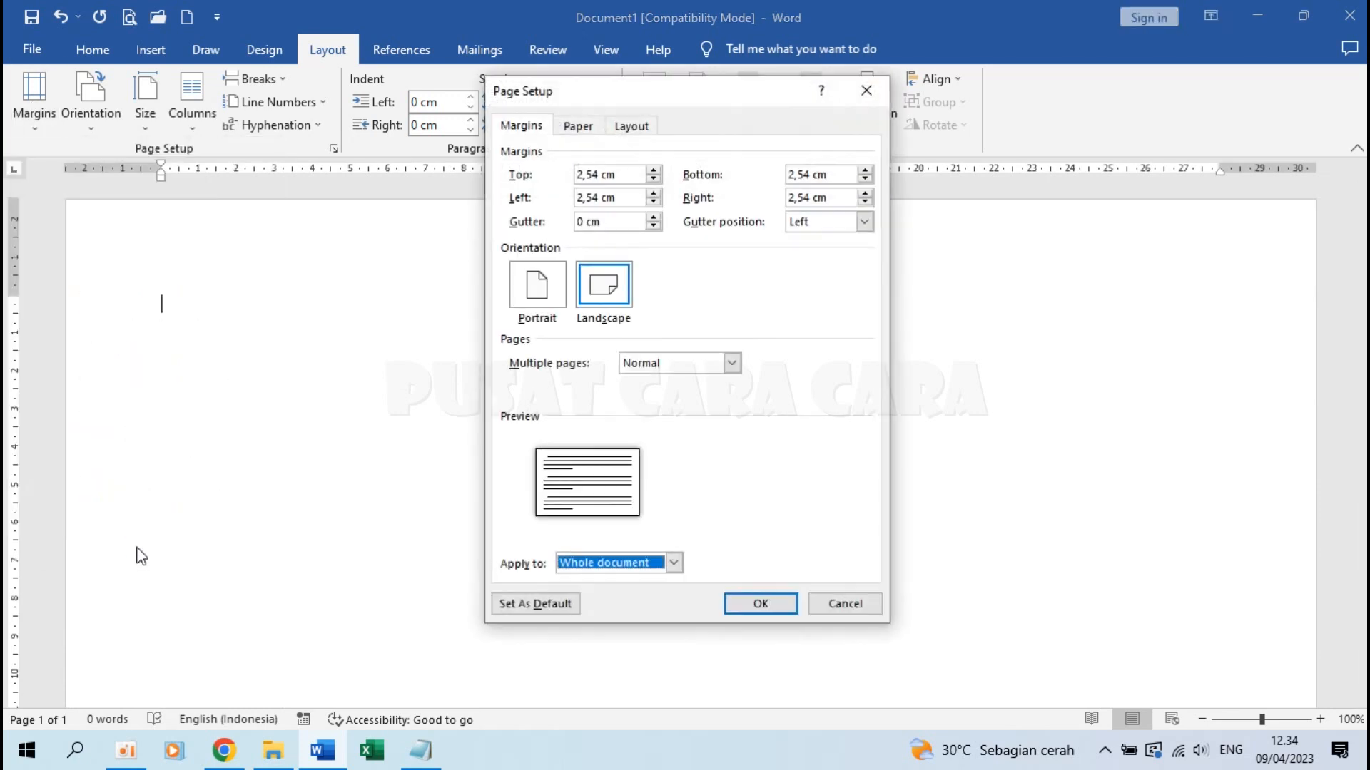
left_click(598, 175)
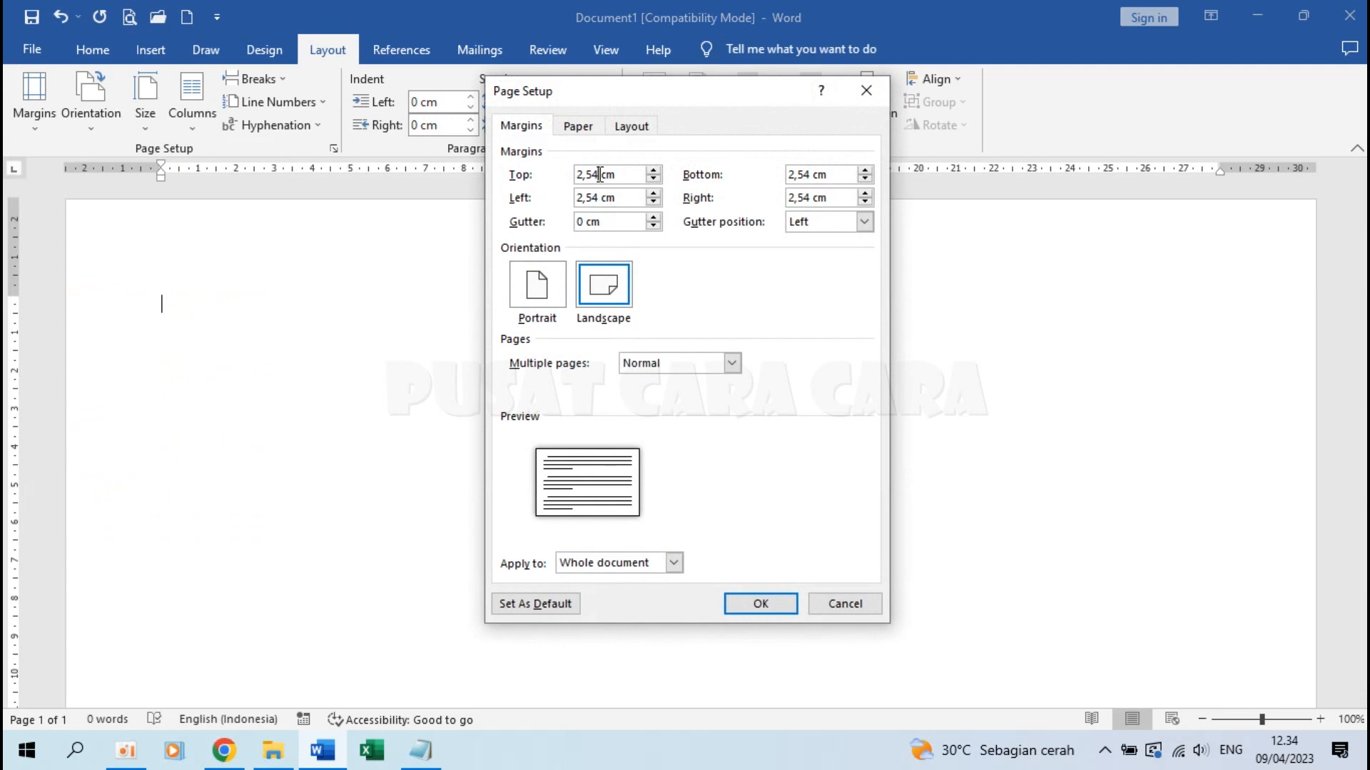
key("BackSpace")
left_click(810, 174)
key("BackSpace")
left_click_drag(598, 198, 577, 198)
type("3,2")
left_click_drag(810, 197, 616, 191)
type("3,2")
left_click(770, 605)
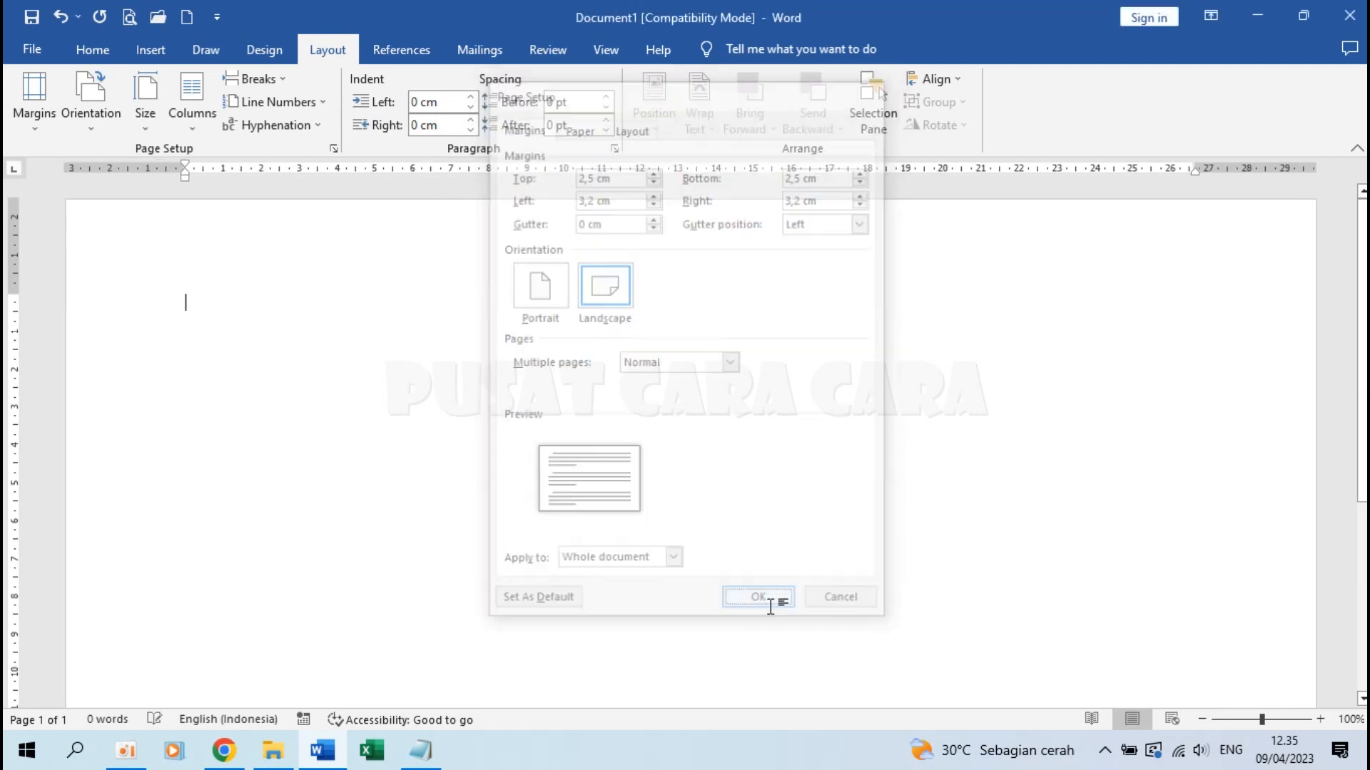
left_click(90, 51)
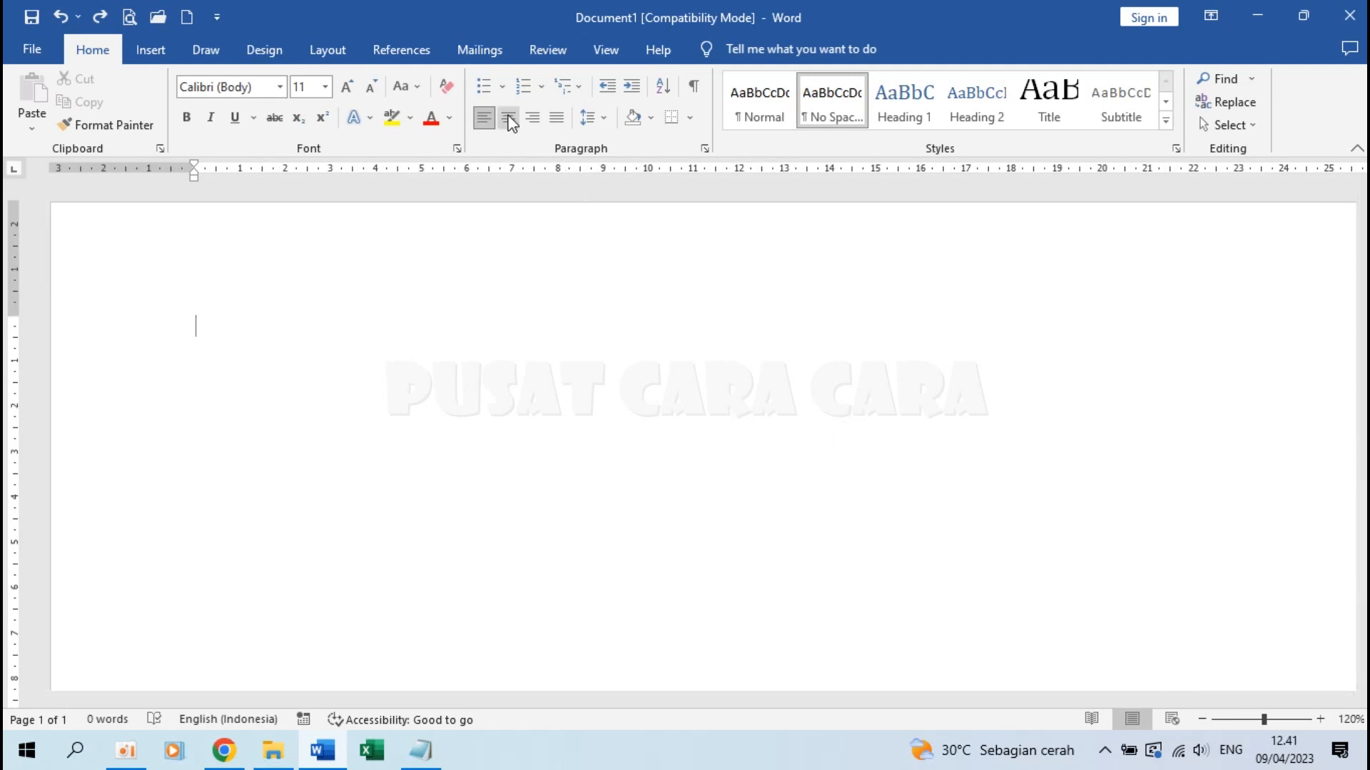
Type the centred letterhead: PONDOK PESANTREN, BAITUL ILMI, the address line, and KOTA SUKASUKA
left_click(509, 120)
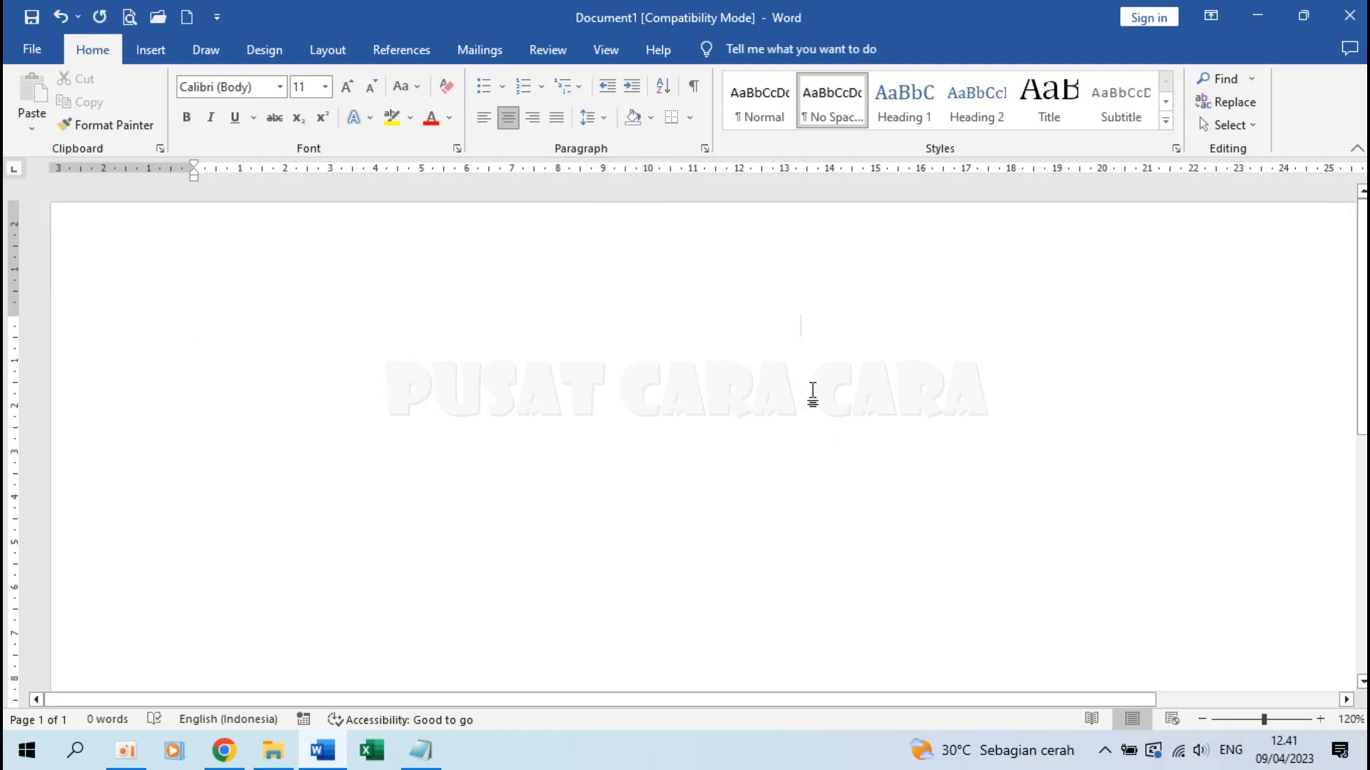
type("PONDOK PESANTREN")
key("Return")
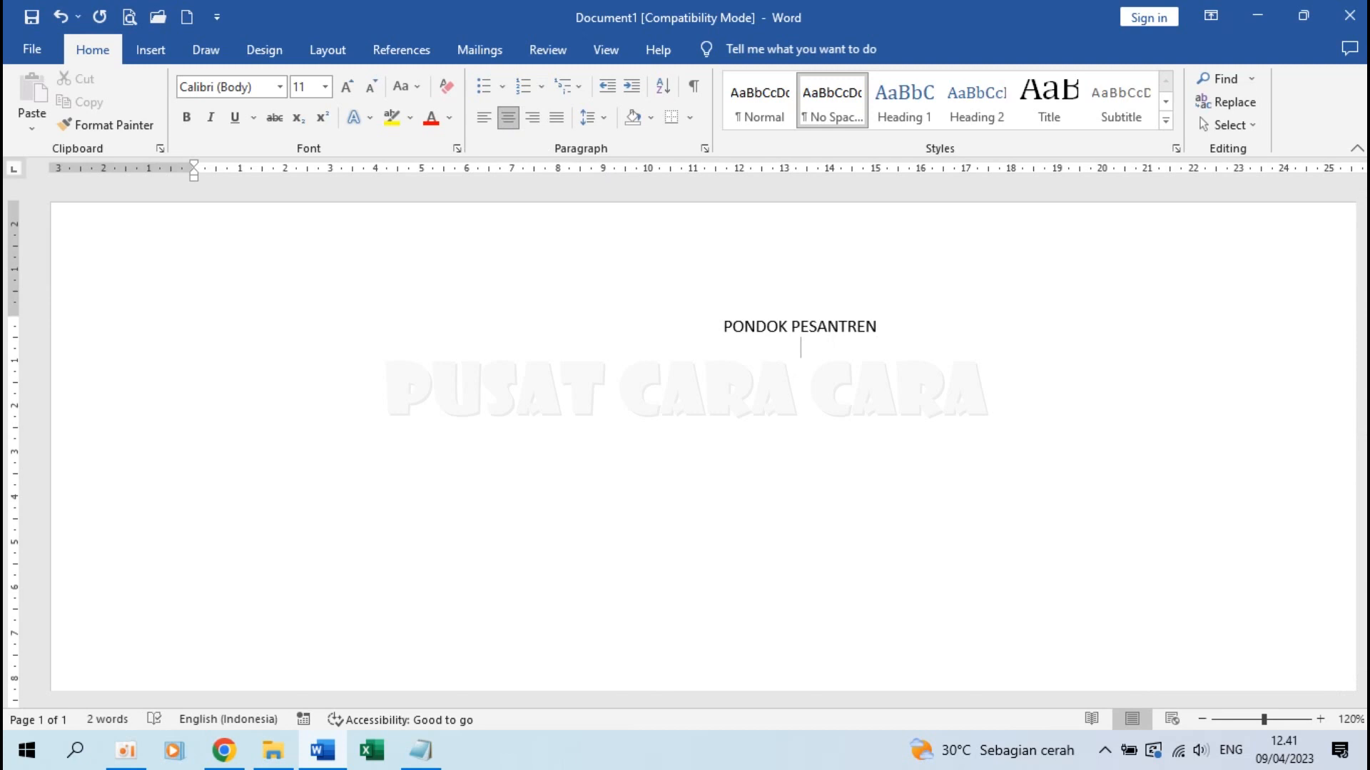
type("BAITUL ILMI")
key("Return")
type("Jl. Abcd")
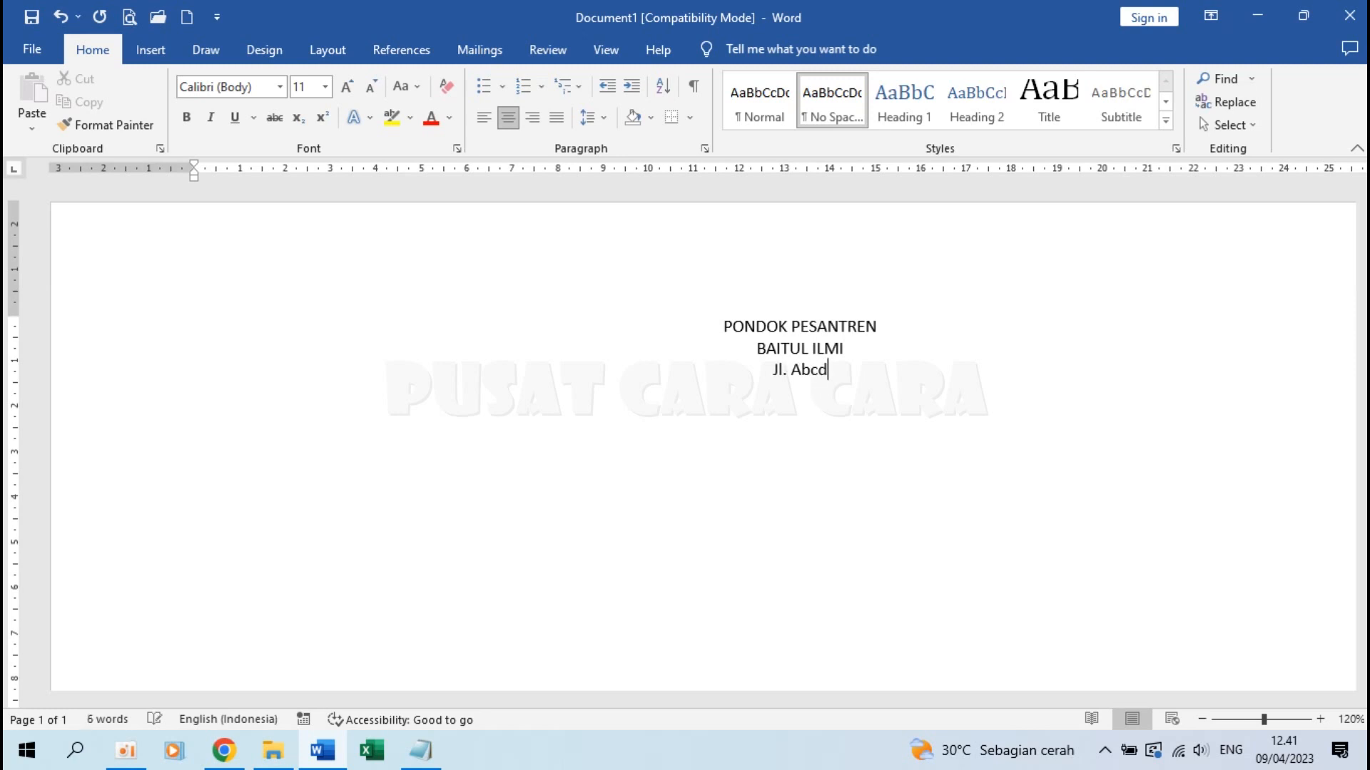
type("efgh No. 123 ")
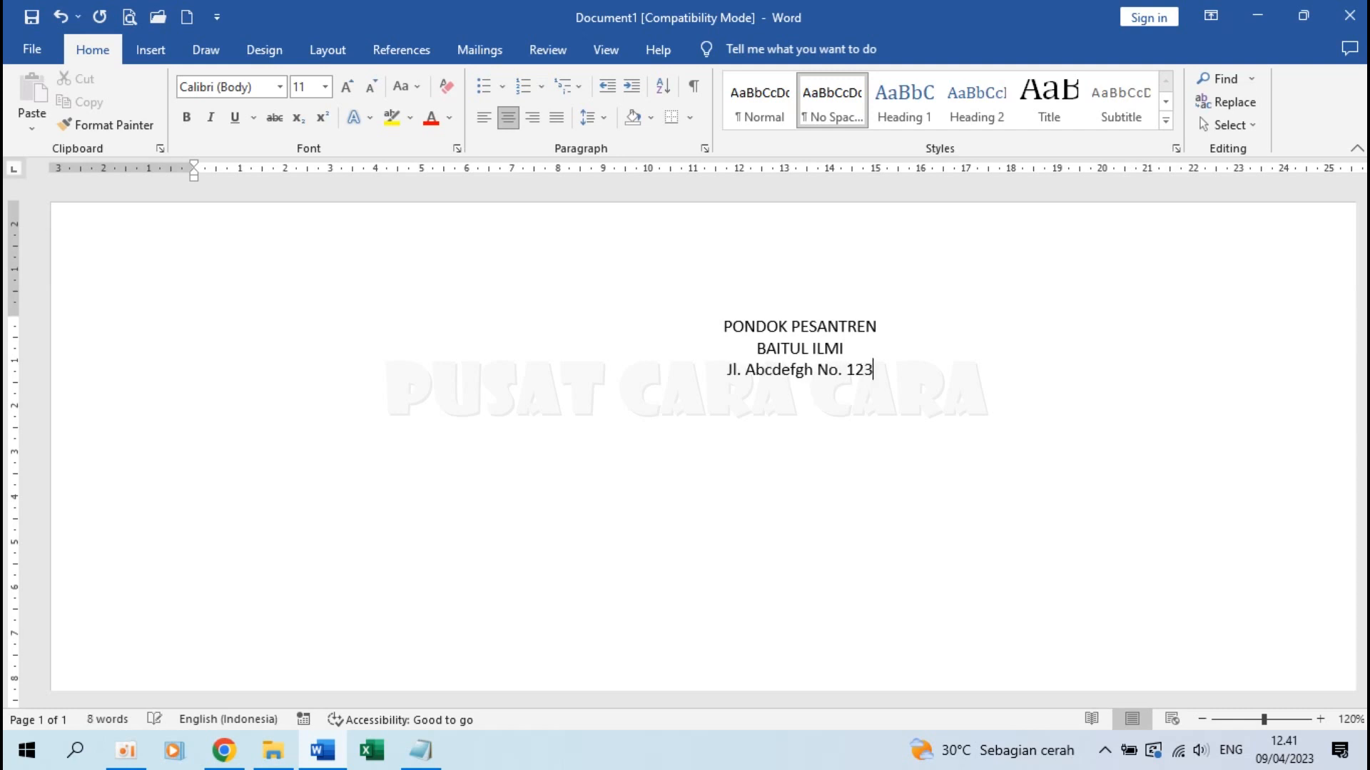
type("Tlp. ")
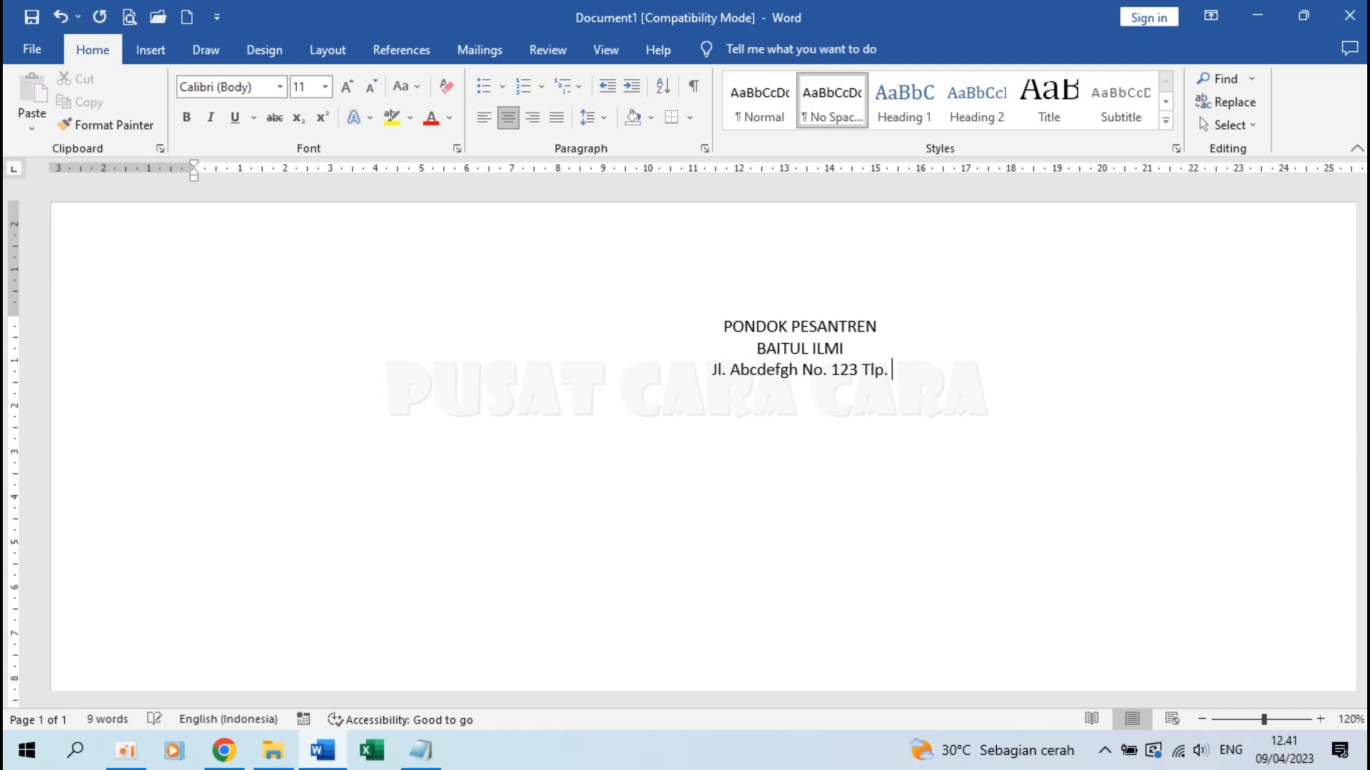
type("(0123) ")
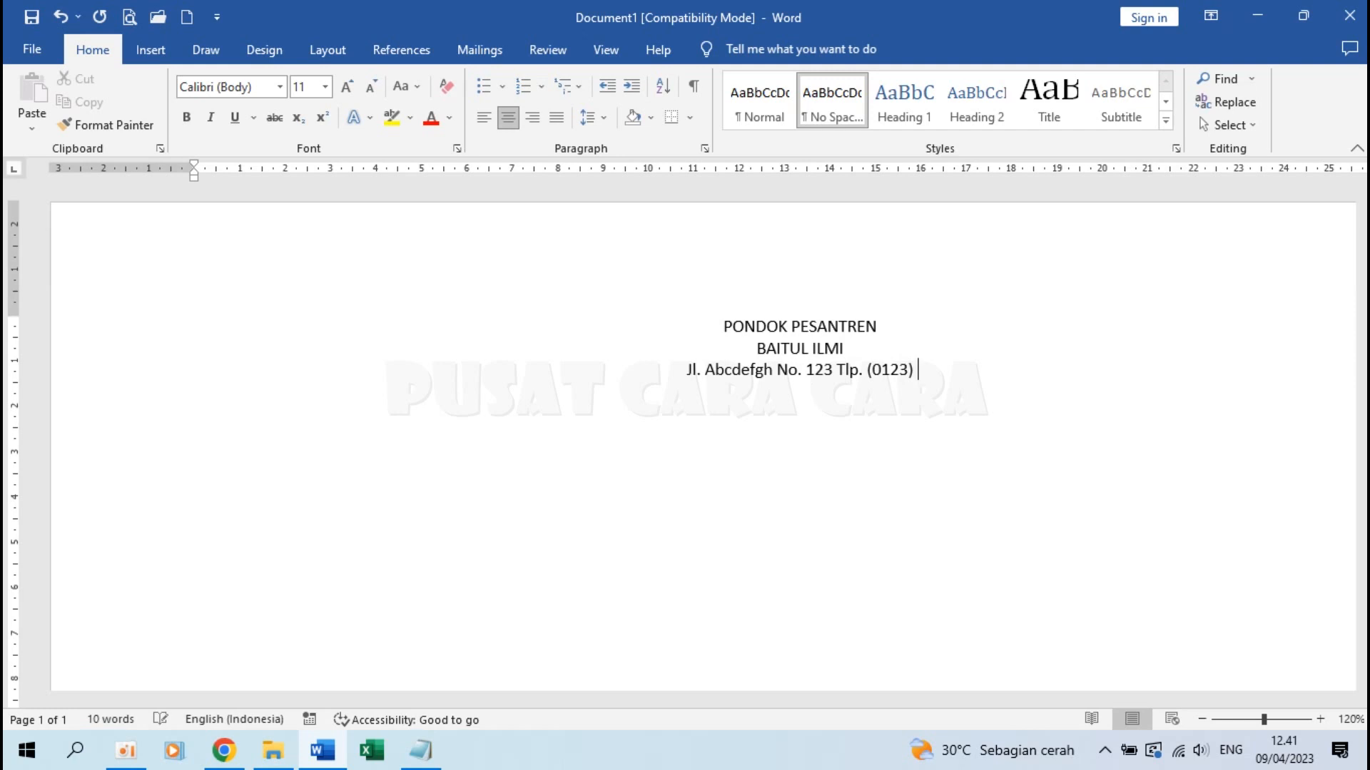
type("4567")
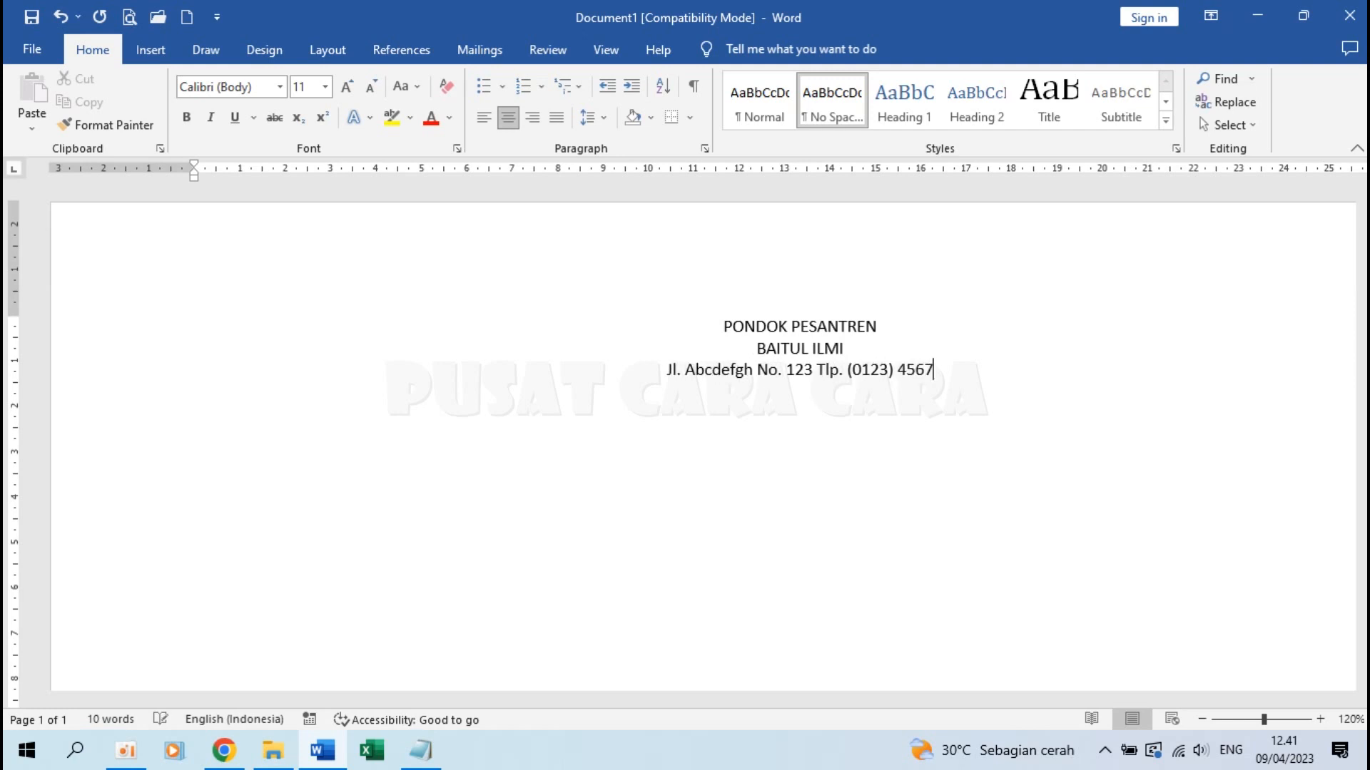
type("8901")
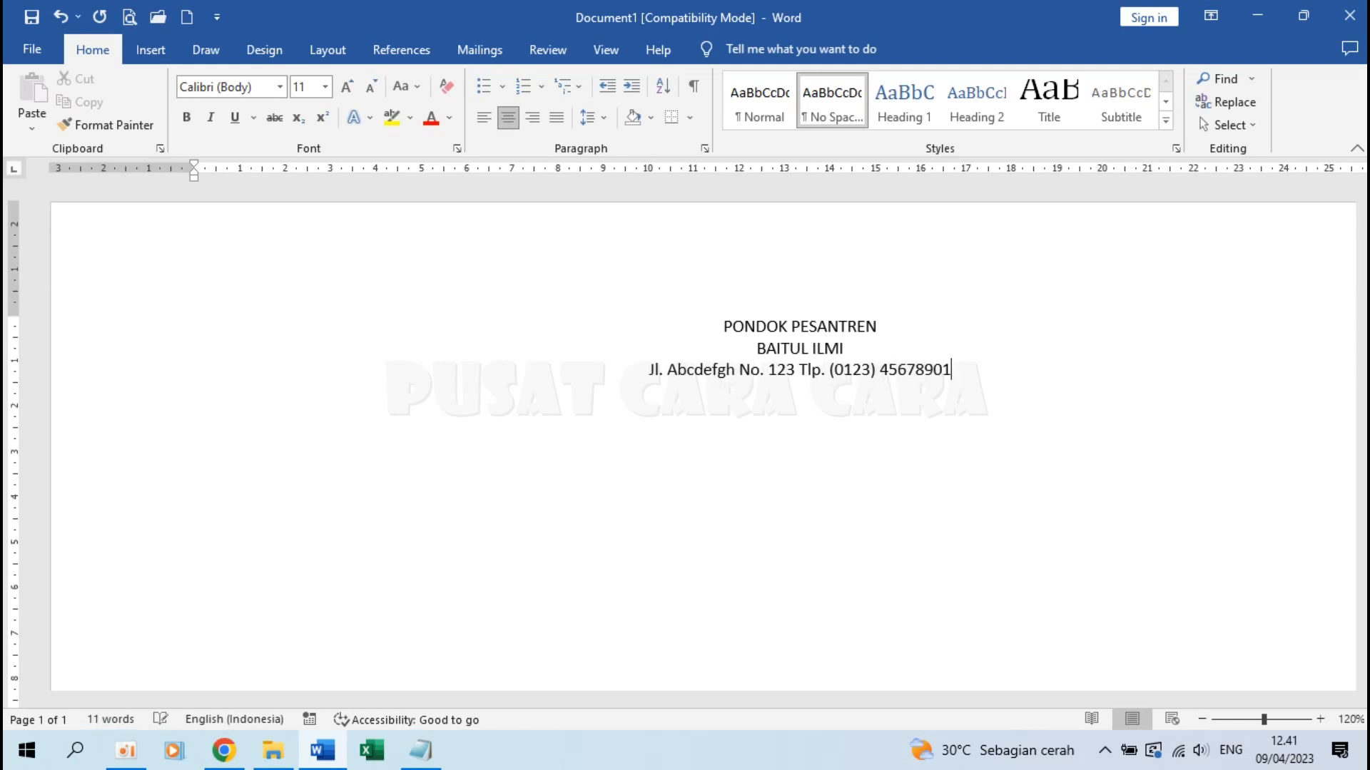
type(" Kel. S")
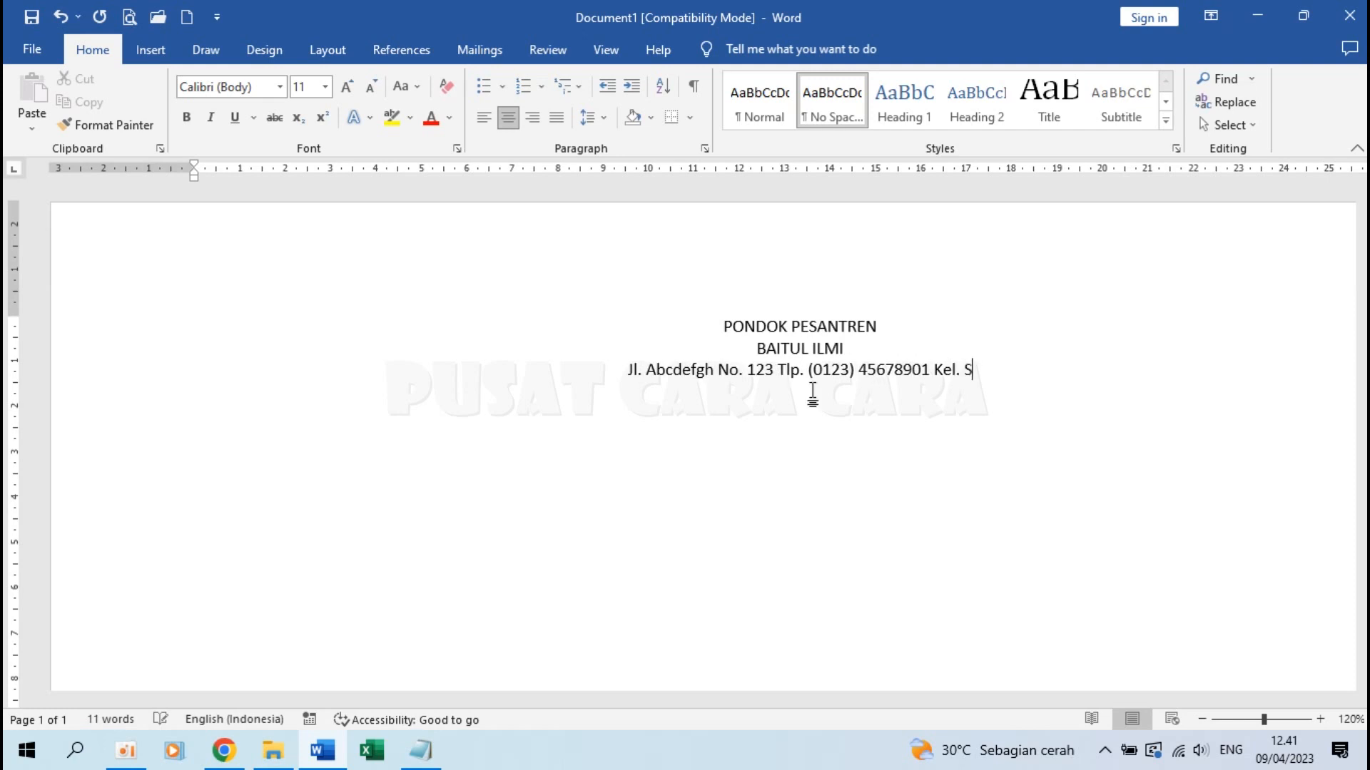
type("ukacita K")
type("ec. Sukamaju")
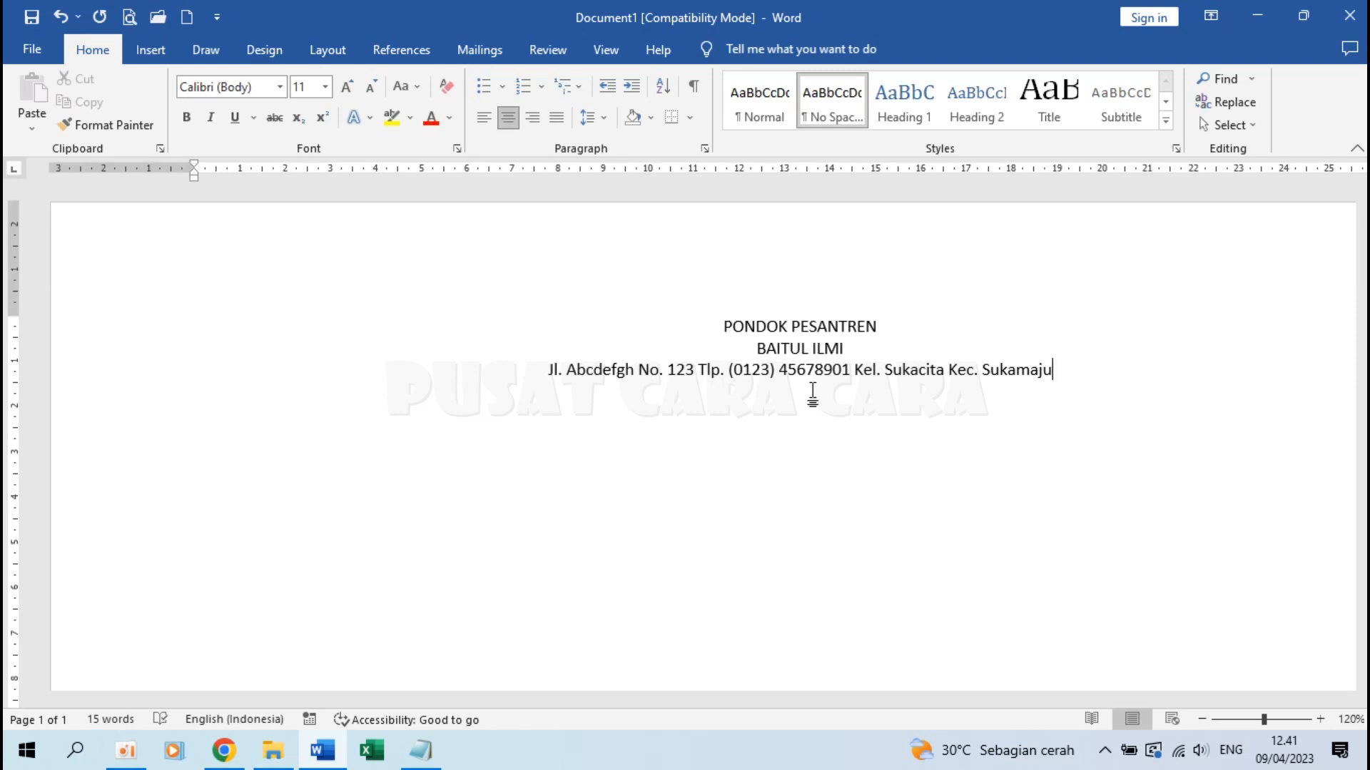
type(" KOTA SUKASUKA")
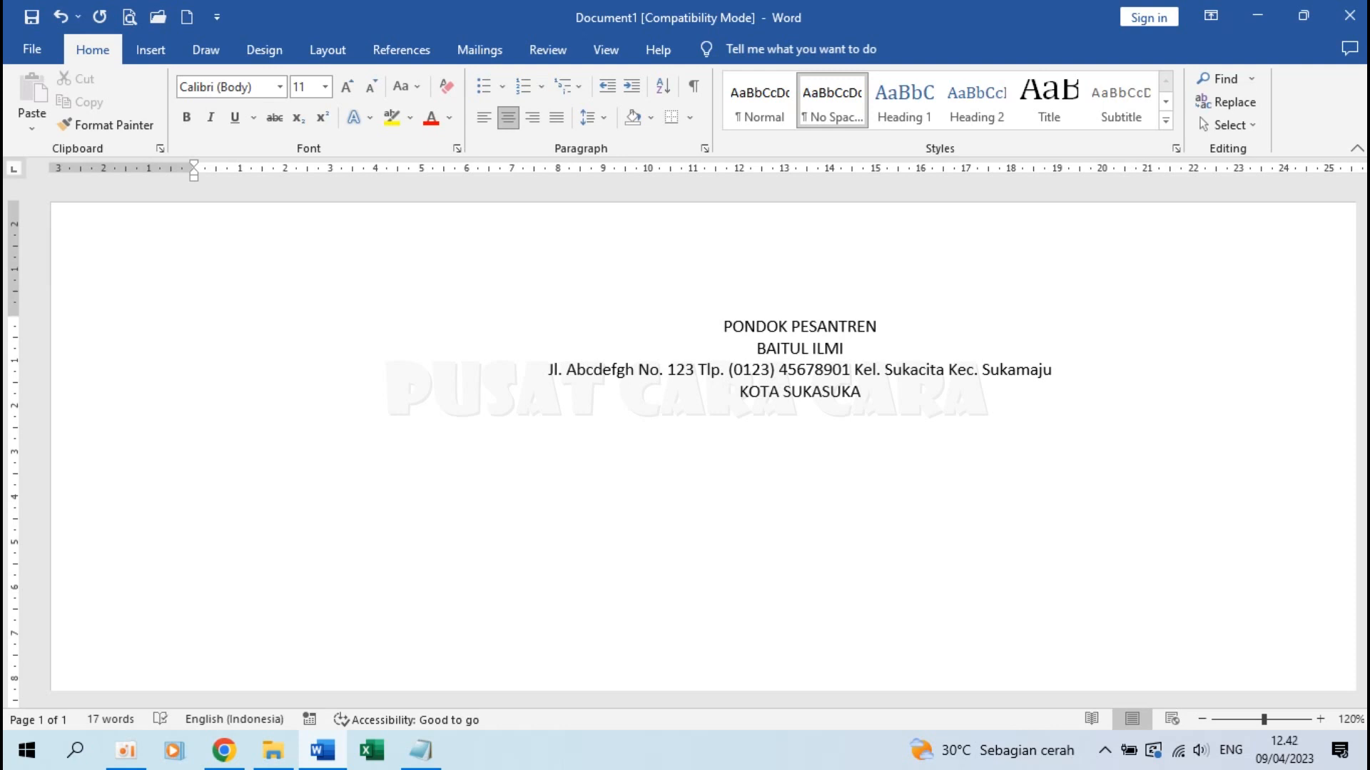
Turn a === line under KOTA SUKASUKA into a double rule
scroll(814, 391, "up", 5)
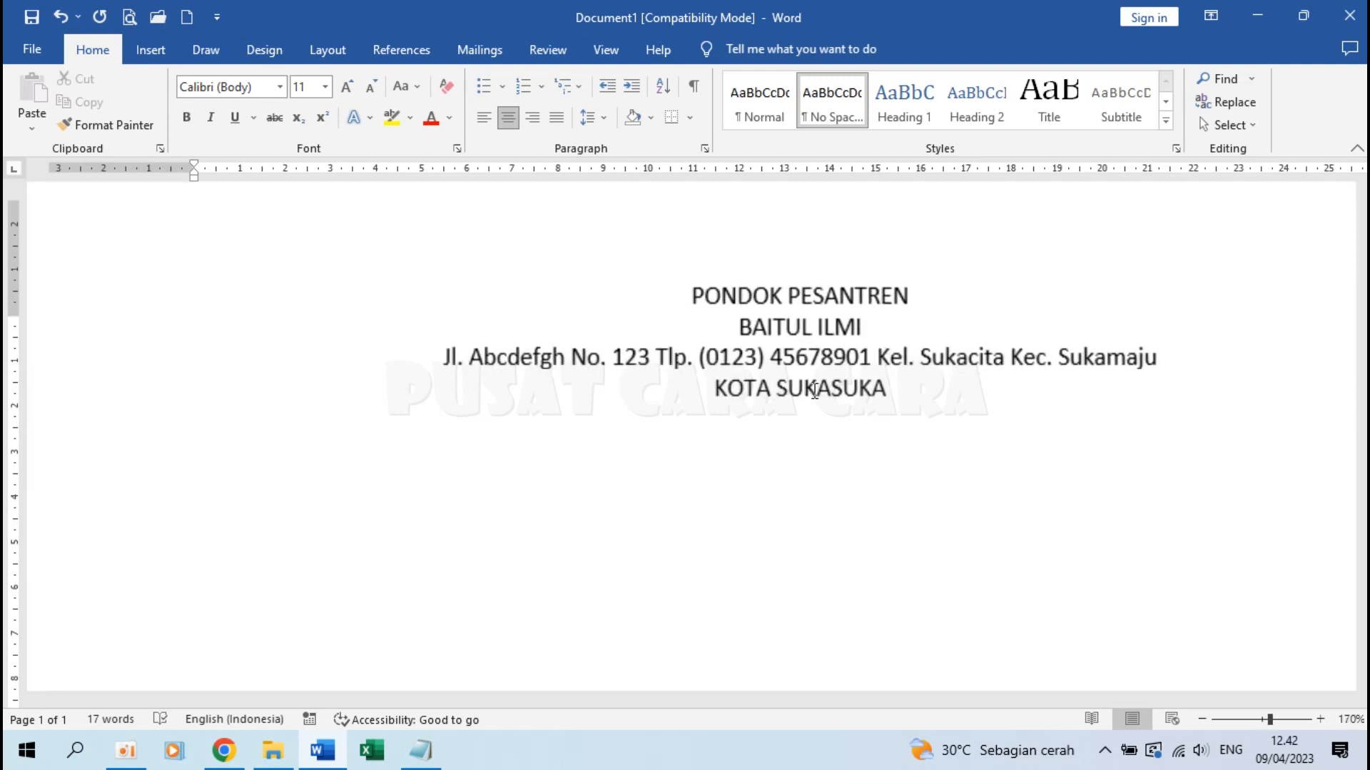
key("Return")
type("===")
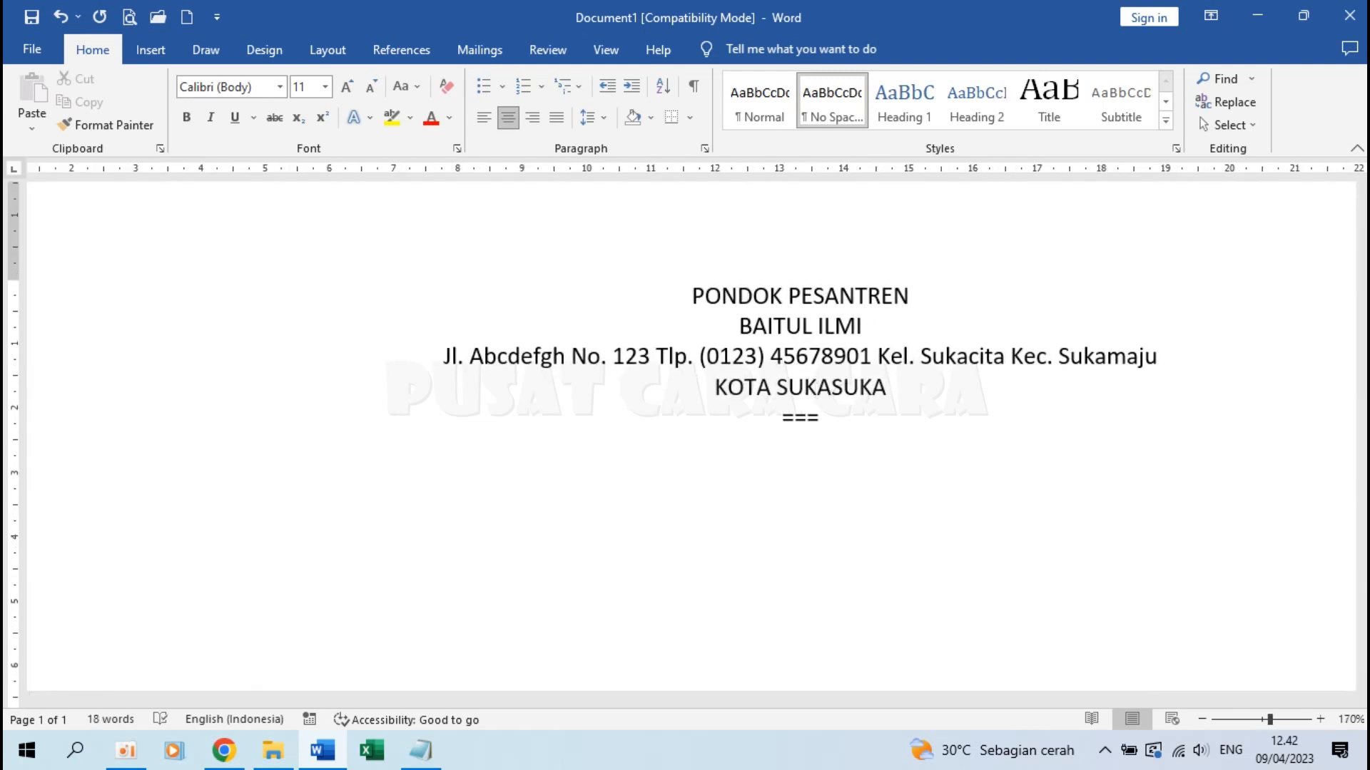
key("Return")
scroll(814, 390, "down", 3)
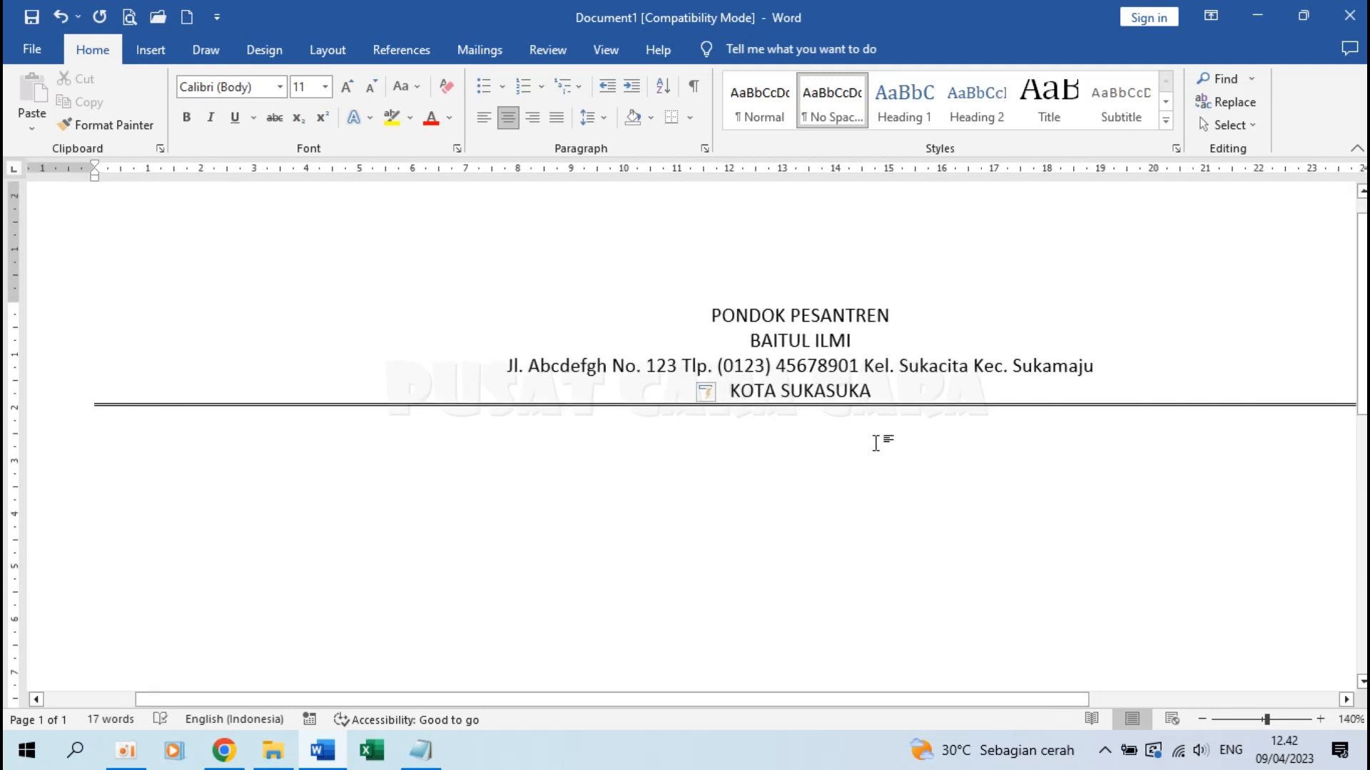
left_click_drag(706, 313, 873, 326)
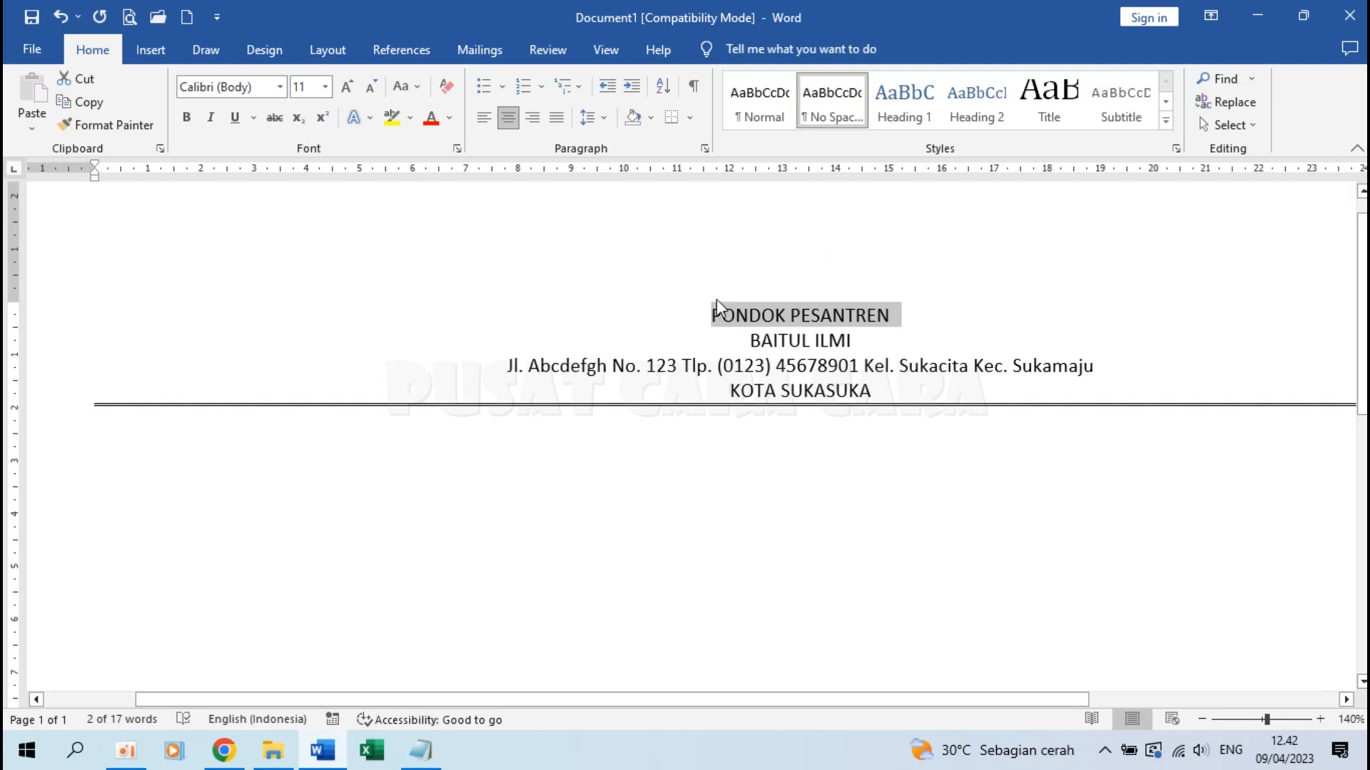
Make PONDOK PESANTREN bold Arial at 16 pt
left_click(279, 87)
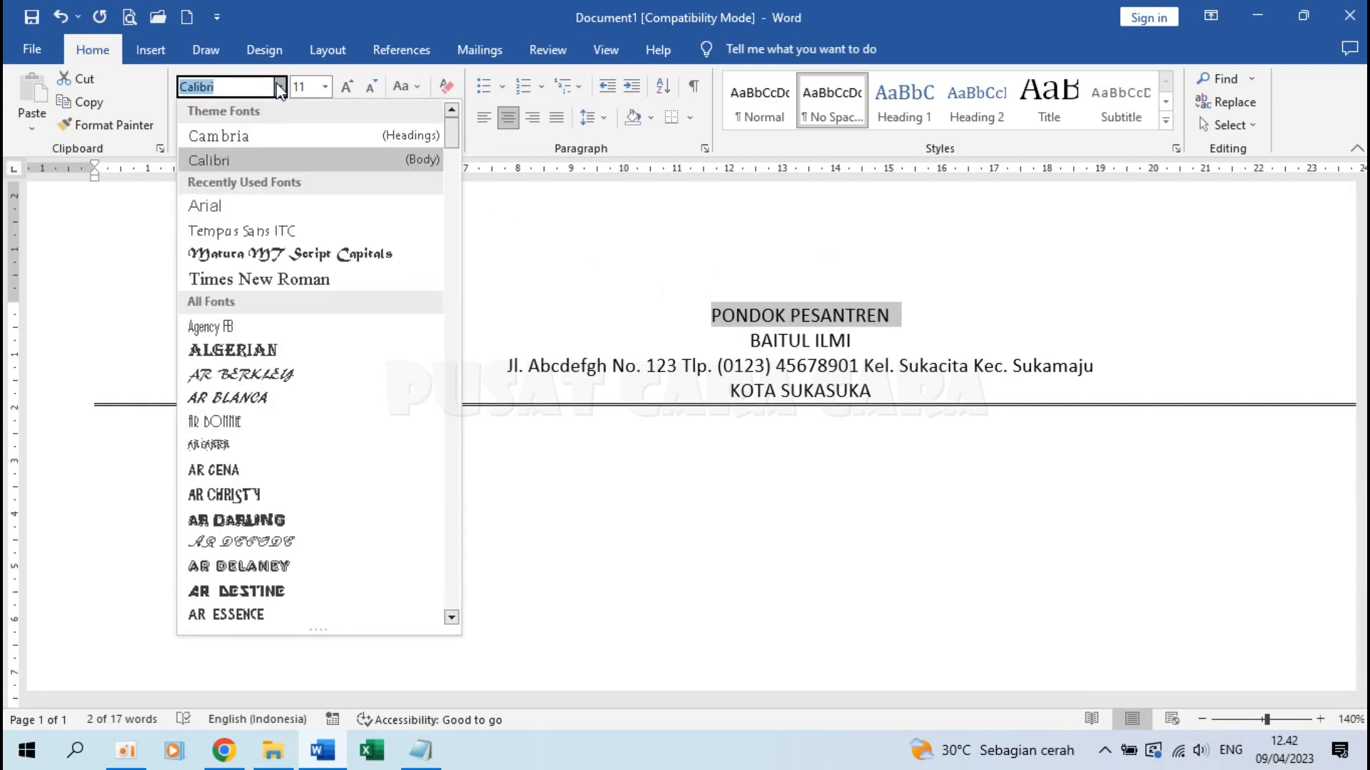
left_click(233, 205)
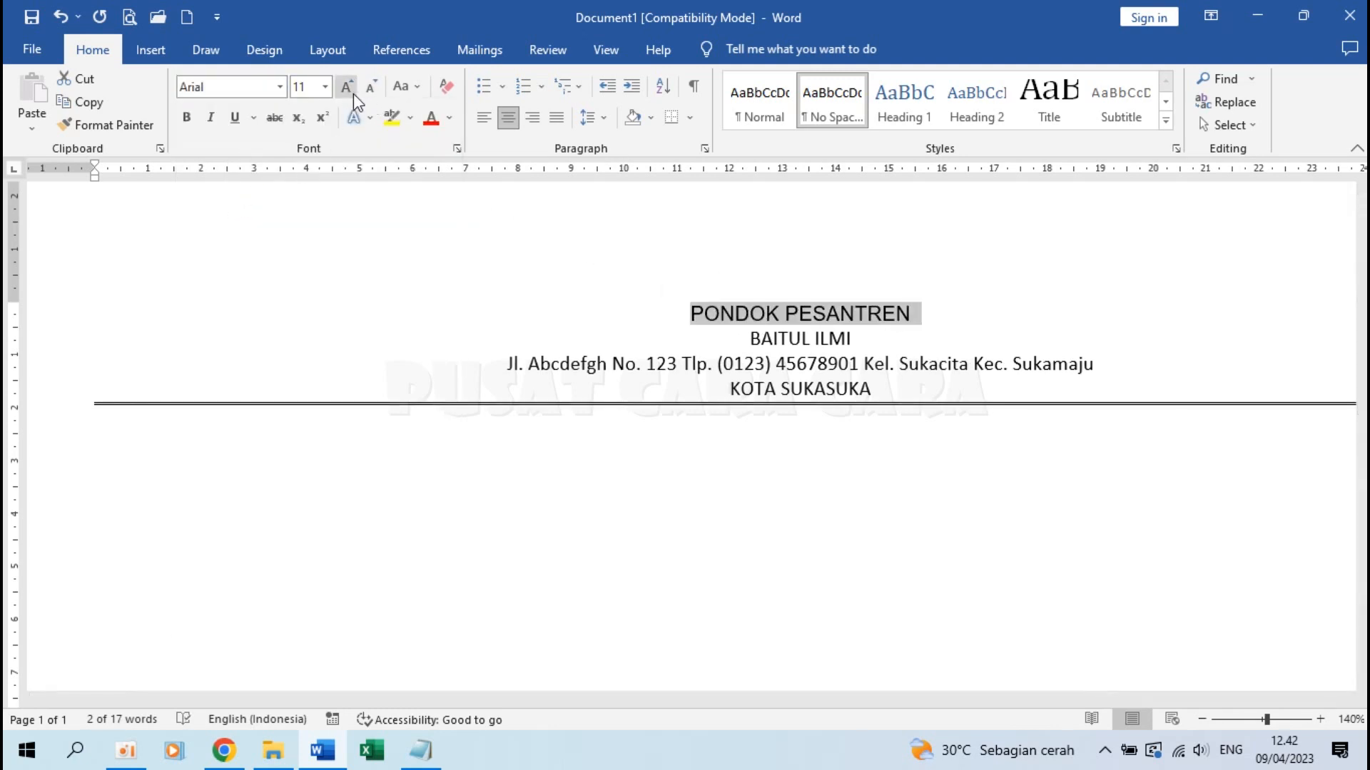
left_click(325, 87)
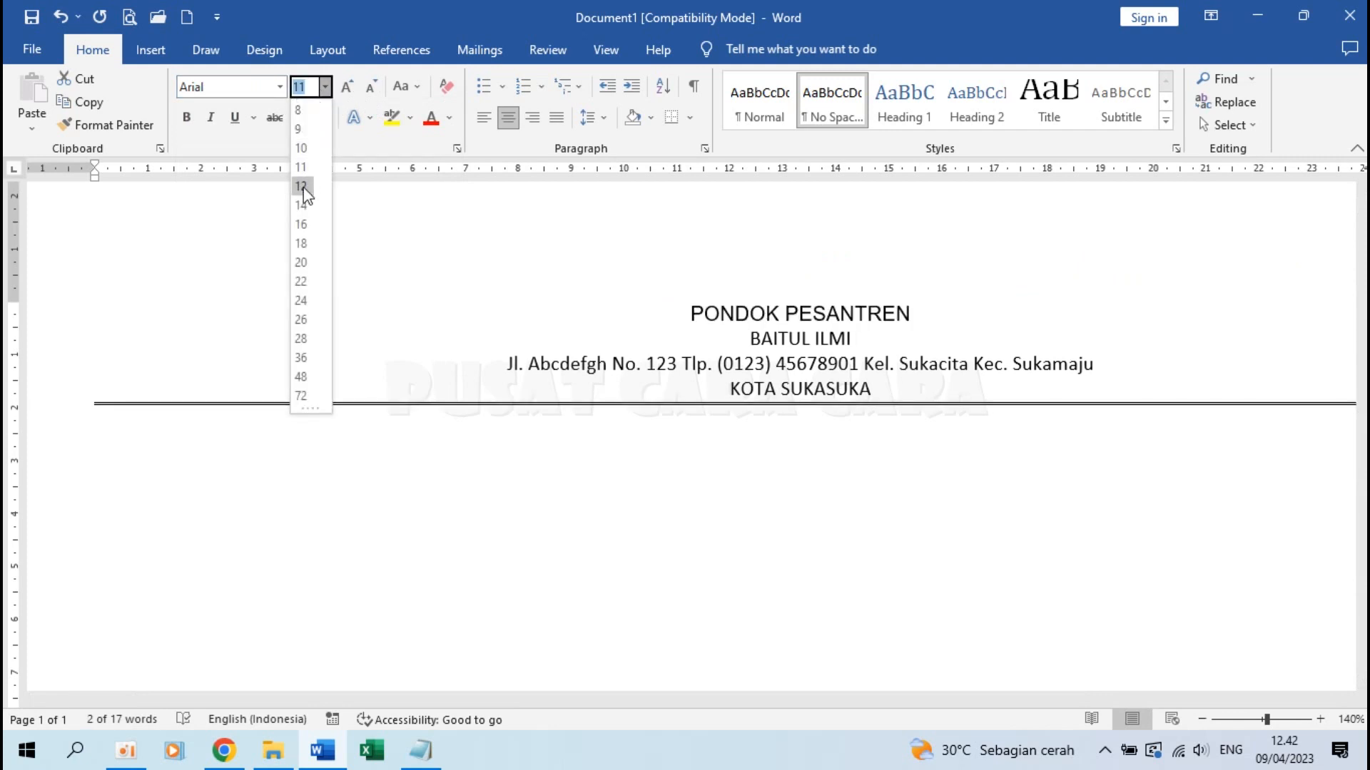
left_click(301, 224)
left_click(187, 117)
Set BAITUL ILMI in Matura MT Script Capitals at 26 pt
left_click_drag(745, 349, 870, 351)
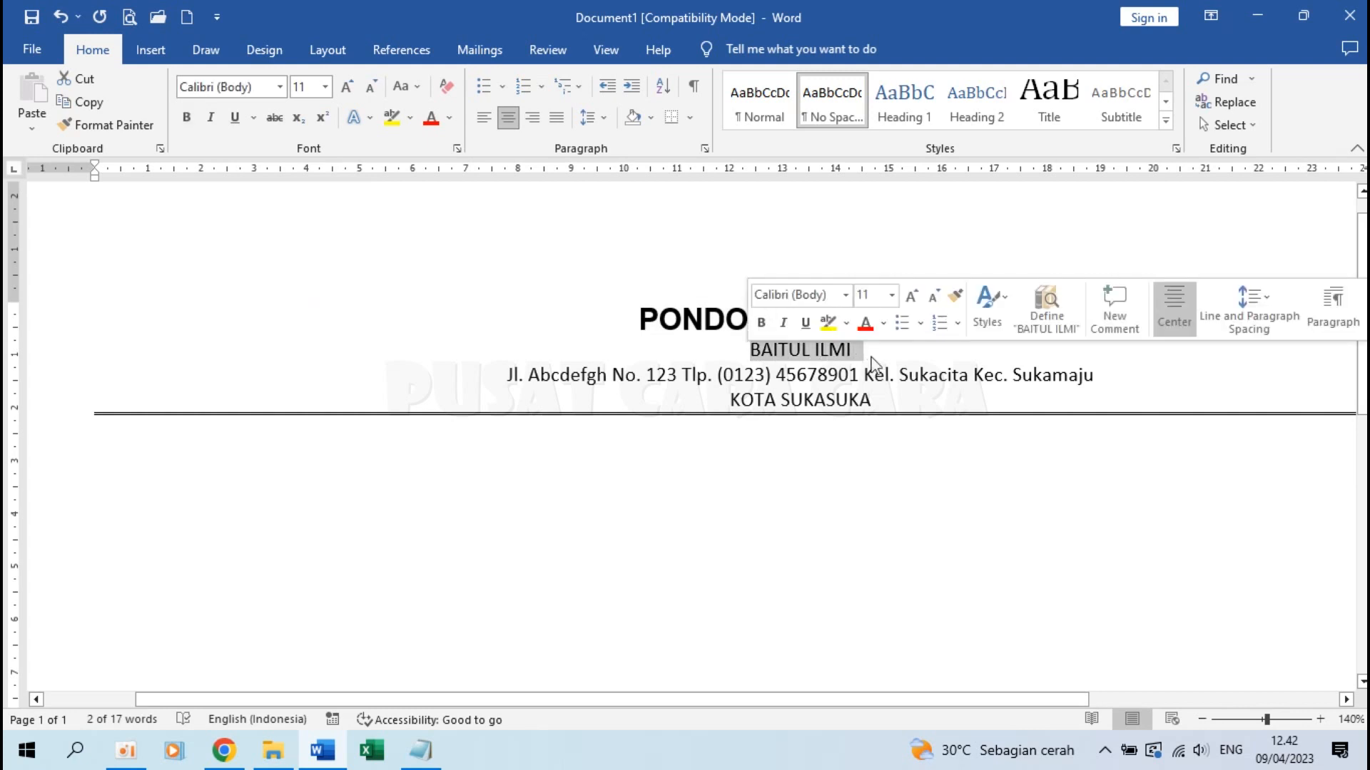
left_click(280, 86)
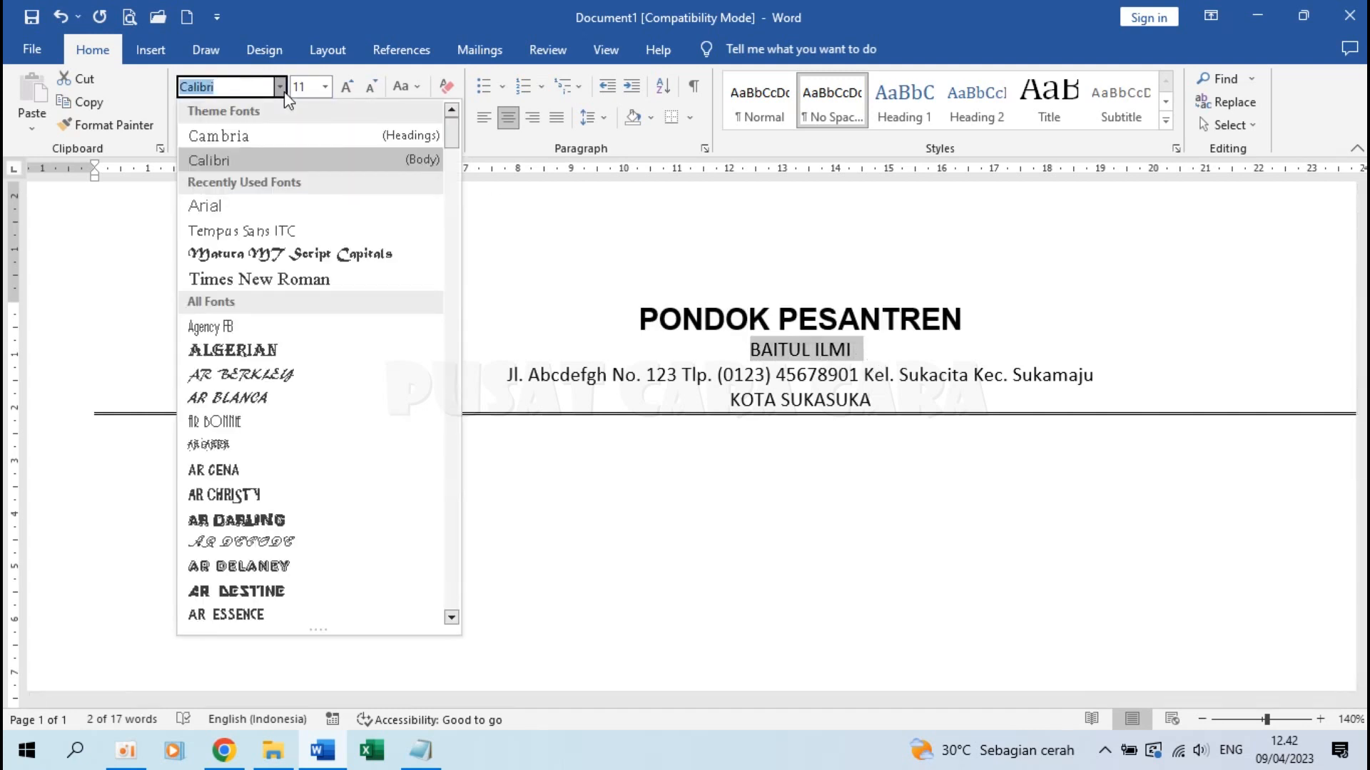
scroll(285, 272, "down", 6)
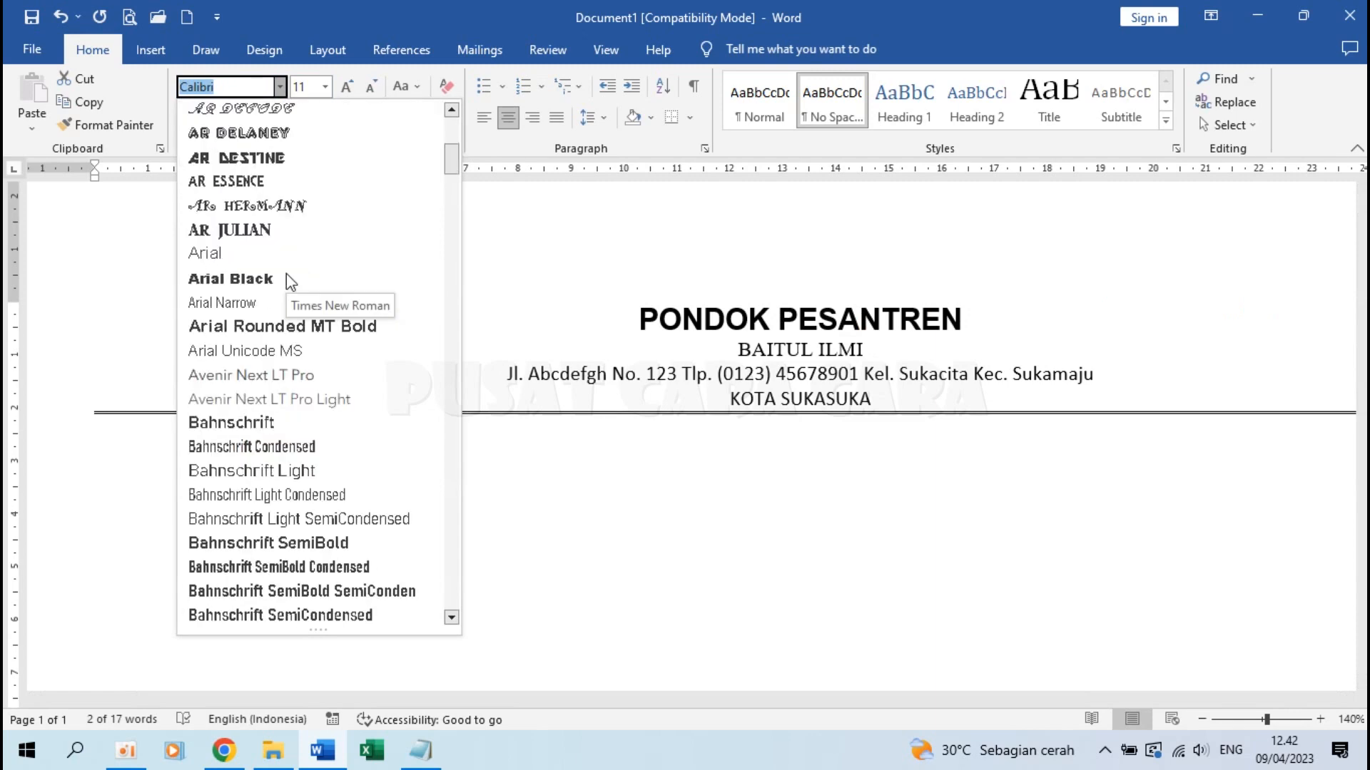
scroll(285, 272, "down", 15)
scroll(286, 274, "down", 20)
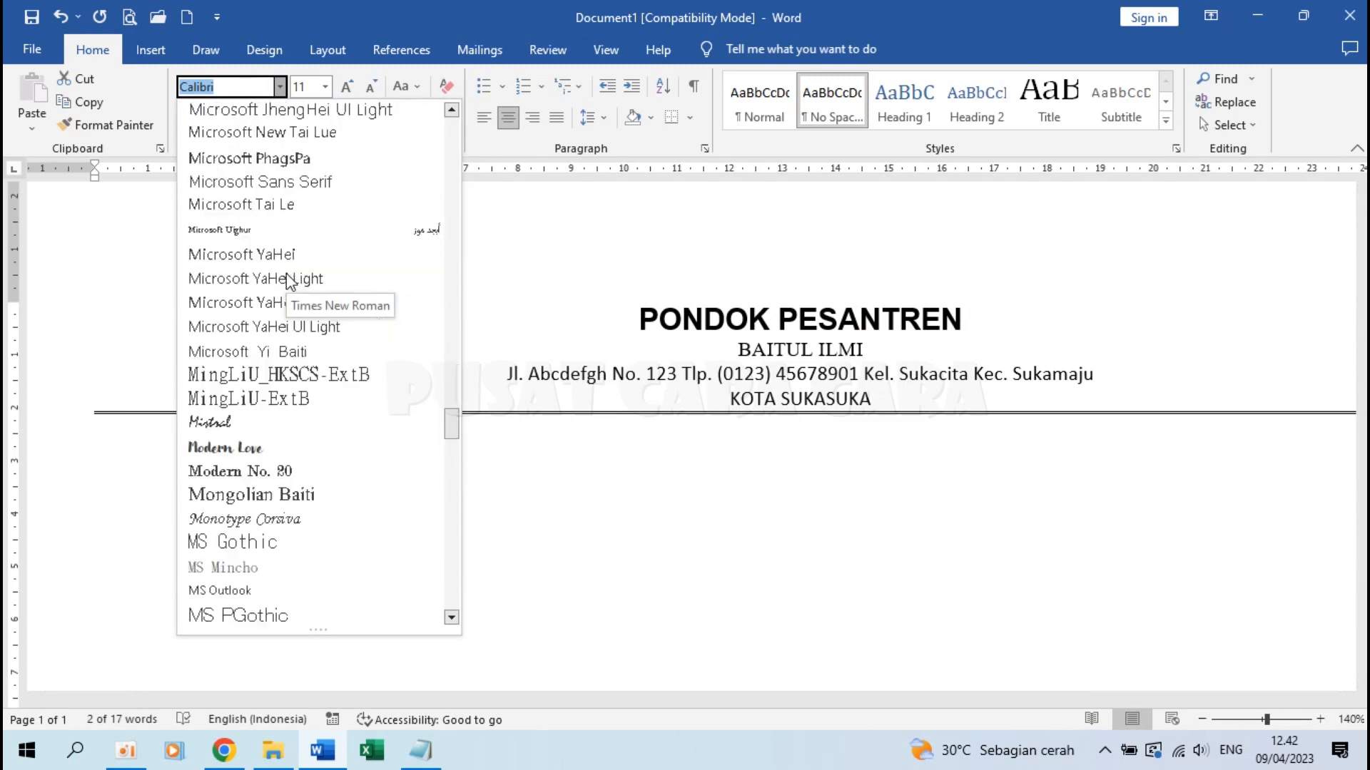
scroll(287, 280, "up", 4)
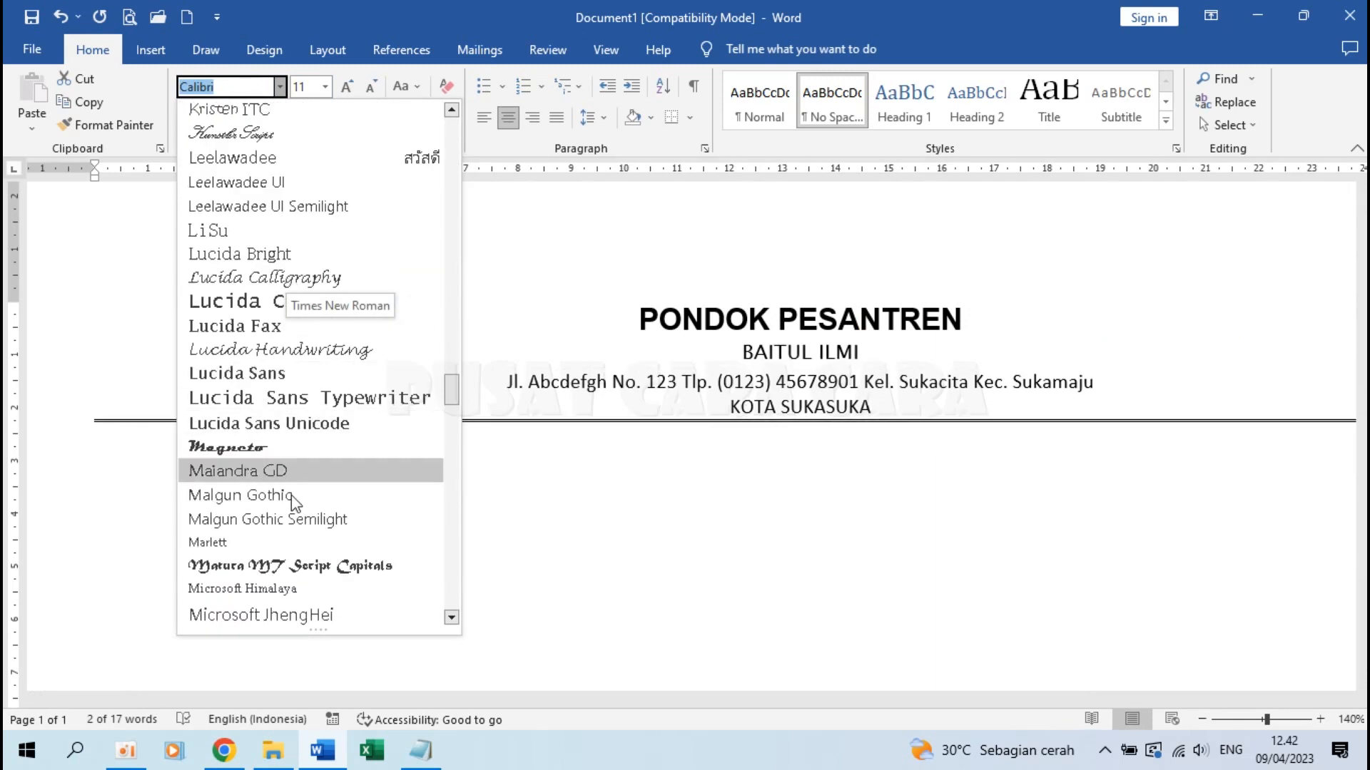
left_click(292, 567)
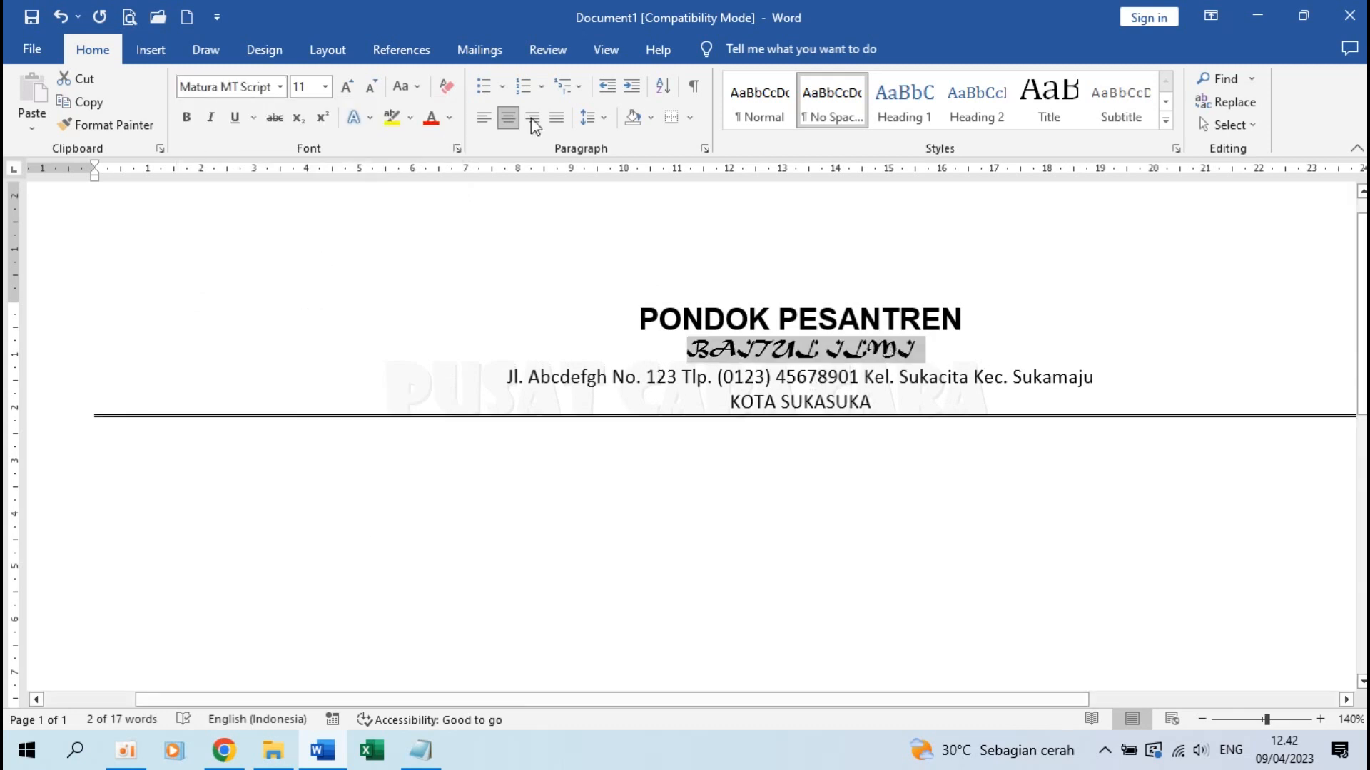
left_click(324, 86)
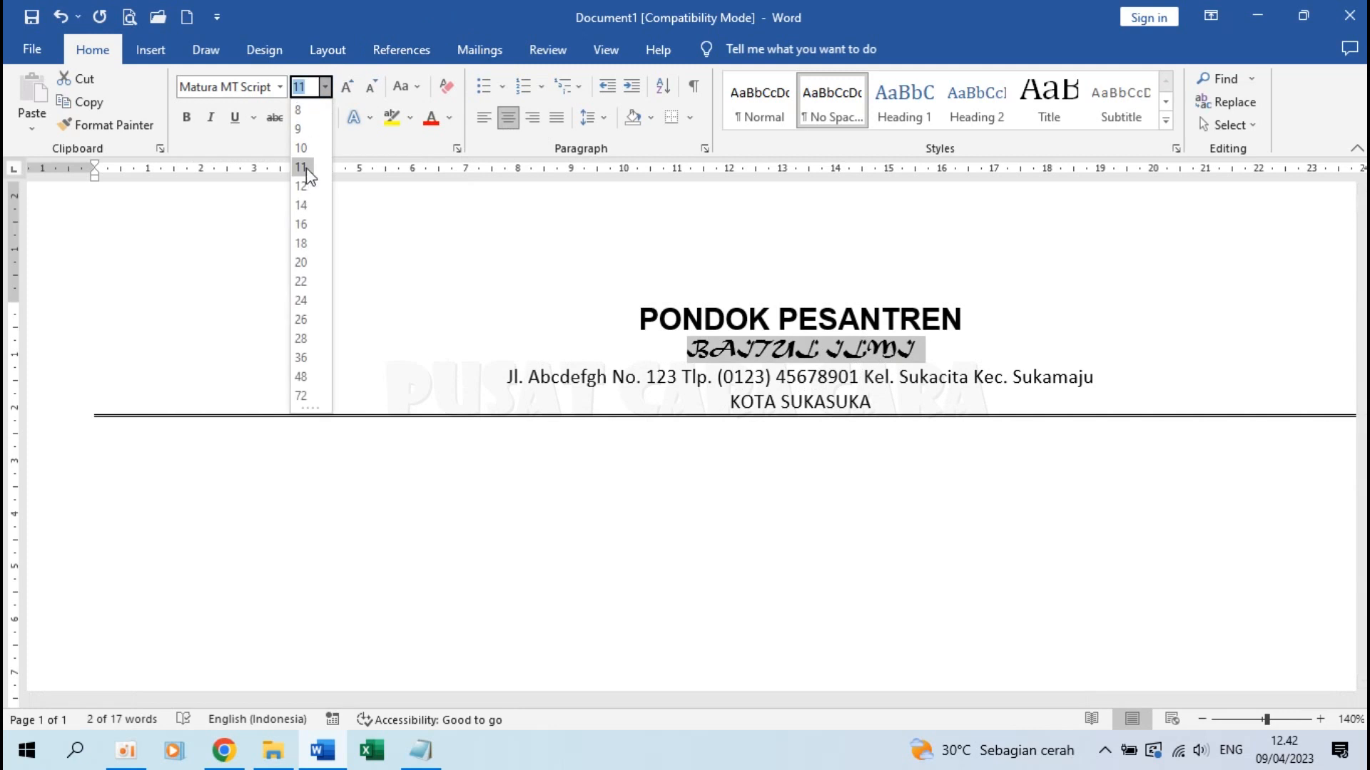
left_click(303, 320)
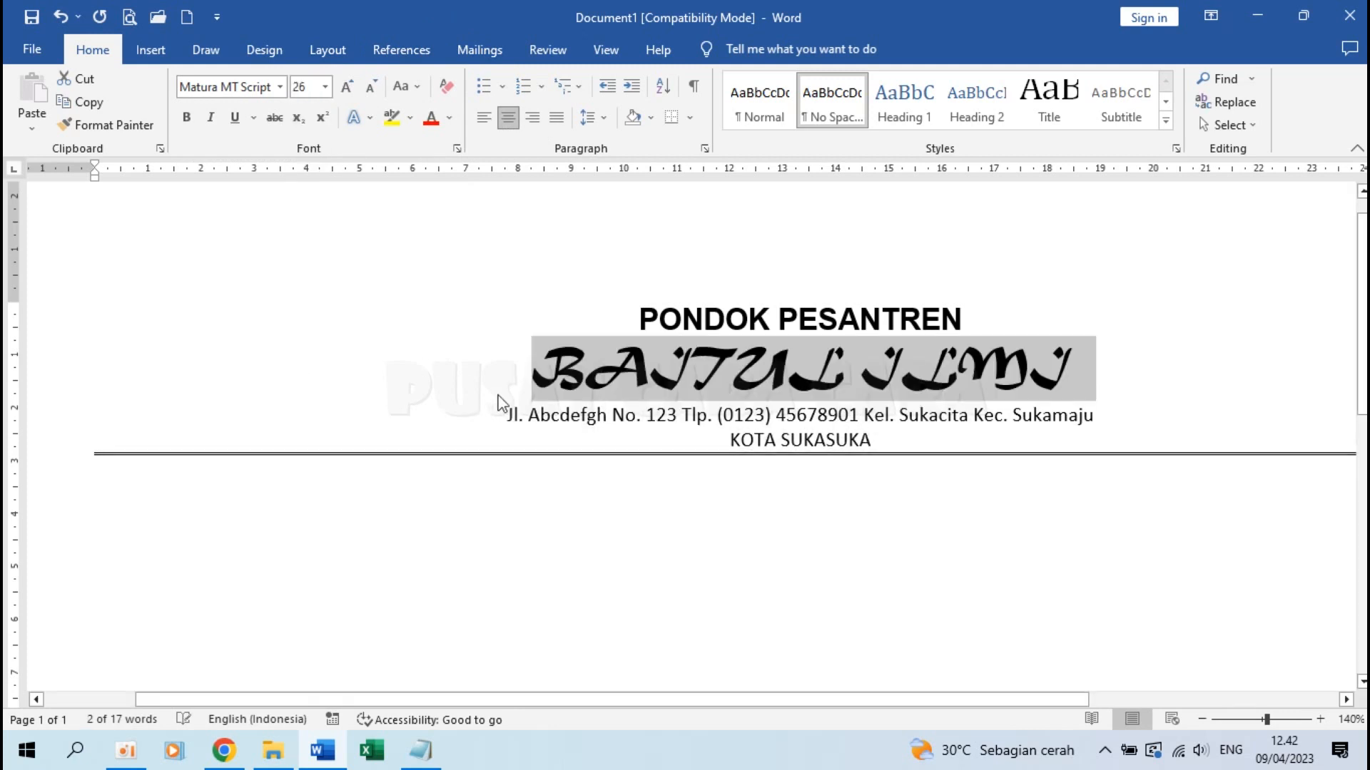
left_click(514, 433)
left_click_drag(512, 420, 1131, 422)
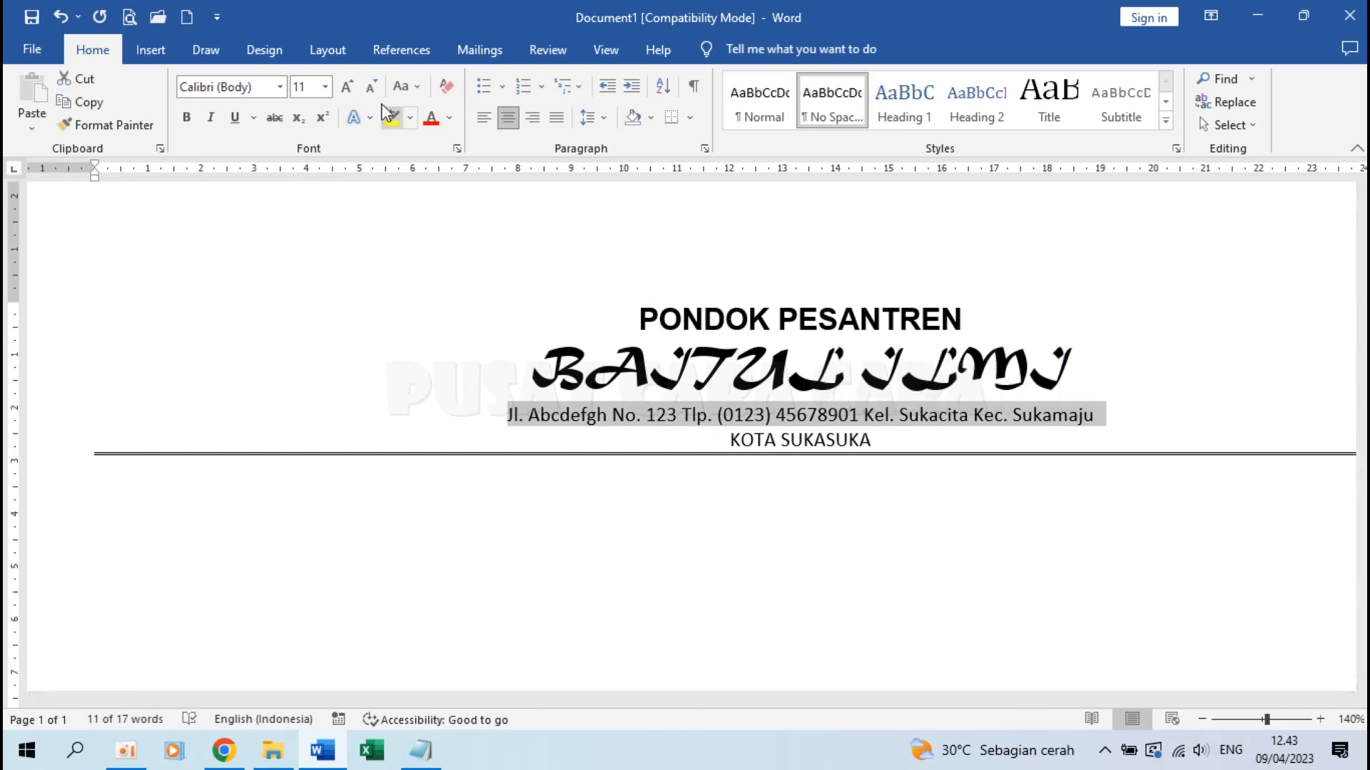
Set the address line in Arial and KOTA SUKASUKA in bold Arial
left_click(280, 87)
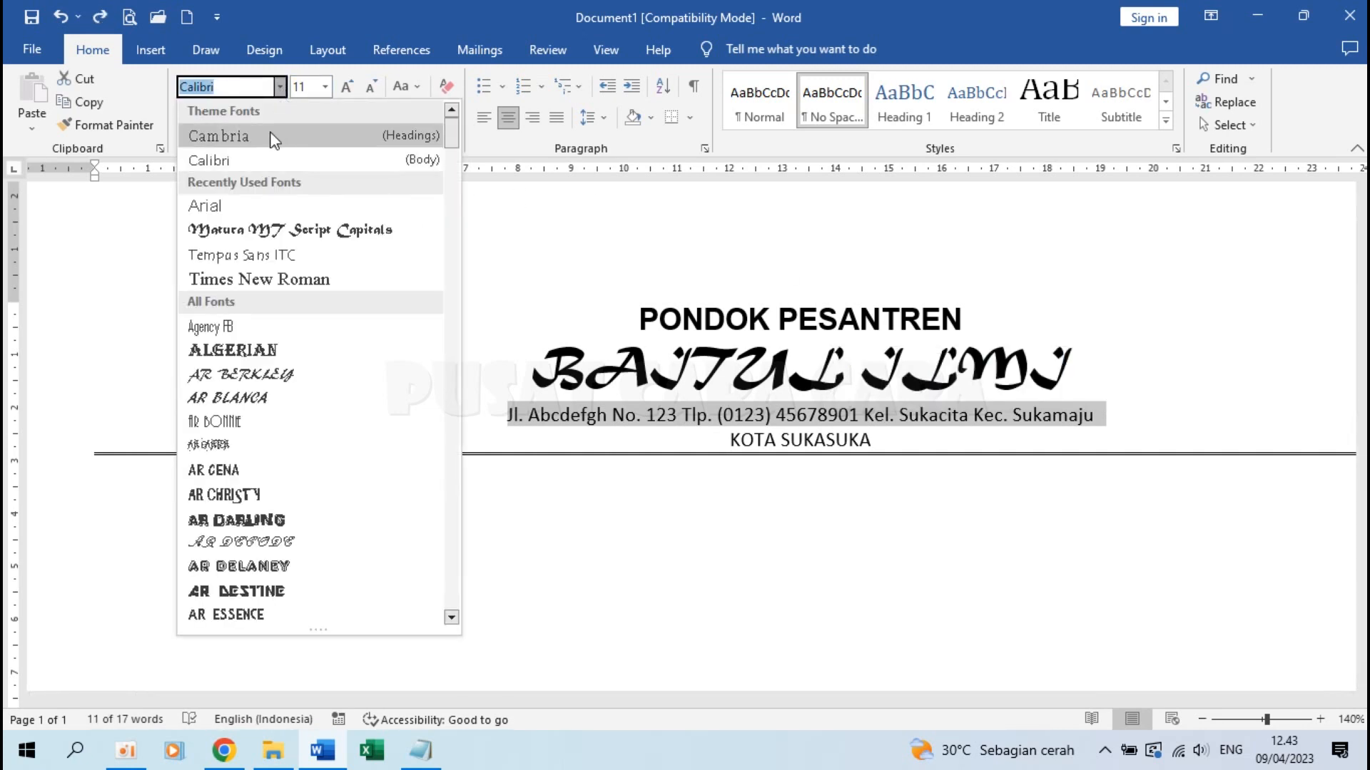
left_click(247, 207)
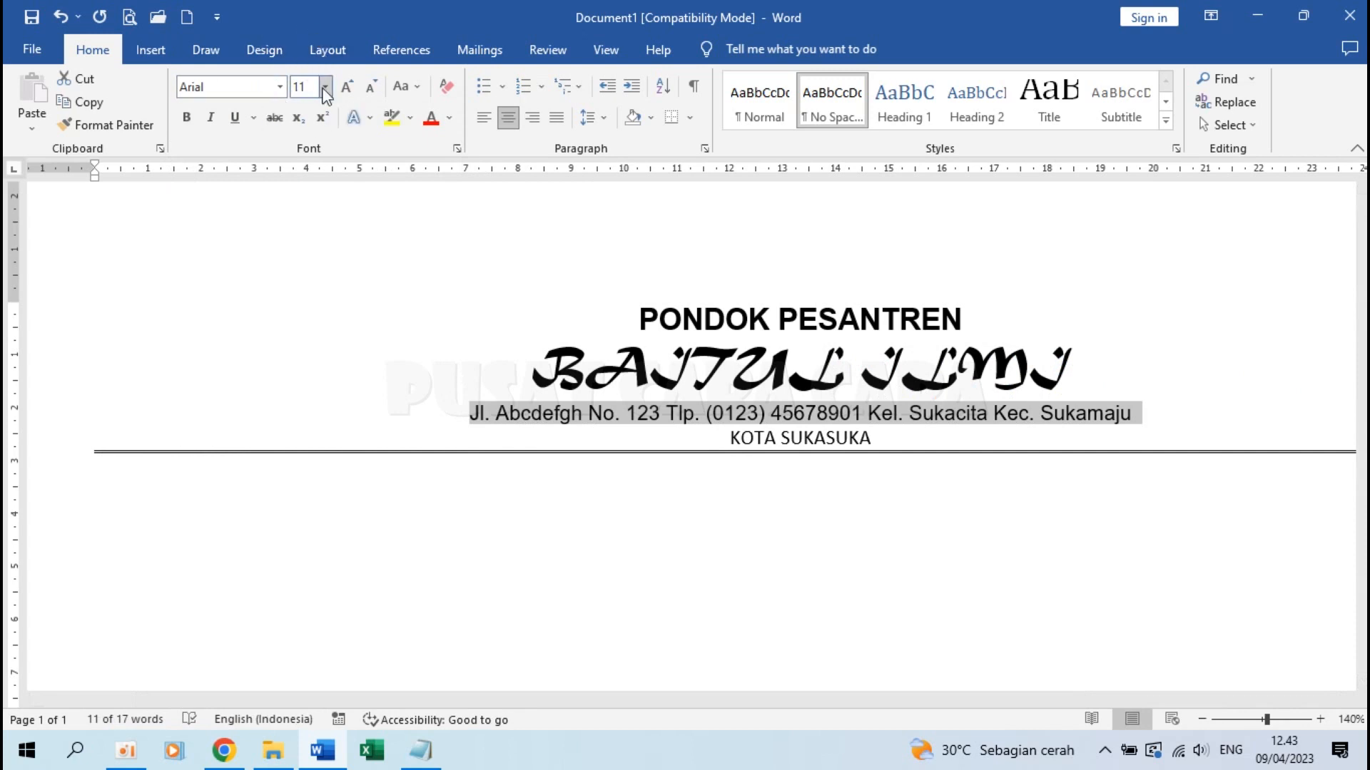
left_click_drag(731, 436, 885, 438)
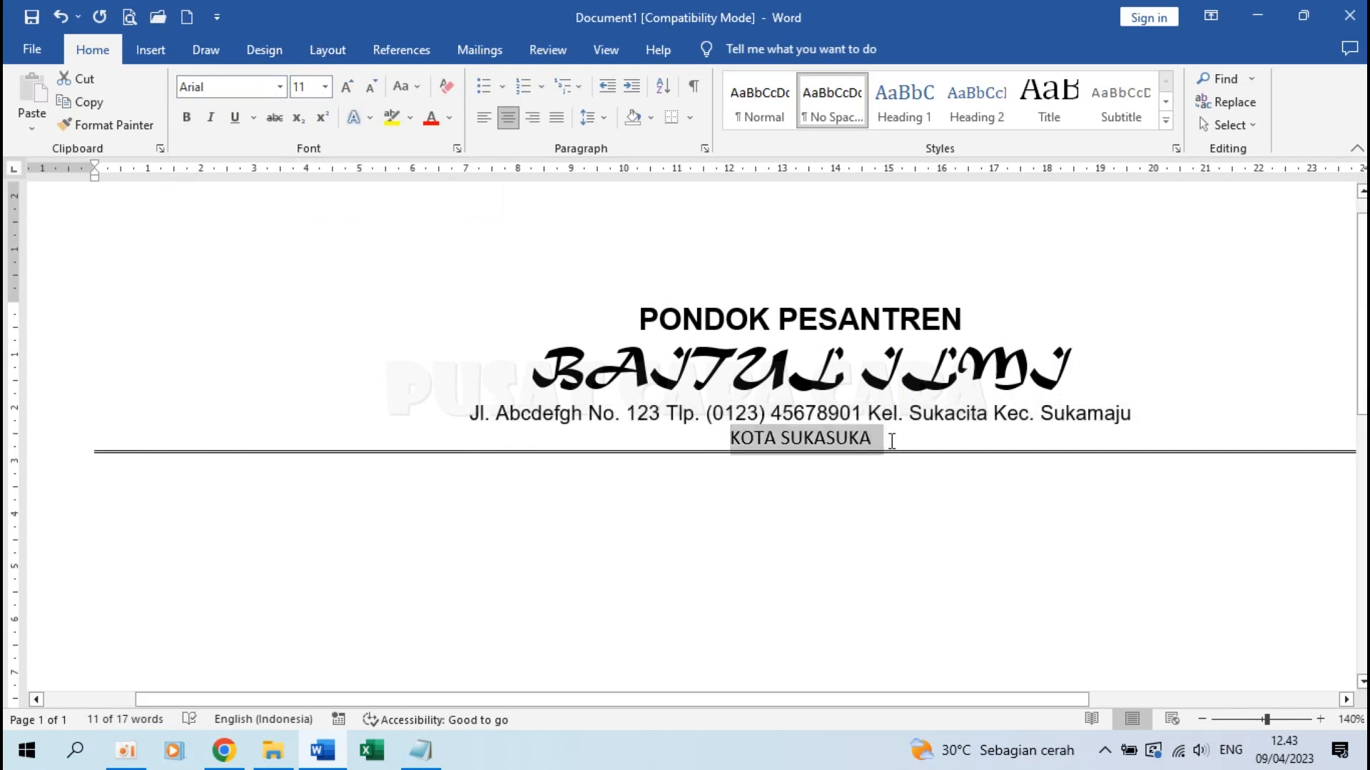
left_click(278, 87)
left_click(251, 200)
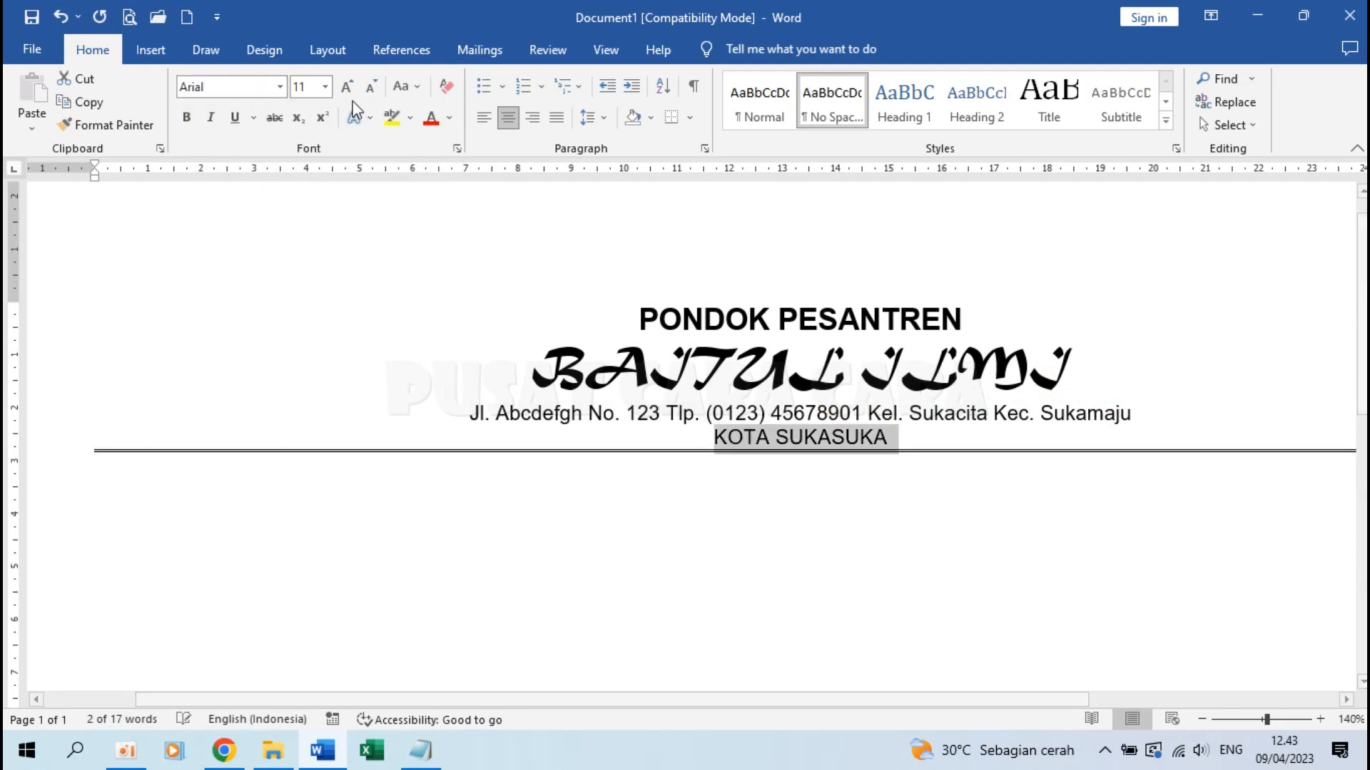
left_click(186, 119)
left_click(806, 483)
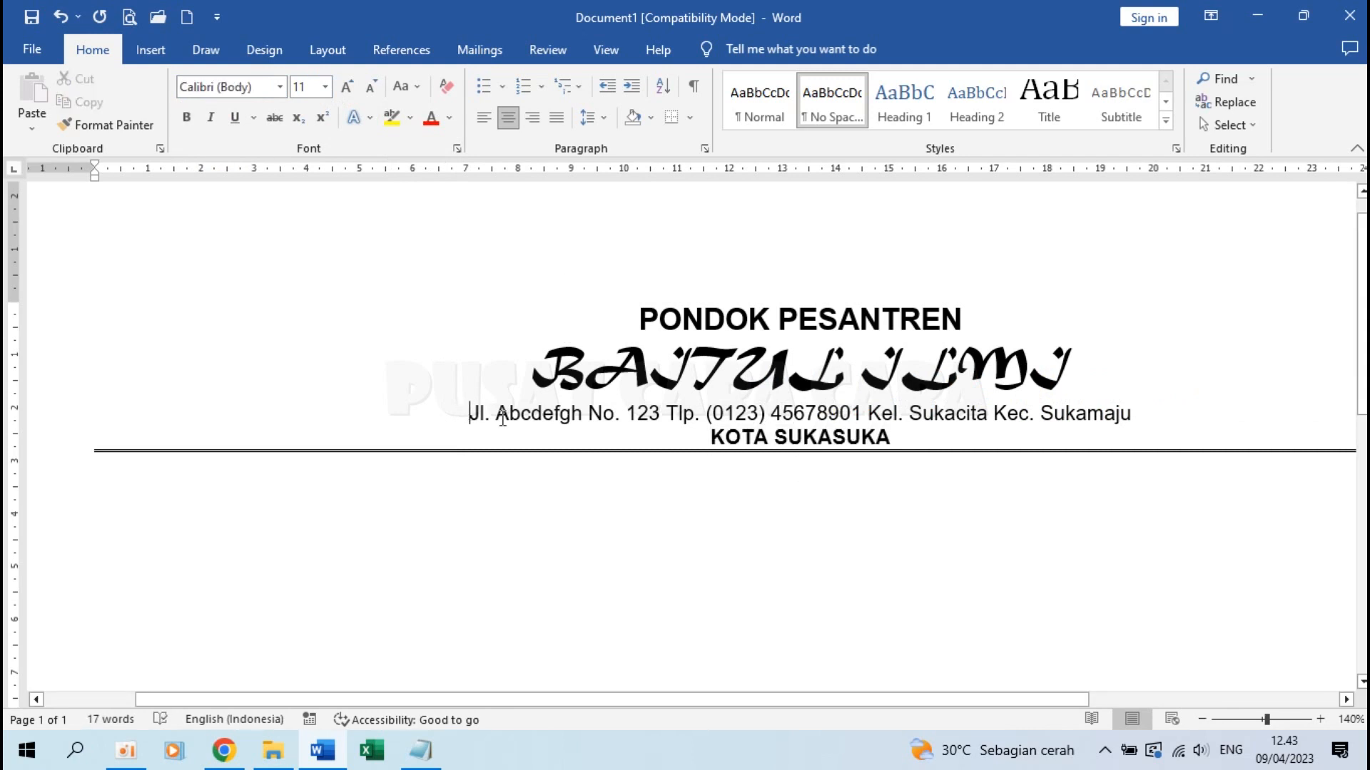
left_click_drag(468, 414, 869, 455)
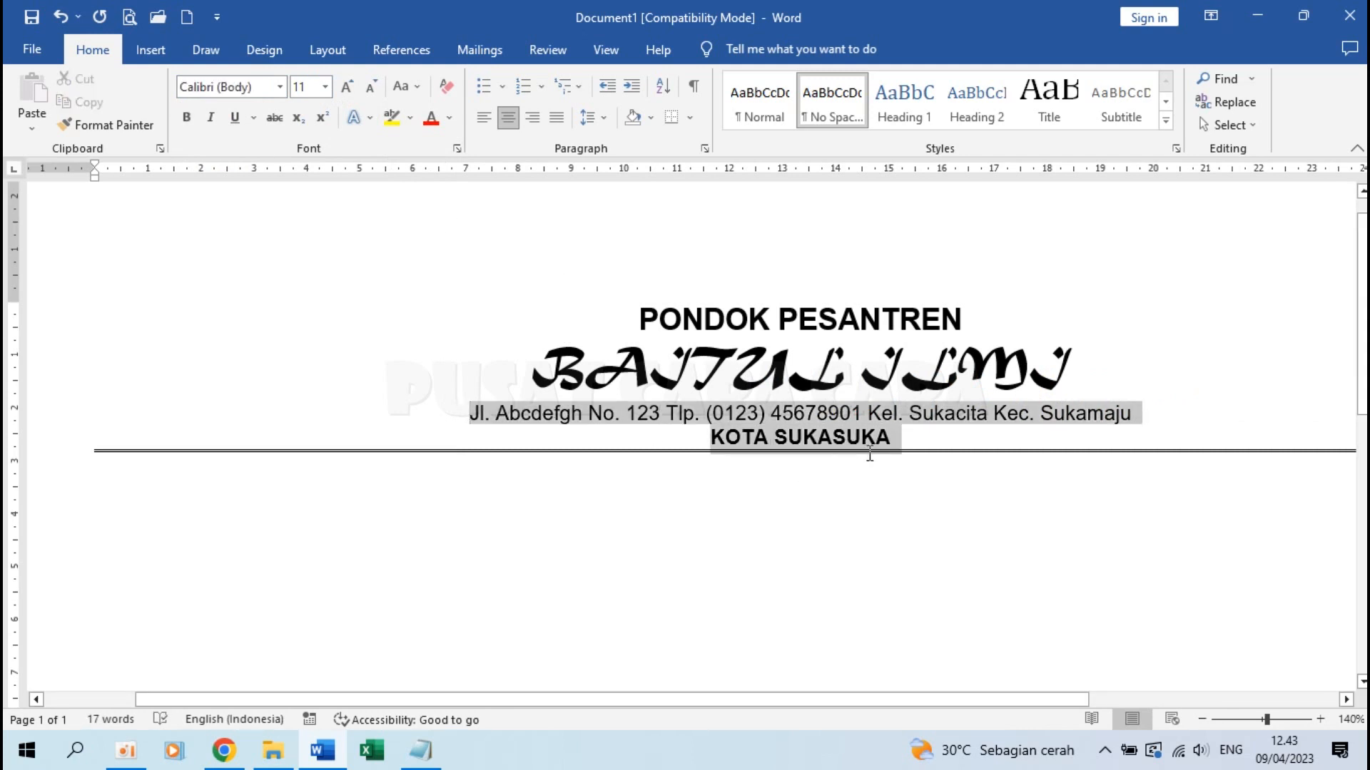
Apply 1,15 line spacing to the address and KOTA SUKASUKA lines, then add a line below
left_click(596, 121)
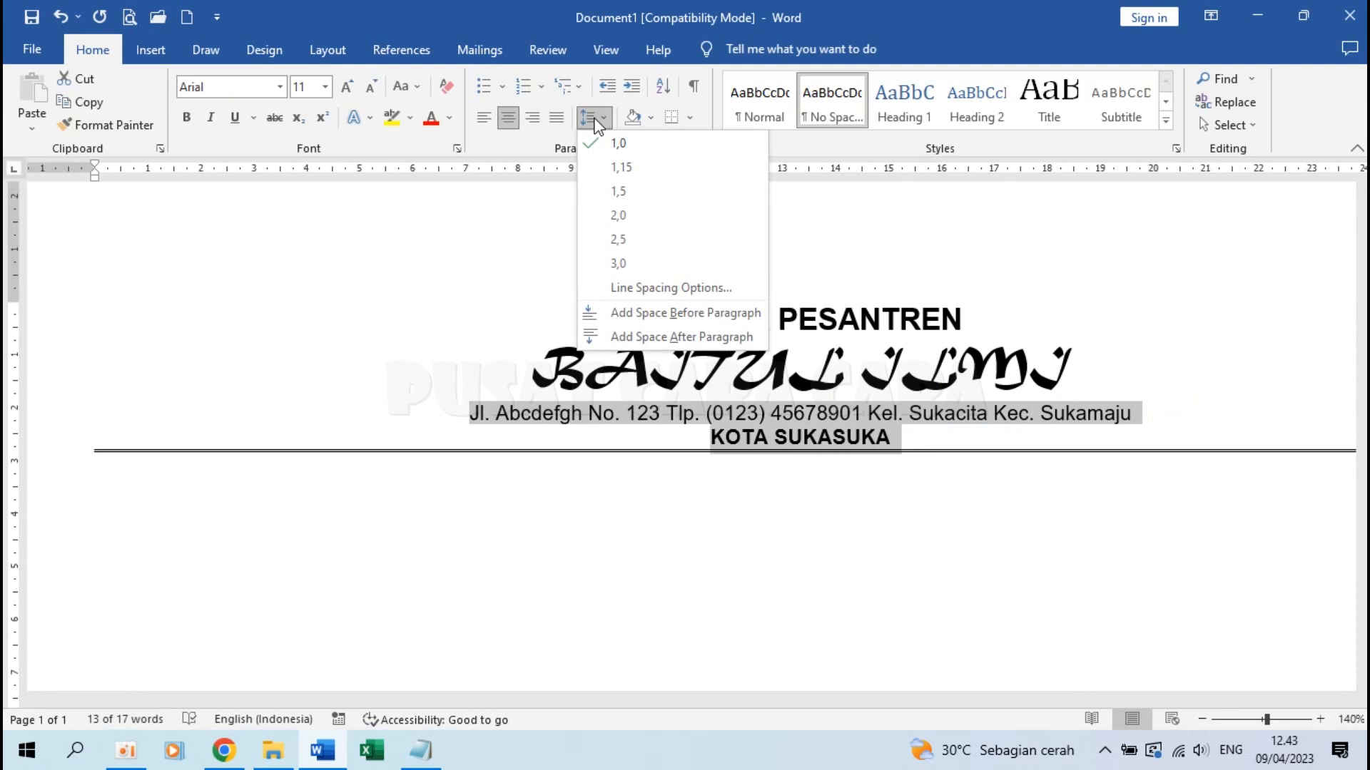
left_click(618, 167)
left_click(776, 487)
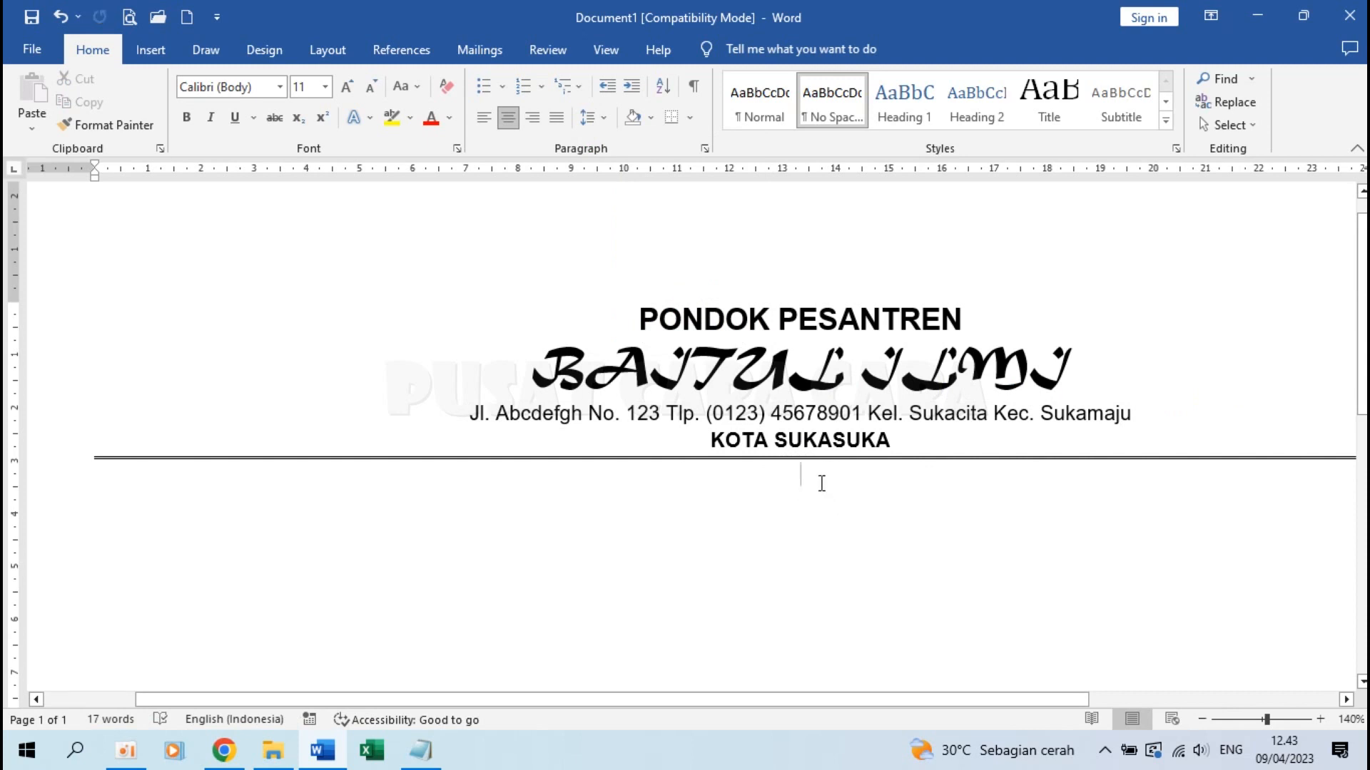
key("Return")
Insert a light blue shadowed WordArt reading SERTIFIKAT and select the word
left_click(155, 57)
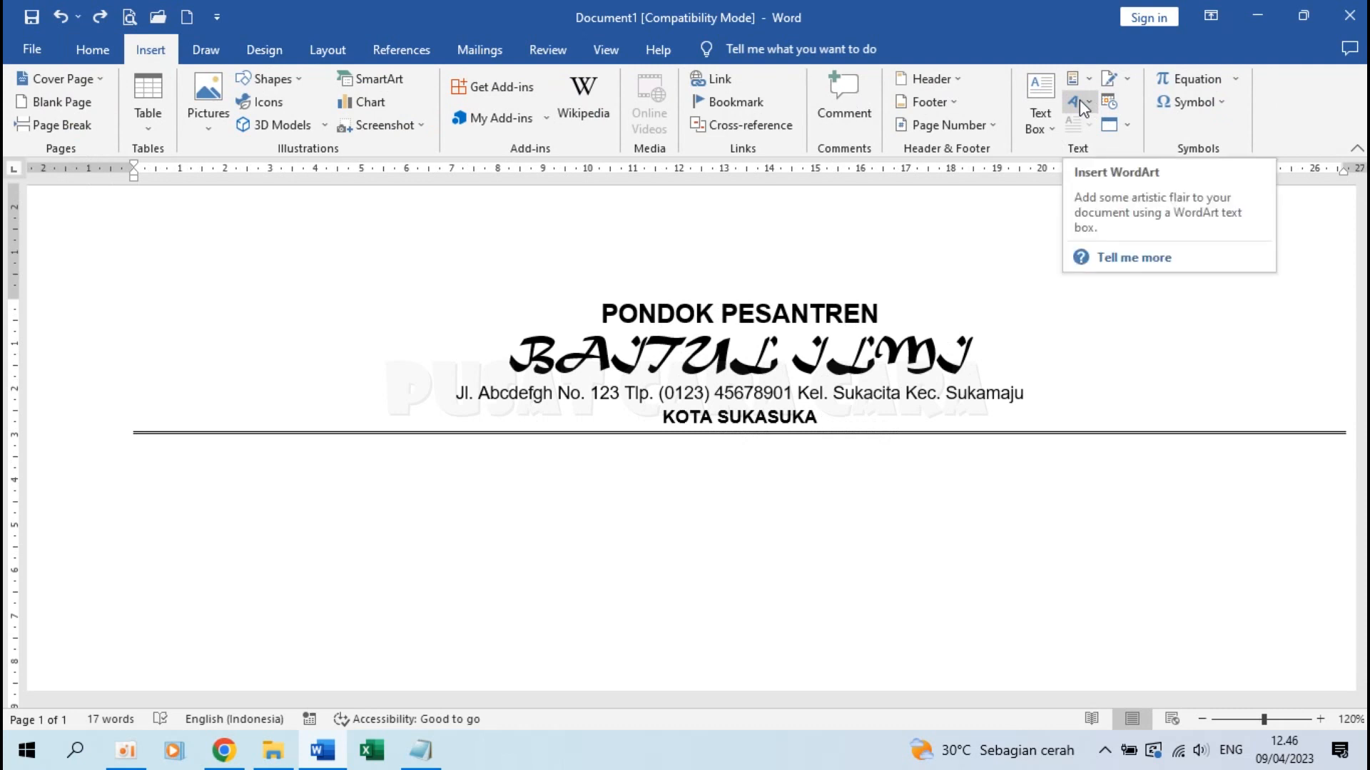
left_click(1080, 100)
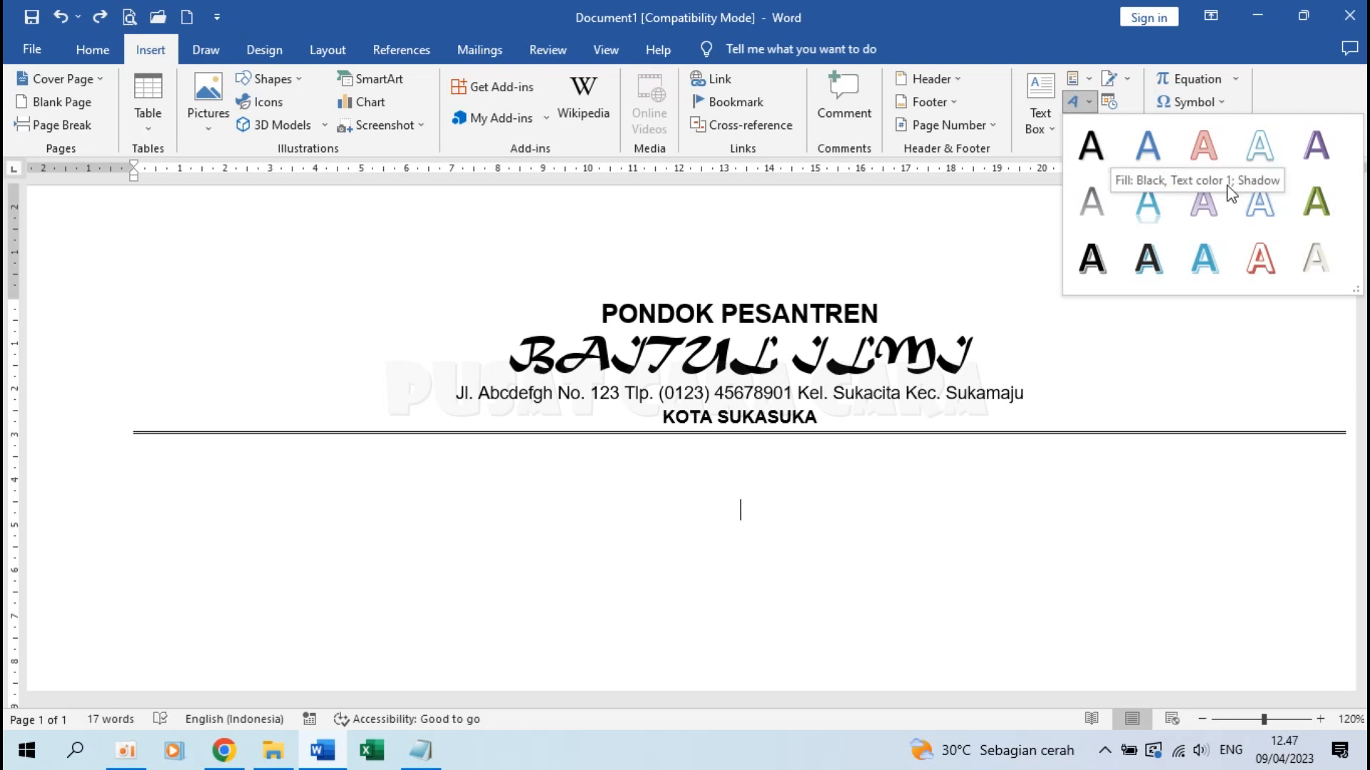
left_click(1203, 257)
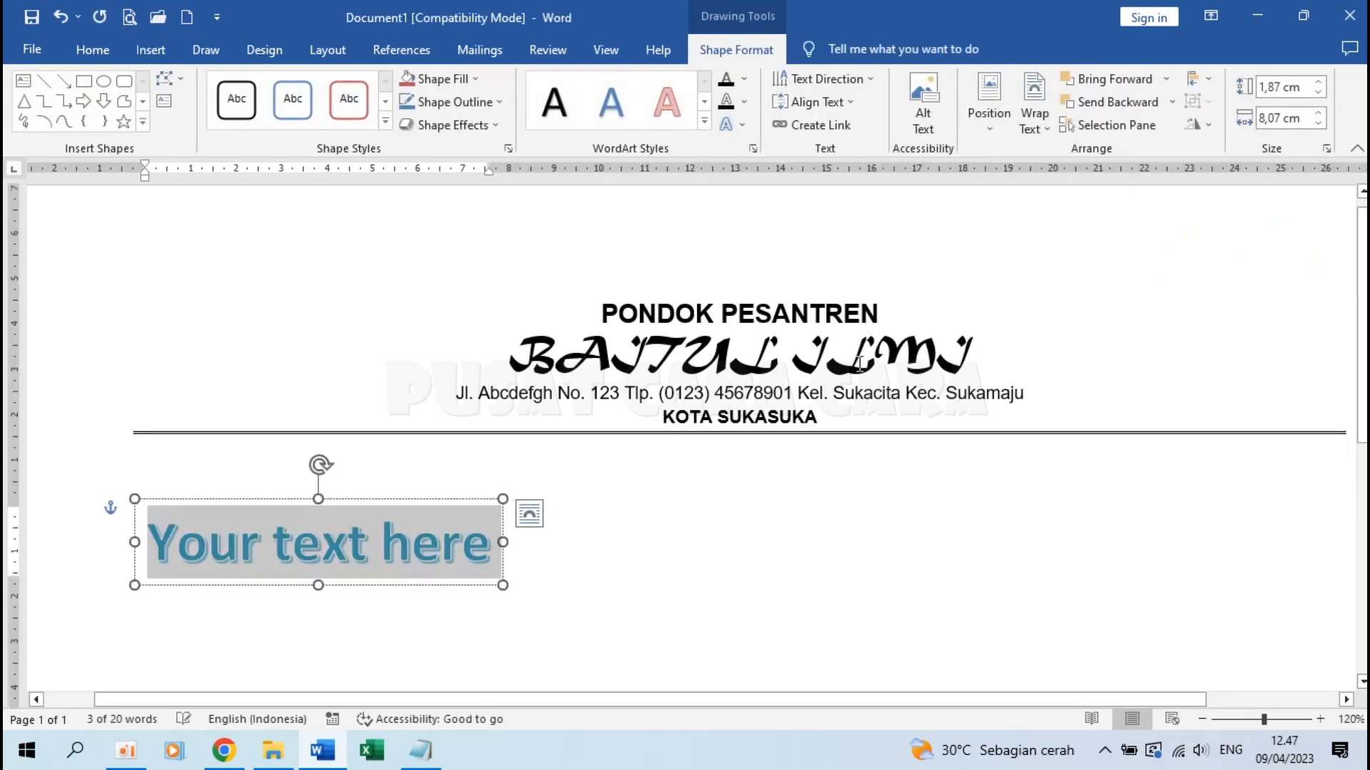
type("ser")
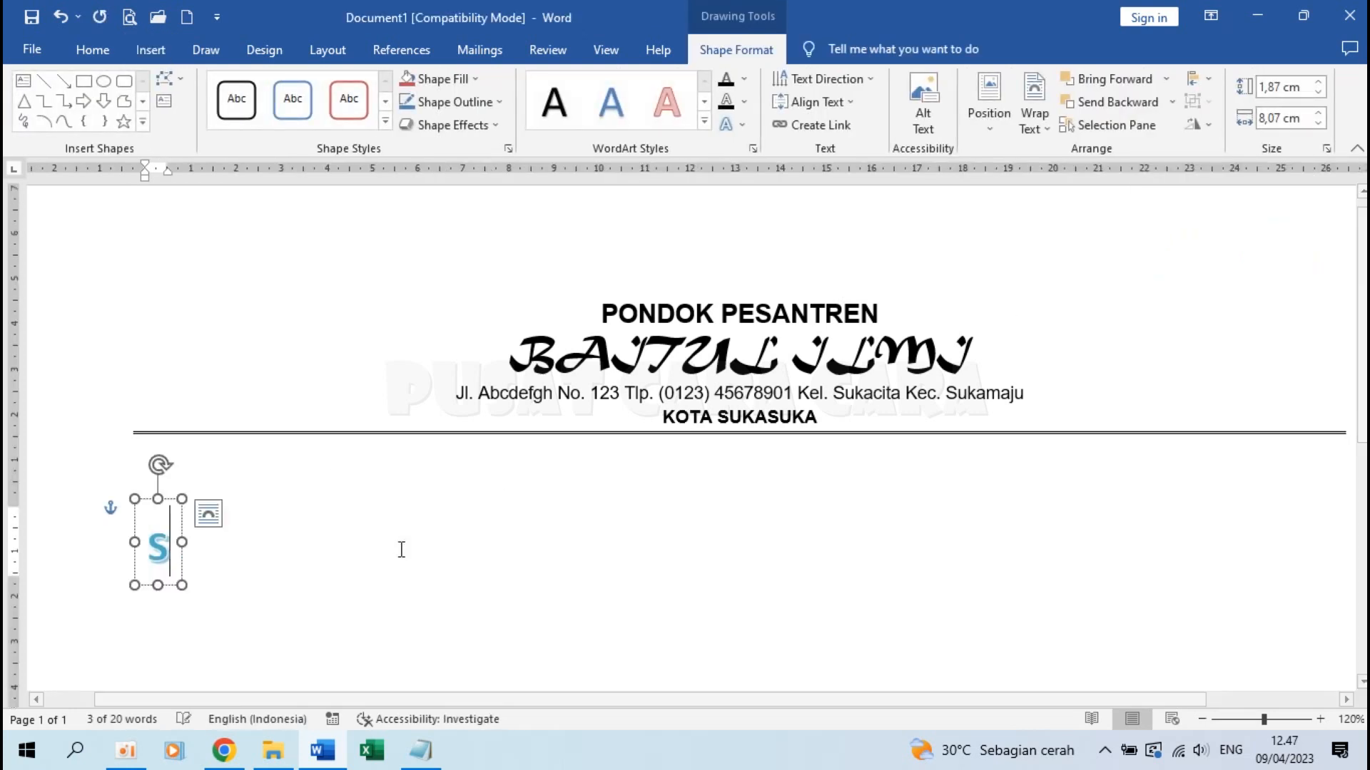
key("BackSpace")
key("BackSpace")
key("BackSpace")
type("SERTIFIKA")
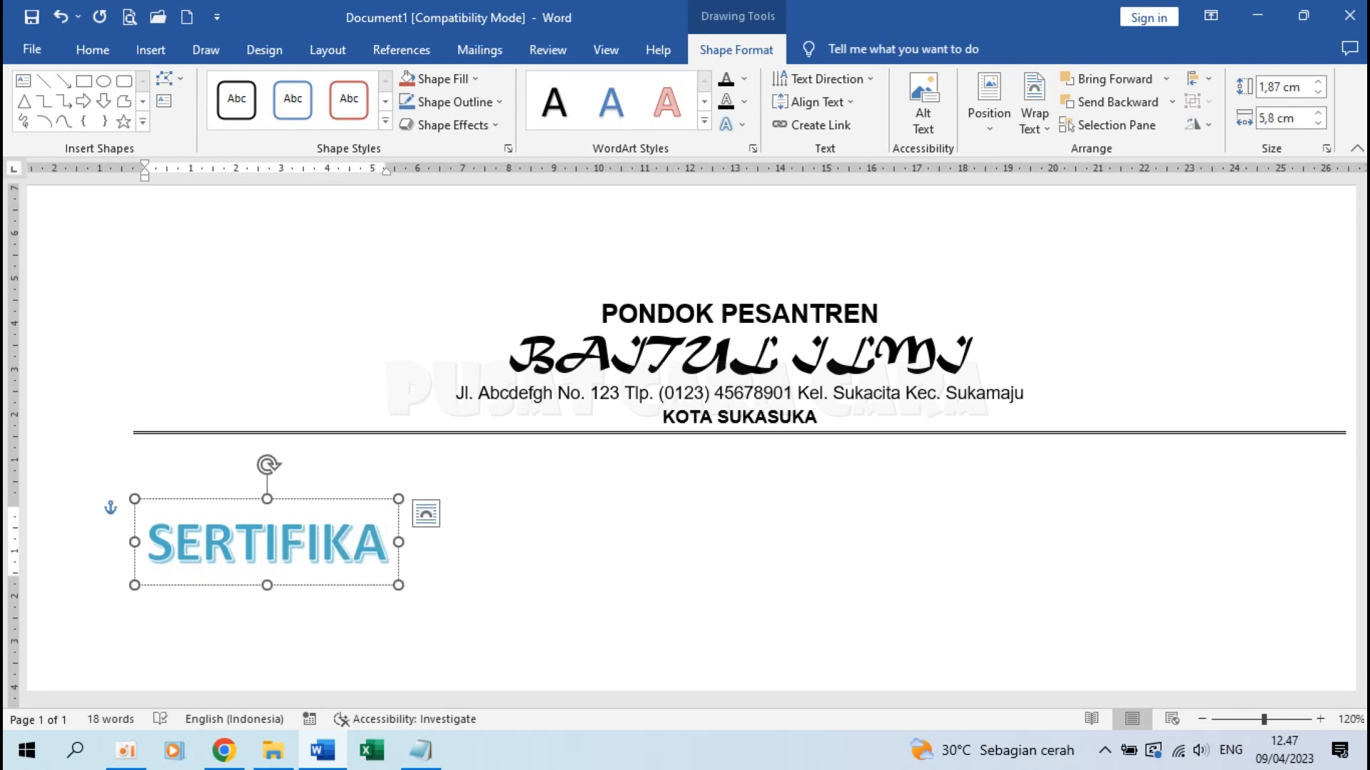
type("T")
left_click(234, 544)
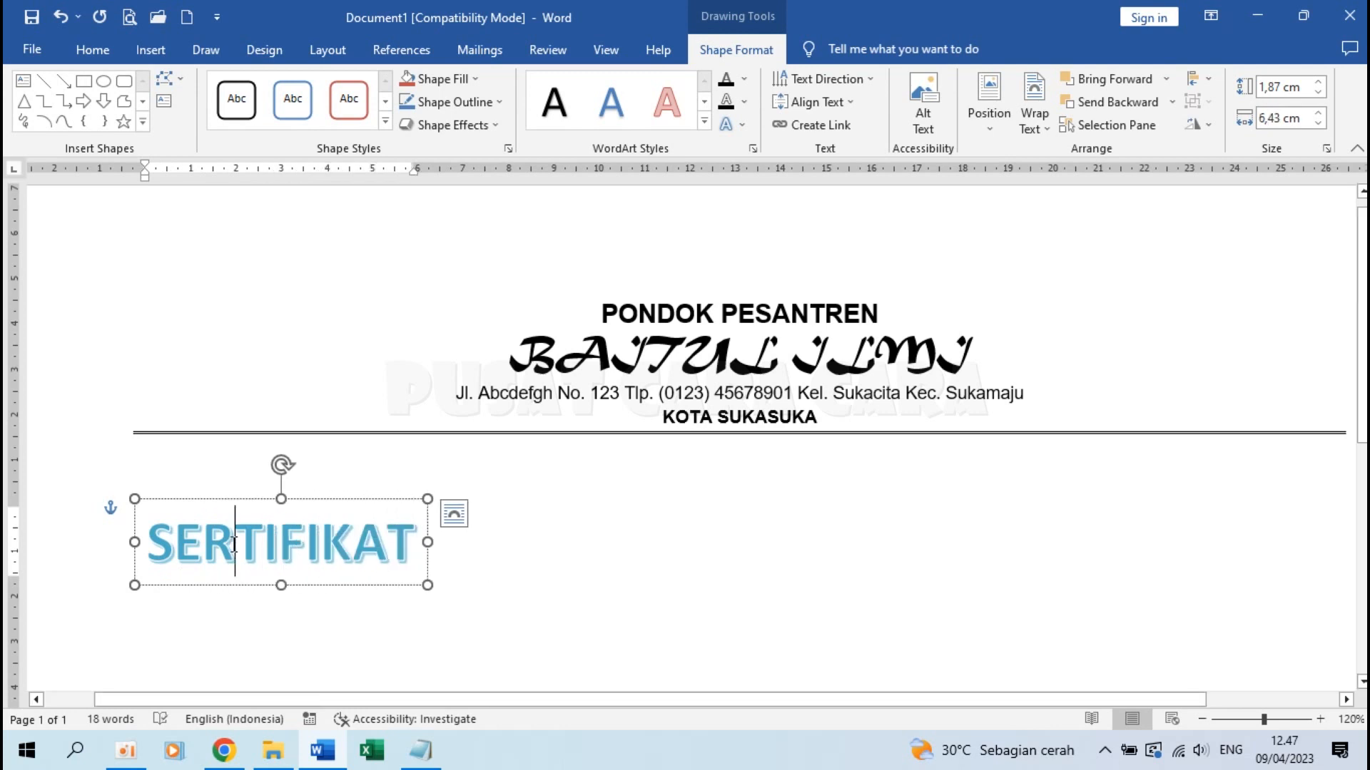
double_click(234, 543)
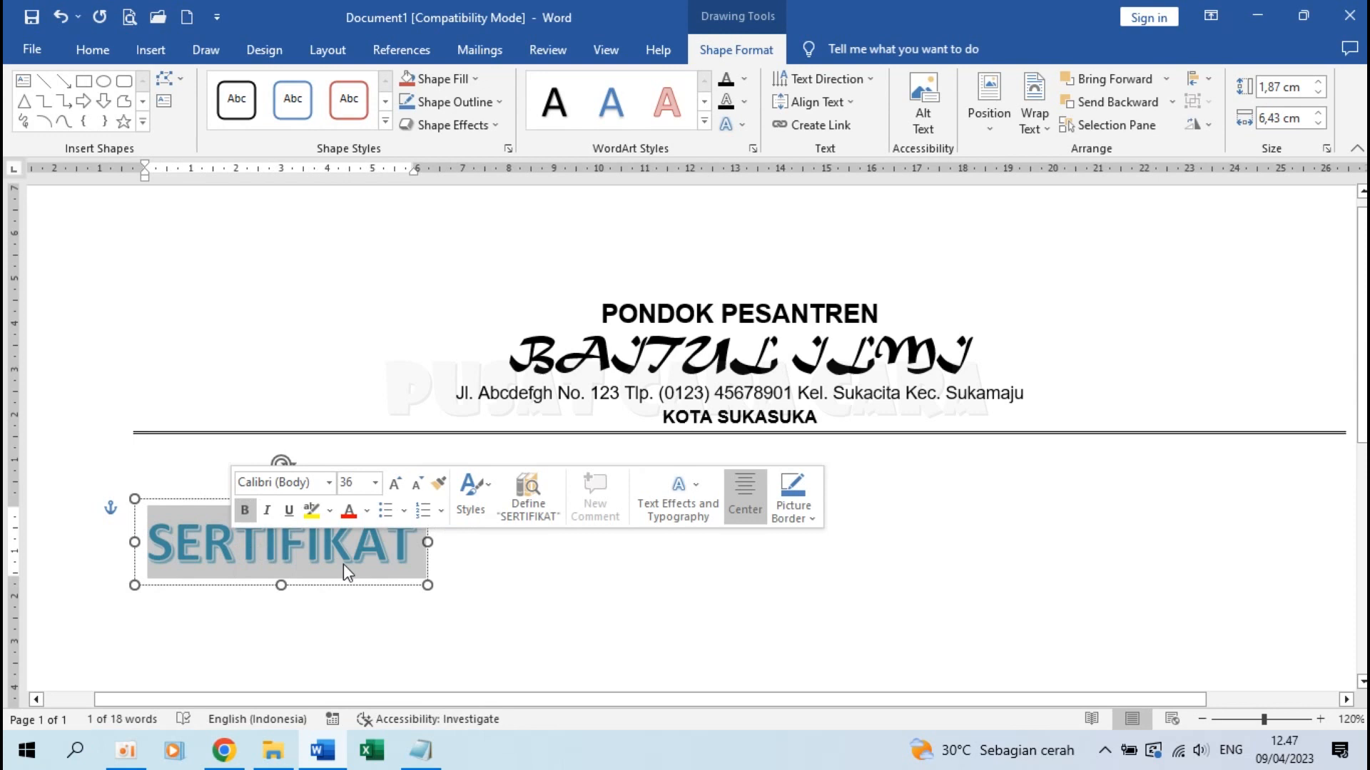
Change the SERTIFIKAT WordArt font to Broadway
left_click(96, 52)
left_click(280, 87)
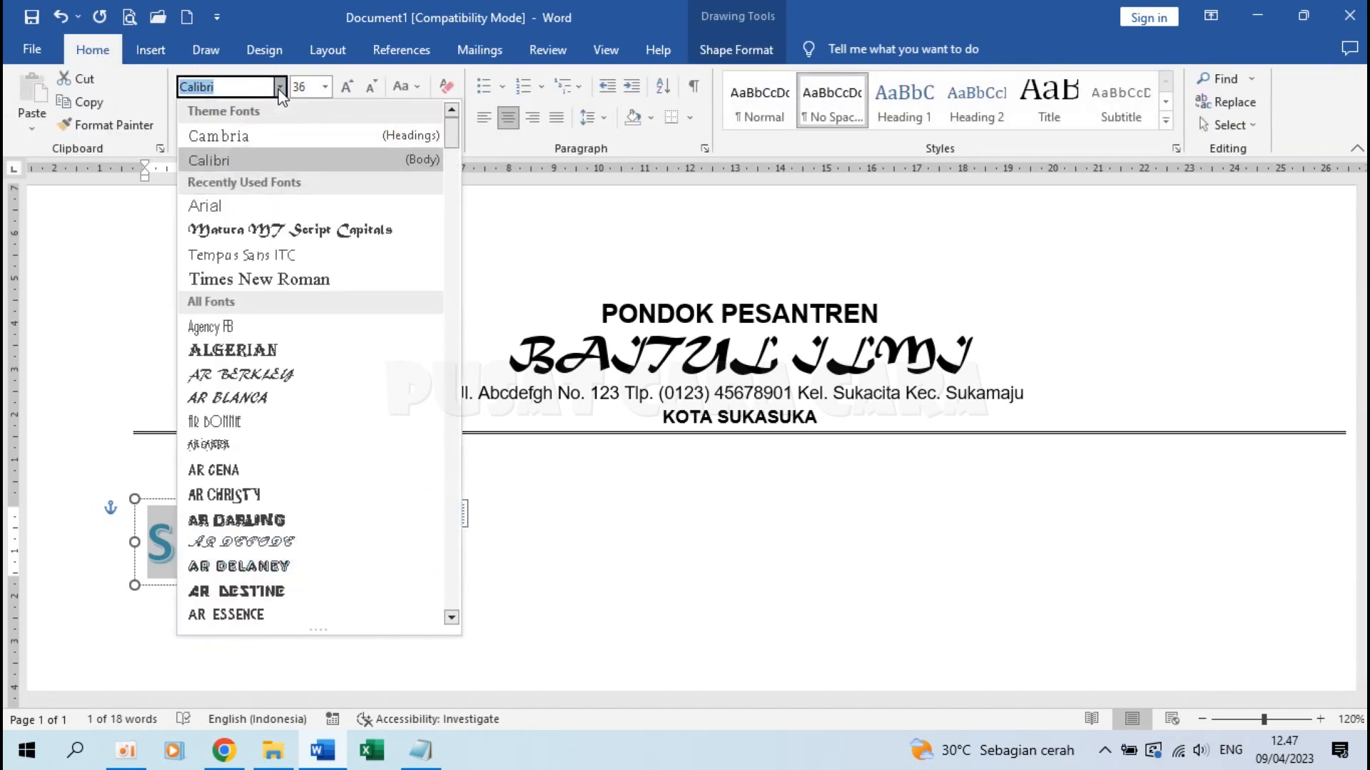
scroll(291, 343, "down", 5)
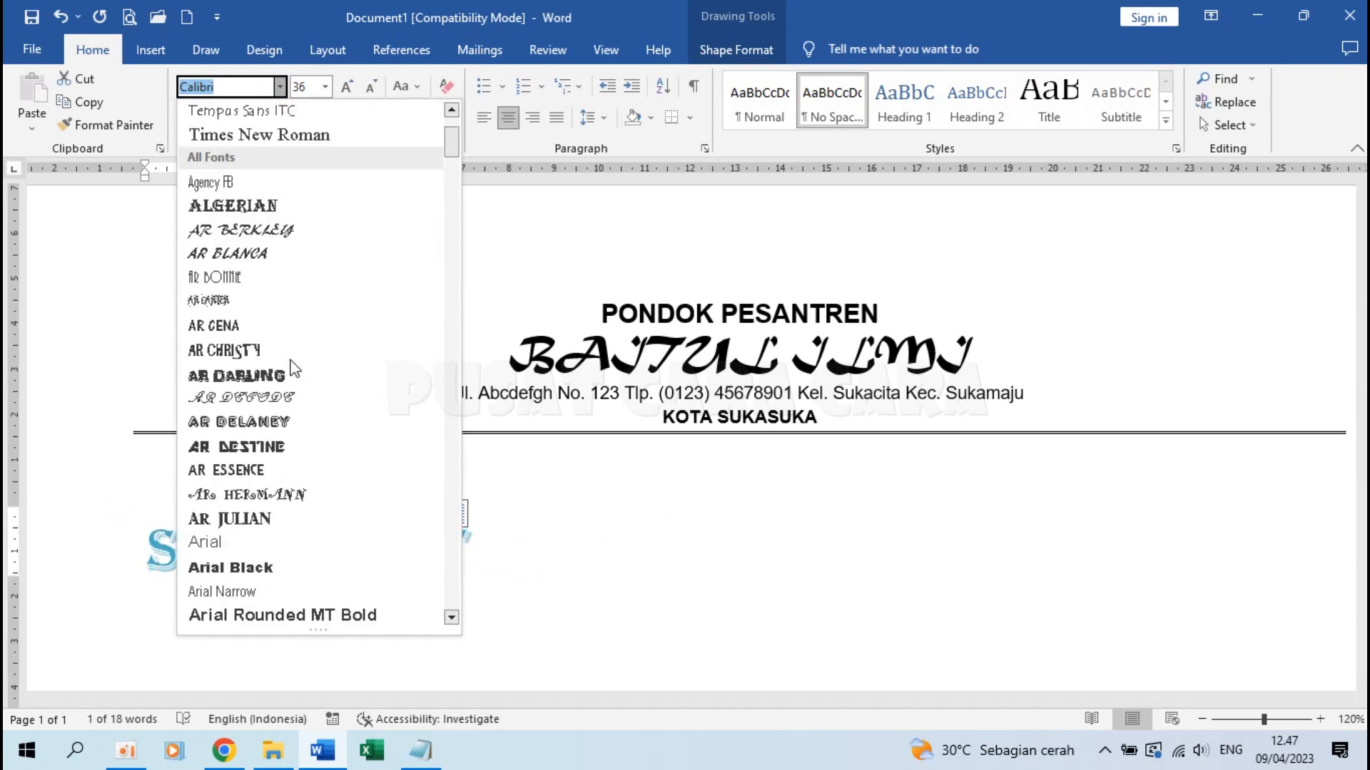
scroll(292, 367, "down", 12)
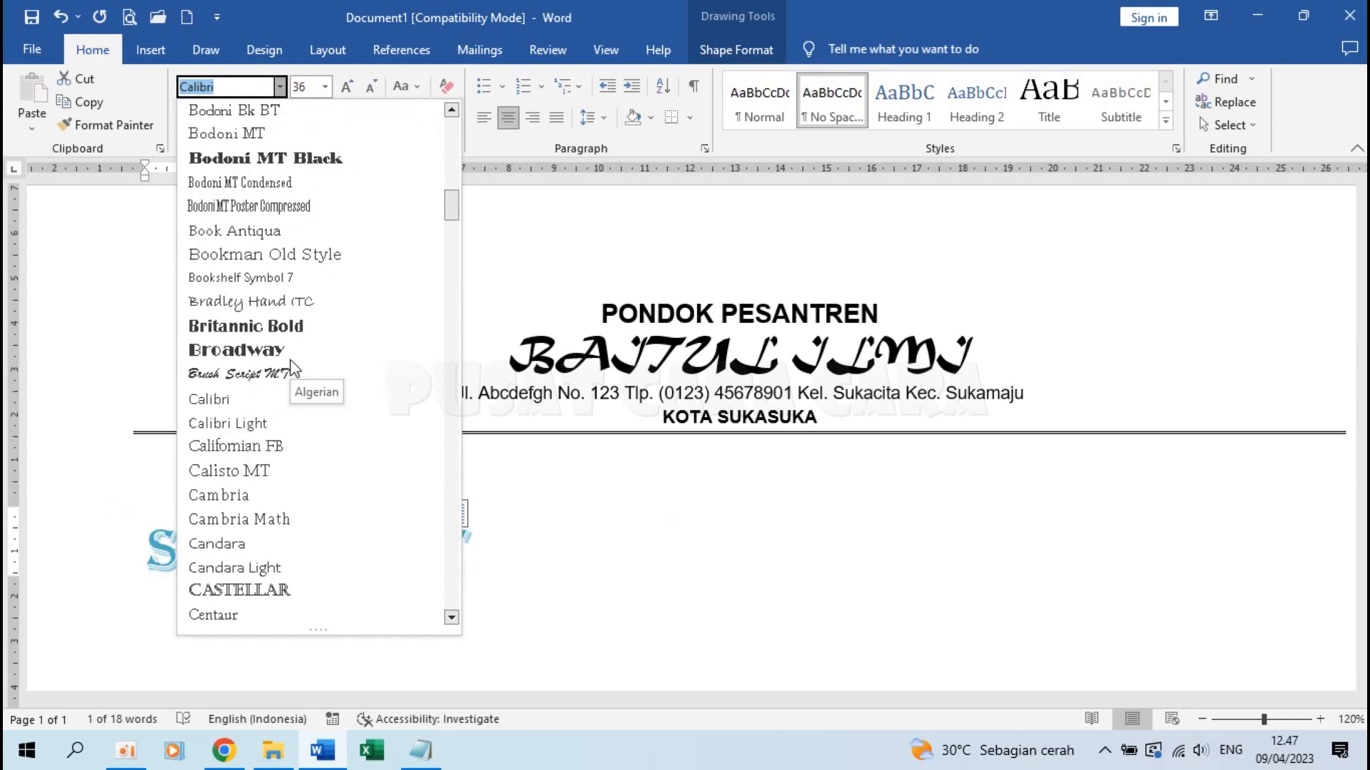
left_click(271, 349)
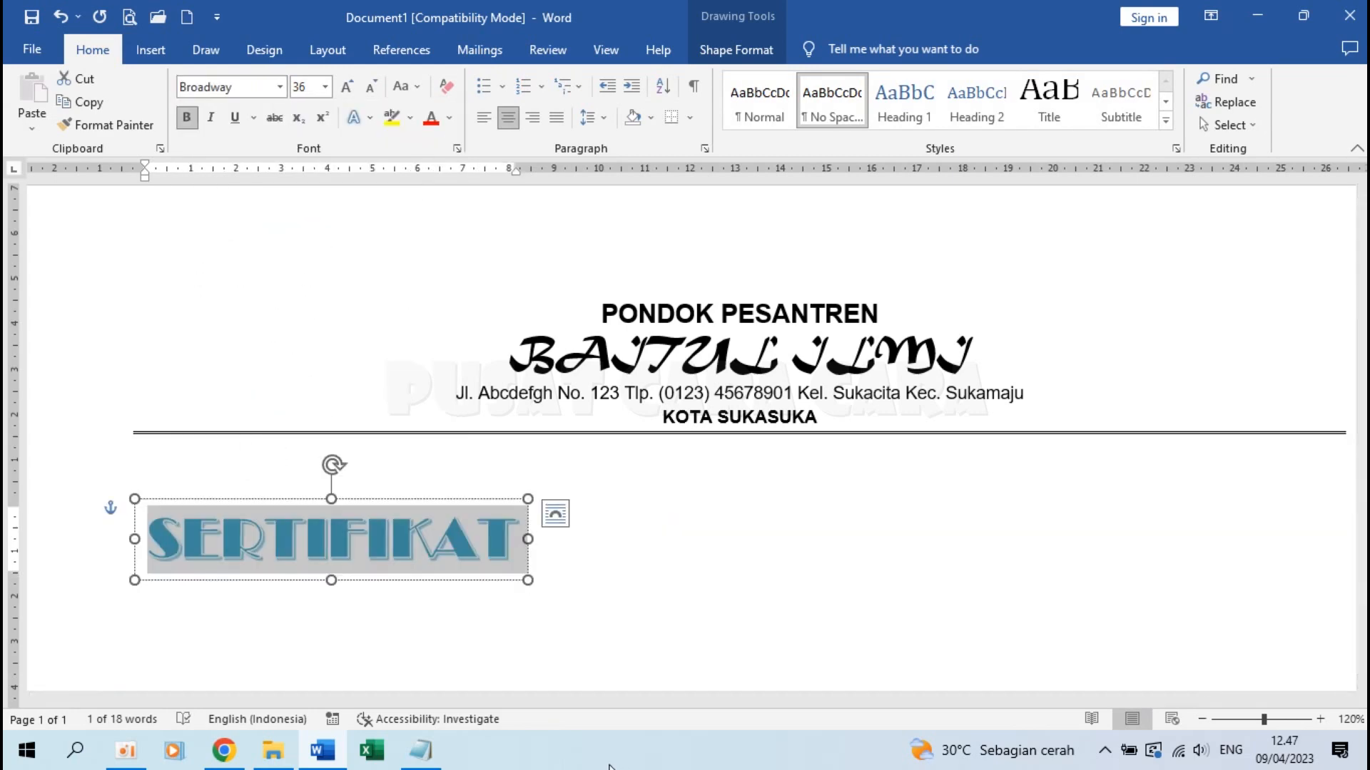
scroll(499, 350, "up", 1, "ctrl")
left_click(404, 468)
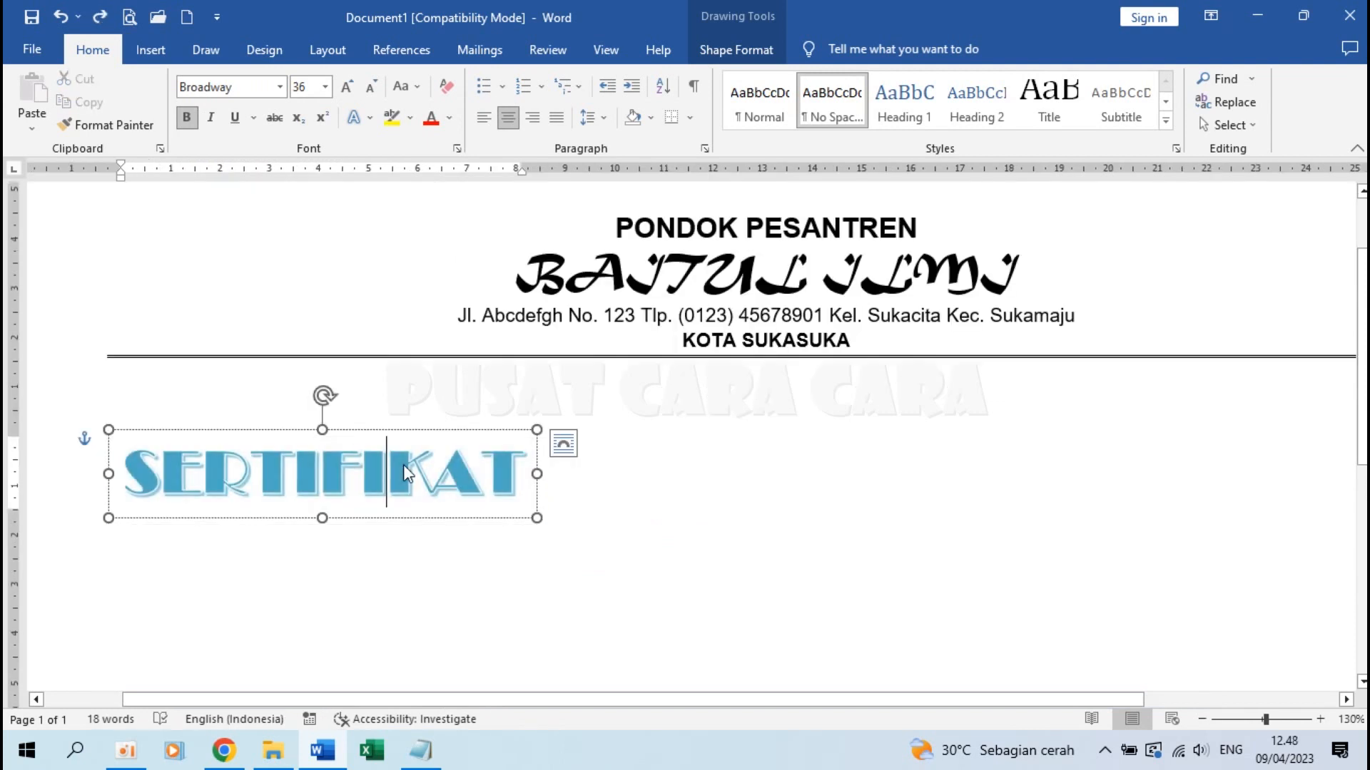
double_click(403, 472)
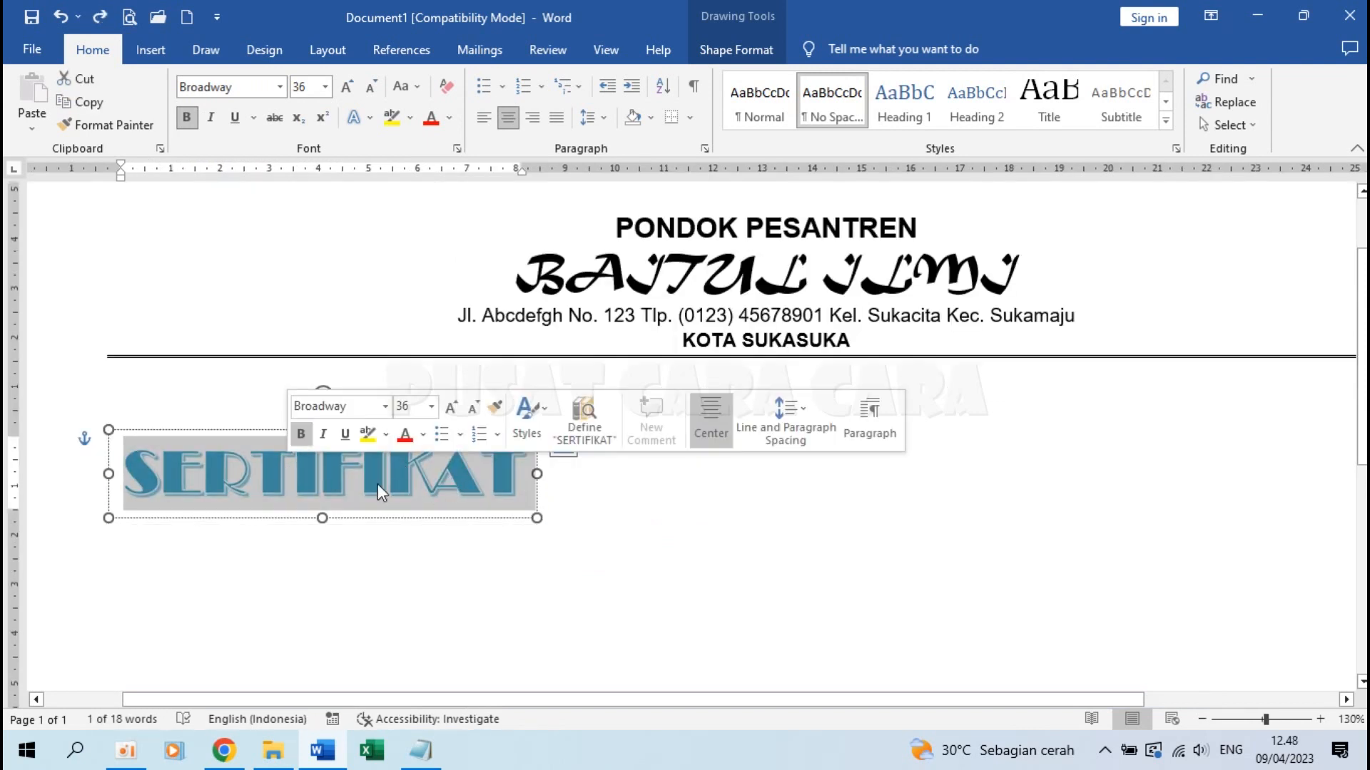
Centre the SERTIFIKAT WordArt horizontally on the page with Align Center
left_click(721, 52)
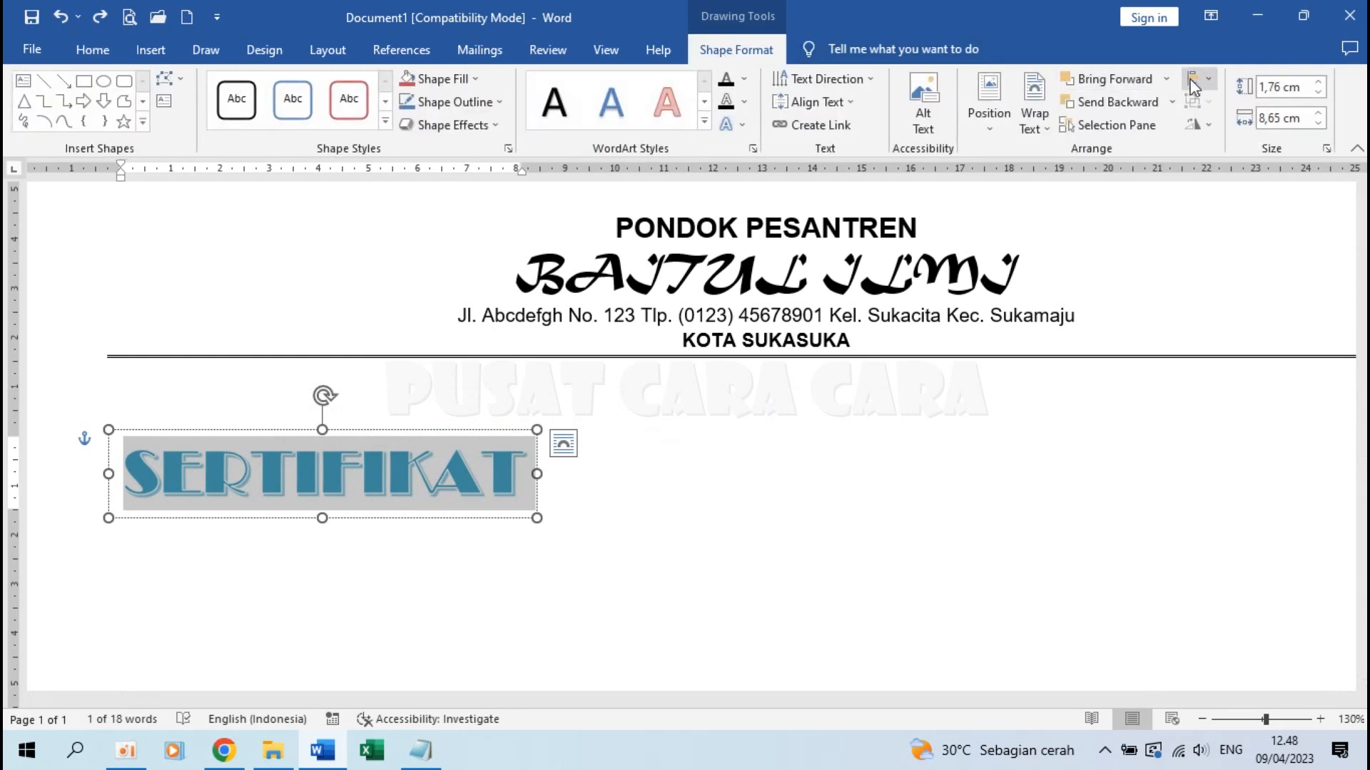
left_click(1199, 76)
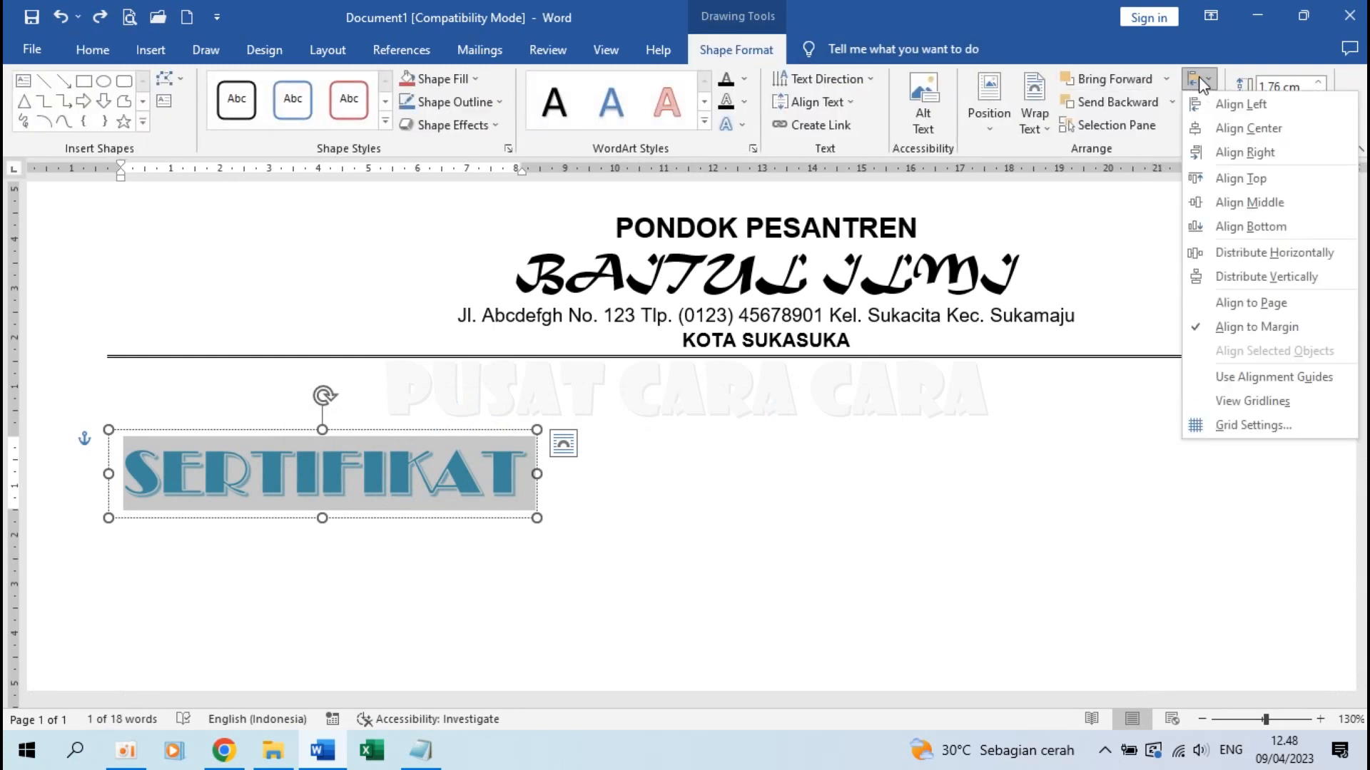
left_click(1223, 129)
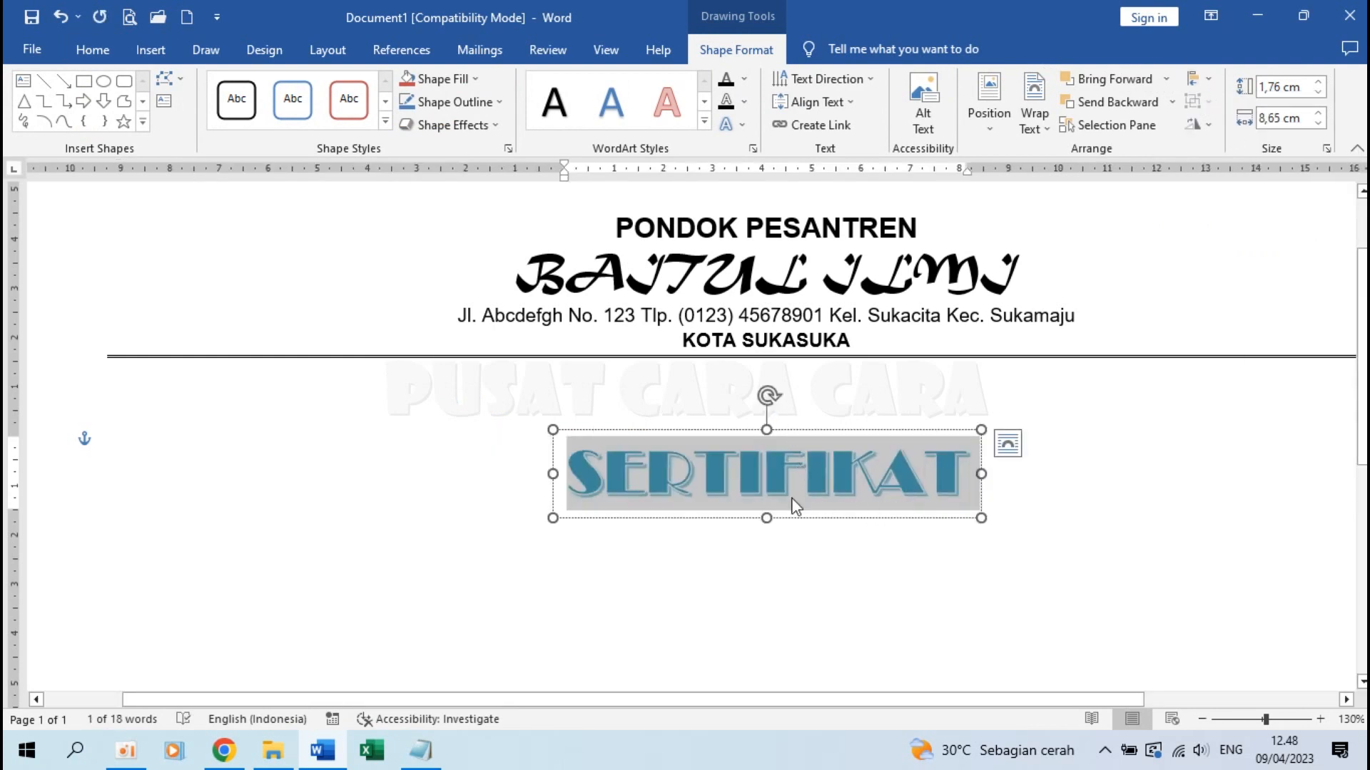
key("ctrl+z")
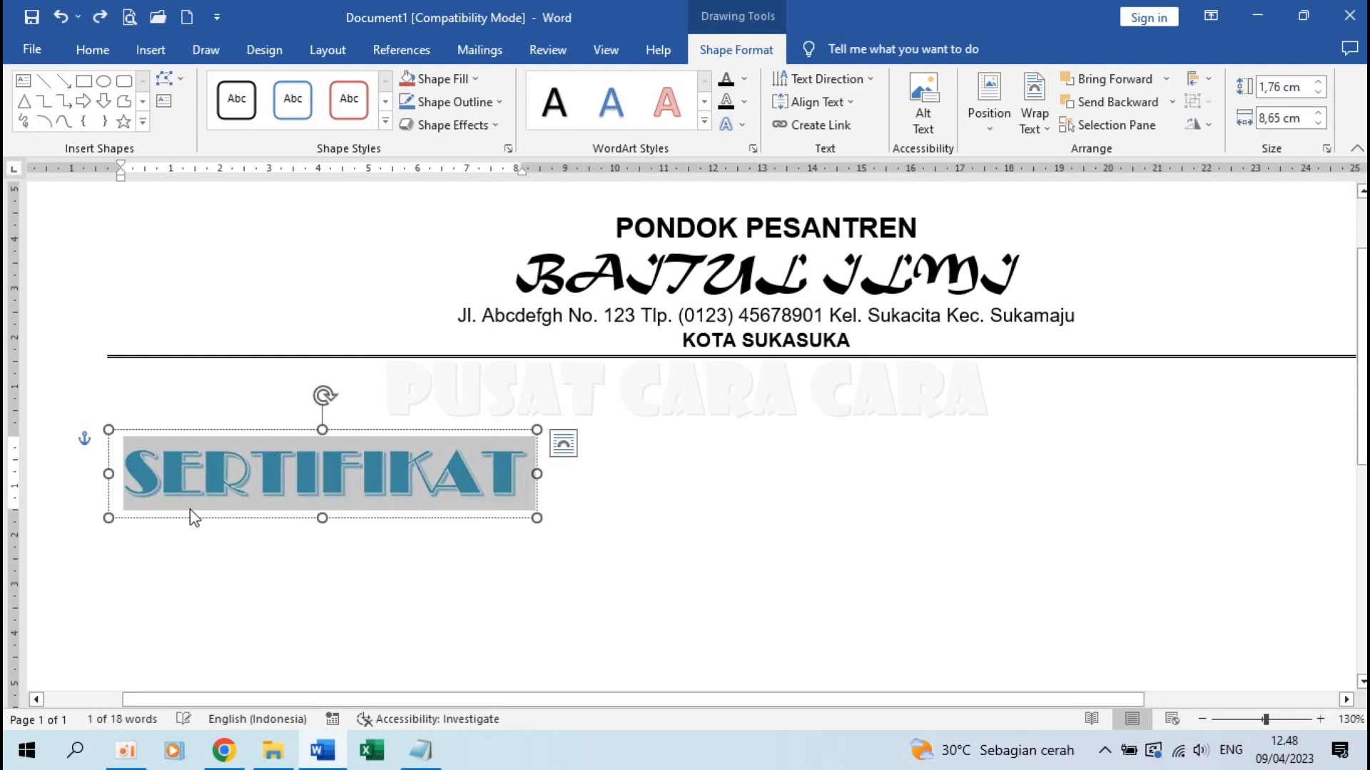
left_click_drag(190, 511, 374, 512)
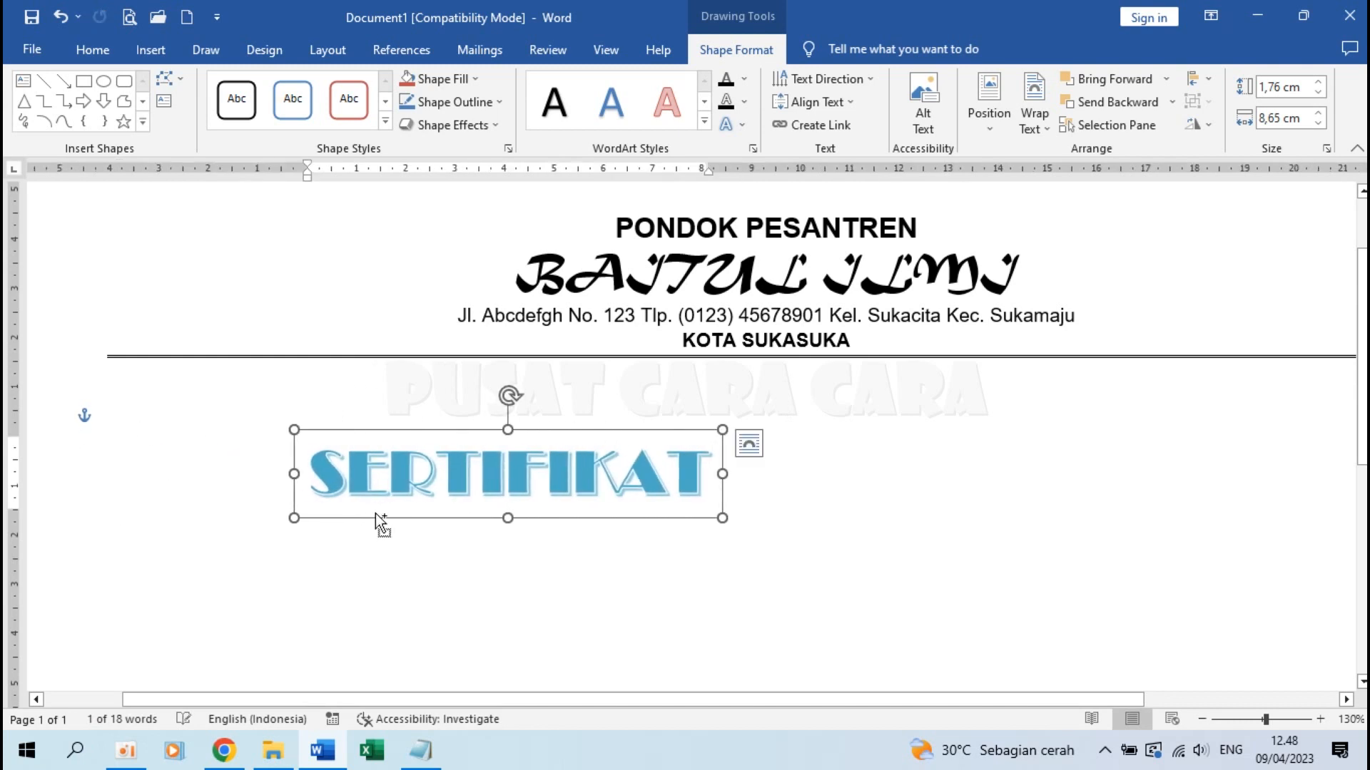
key("ctrl+z")
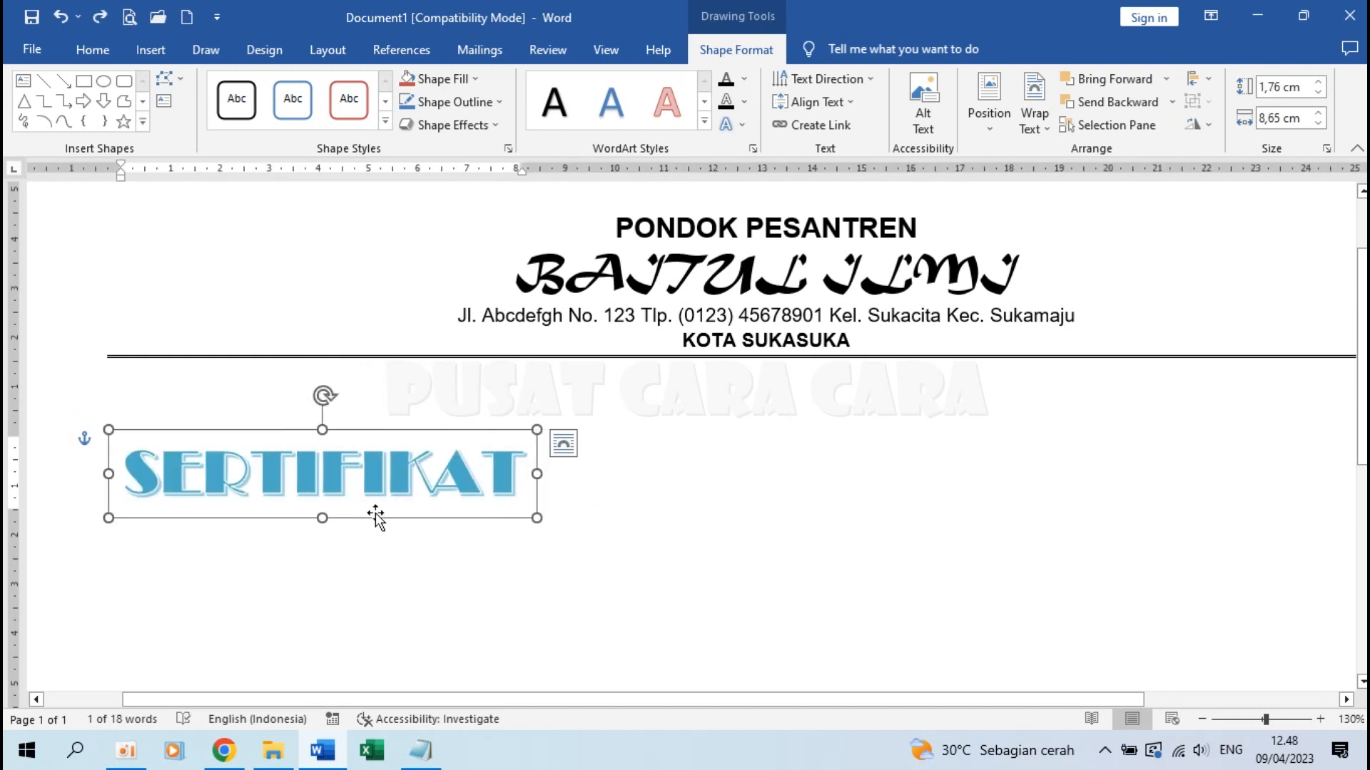
left_click(1209, 77)
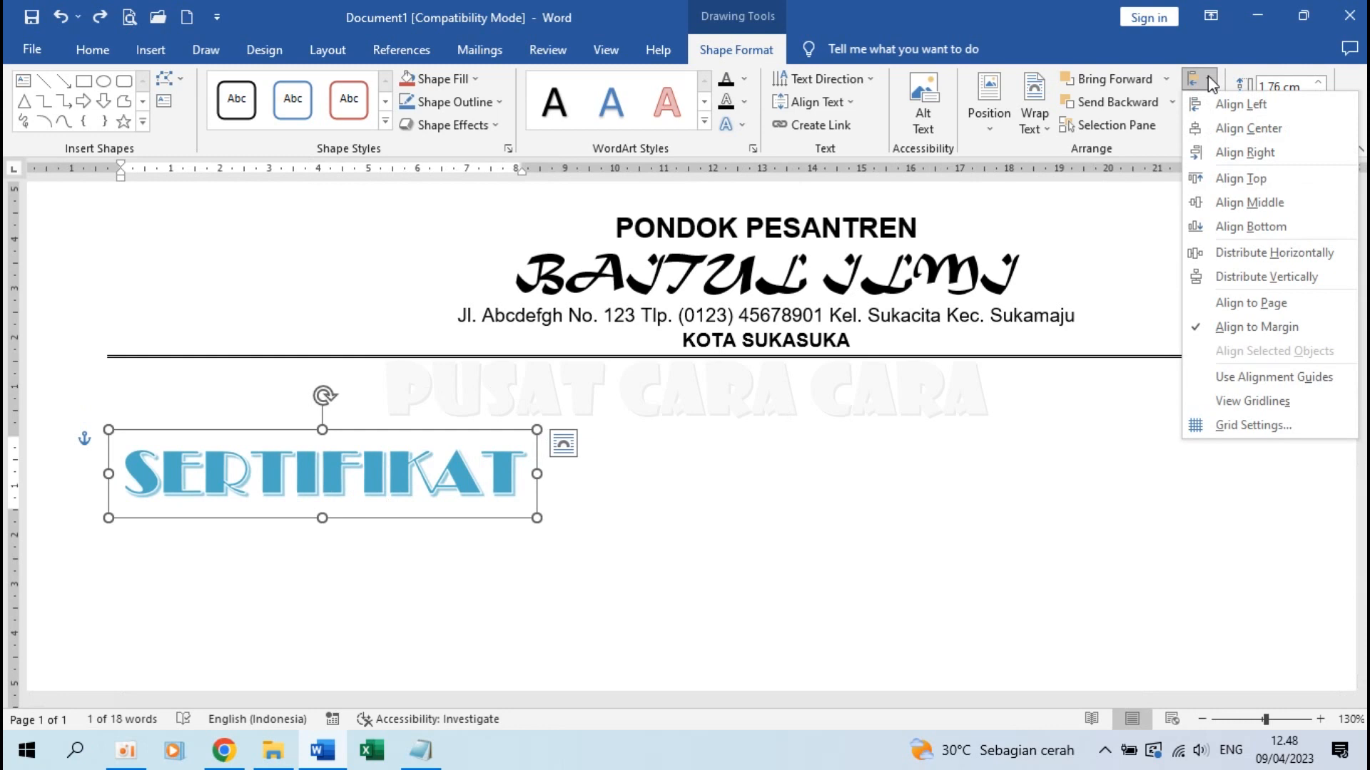
left_click(1231, 134)
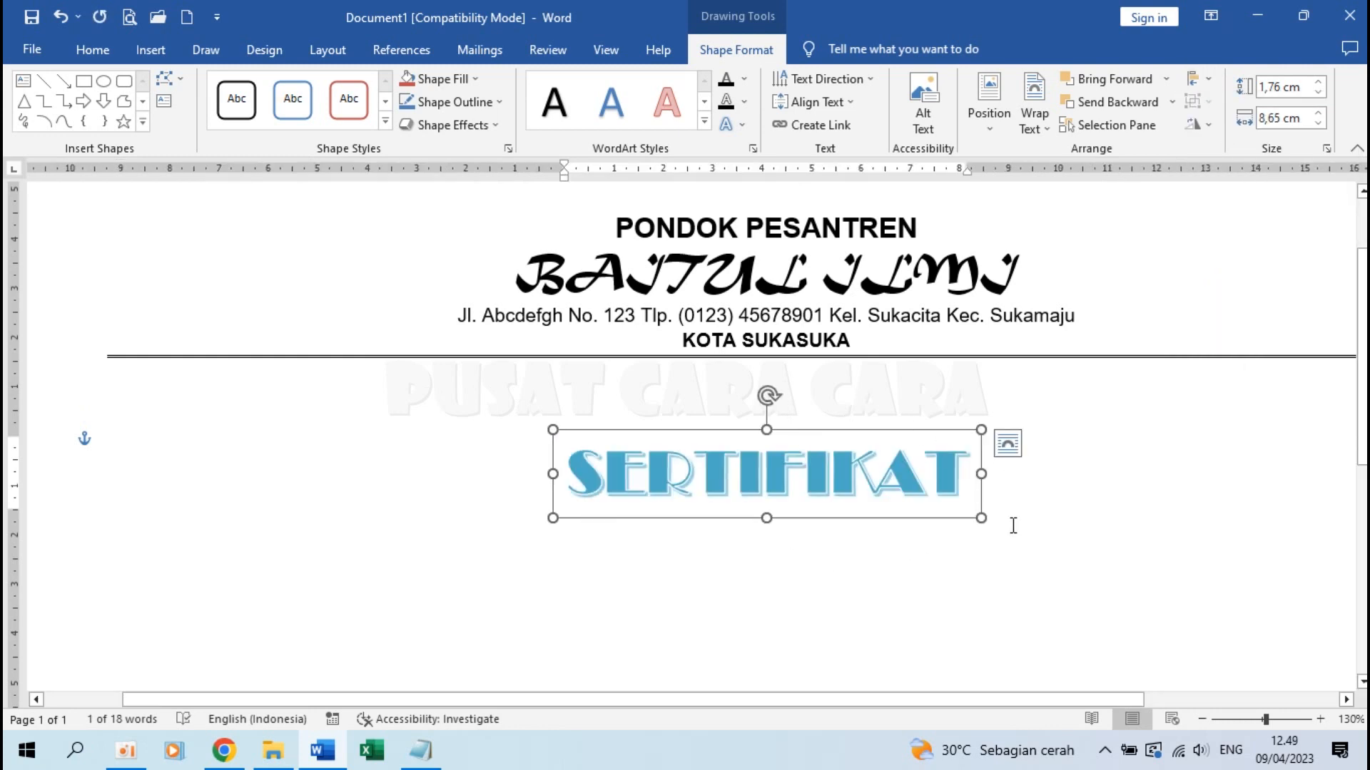
Add two blank lines and move the title up just under the double rule
left_click(810, 568)
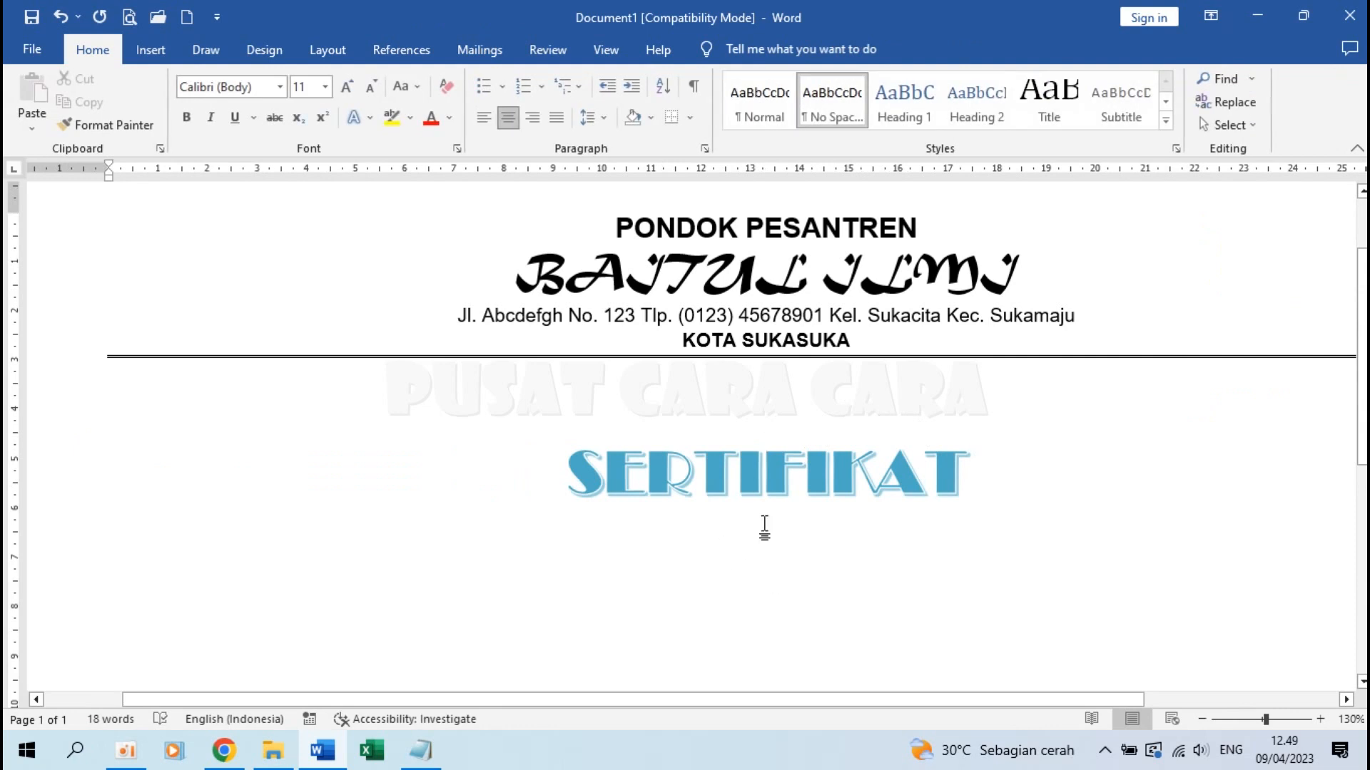
left_click(764, 447)
left_click(791, 556)
key("Return")
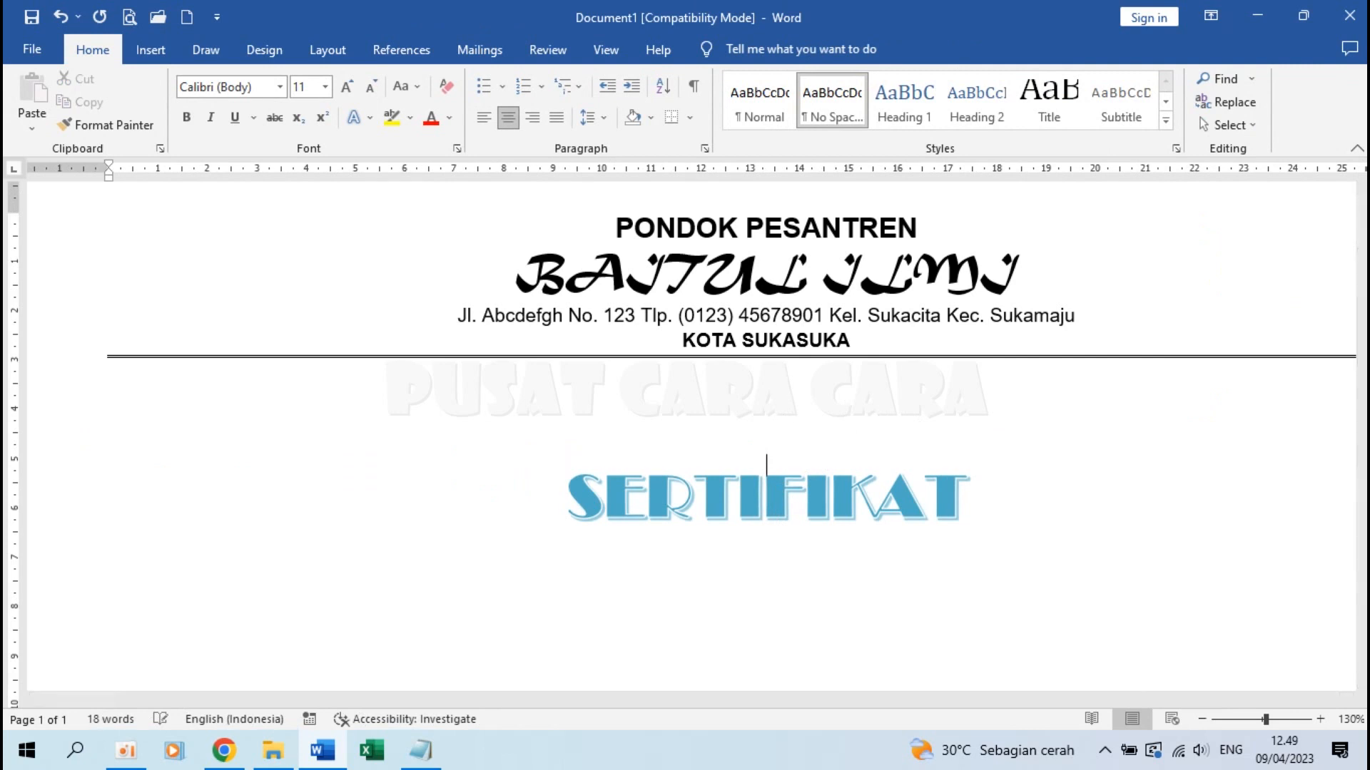
key("Return")
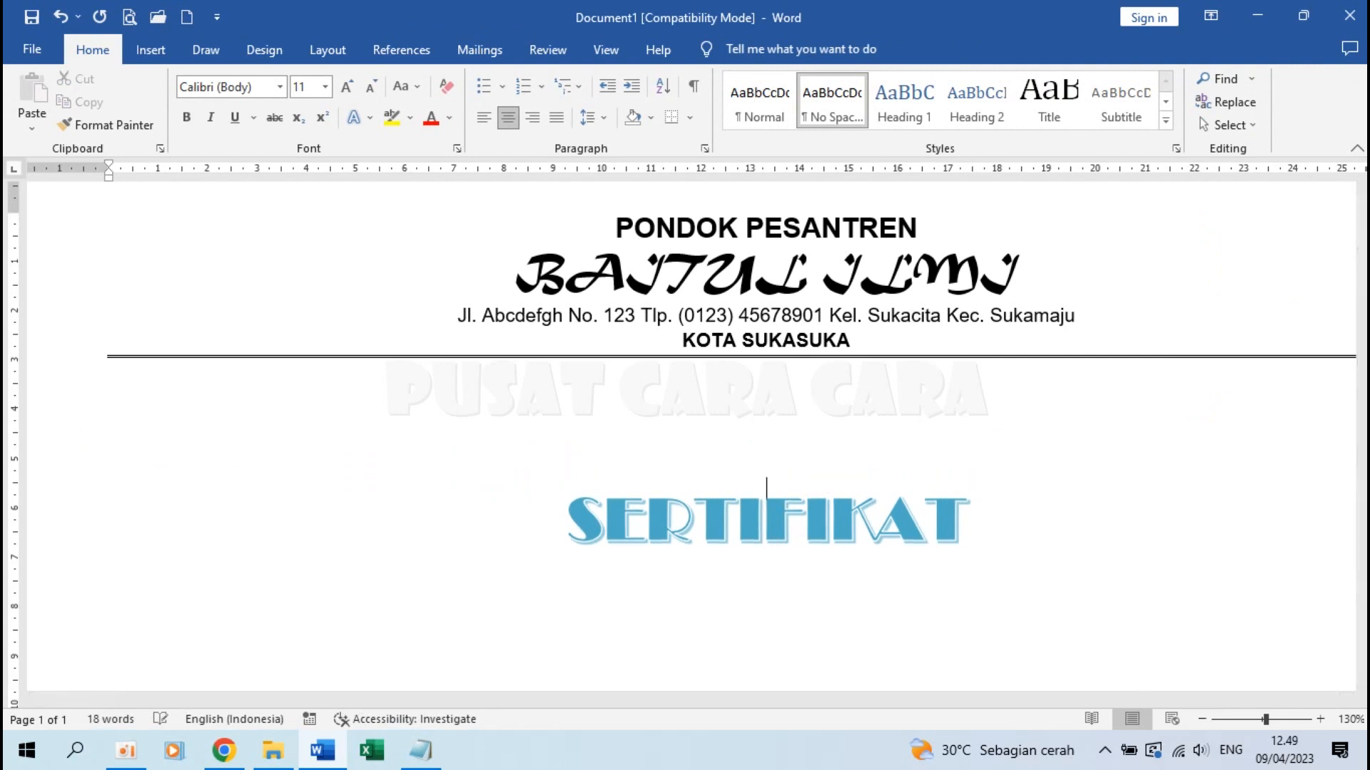
left_click(891, 538)
left_click_drag(824, 478, 820, 440)
left_click(768, 553)
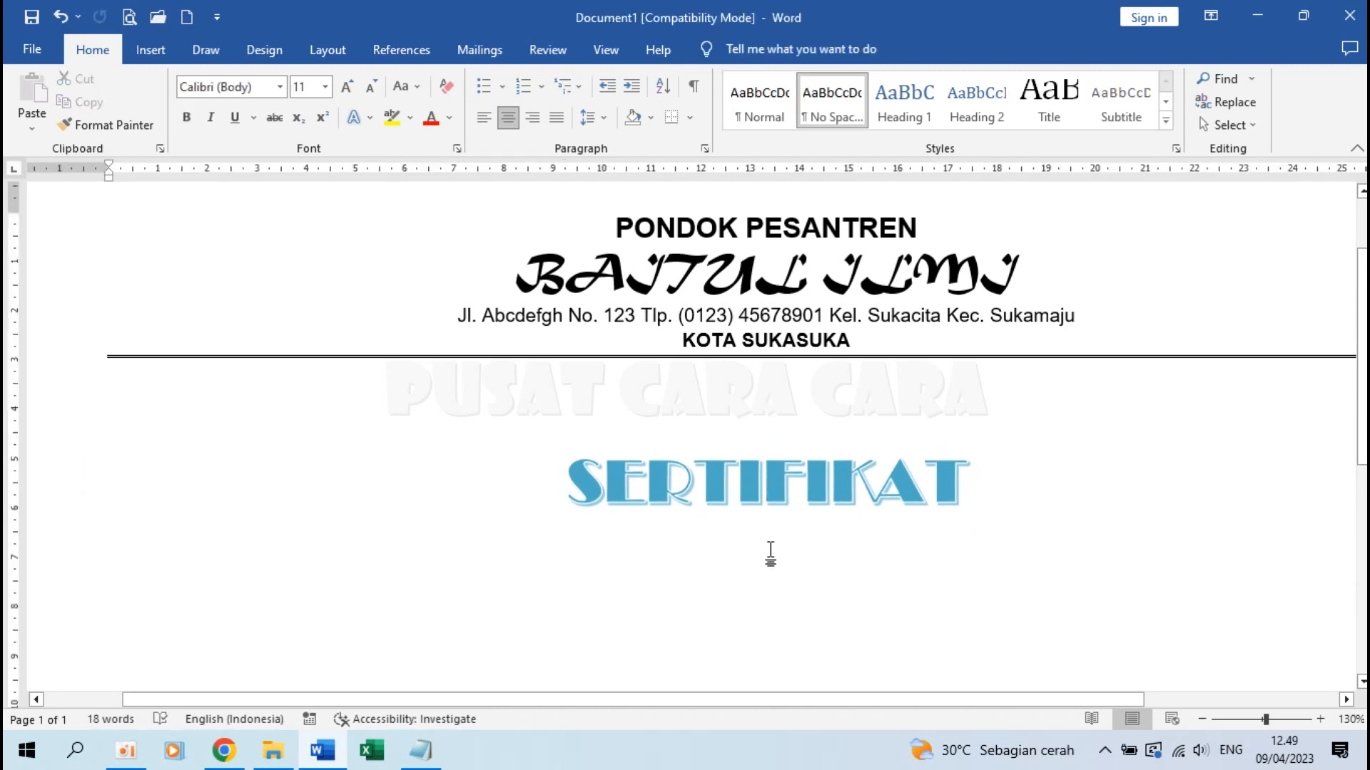
Type 'No. 001 / PR / AK.IV / 2023' on a new line below SERTIFIKAT and select it
key("Return")
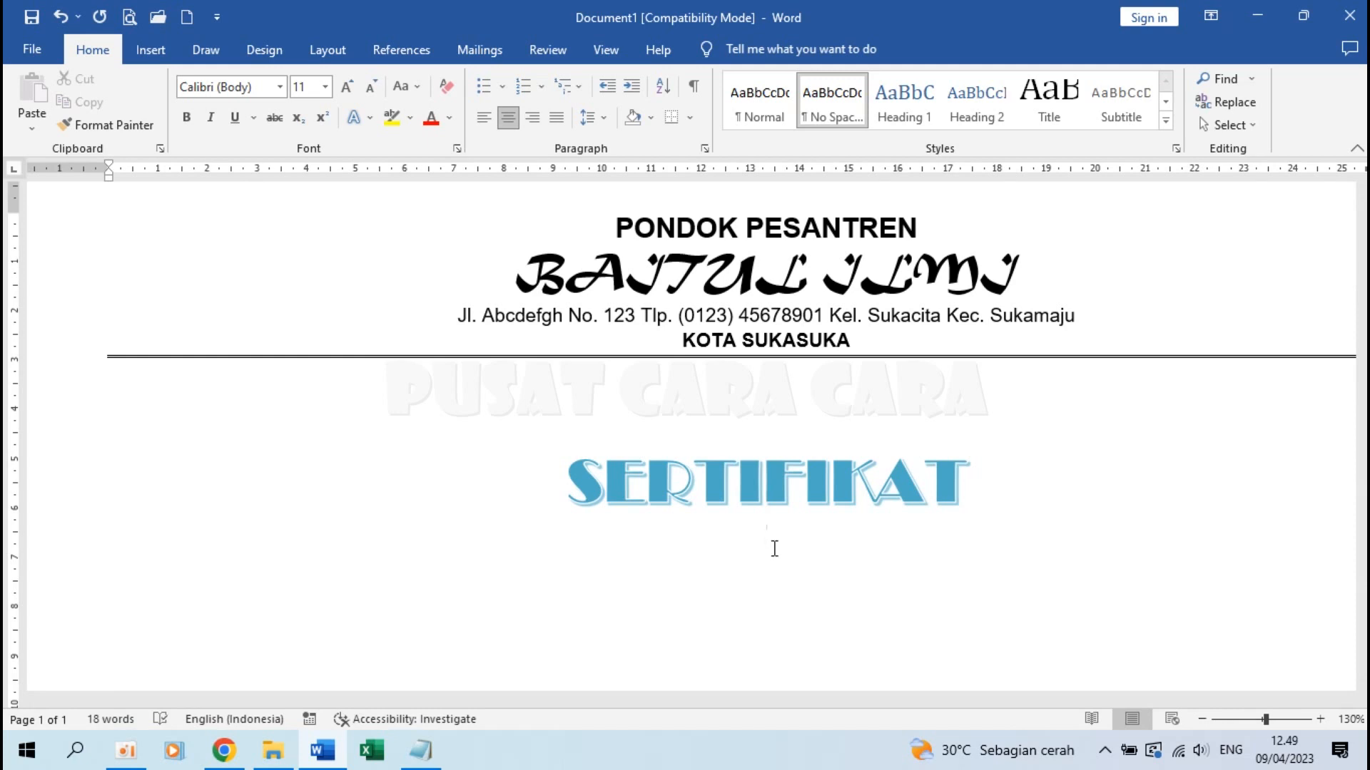
type("No. 001 / PR")
type("/ AK.IV")
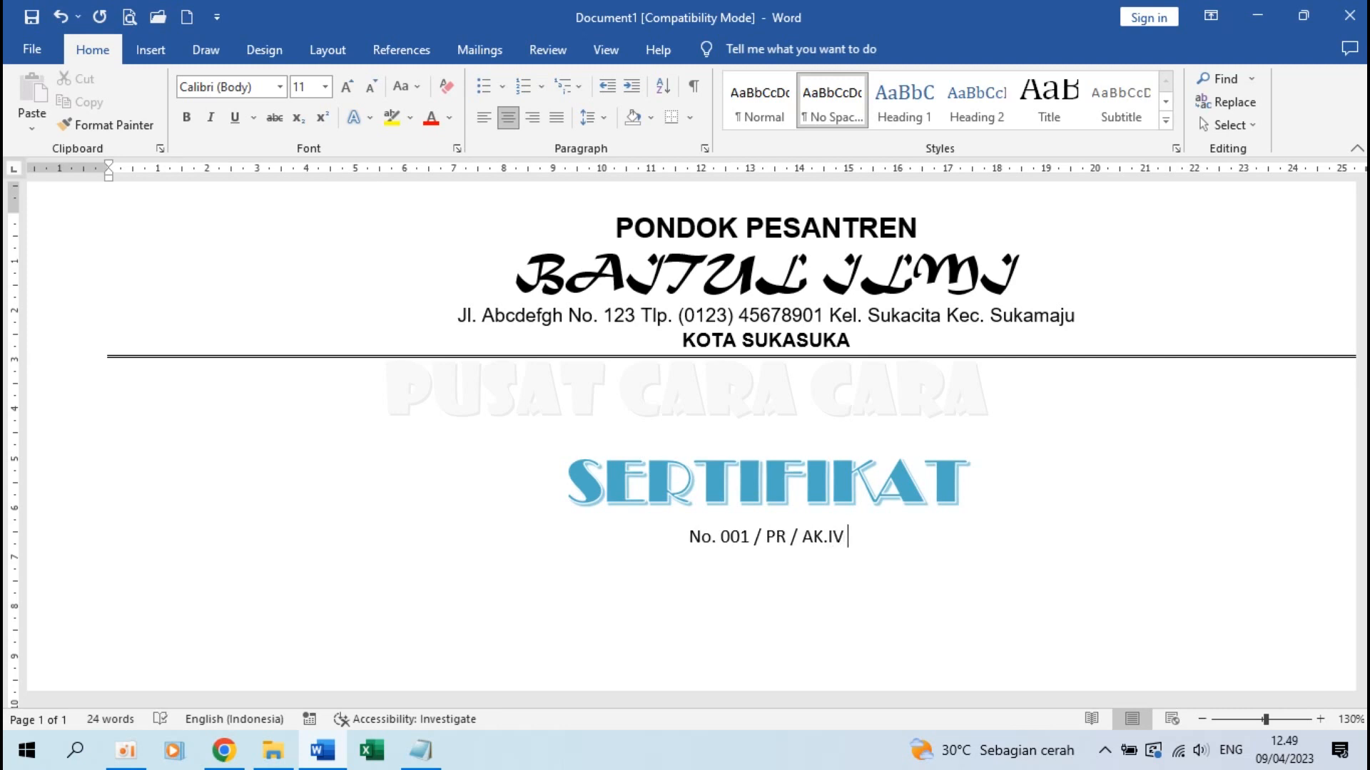
type(" /")
type(" 2023")
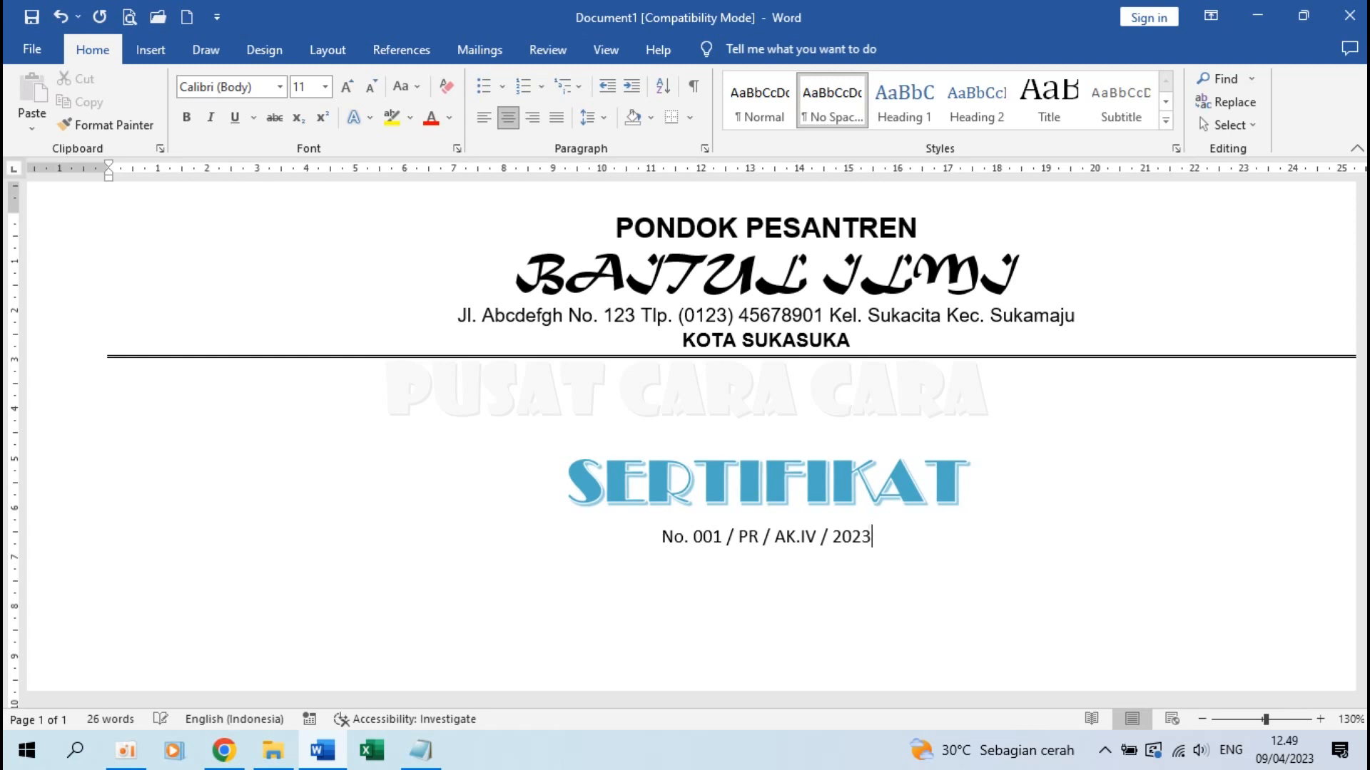
left_click(670, 504)
triple_click(659, 540)
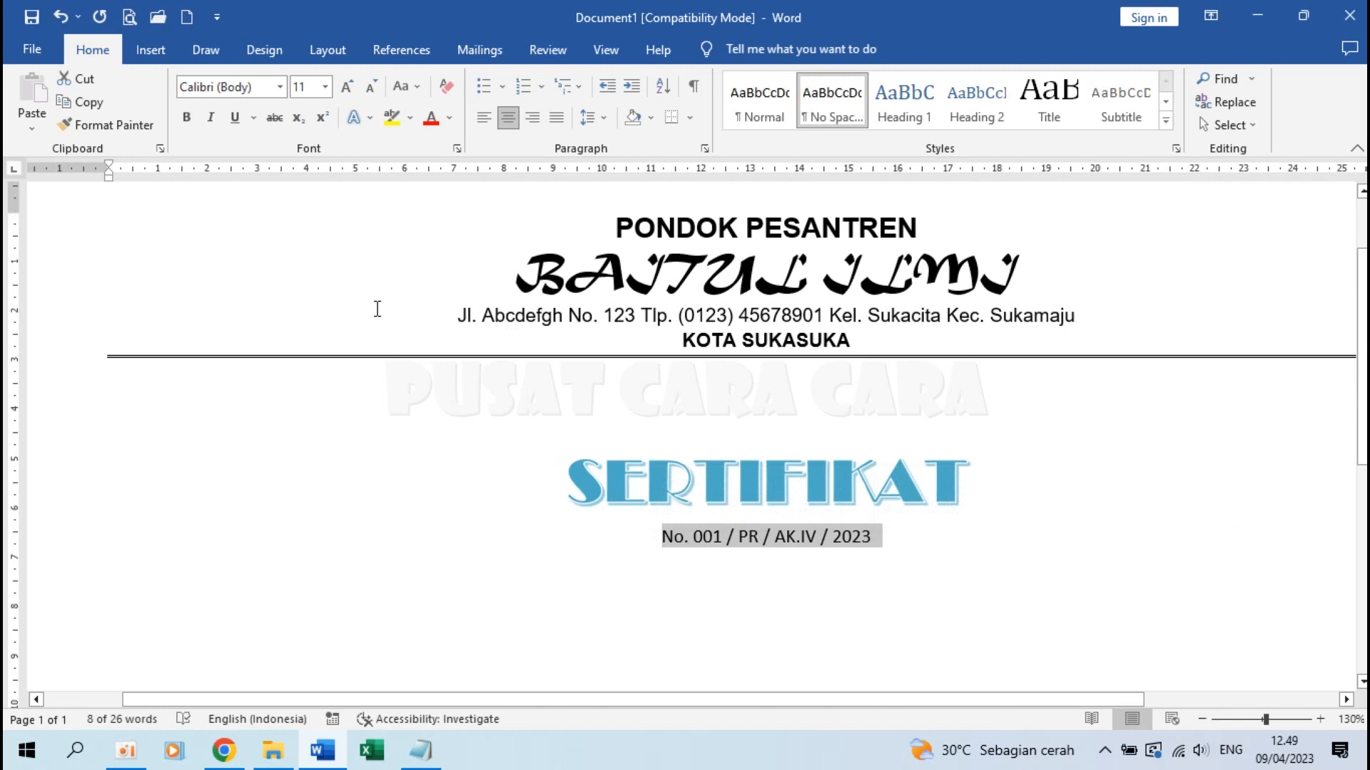
Format the certificate number line as bold 12 pt Arial
left_click(325, 87)
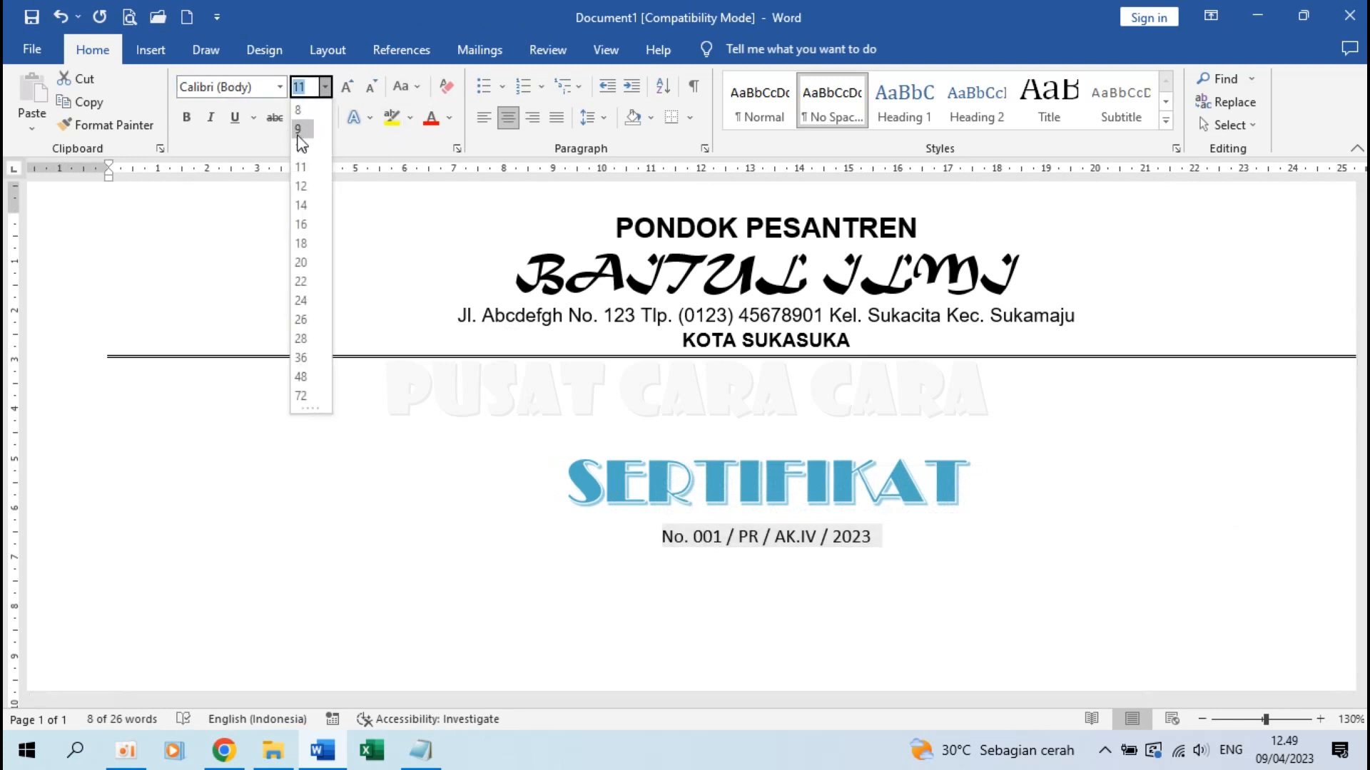
left_click(302, 142)
left_click(257, 86)
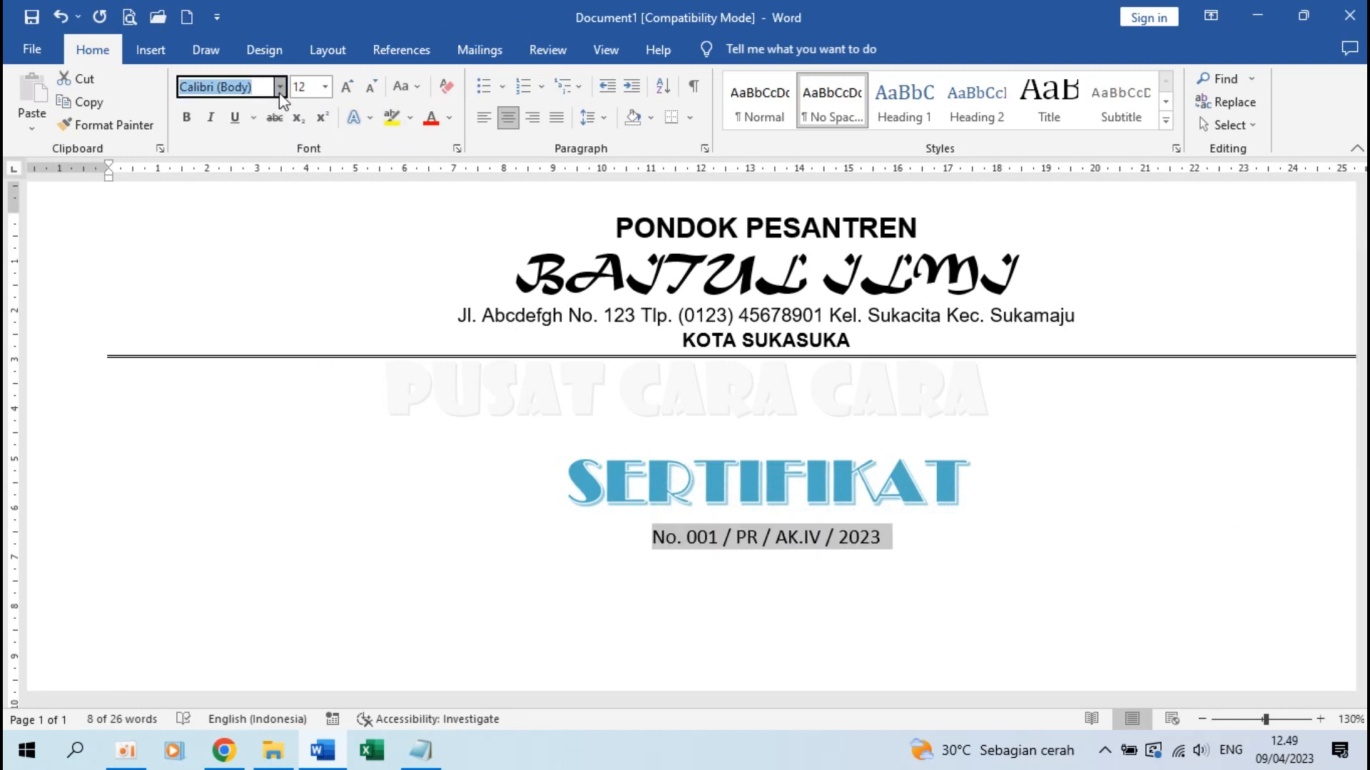
left_click(279, 86)
left_click(234, 228)
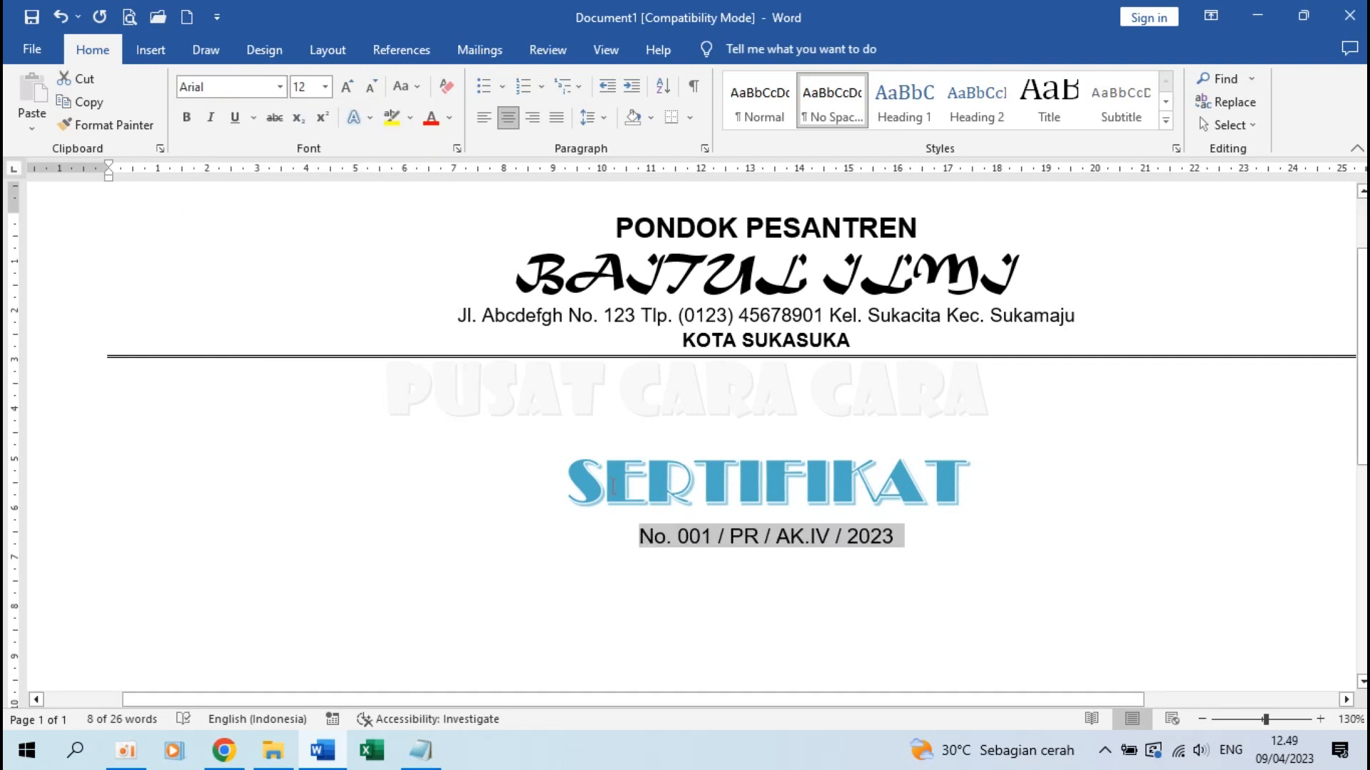
left_click(188, 119)
Underline the SERTIFIKAT WordArt title text
left_click(738, 482)
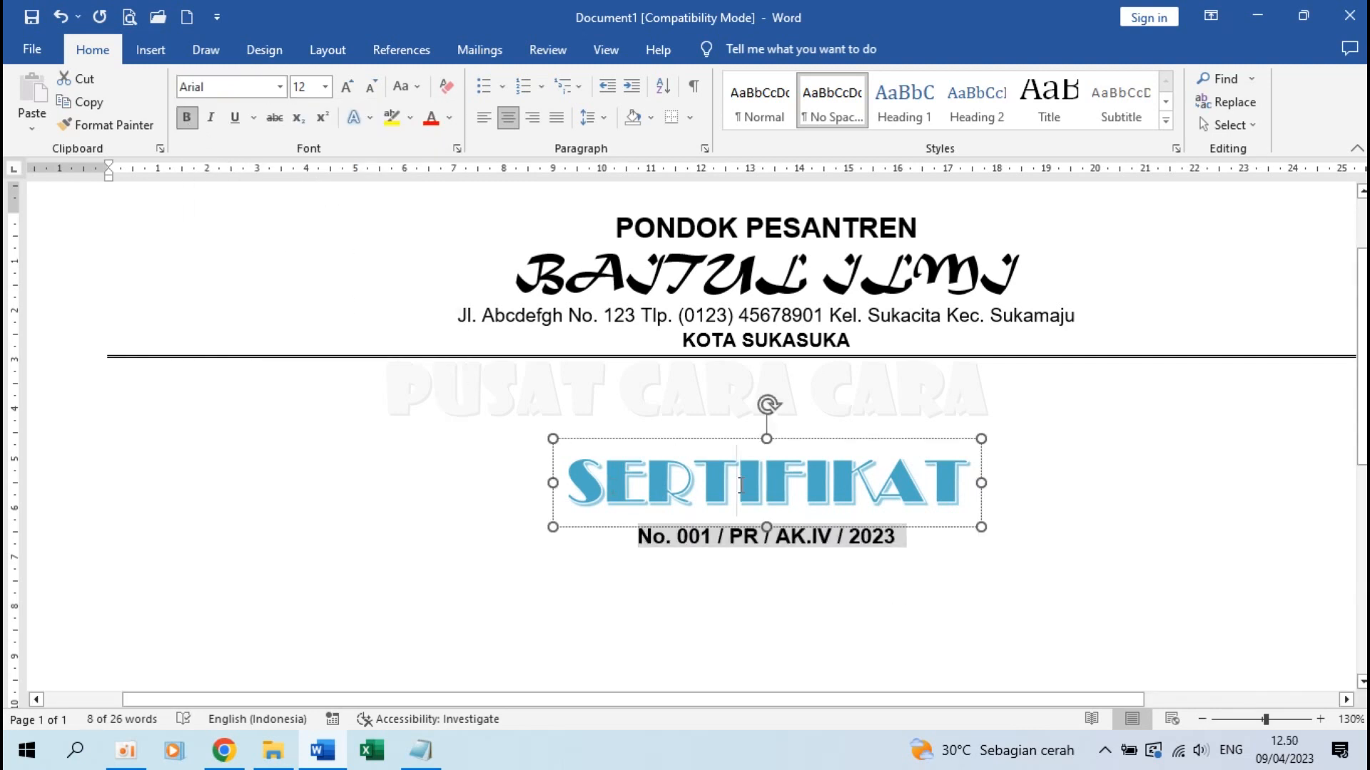
left_click_drag(570, 485, 984, 492)
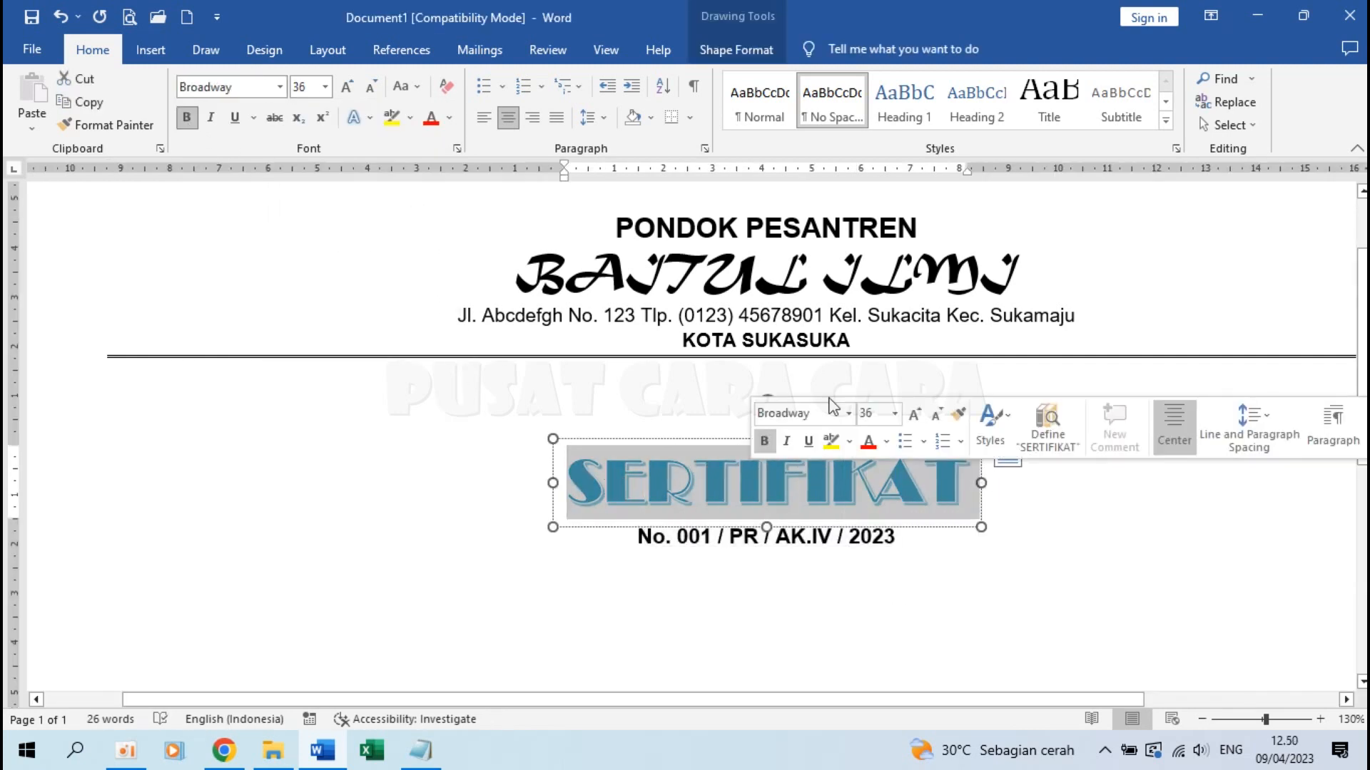
left_click(236, 118)
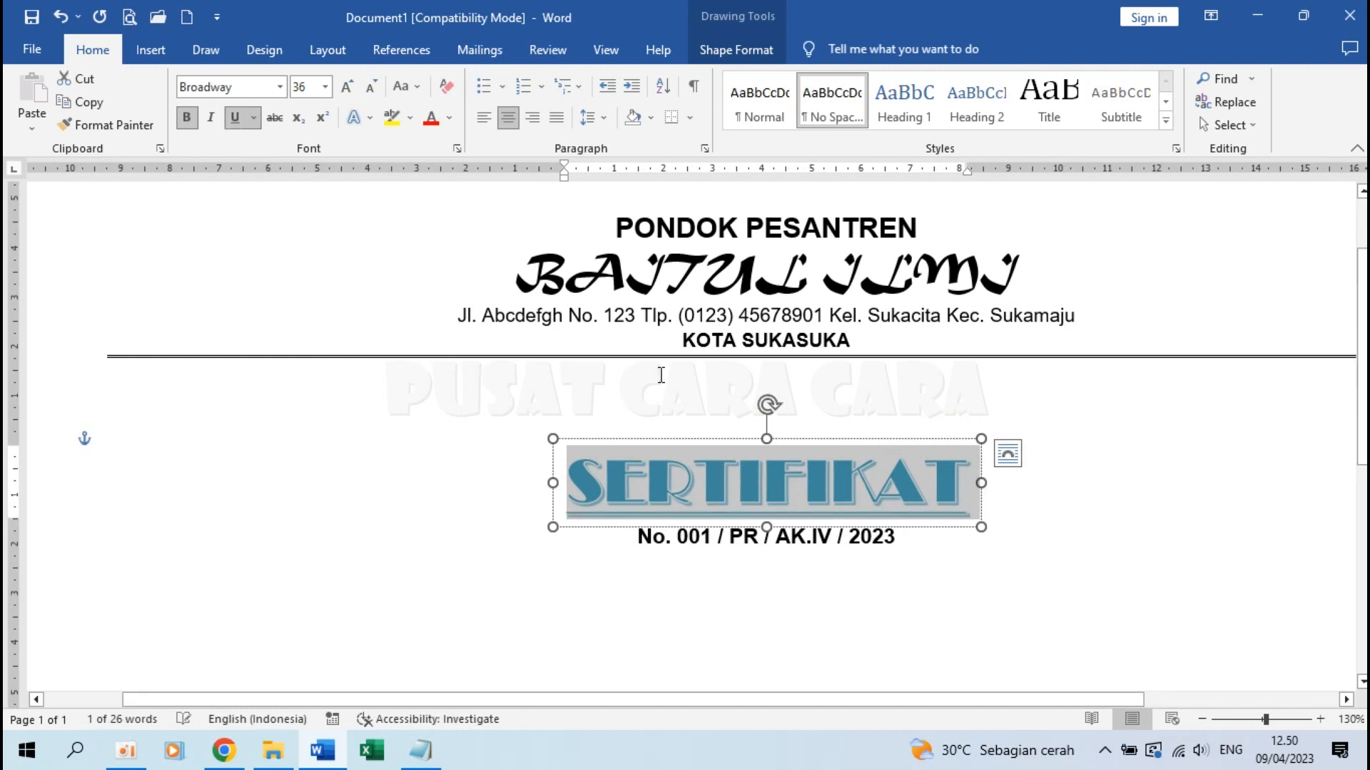
left_click(876, 577)
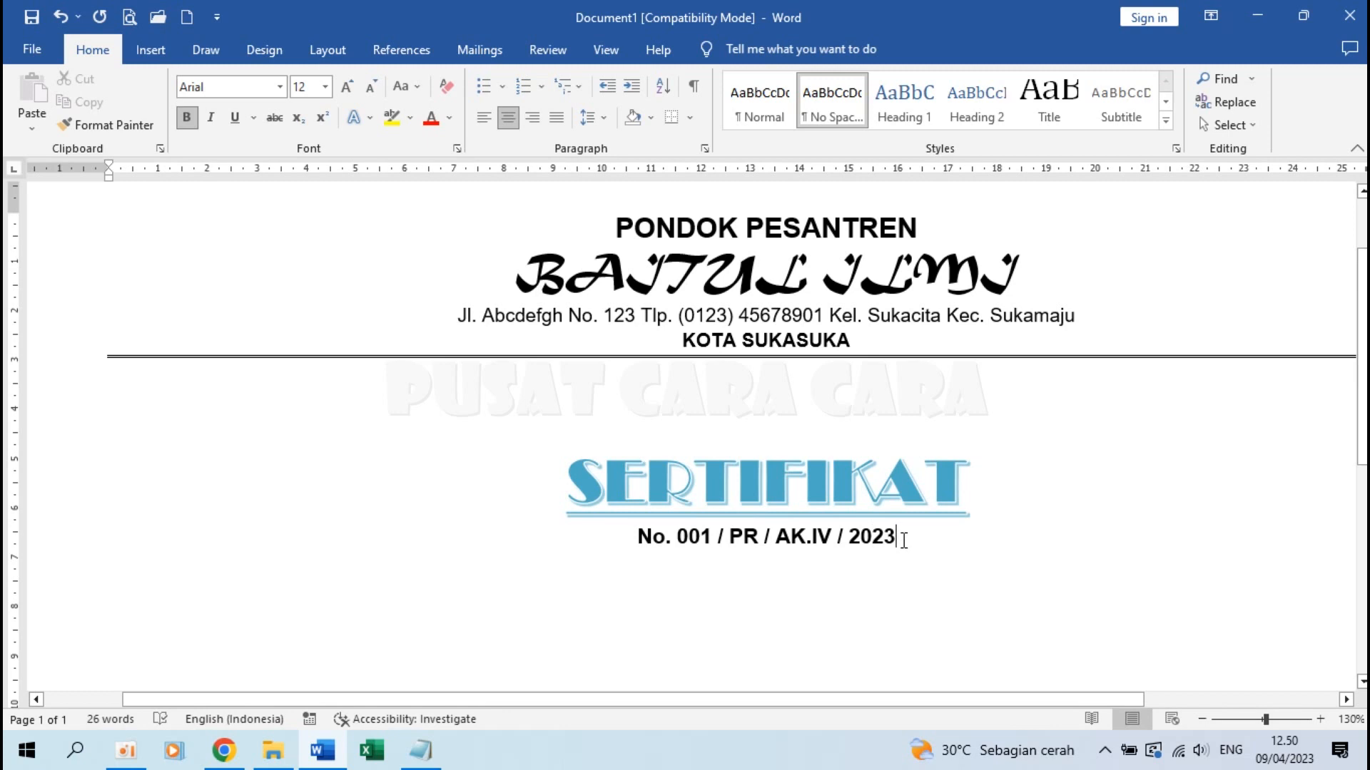
Type 'Diberikan kepada :' two lines below the certificate number
key("Return")
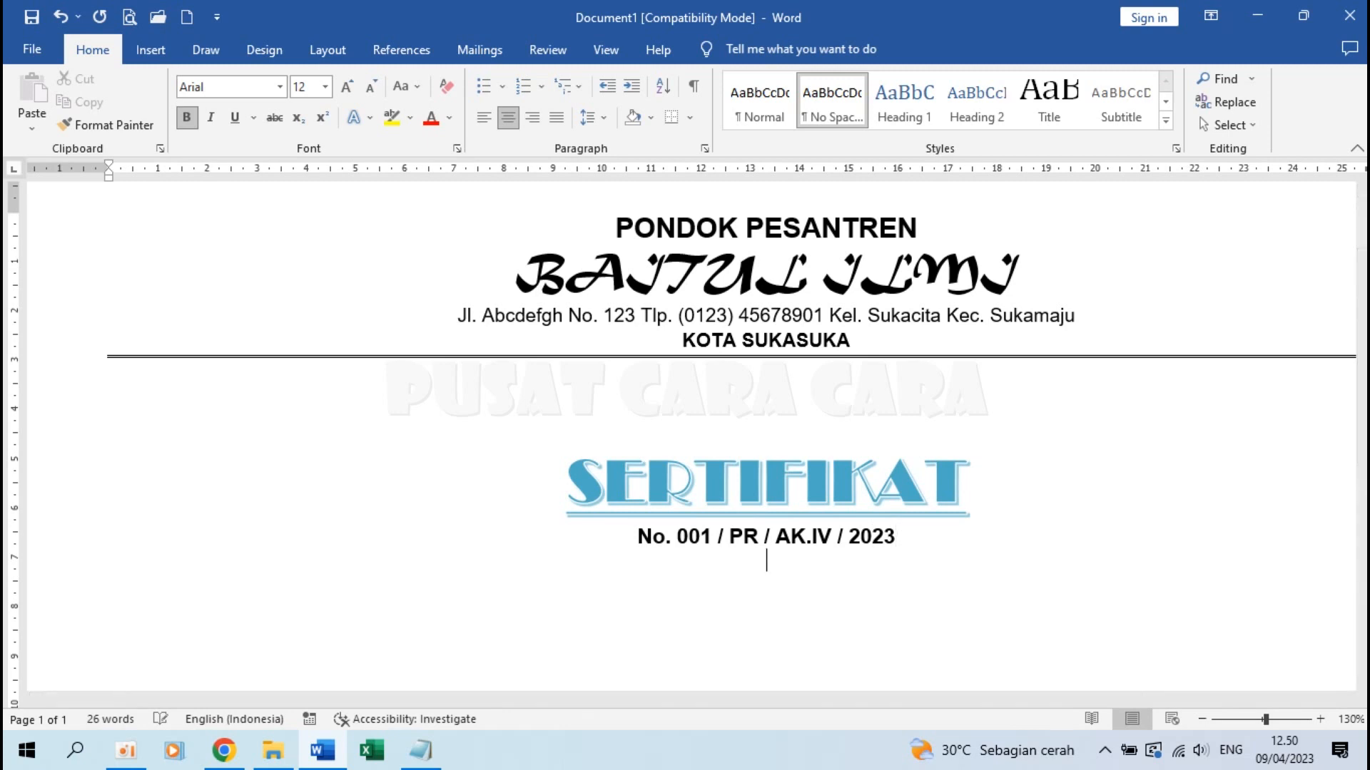
key("Return")
type("Diberikan kepada :")
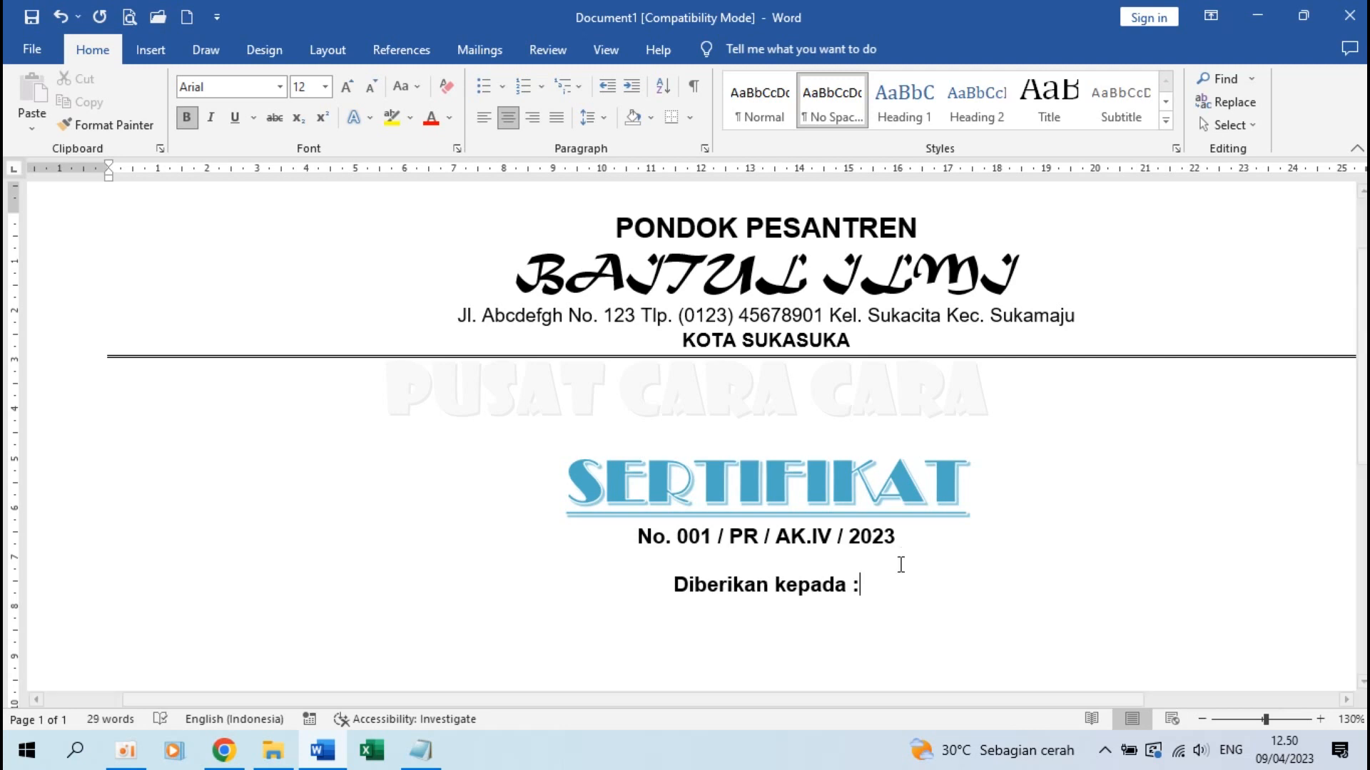
Set the 'Diberikan kepada :' line in Tempus Sans ITC and start a new line below it
left_click_drag(669, 583, 898, 580)
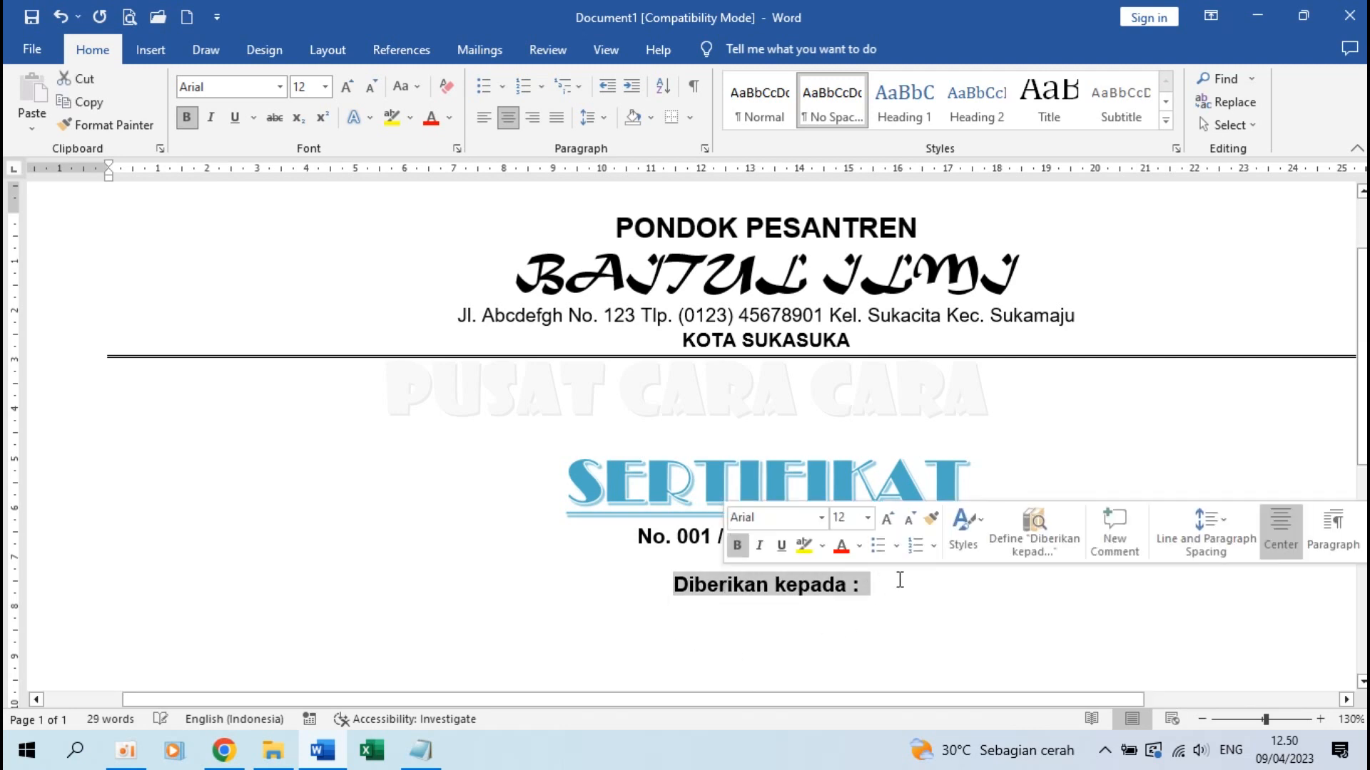
left_click(281, 87)
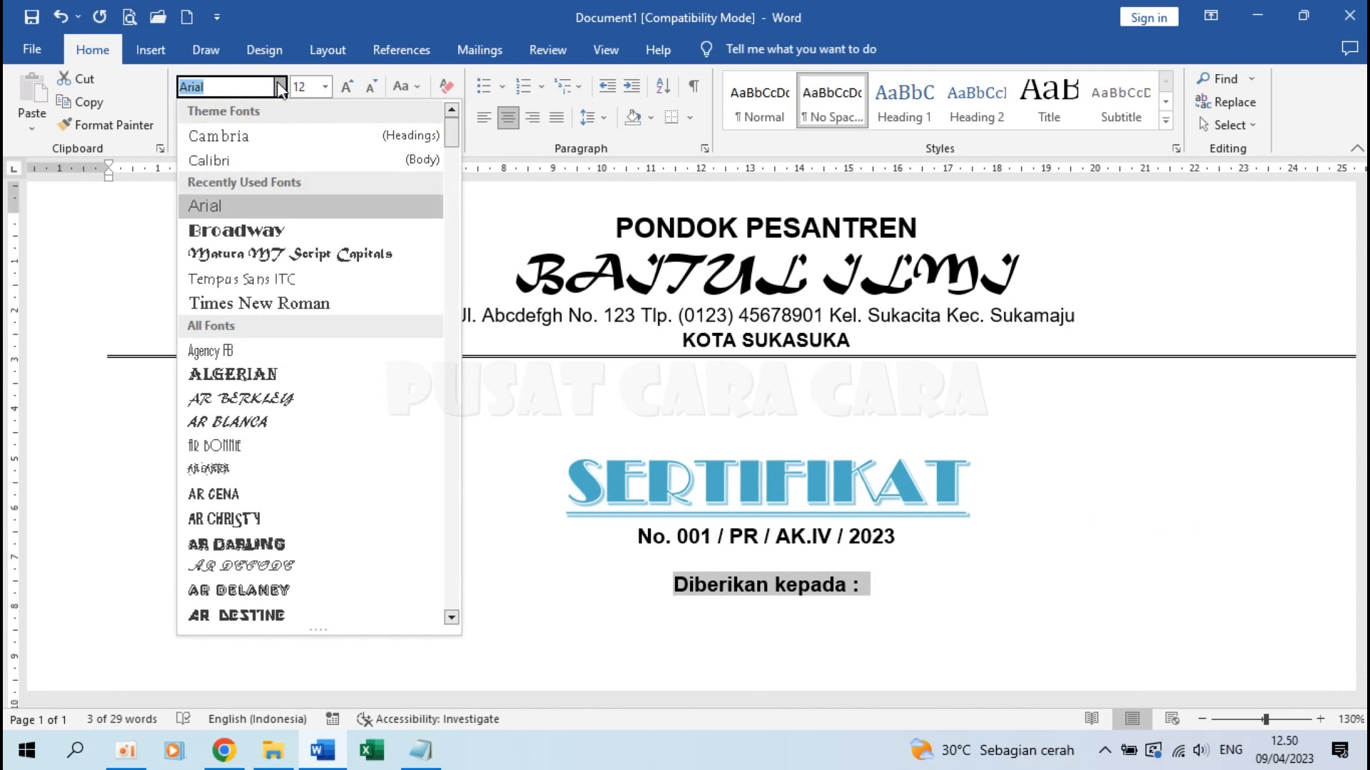
scroll(301, 335, "down", 2)
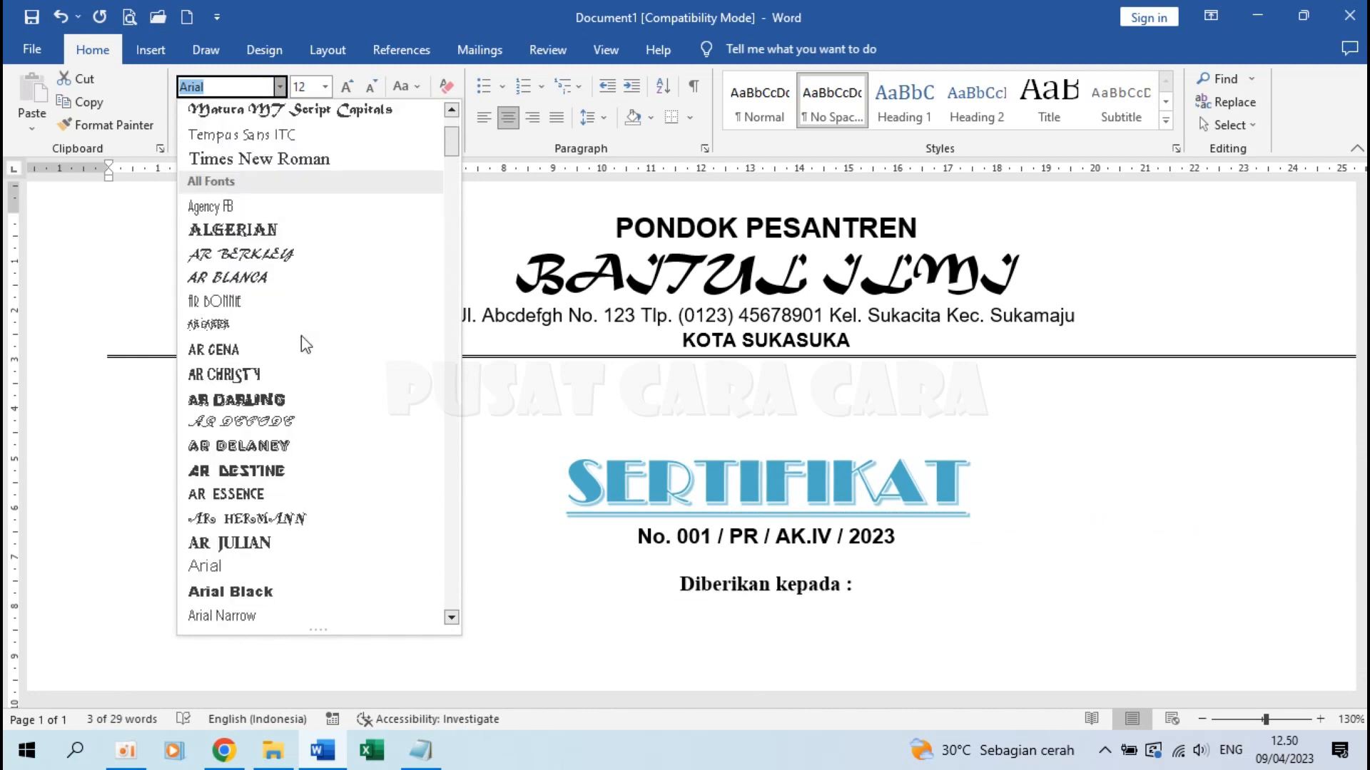
left_click(241, 135)
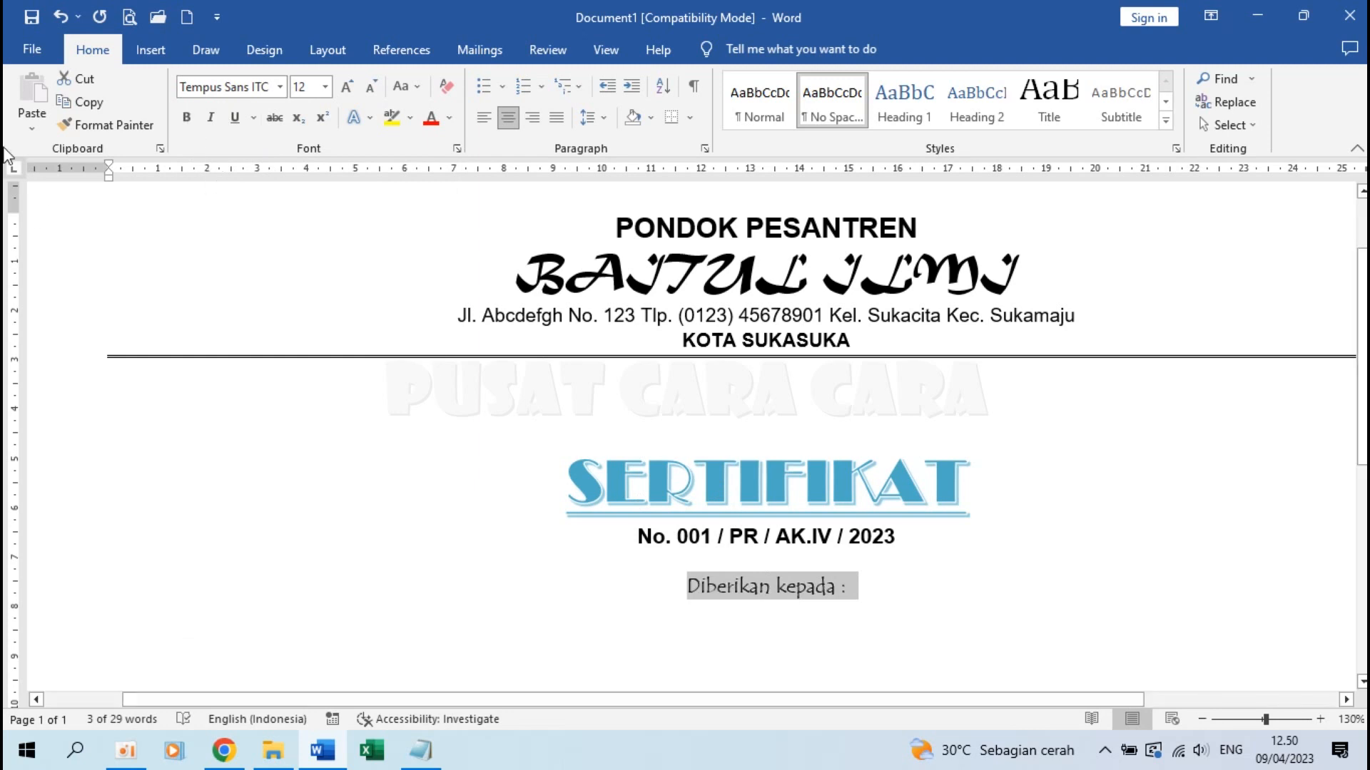
left_click(891, 586)
key("Return")
key("Return")
scroll(853, 559, "down", 3)
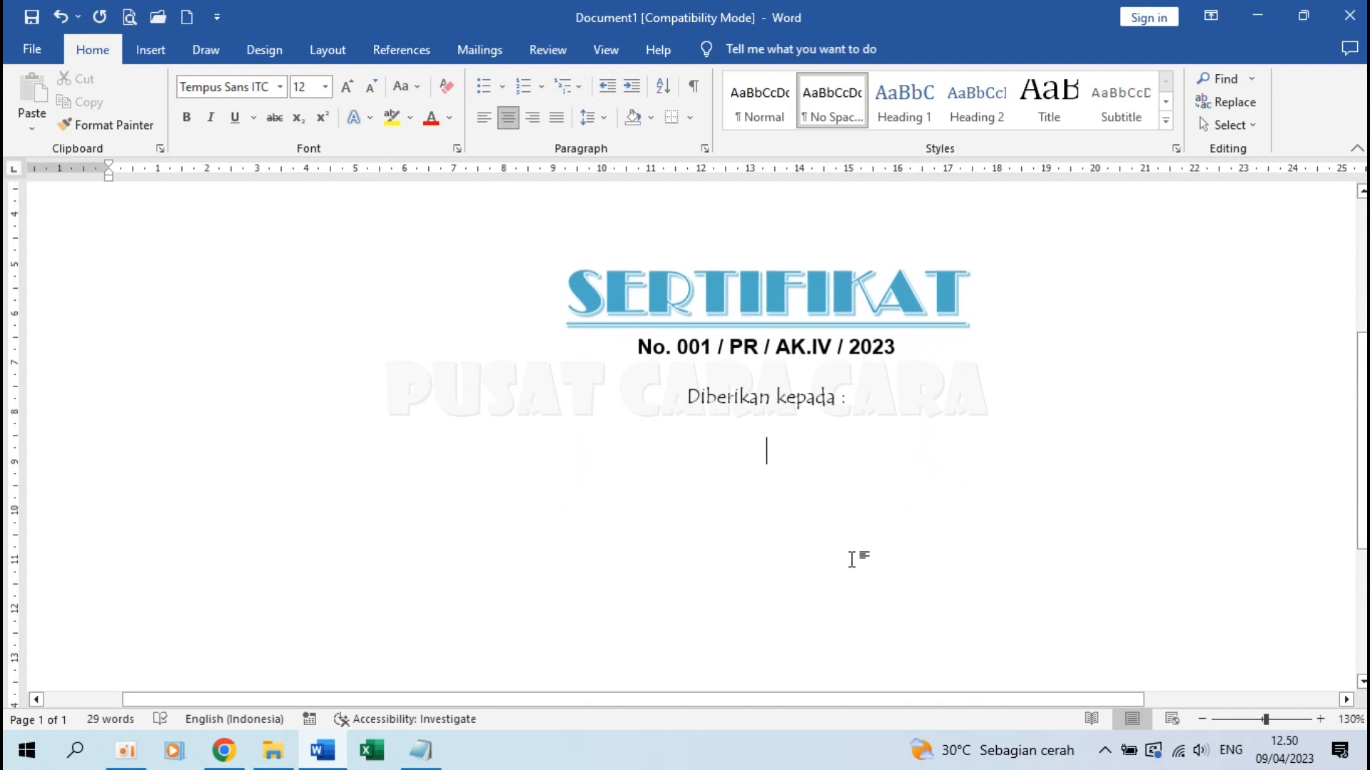
Left-align the new empty line and drag its ruler indent to about 8 cm
scroll(853, 559, "up", 1)
scroll(854, 559, "up", 1)
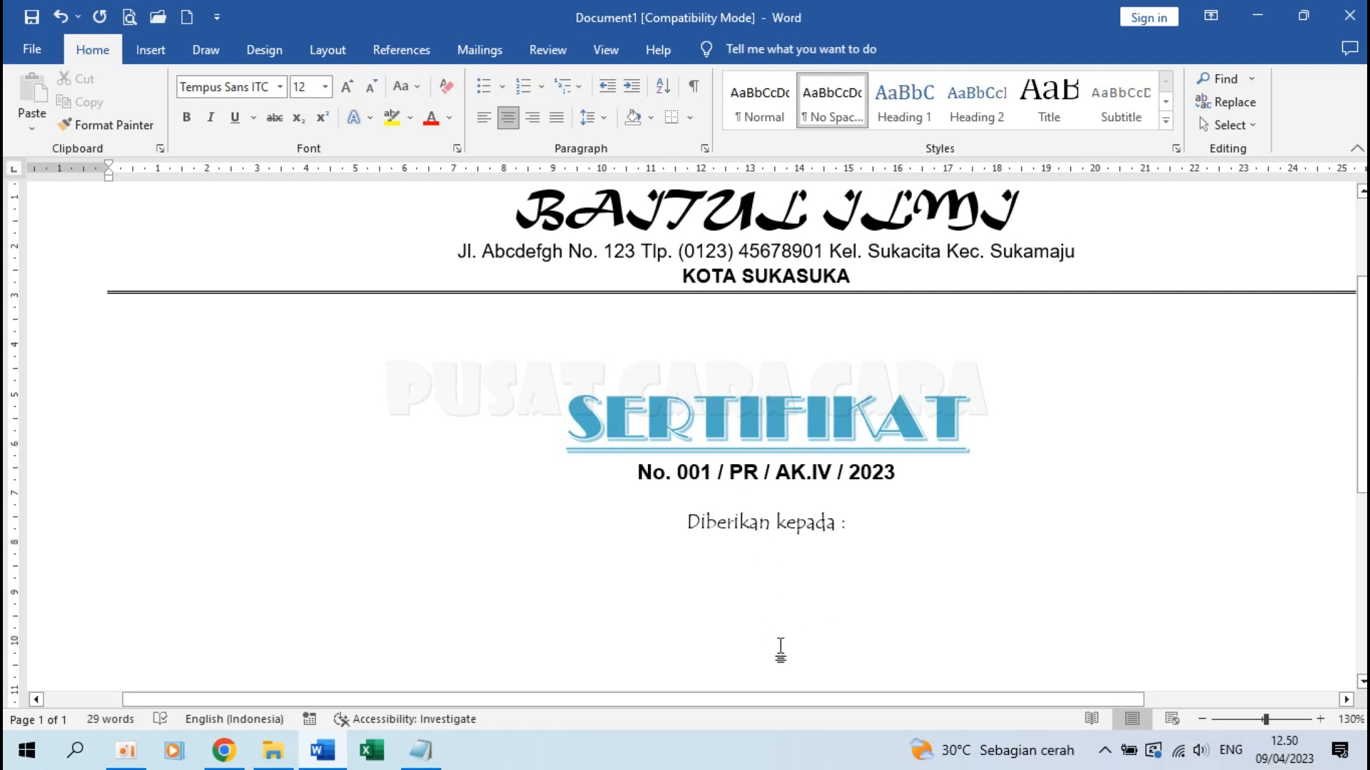
left_click(482, 120)
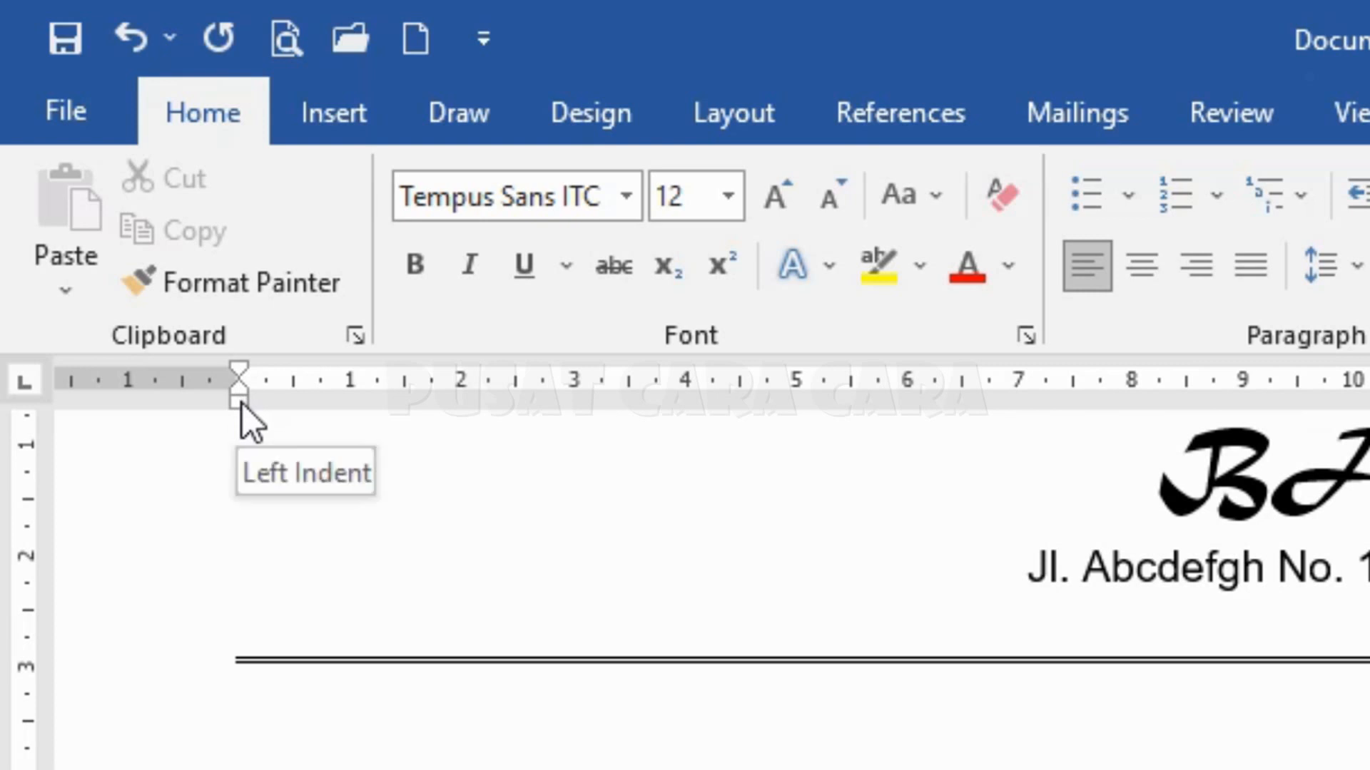
mouse_move(241, 404)
left_mouse_down()
mouse_move(617, 416)
mouse_move(1155, 394)
left_mouse_up()
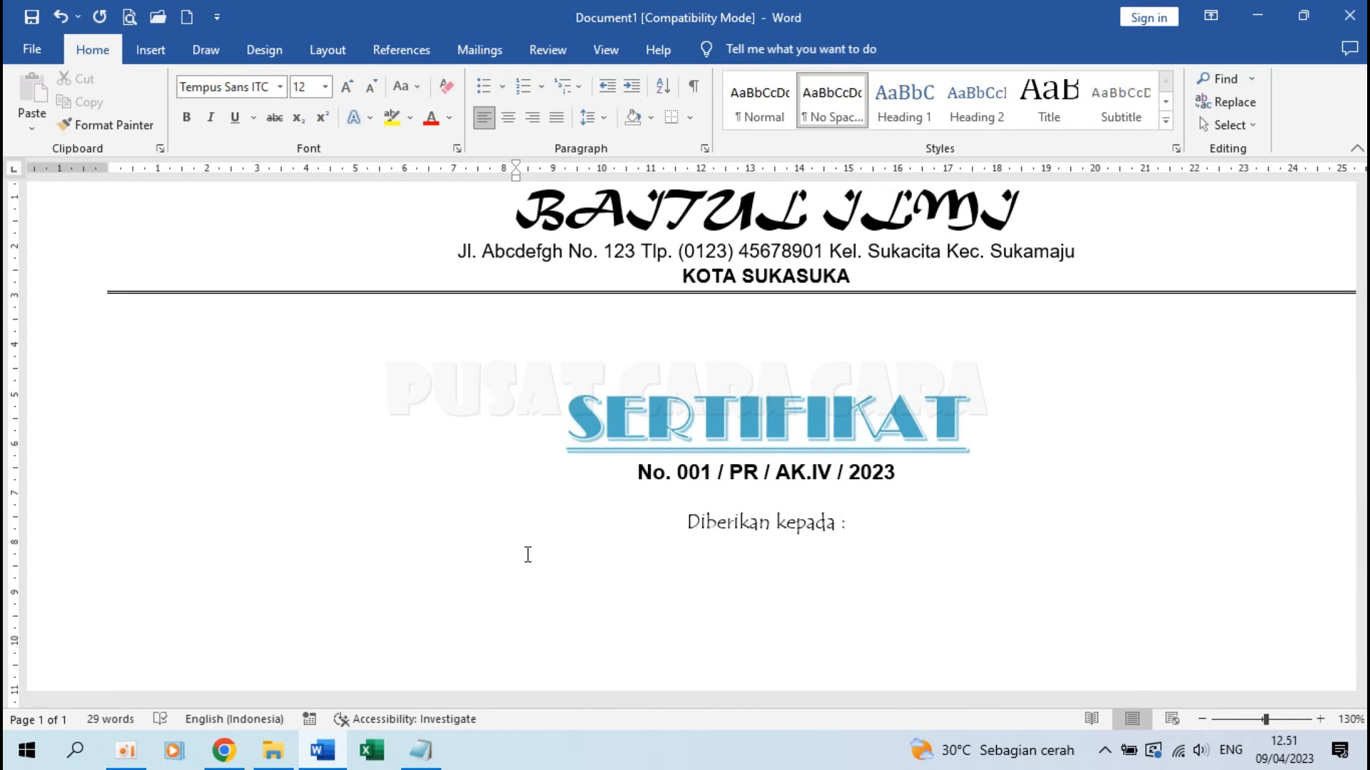
Type 'Nama' and 'Tempat, Tanggal Lahir' on separate indented lines and select both
type("Nama ")
type("Tempat, Tan")
type("ggal Lahir")
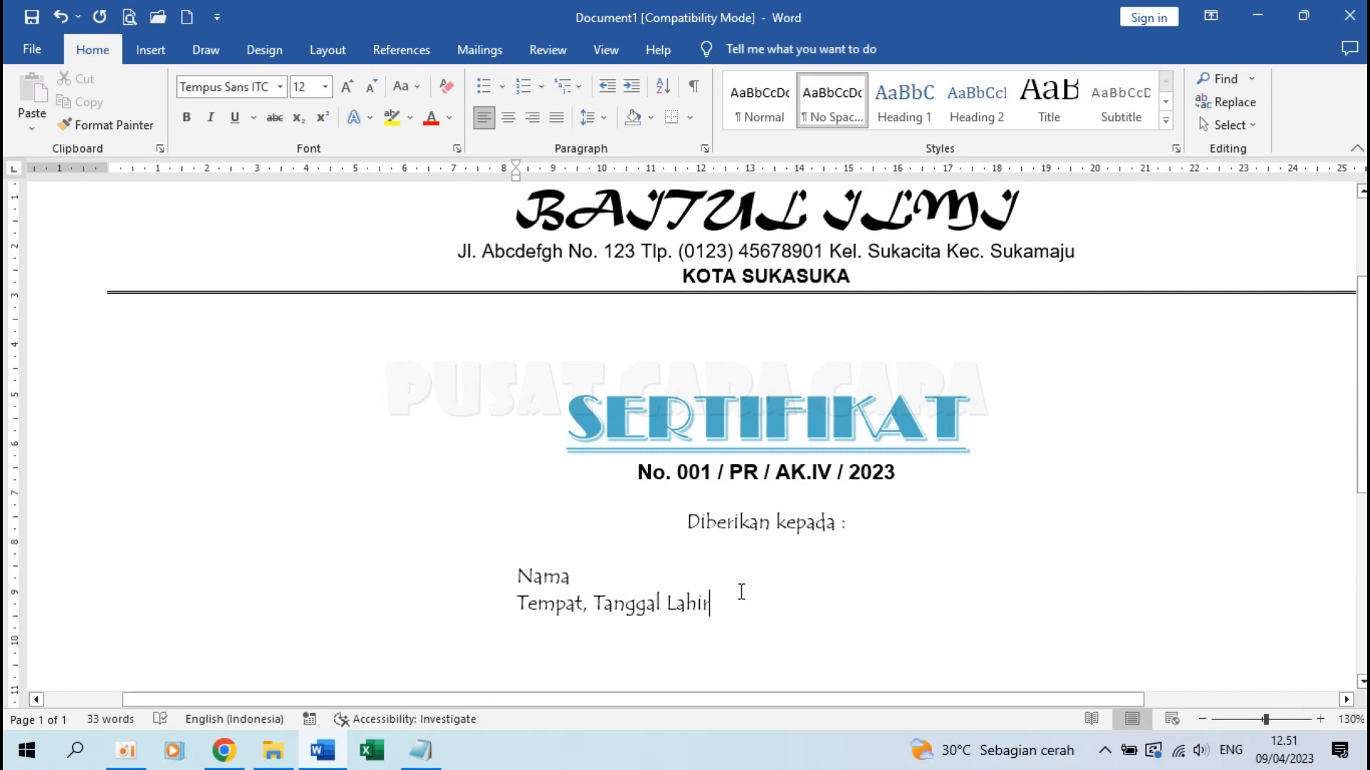
left_click_drag(519, 576, 771, 600)
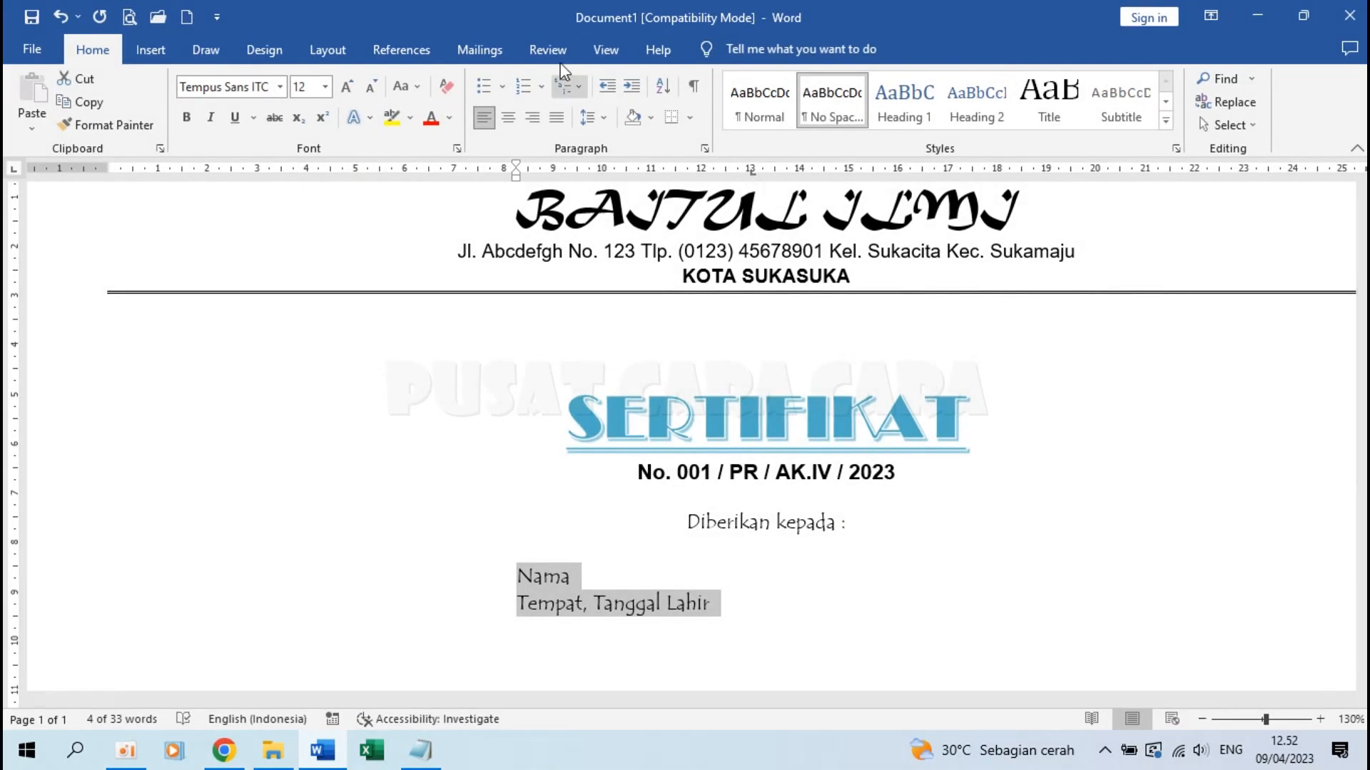
Toggle the ruler off and back on from the View tab, then return to Home
left_click(604, 51)
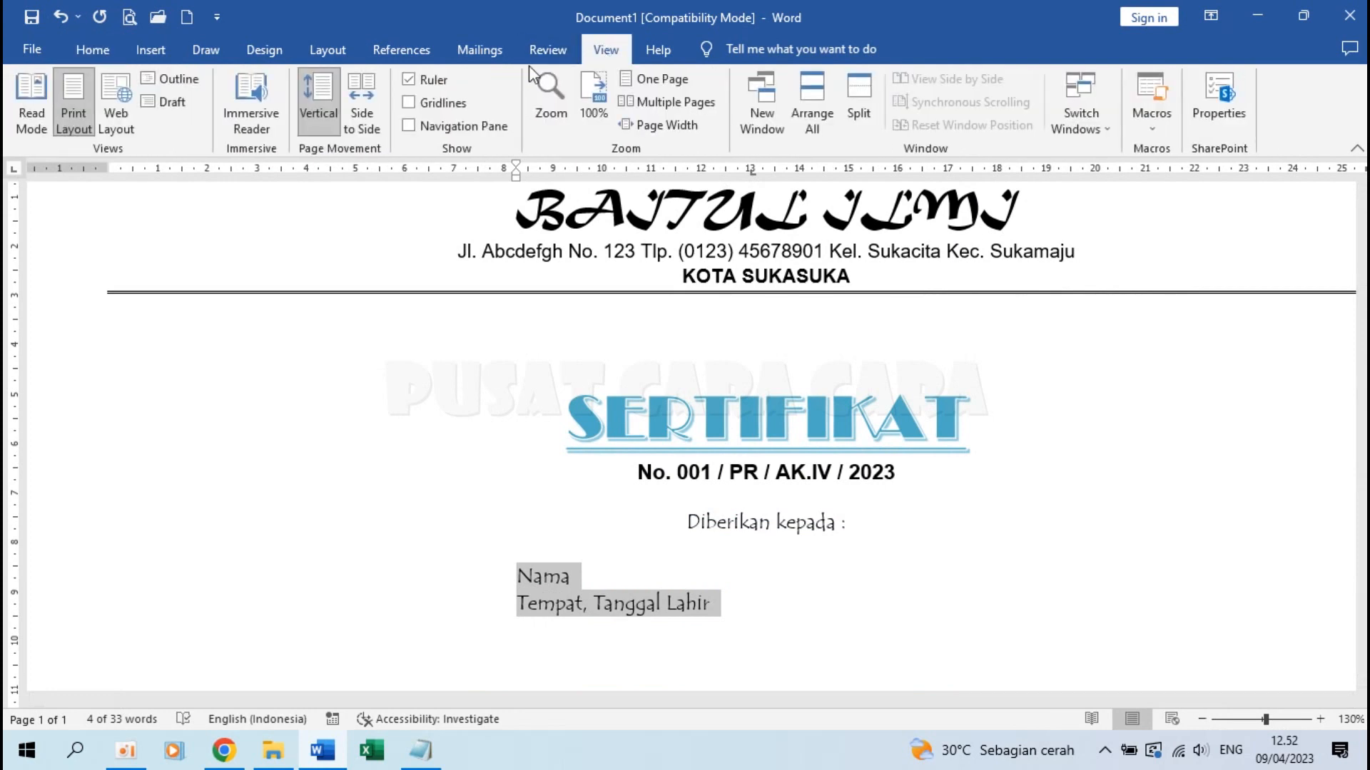
left_click(422, 84)
left_click(410, 80)
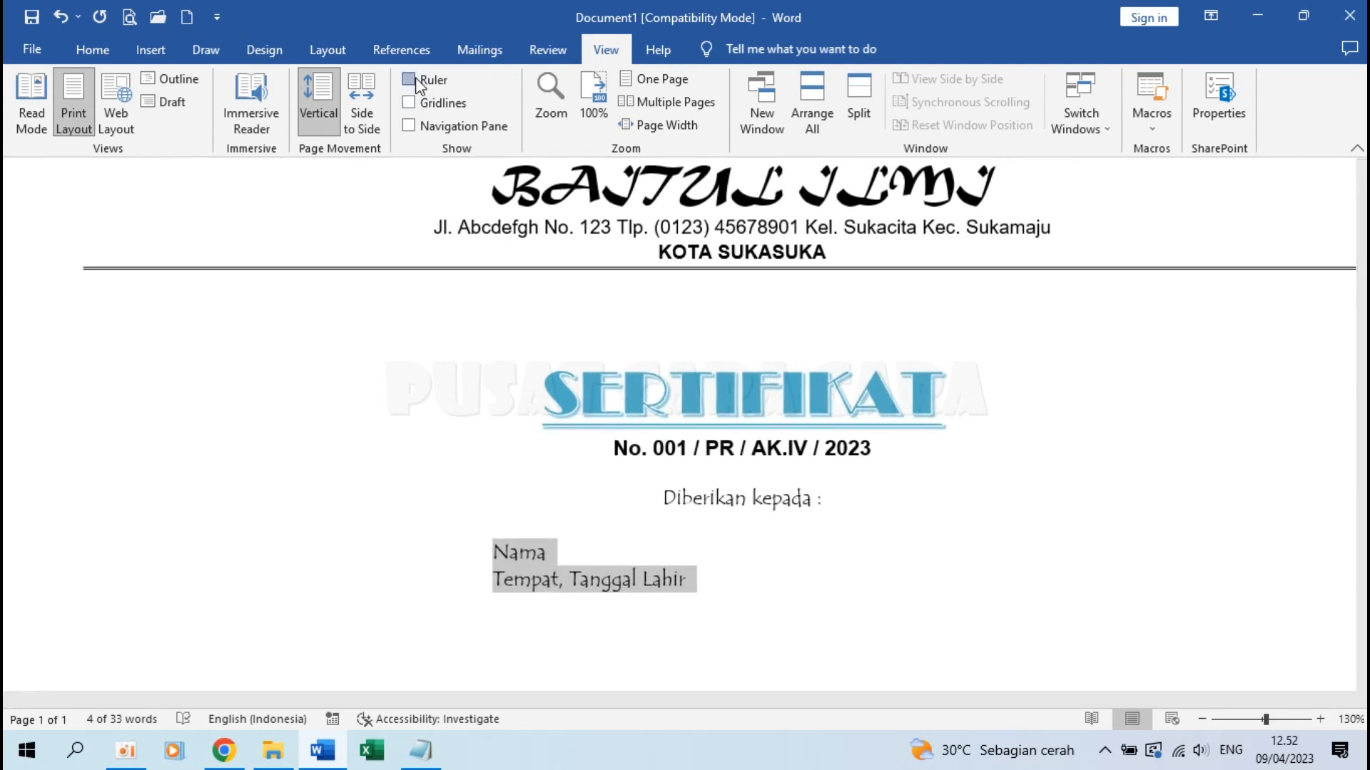
left_click(98, 54)
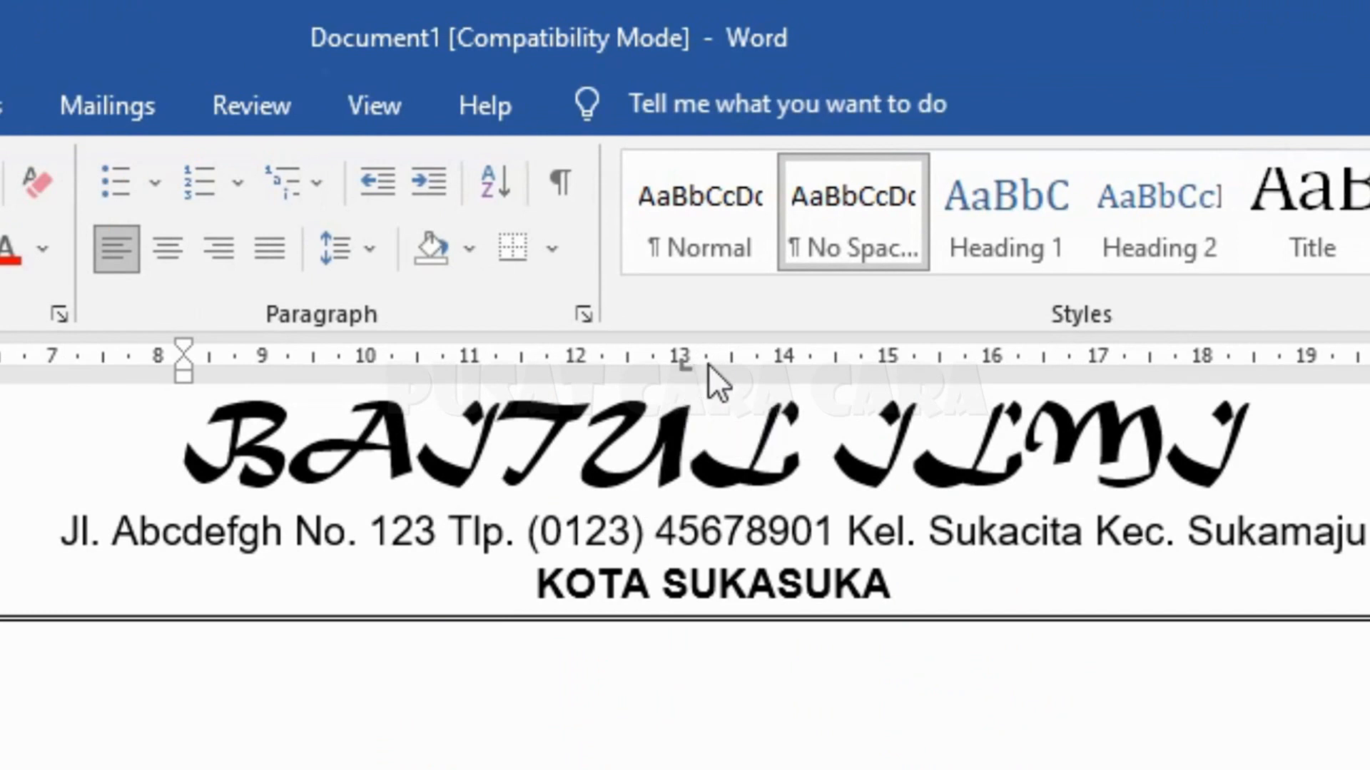
Add a left tab stop near 13 cm for both label lines and insert a tab after Nama
left_click(708, 363)
left_click(708, 365)
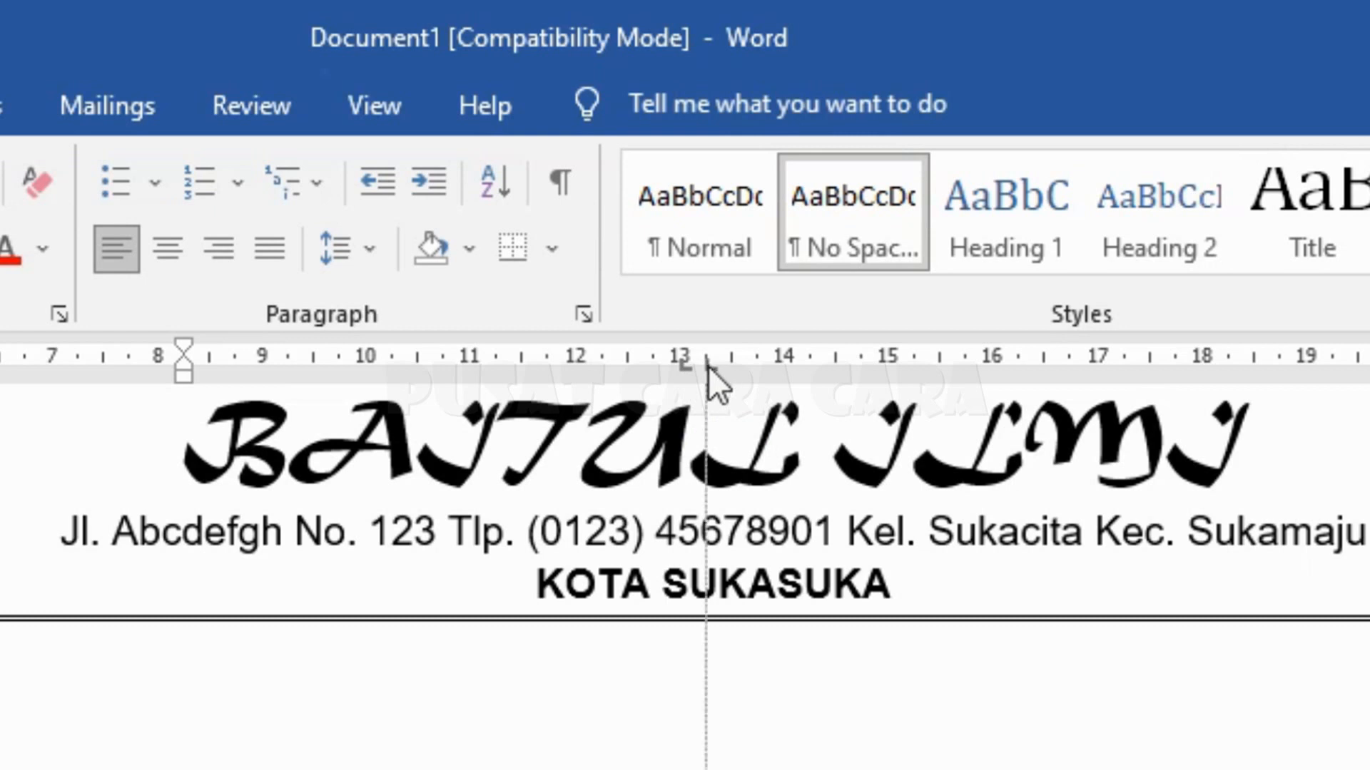
left_click(729, 370)
left_click_drag(729, 370, 714, 371)
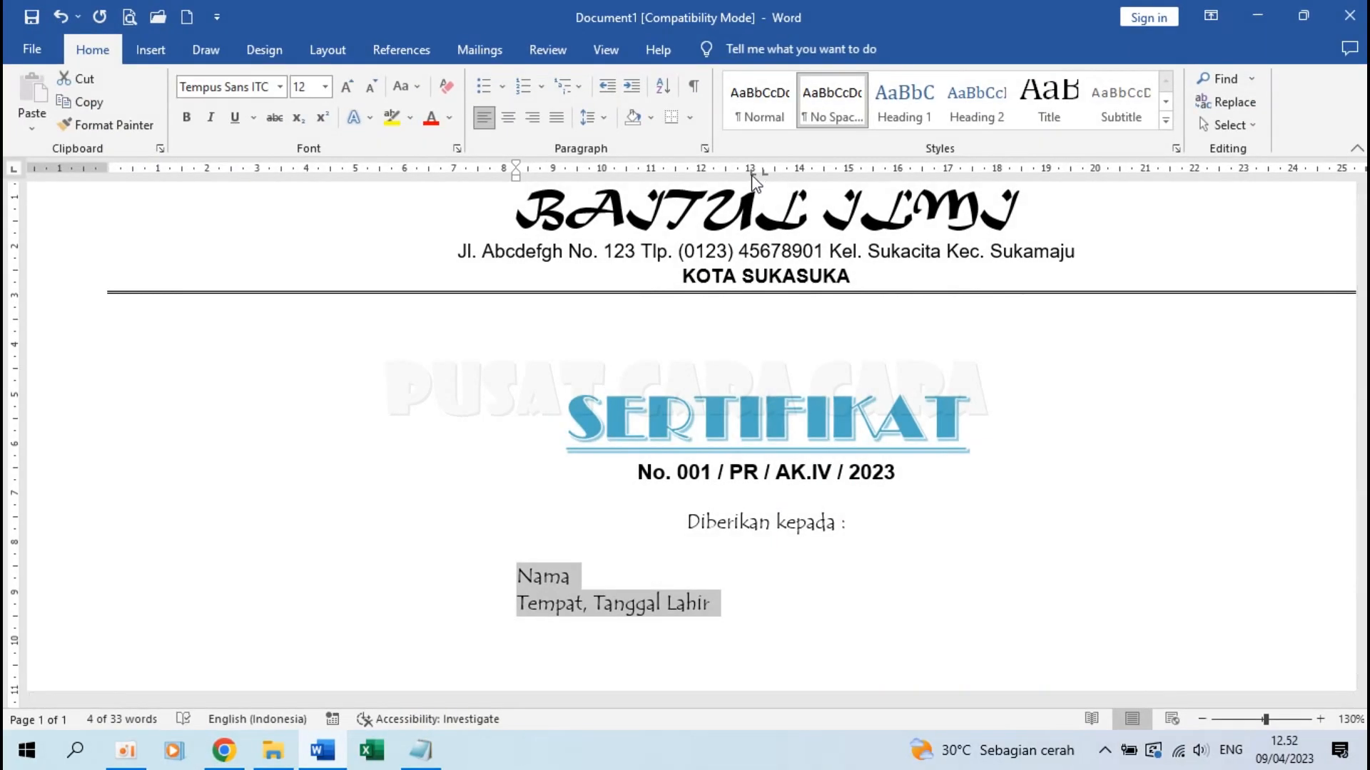
left_click(751, 173)
left_click(763, 174)
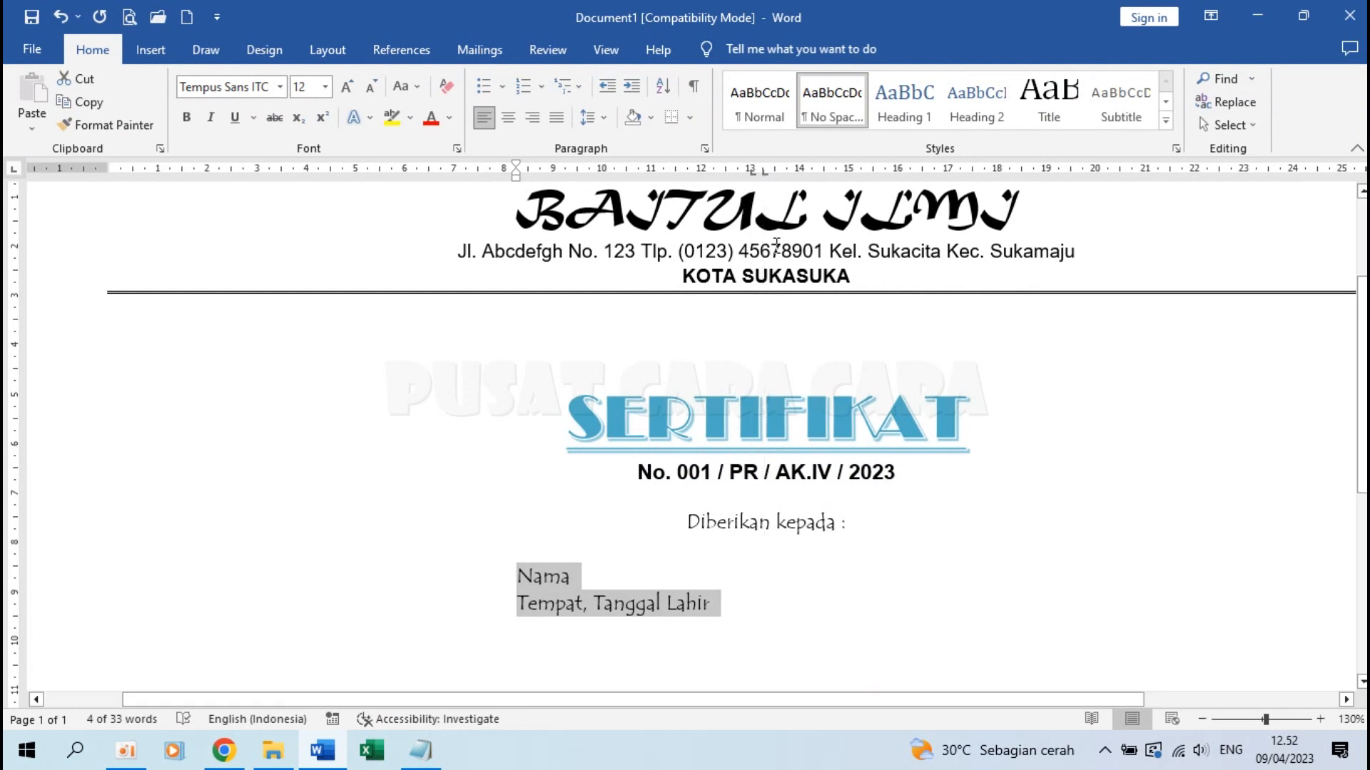
left_click(585, 580)
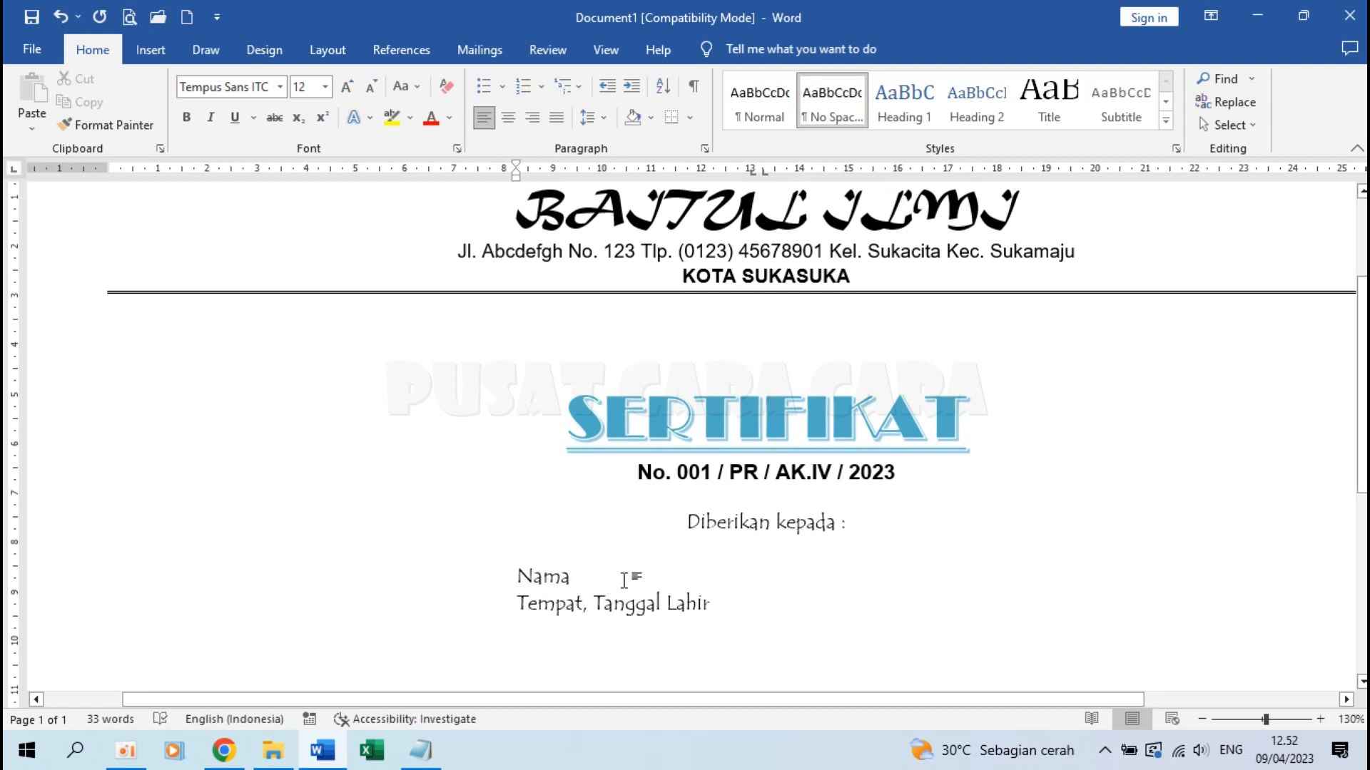
key("Tab")
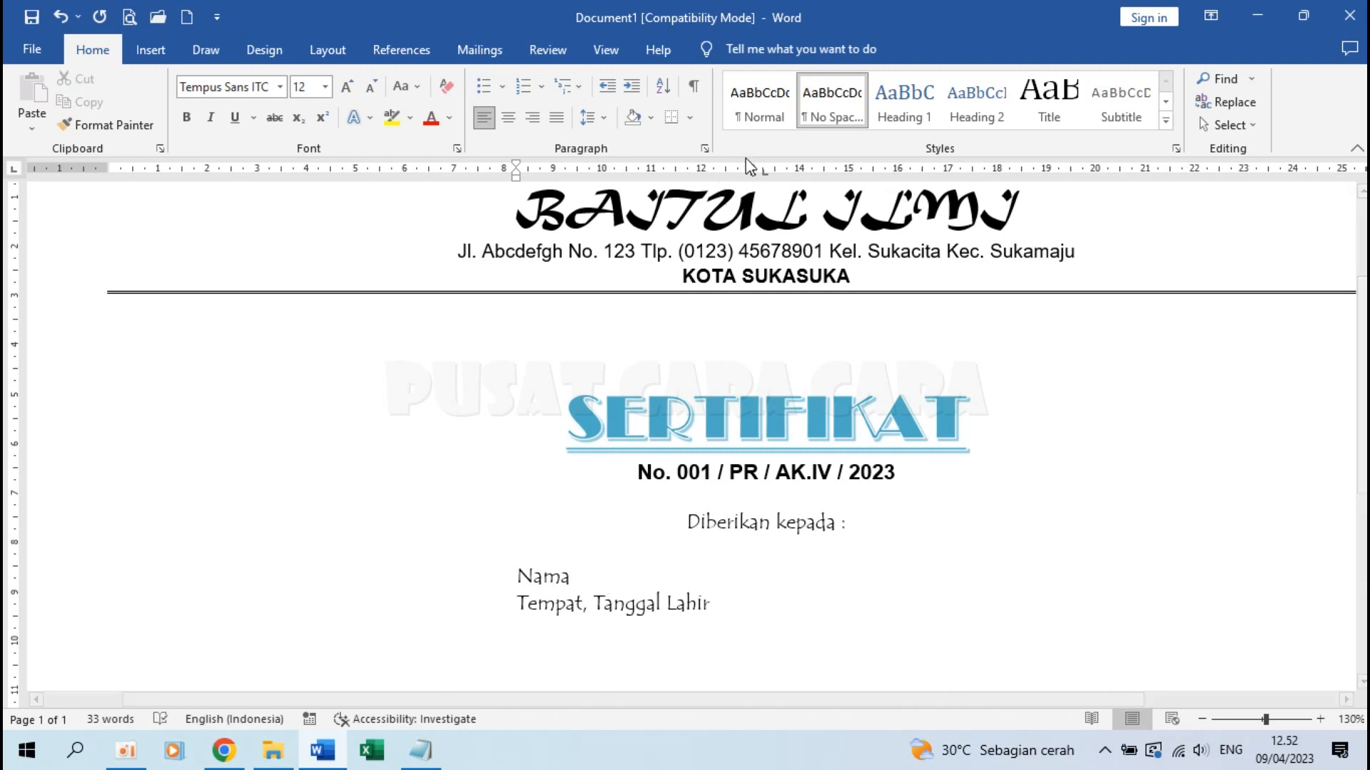
Add colons after Nama and Tempat, Tanggal Lahir, aligned at the fine-tuned tab stop
left_click_drag(753, 173, 756, 179)
type(":")
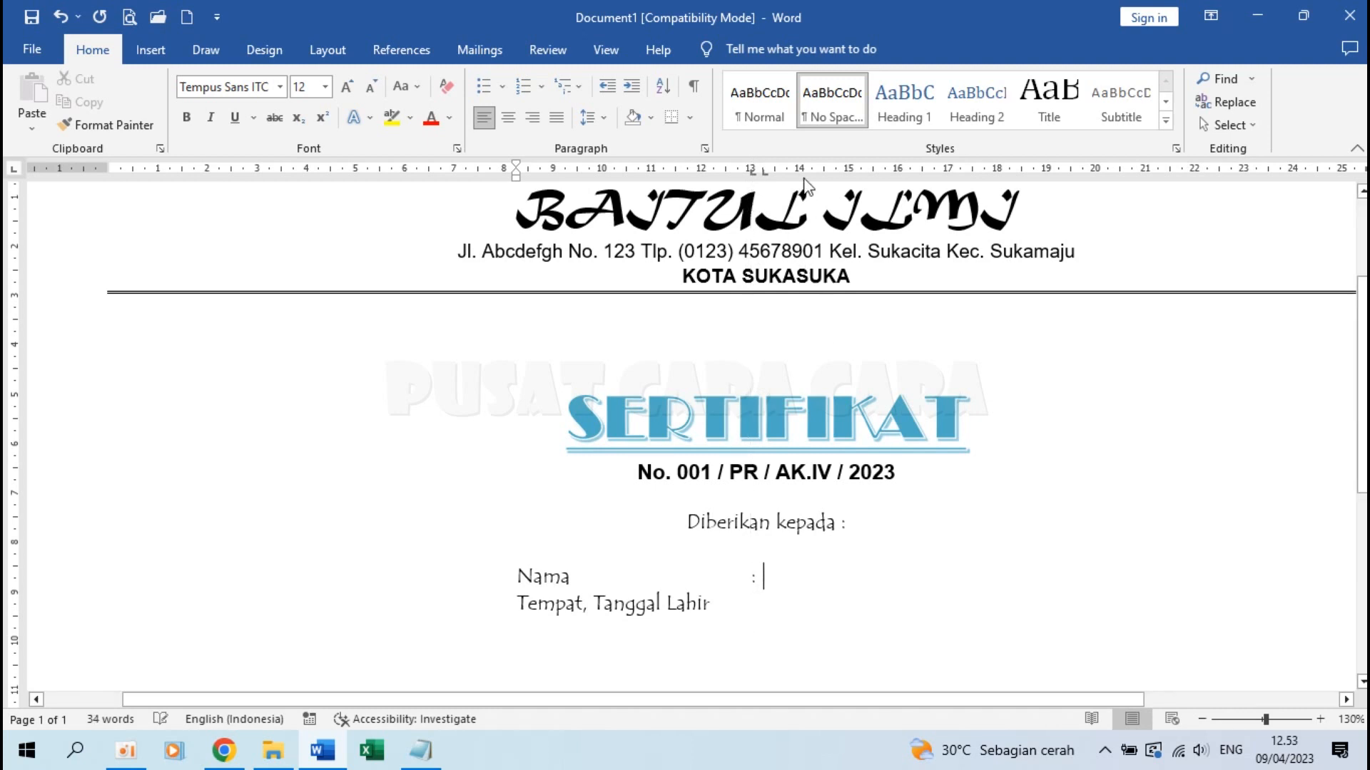
left_click_drag(765, 175, 764, 175)
left_click(722, 605)
key("Tab")
type(":")
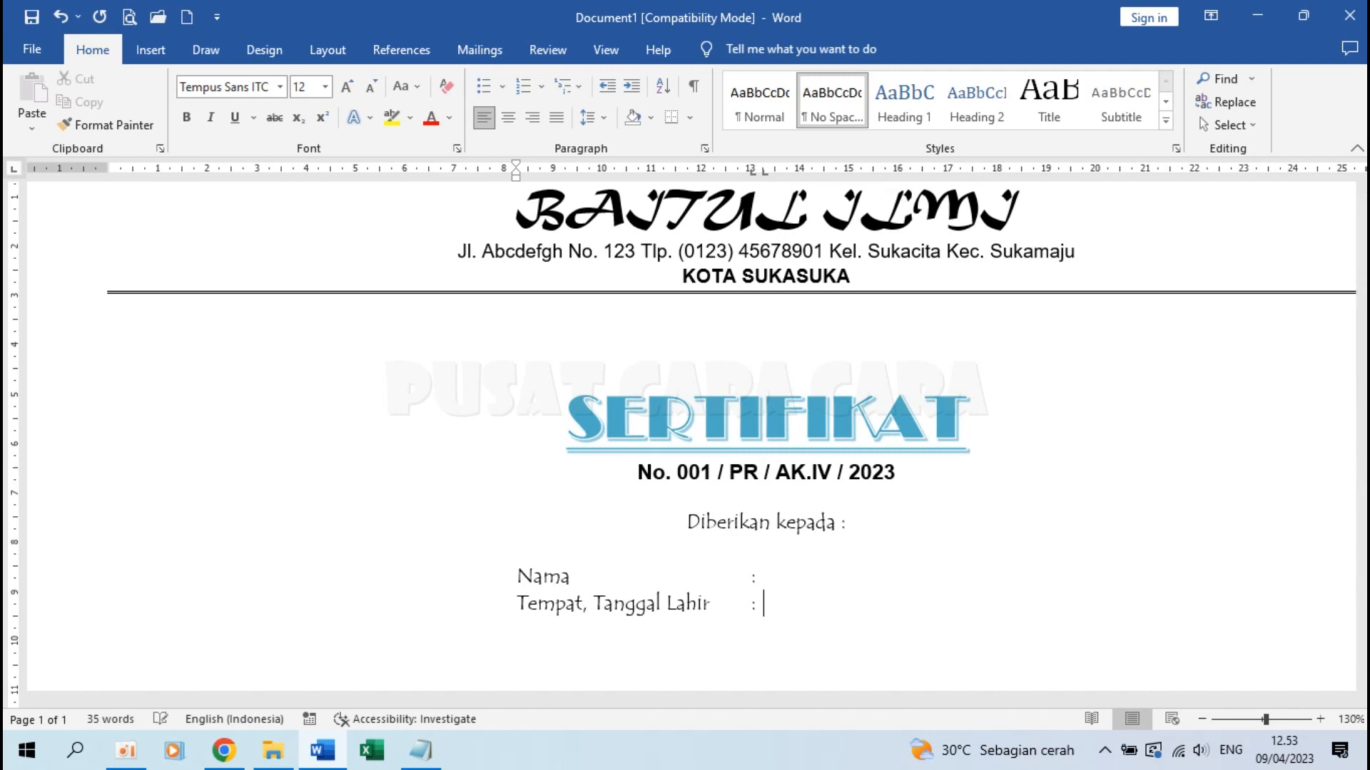
left_click(779, 576)
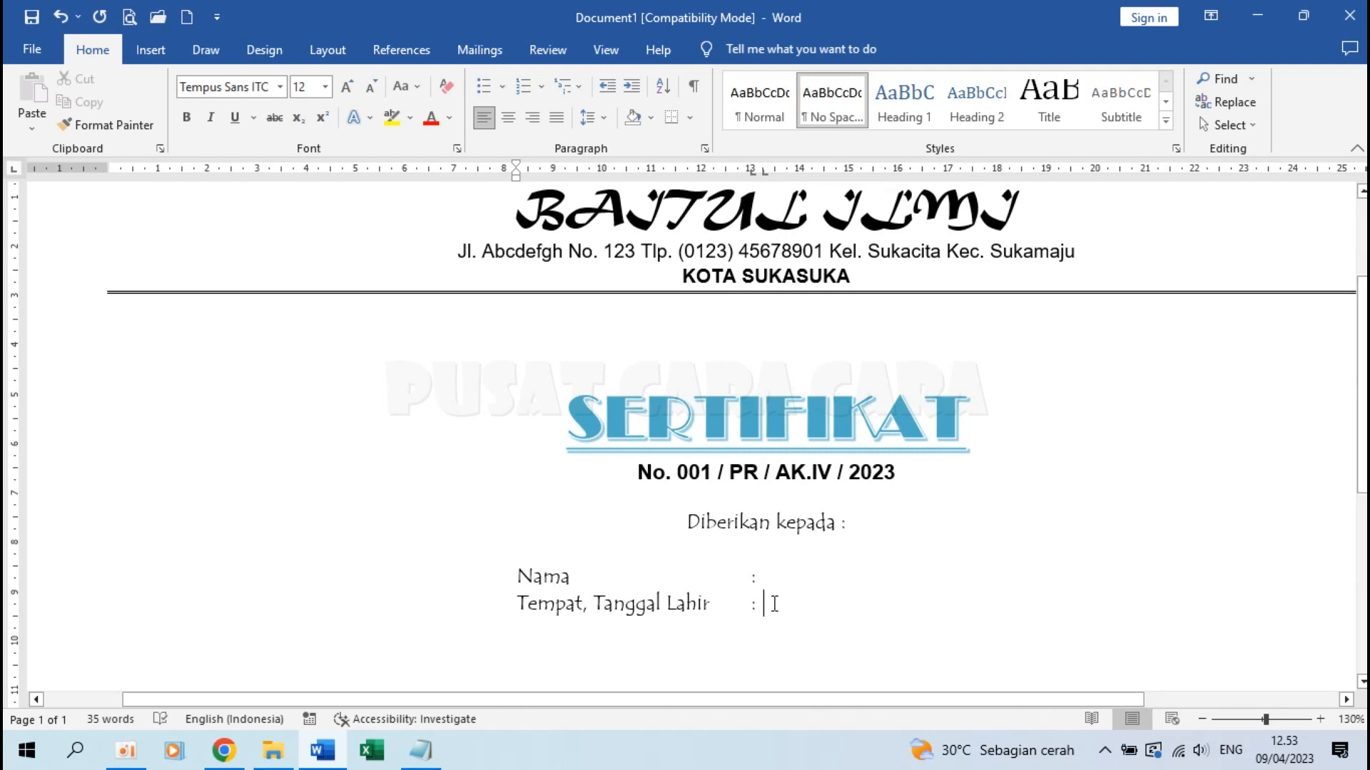
scroll(935, 624, "down", 2)
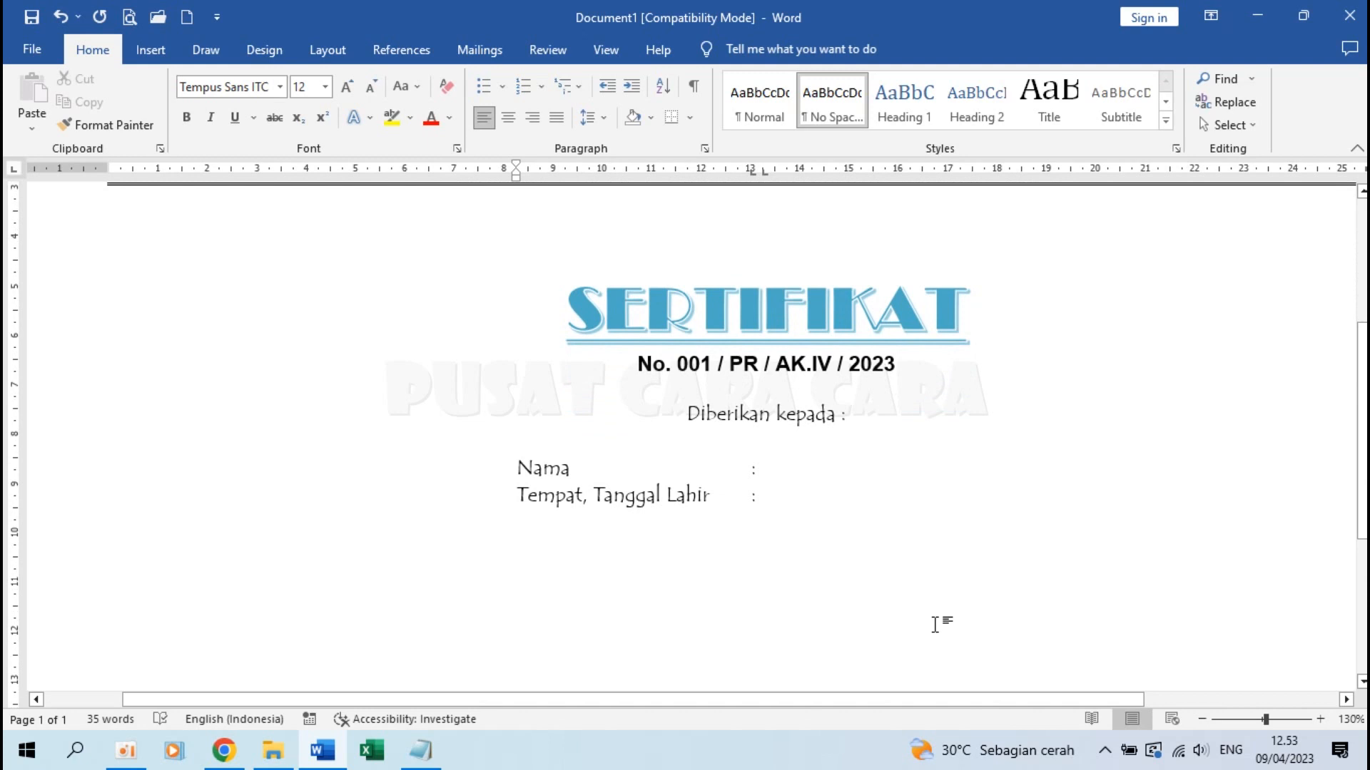
Start a new line below the fields with indent back at about 3.6 cm and no 13 cm tab
left_click(787, 468)
left_click(776, 494)
key("Return")
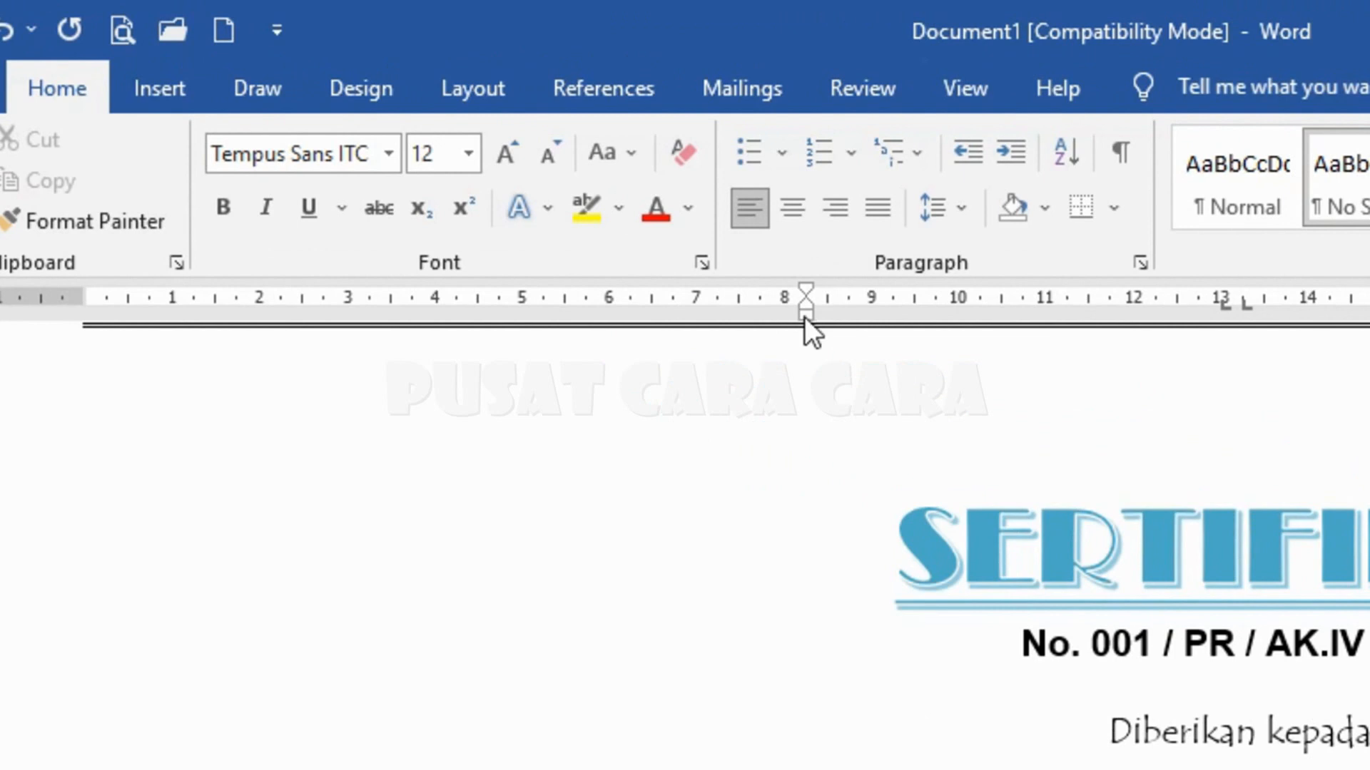
mouse_move(804, 315)
left_mouse_down()
mouse_move(155, 336)
mouse_move(86, 324)
left_mouse_up()
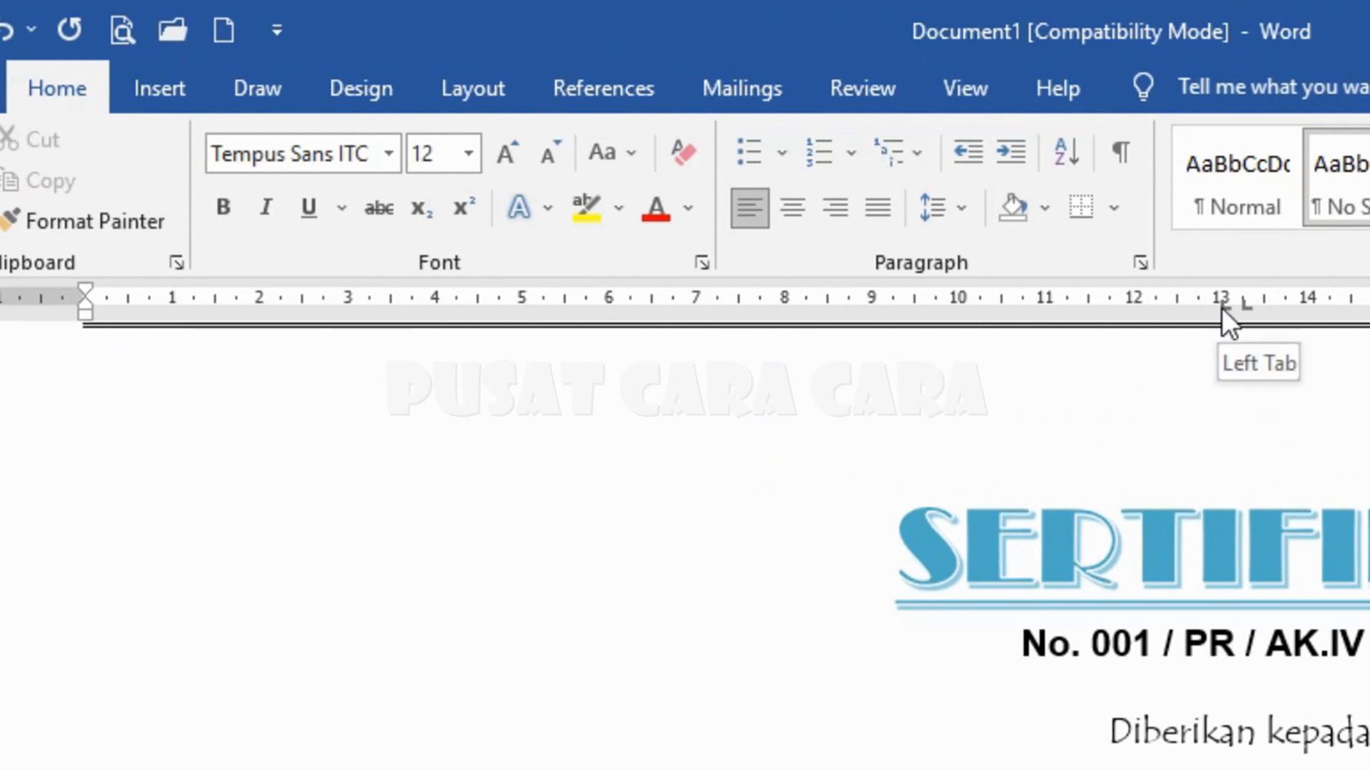
left_click_drag(1221, 306, 1221, 307)
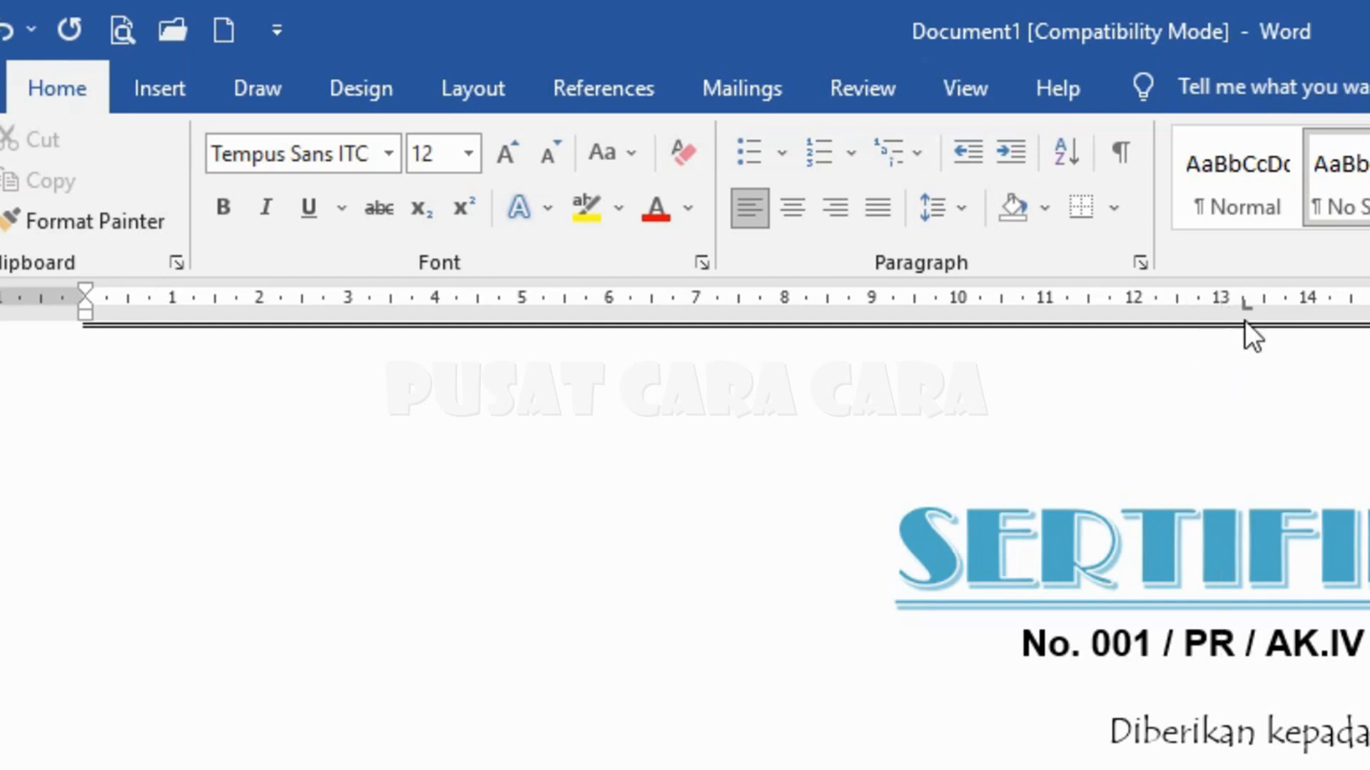
left_click_drag(1246, 304, 1268, 182)
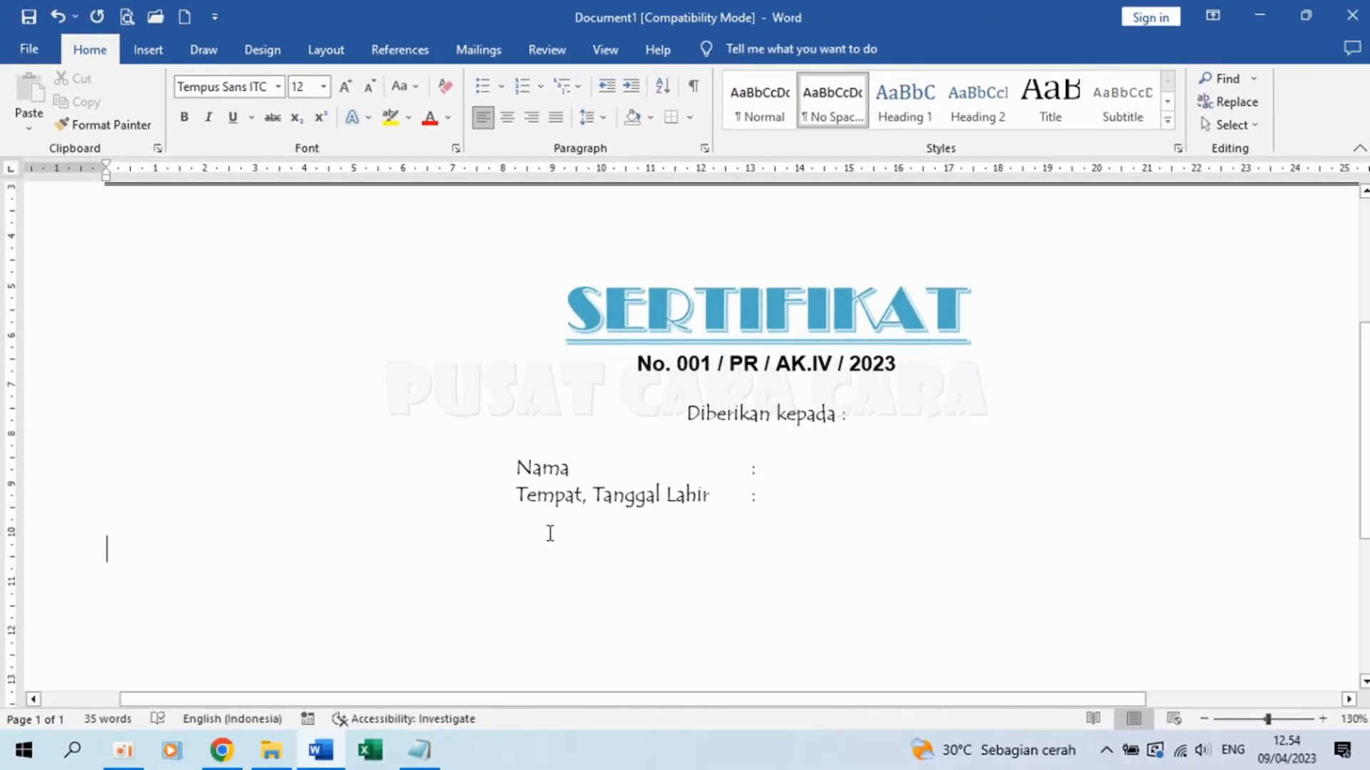
Centre the line and type 'Sebagai peserta pada Pendidikan Pesantren Ramadhan … Baitul Ilmi Mulai tanggal'
left_click(511, 121)
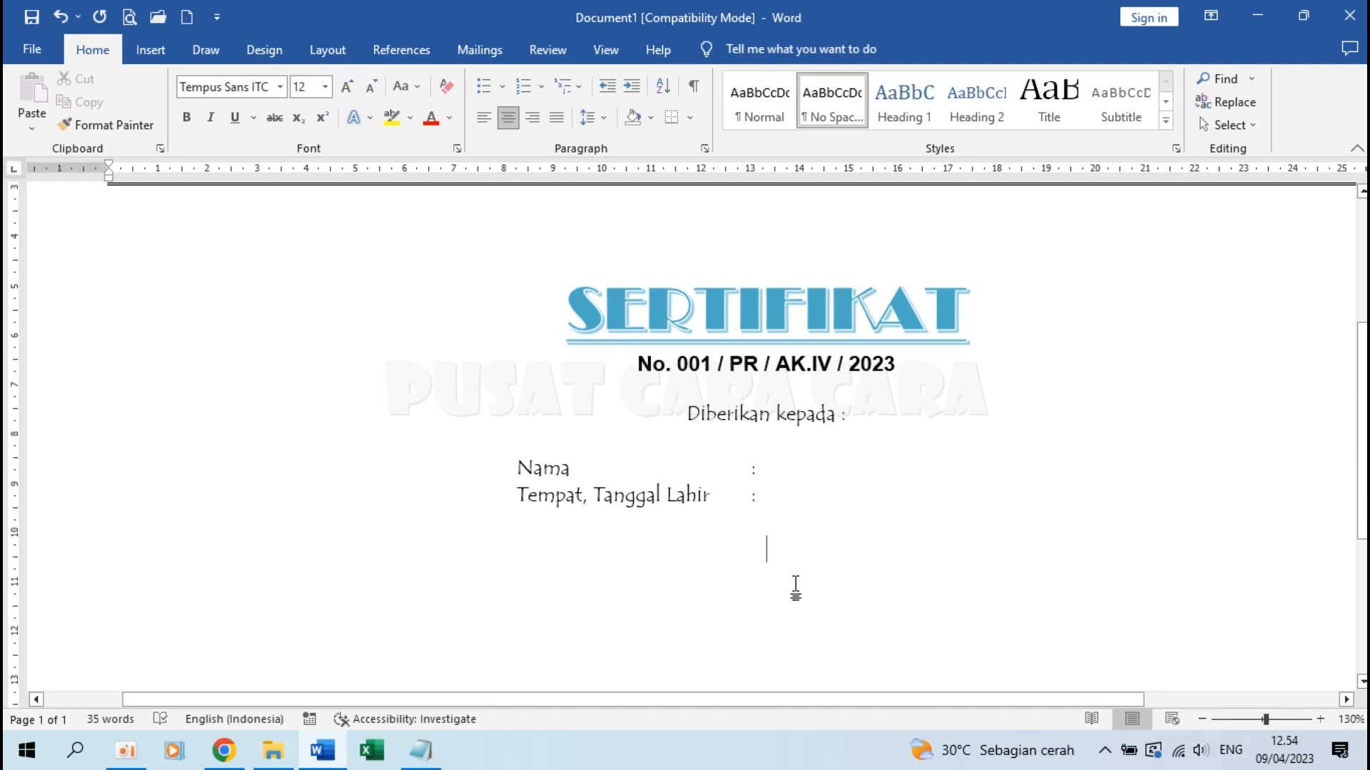
type("Sebagai e")
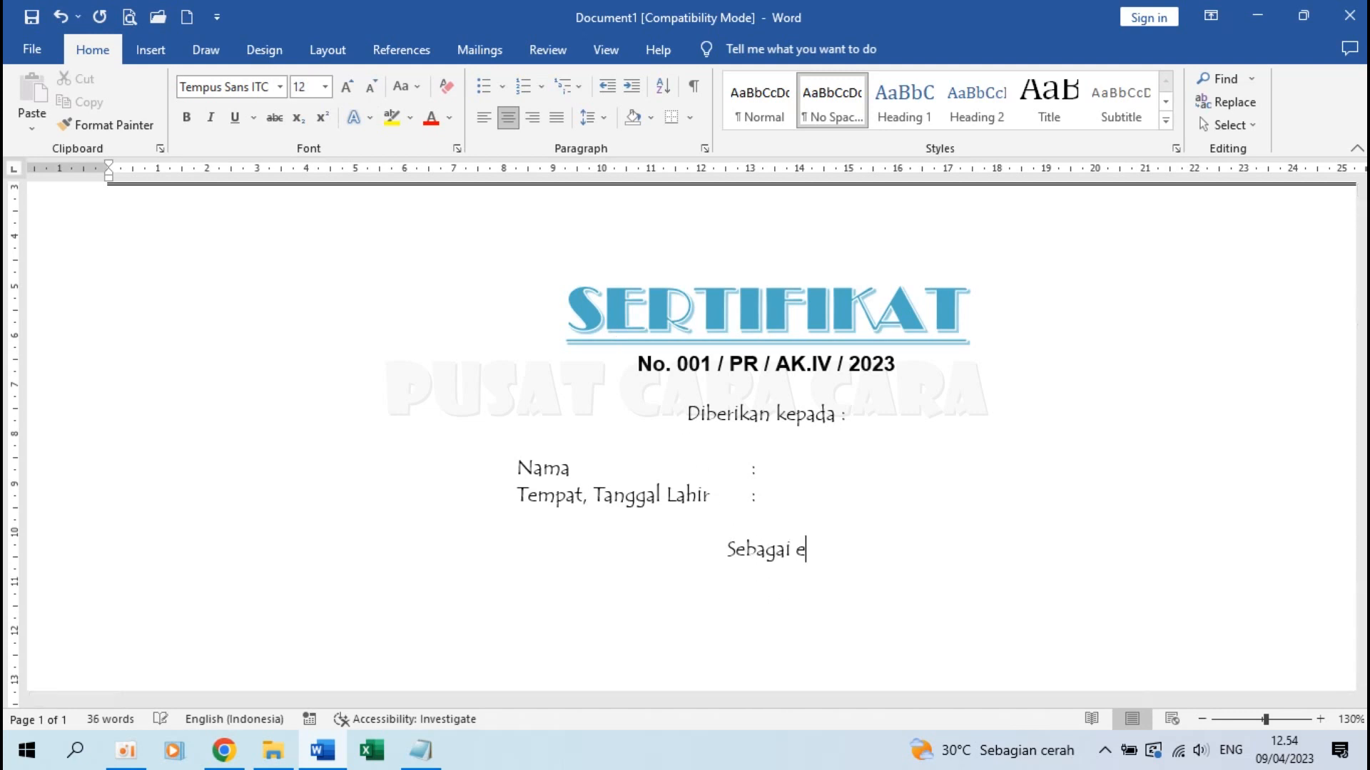
key("BackSpace")
type("pes")
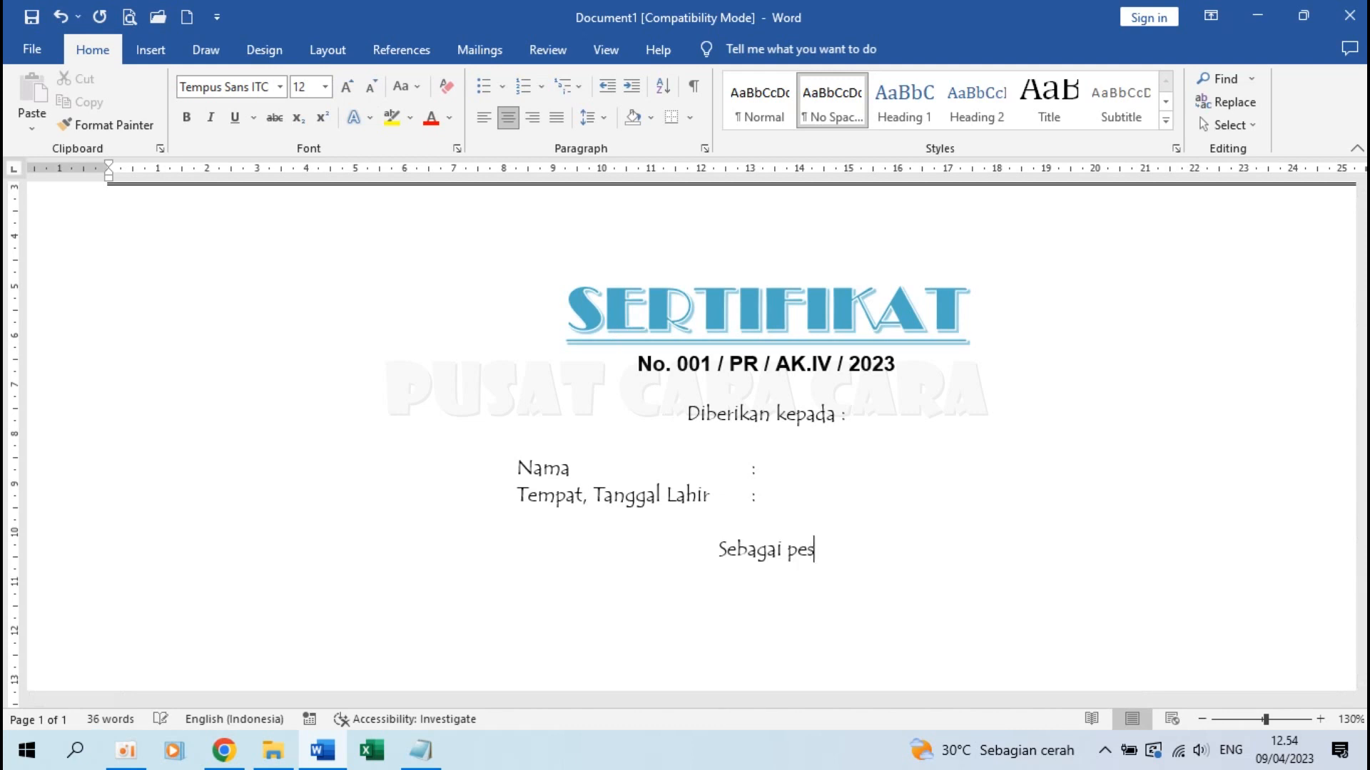
type("erta pada Pe")
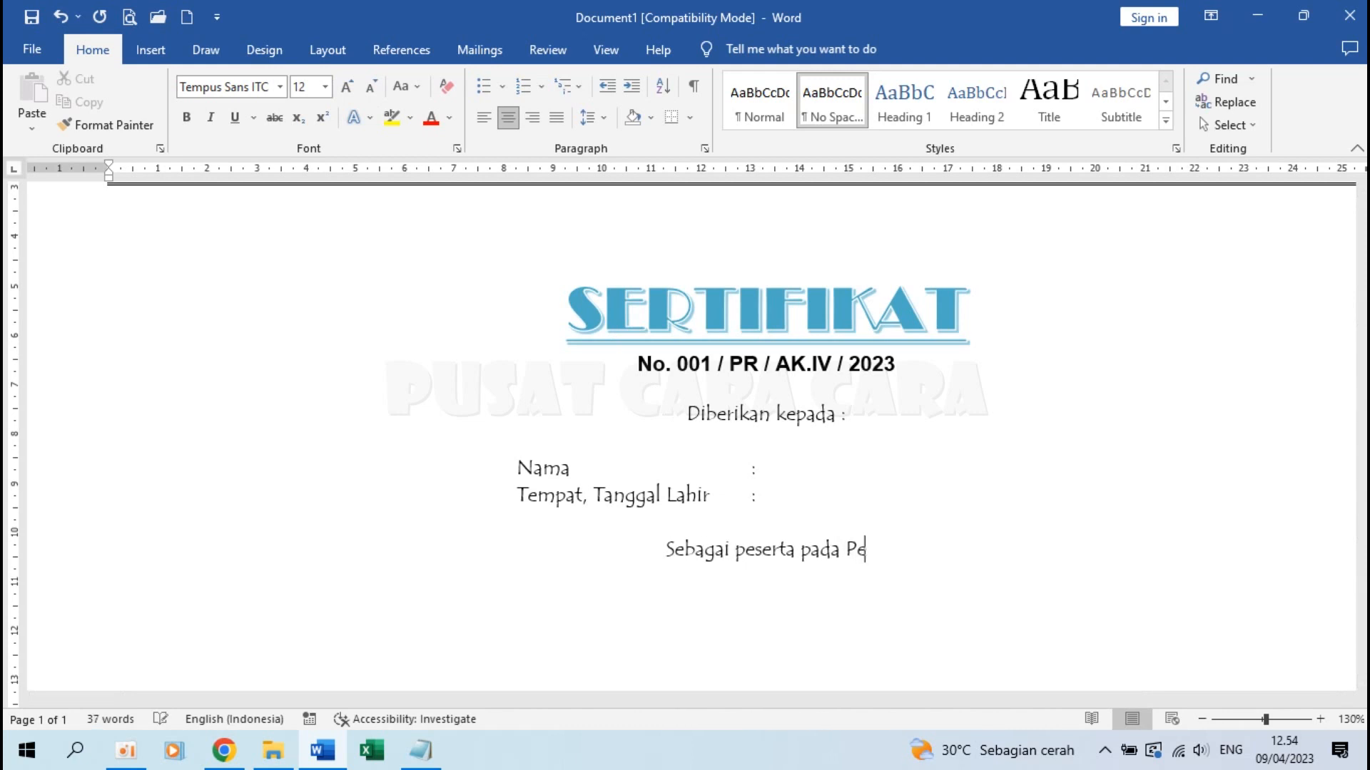
type("ndidikan Pesan")
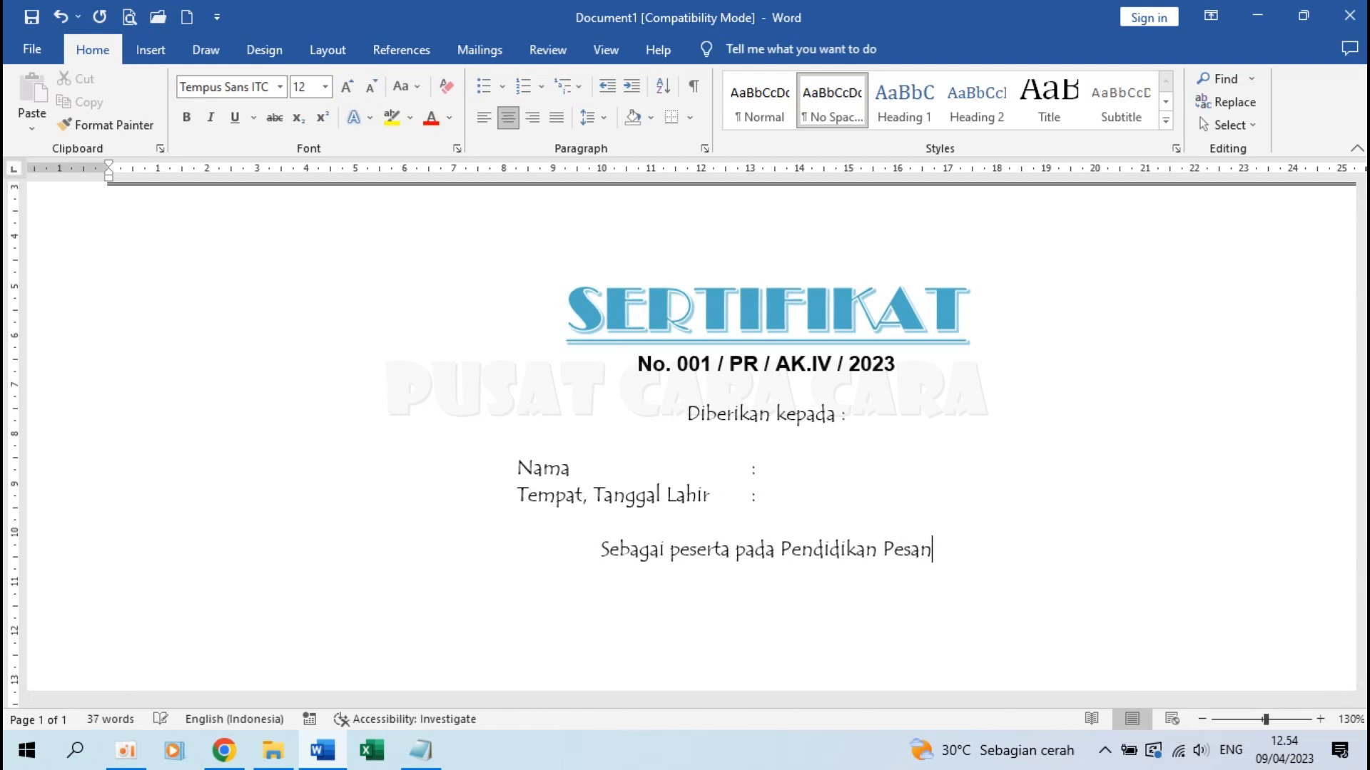
type("tren Kilat")
key("ctrl+shift+Left")
key("BackSpace")
type("Ramadha")
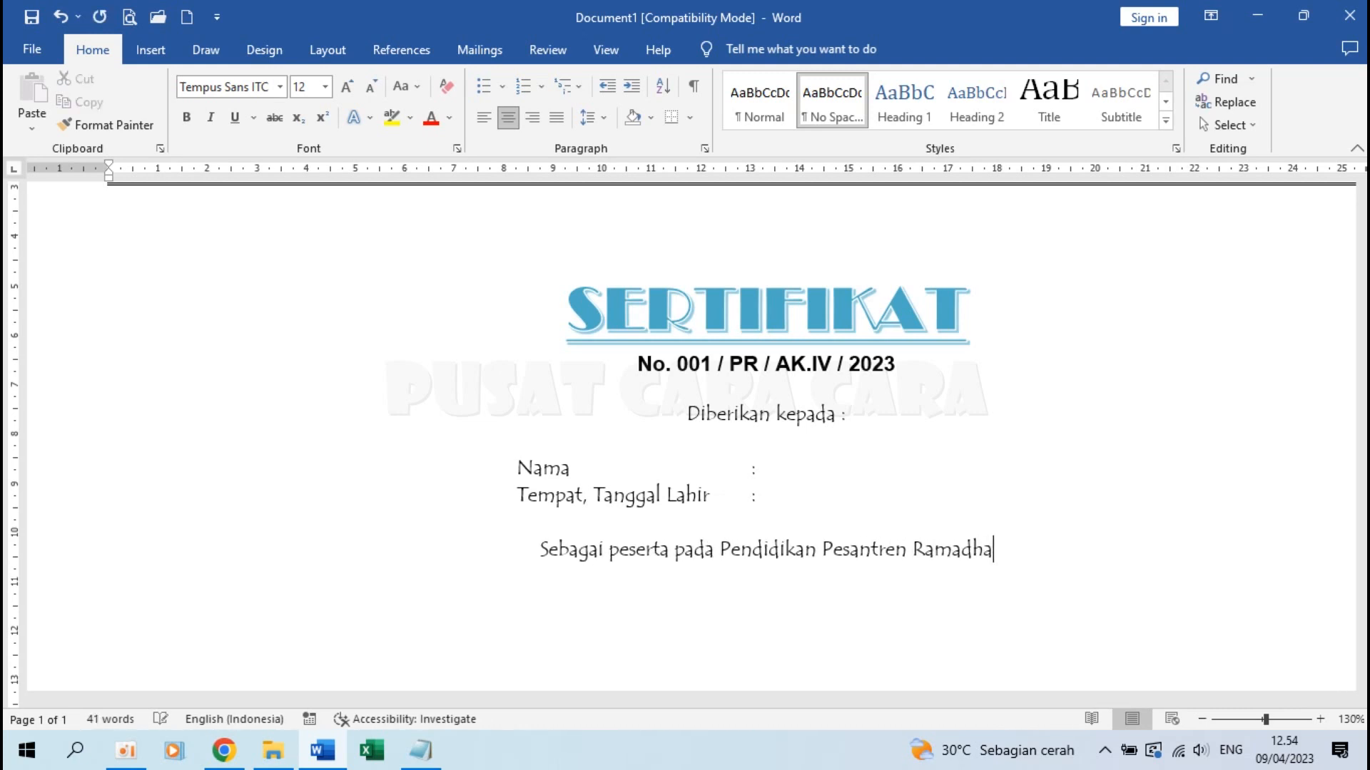
type("n yag diselenggarakan di Pon")
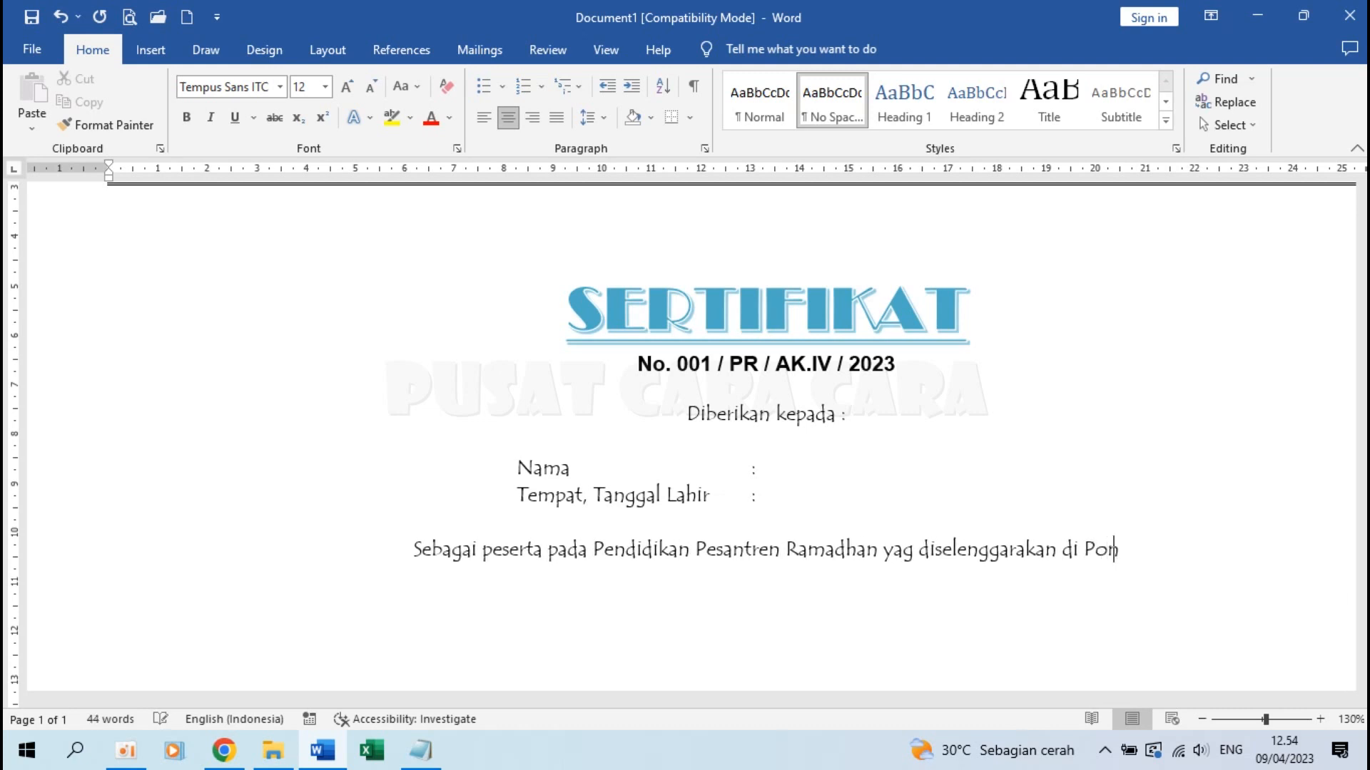
type("dok Pesantr")
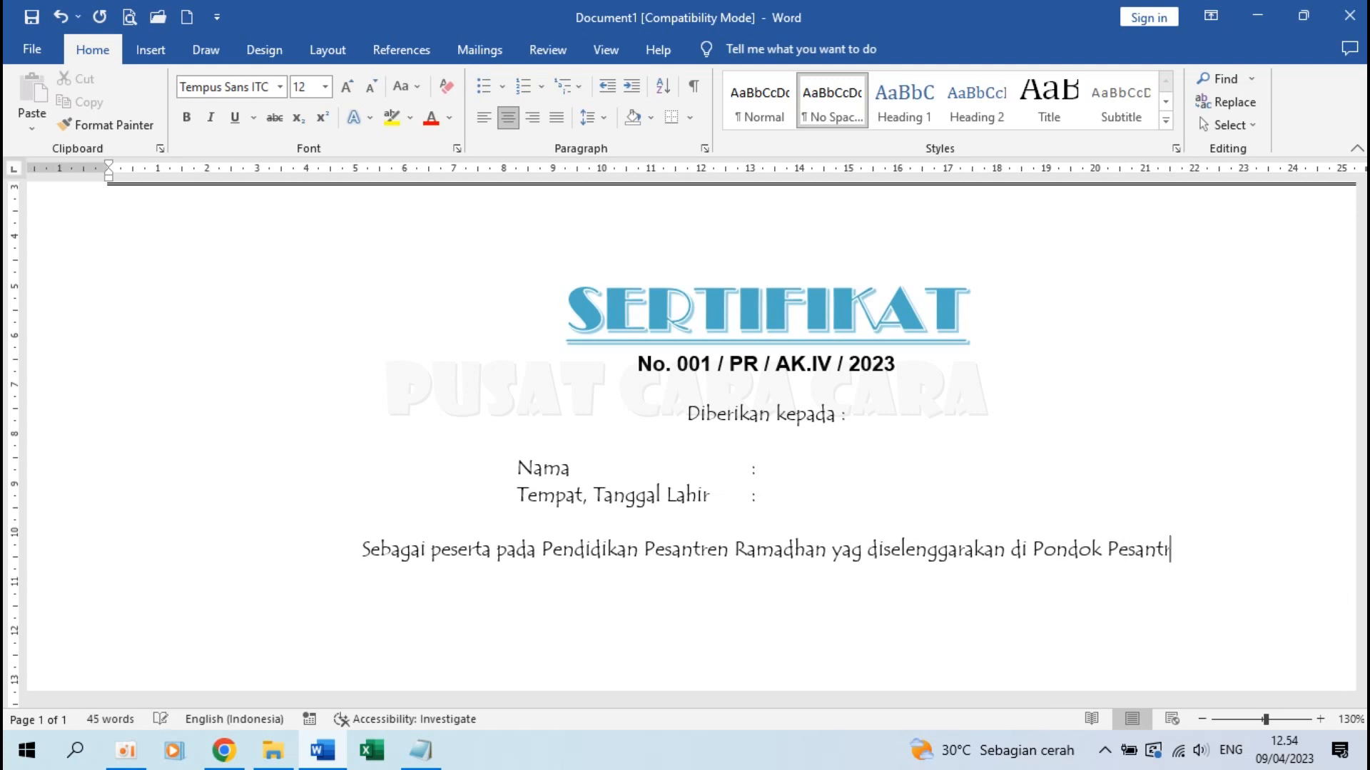
type("en Baitul Ilmi ")
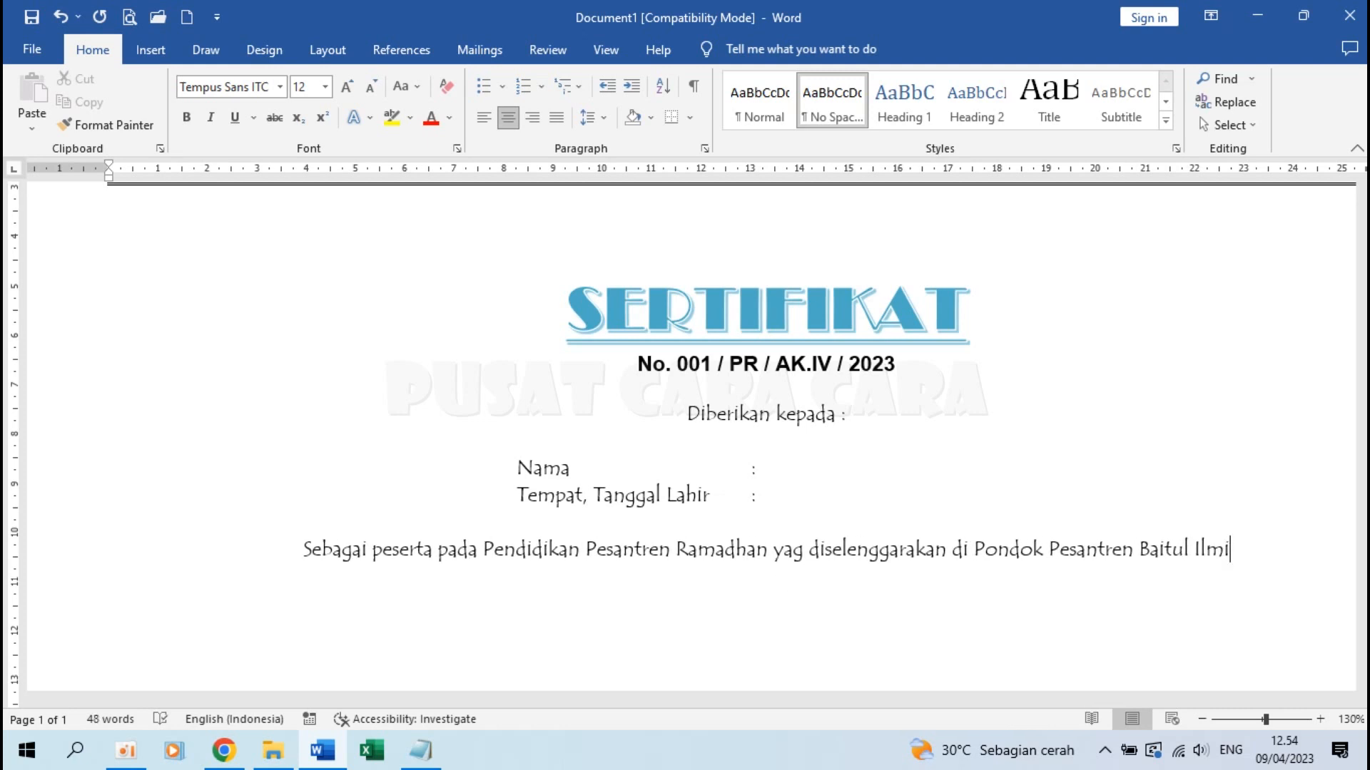
type("Mulai tanggal")
Lowercase 'mulai', then finish with '20 Maret sampai dengan 8 April 2023, dengan hasil ...'
left_click(757, 577)
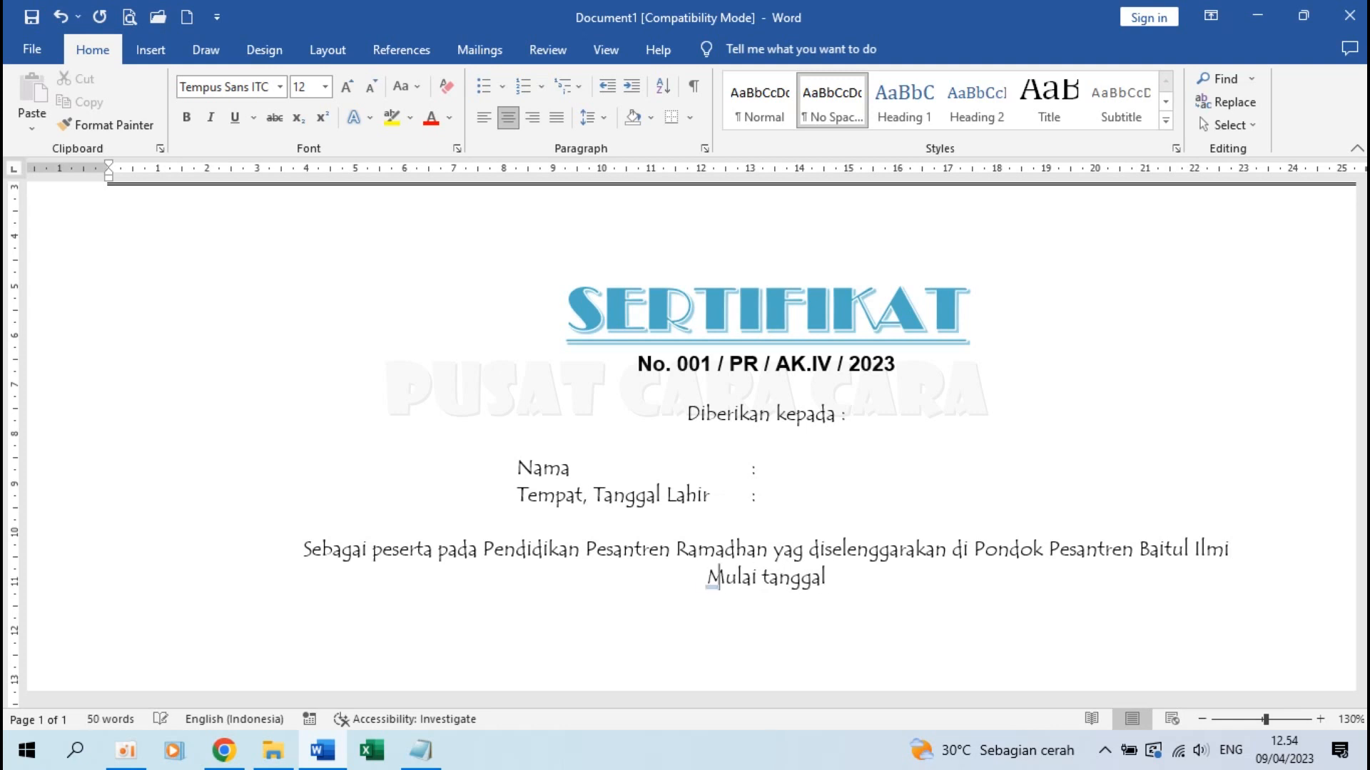
key("shift+Right")
type("m")
key("End")
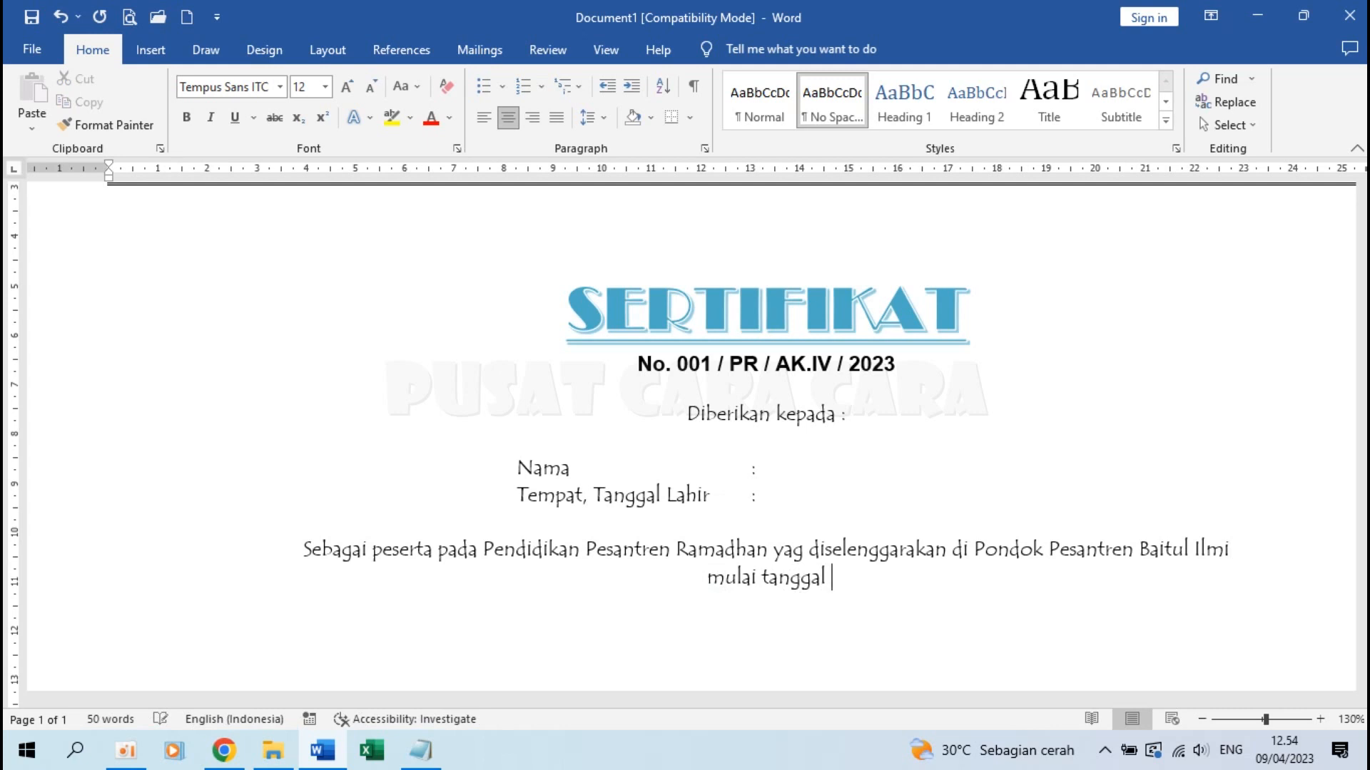
type("20 Maret")
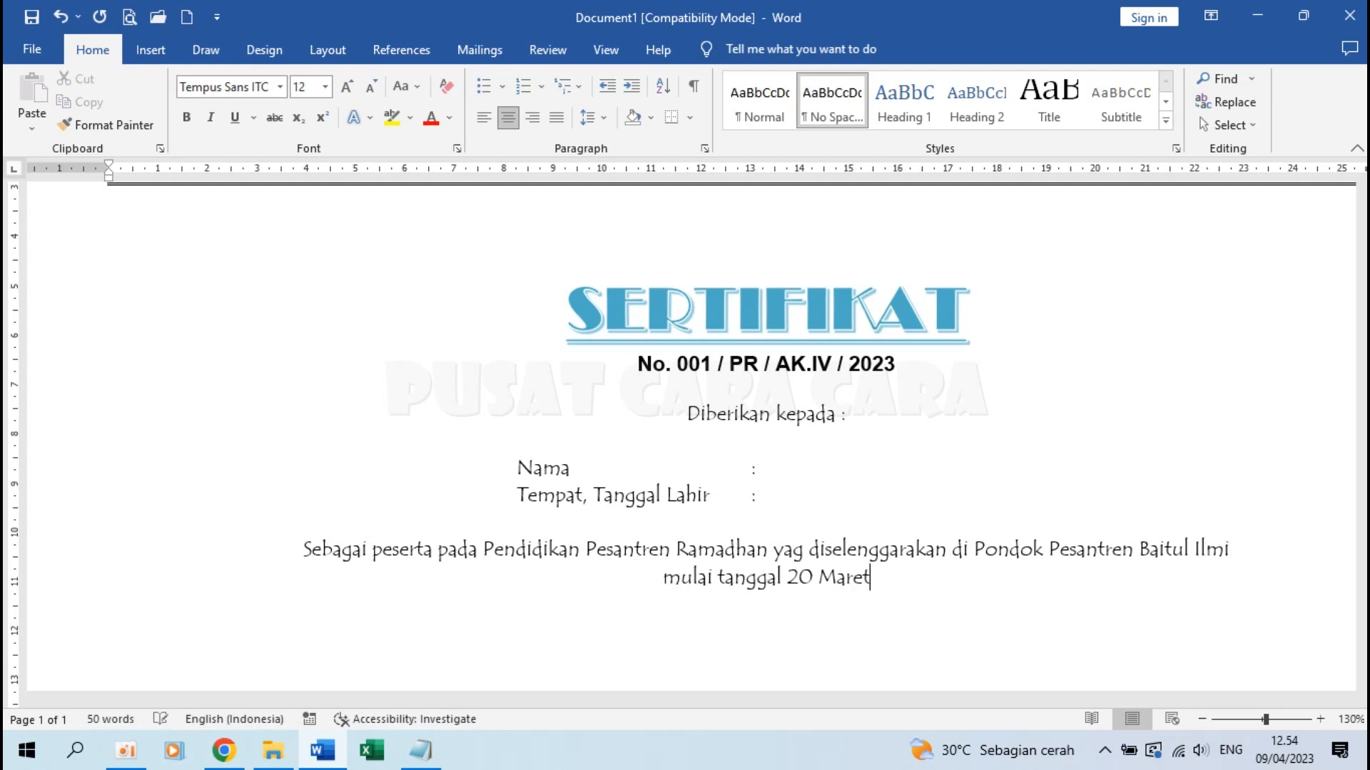
type(" sampai den")
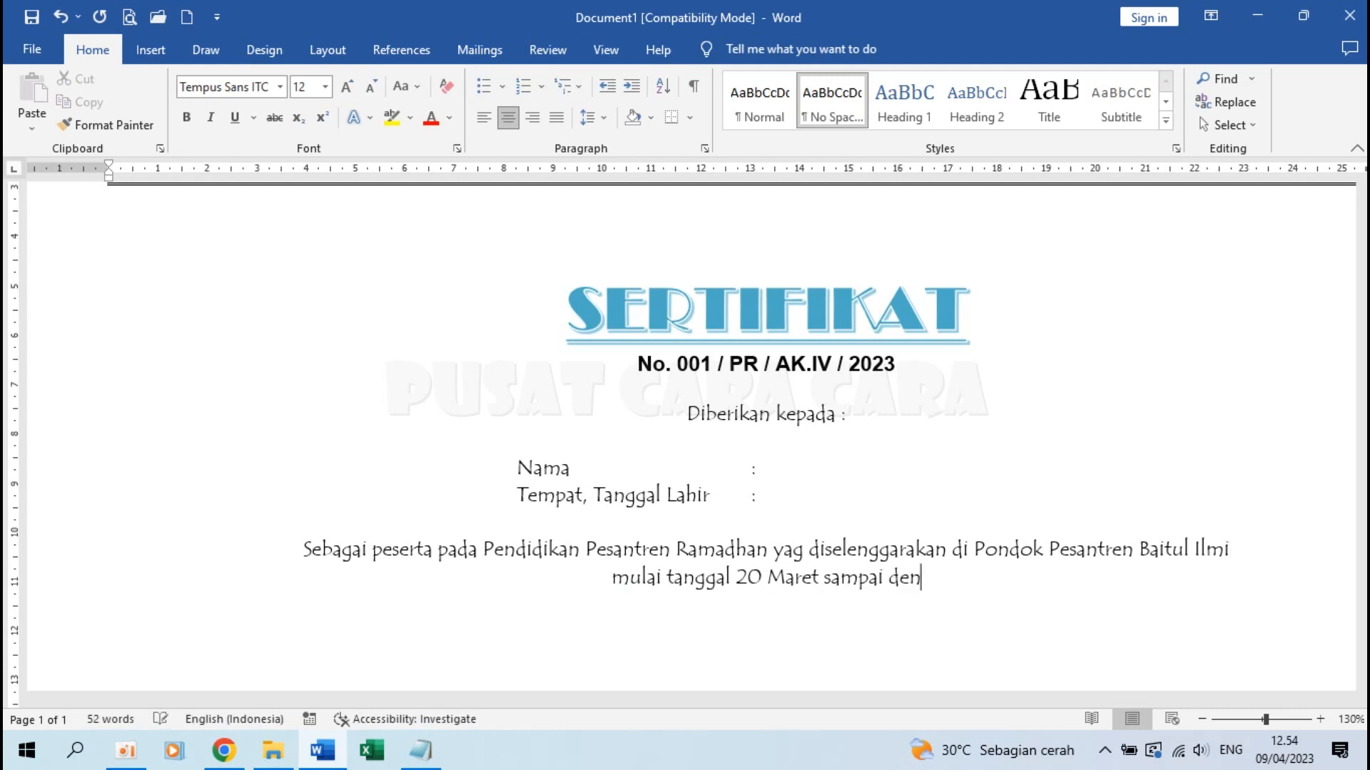
type("gan 8 ")
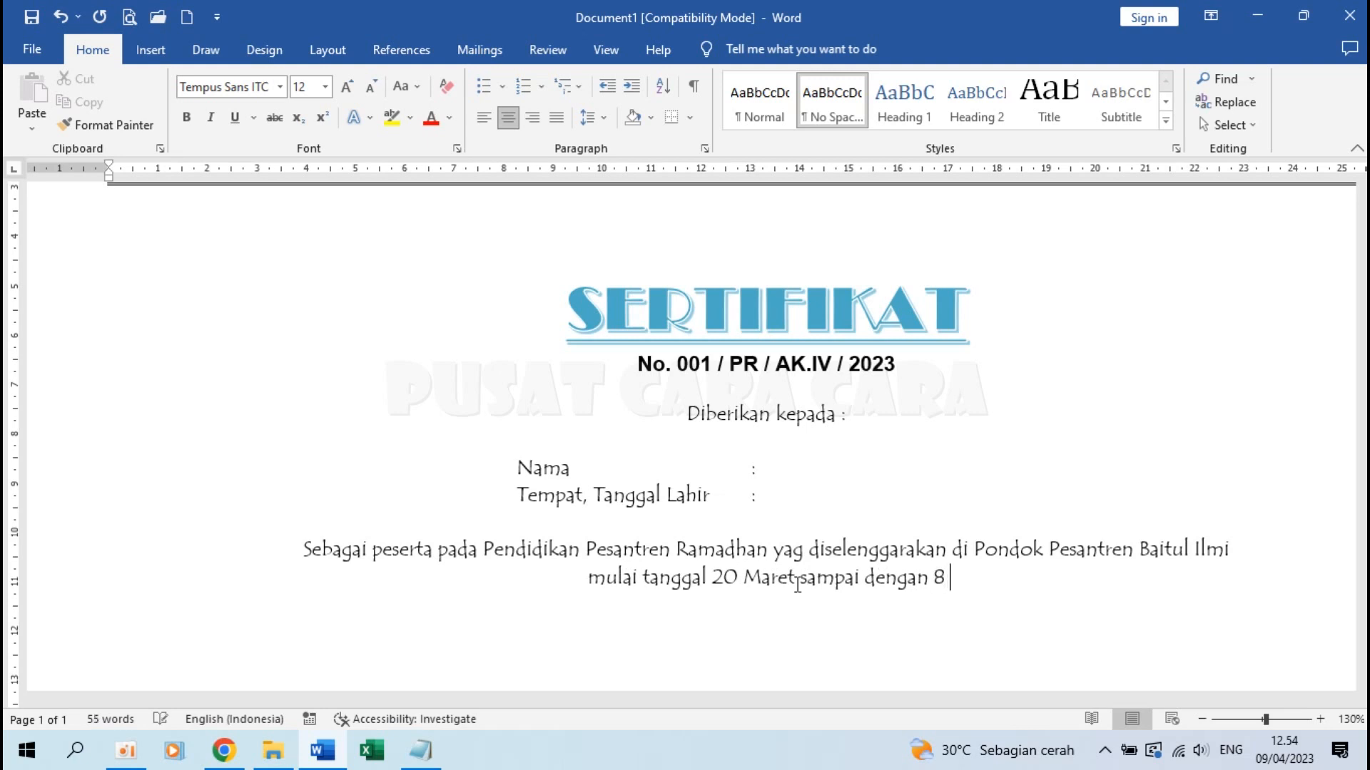
type("April 2023")
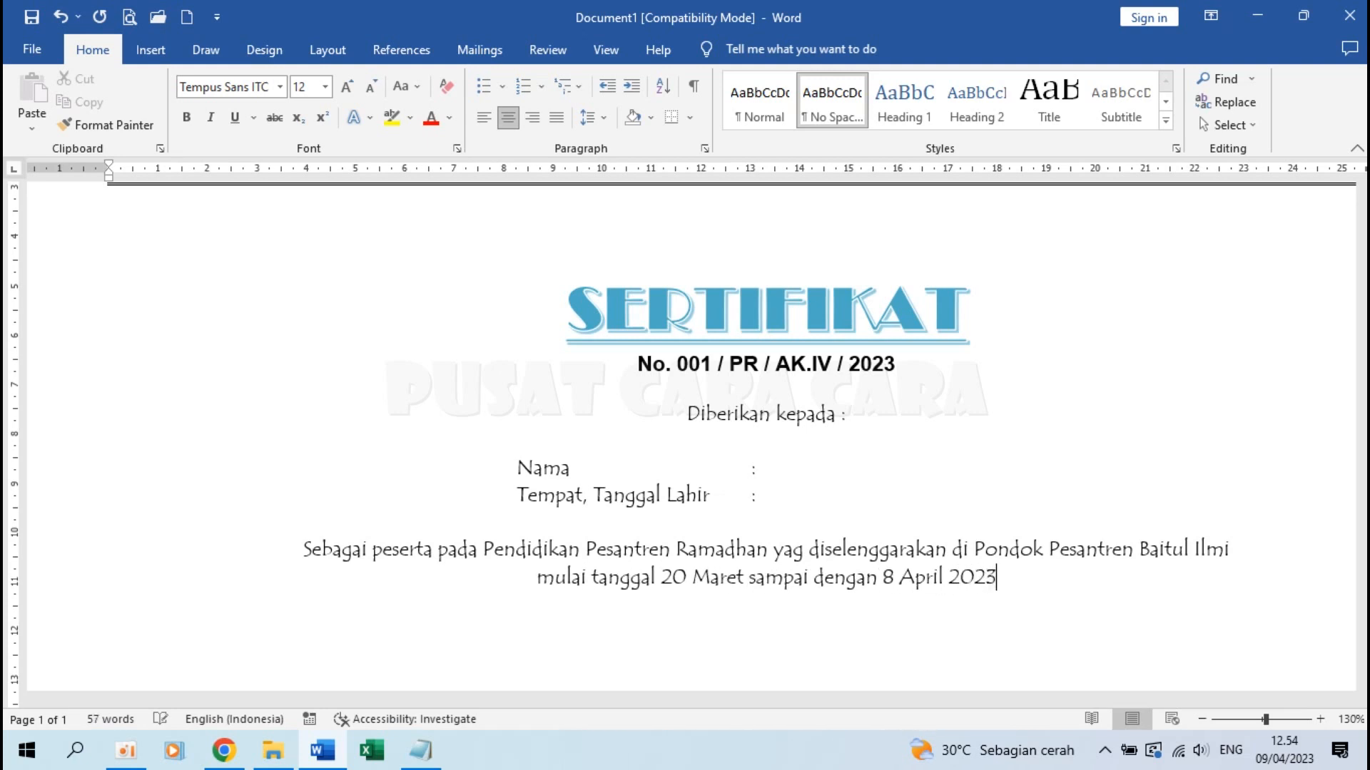
type(", ")
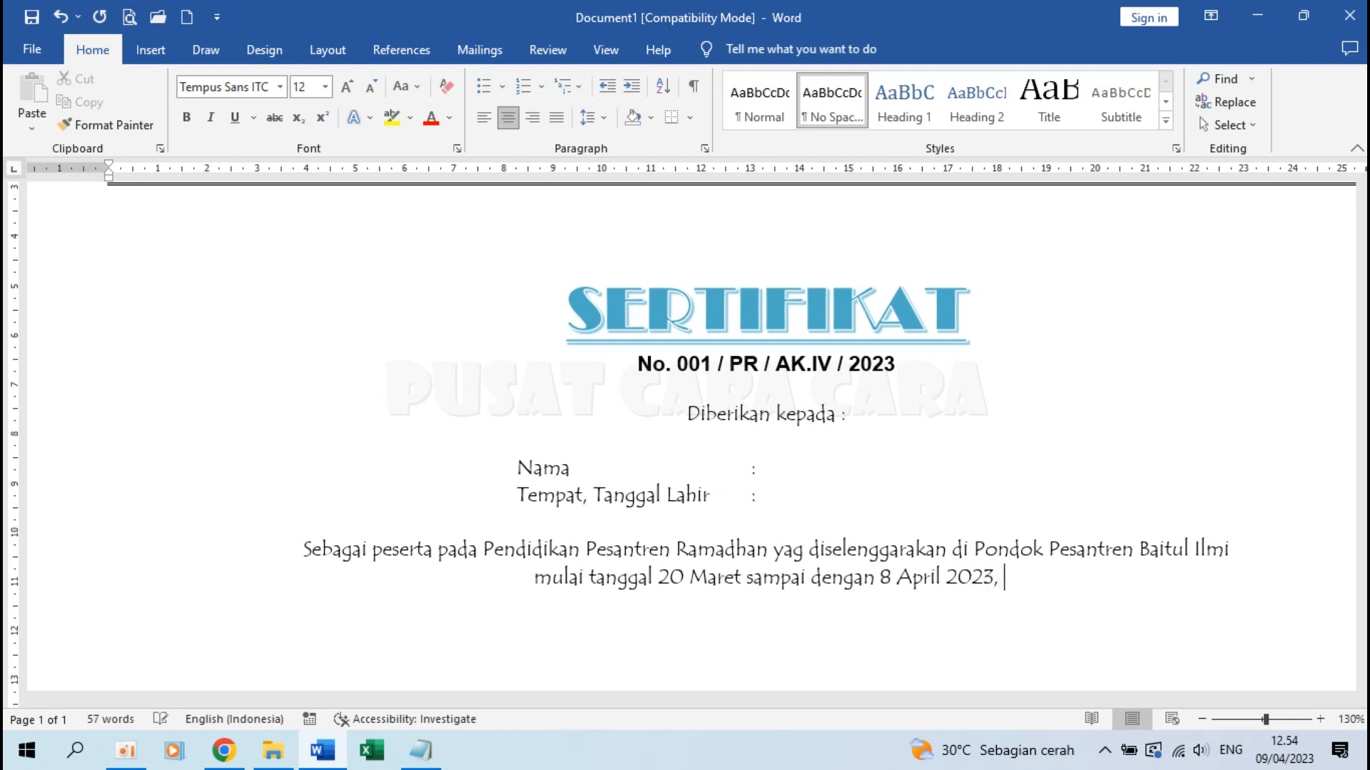
type("dengan hasil")
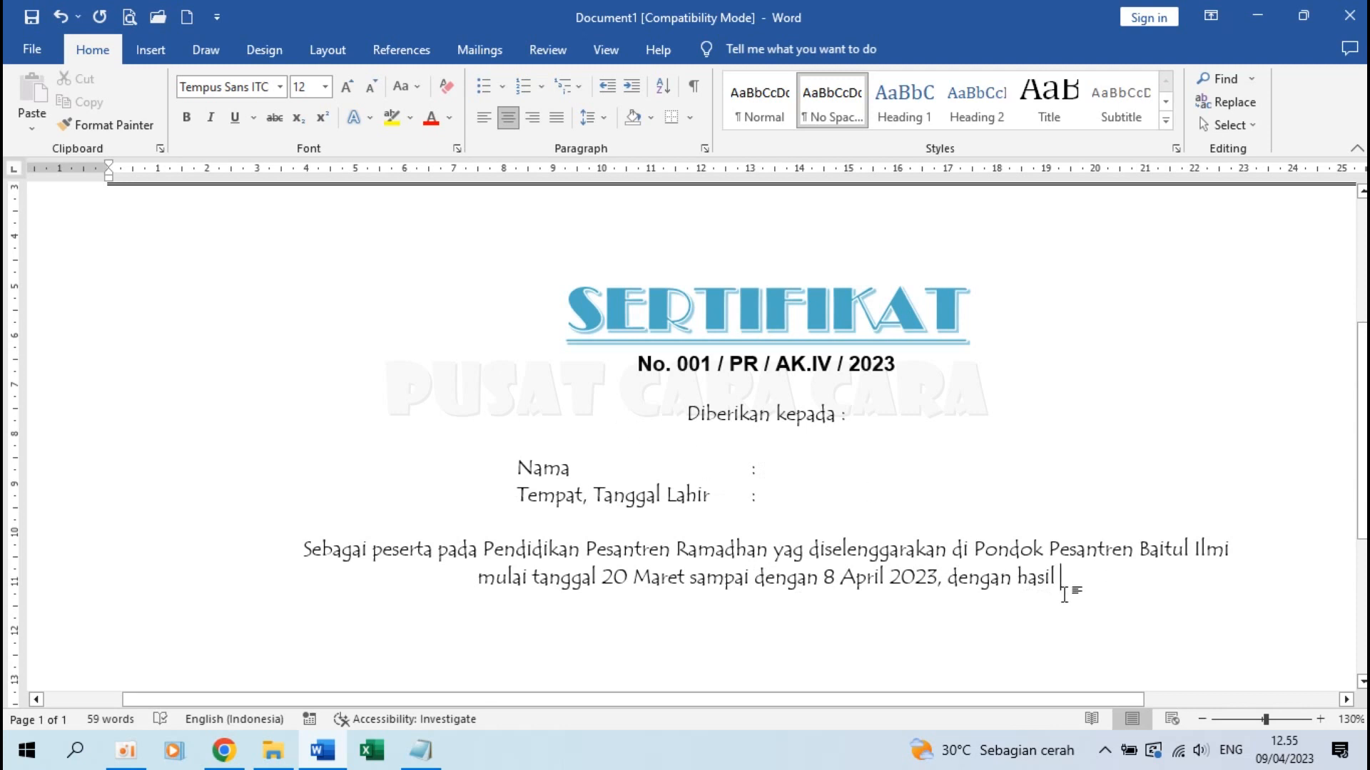
type("...")
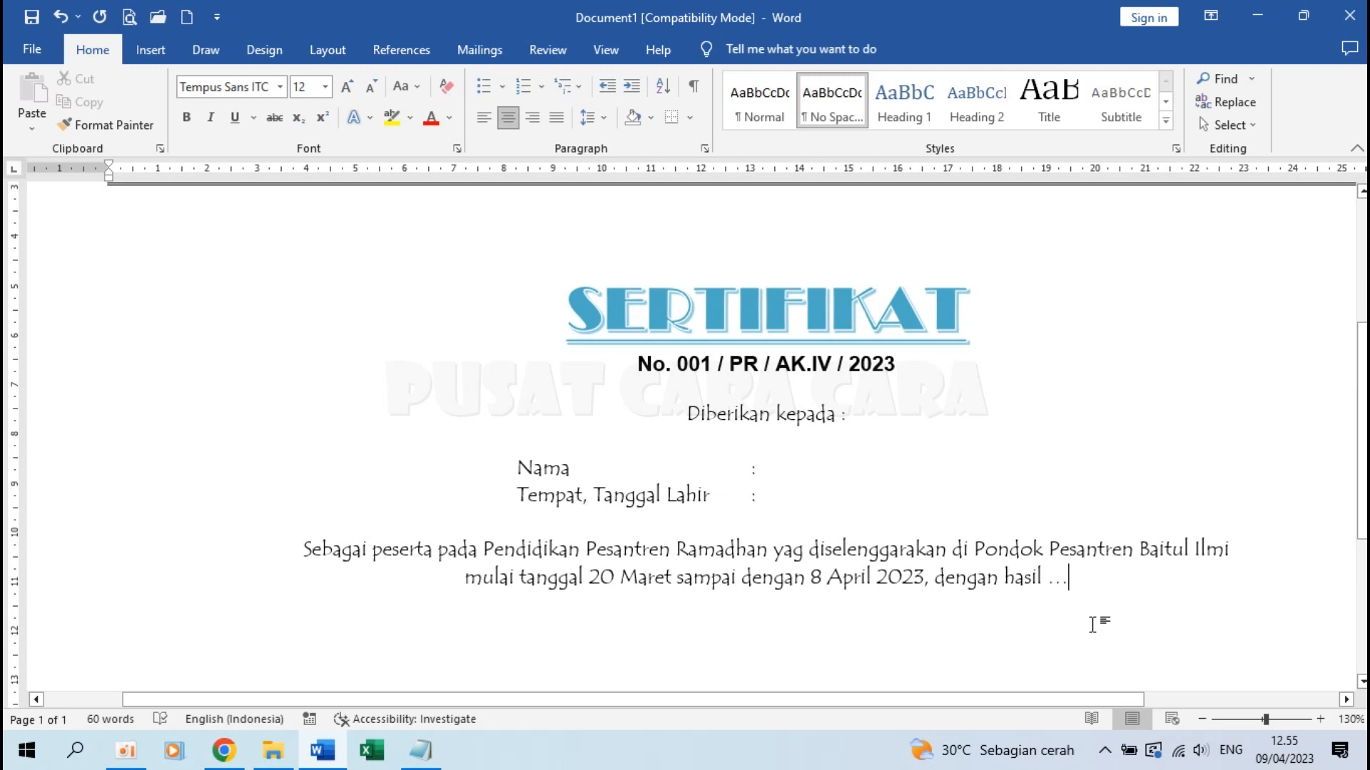
key("Return")
key("Return")
Type the prayer 'Semoga Alloh SWT … didapatkan. Aamiin.', lowercasing 'dalam', then add blank lines
type("Semoga Alloh S")
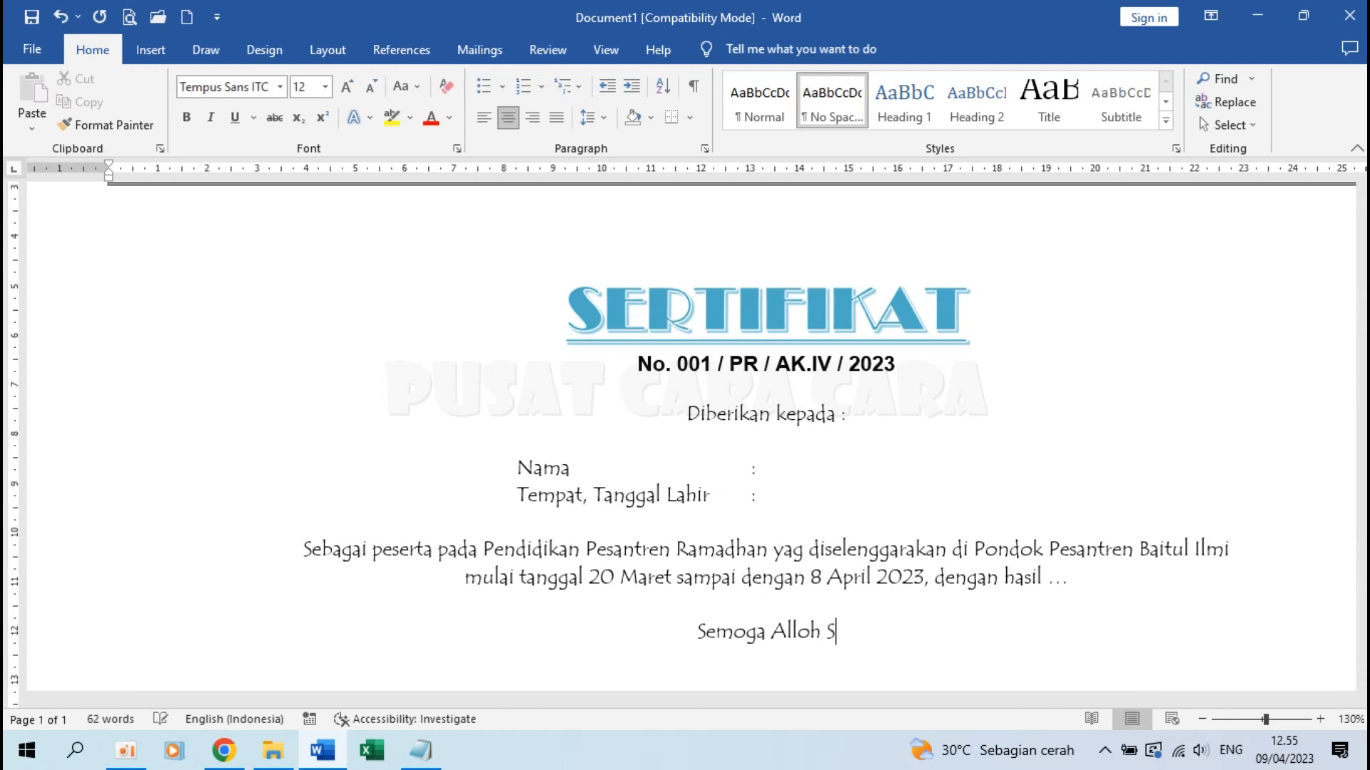
type("WT s")
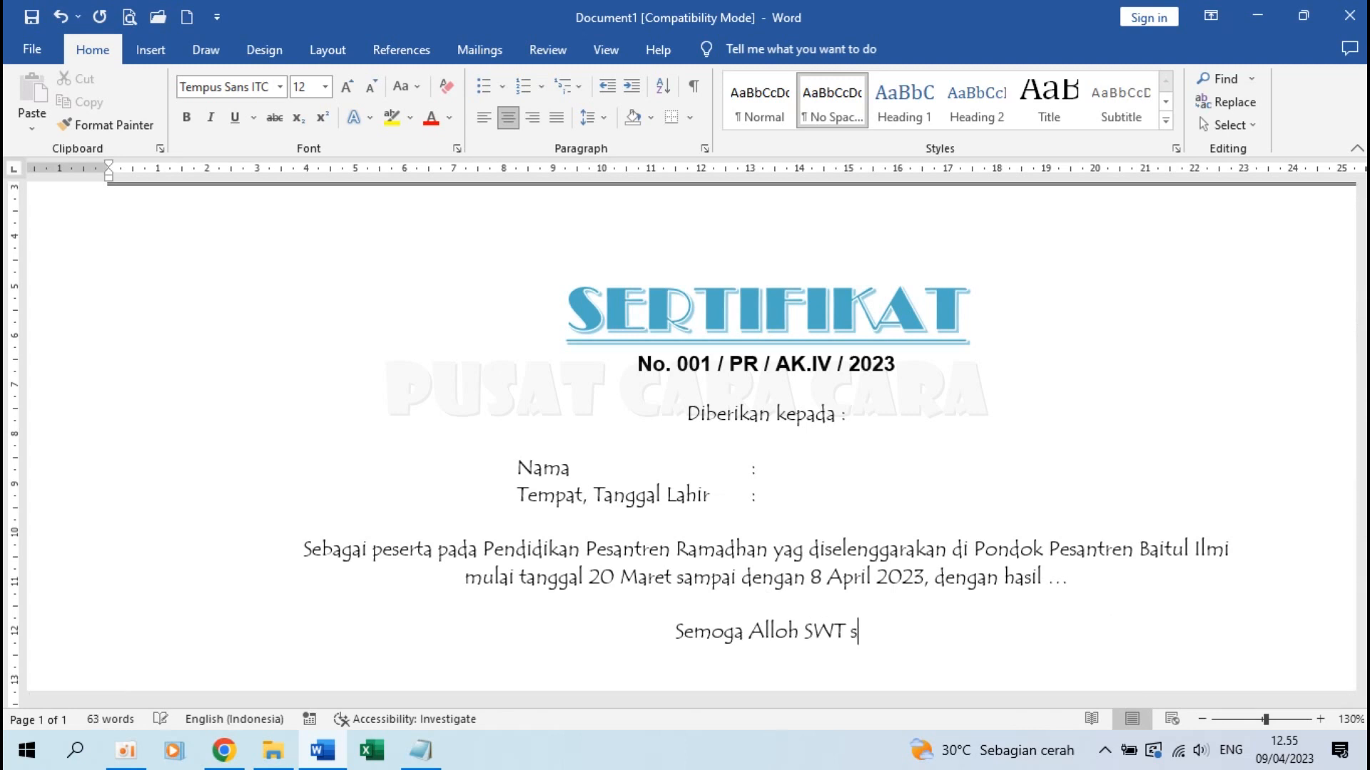
type("enantiasa mem")
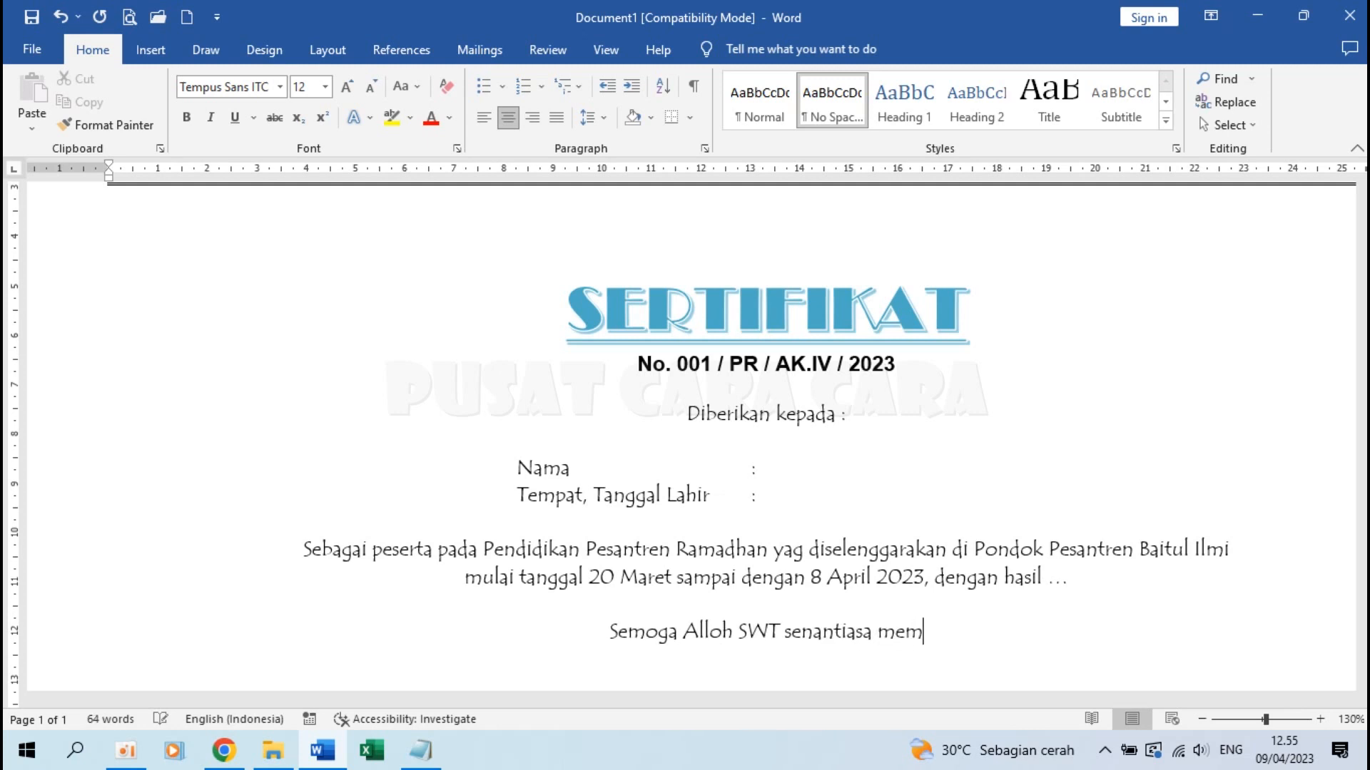
type("berikan pe")
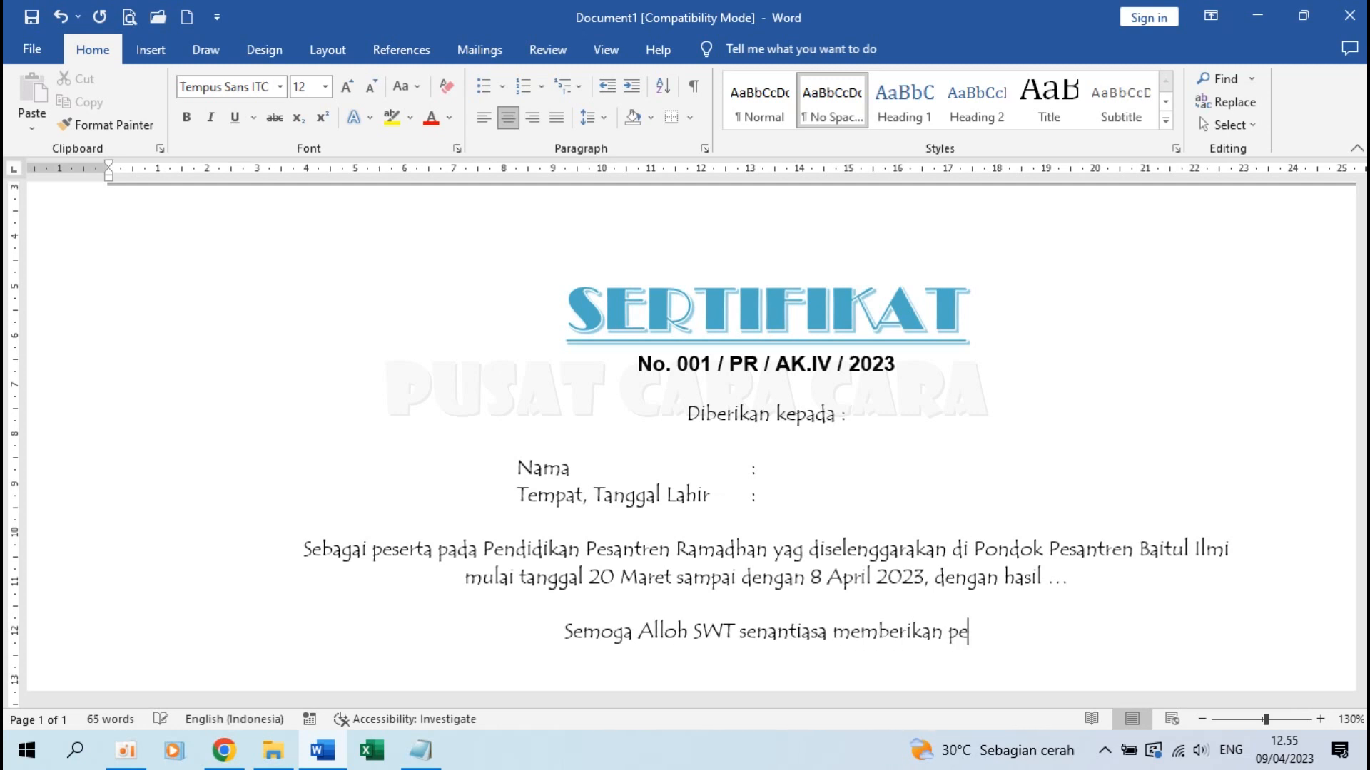
type("tunjuk ser")
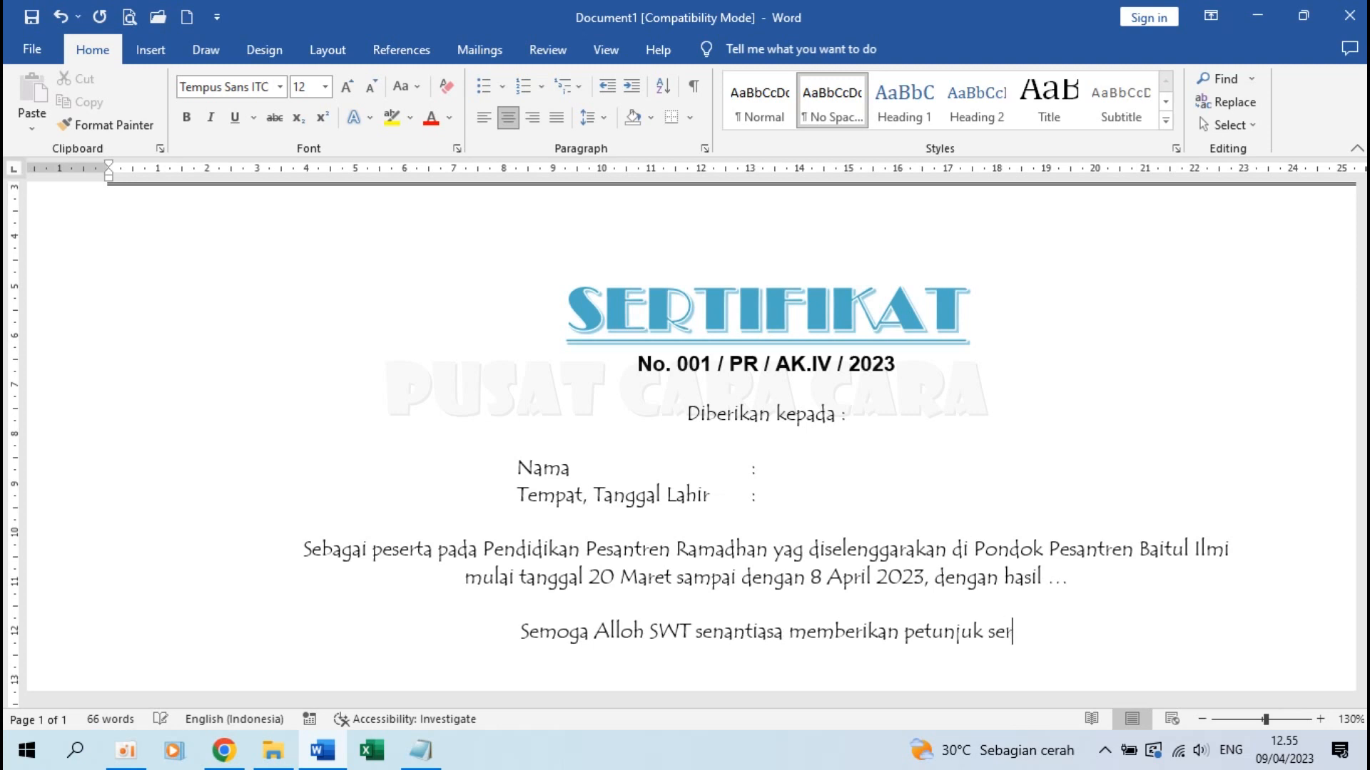
type("ta bimbingan")
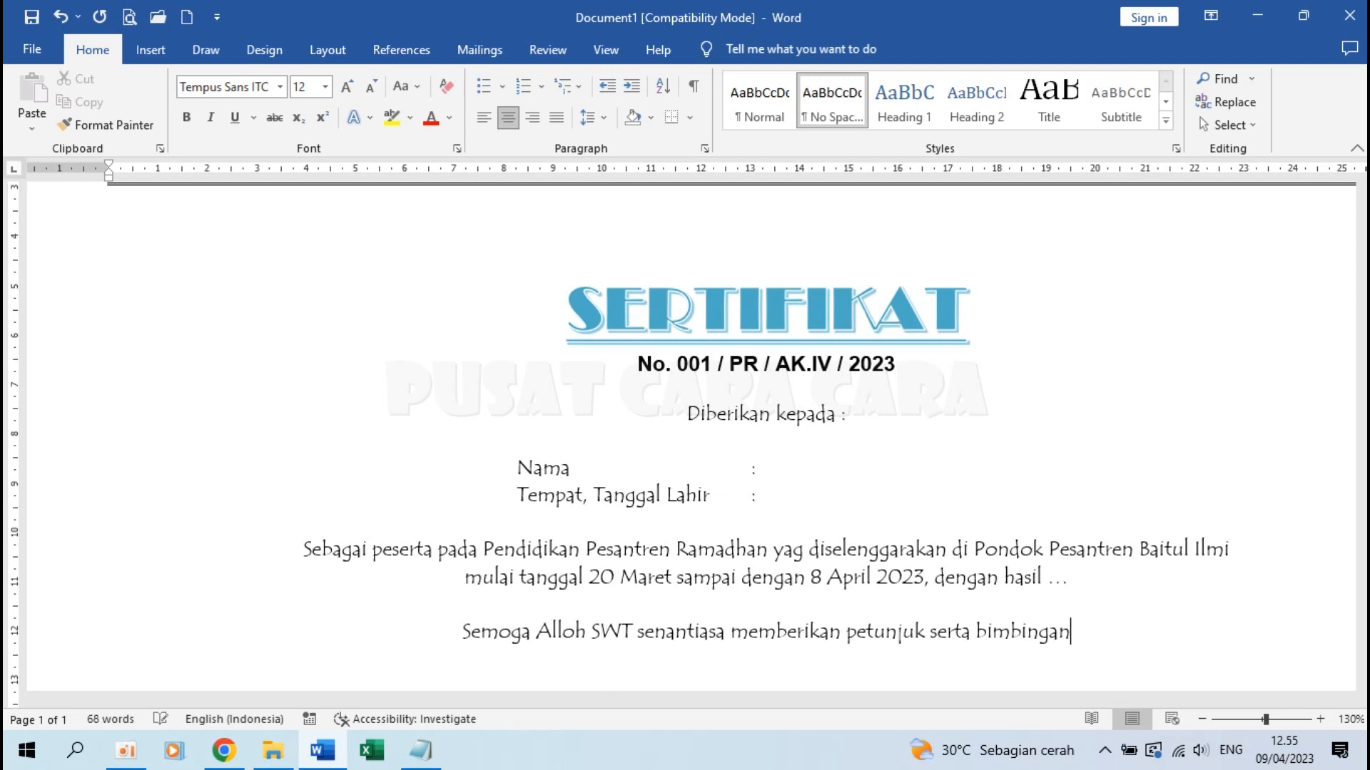
type("-Nya Dalam")
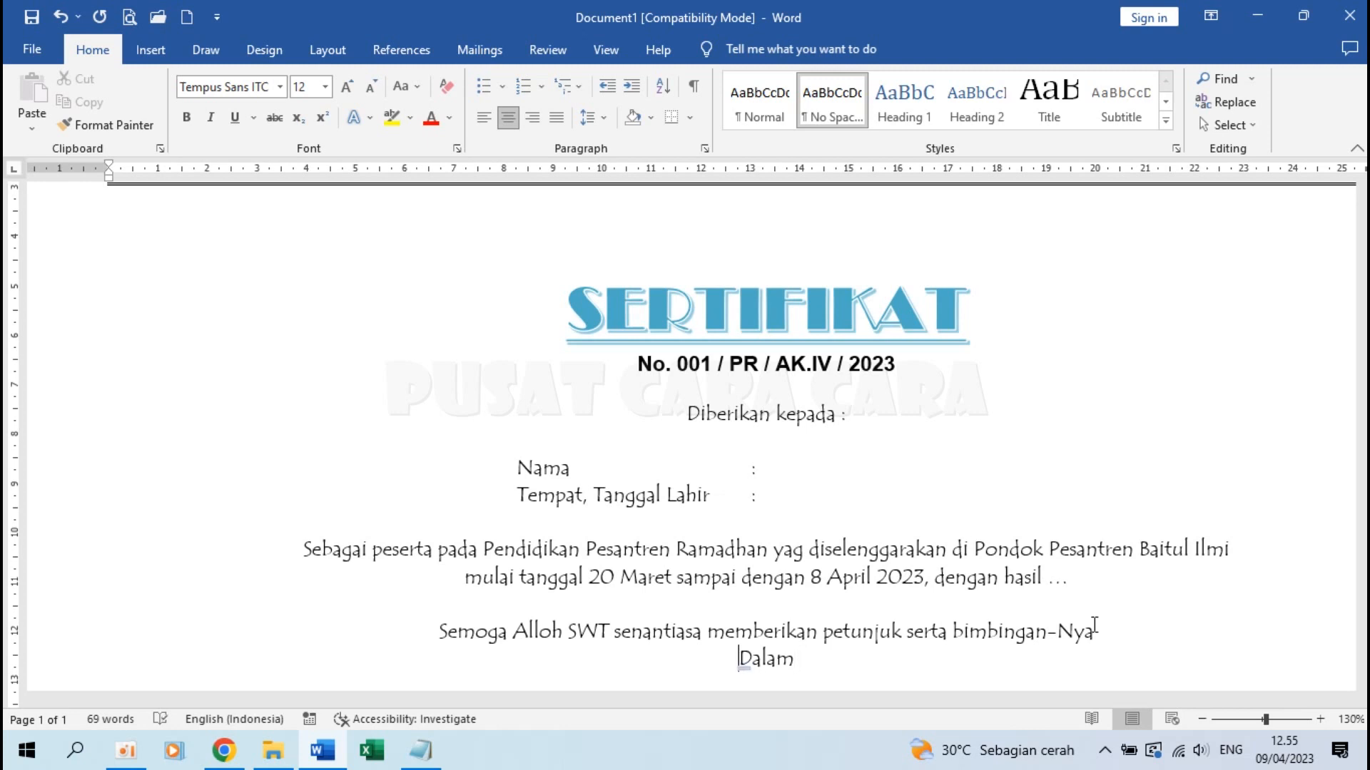
key("shift+Right")
type("d")
key("End")
type("mengamalkan serta menyebarluaskan ilmu yang telah didapatkan. Aamiin.")
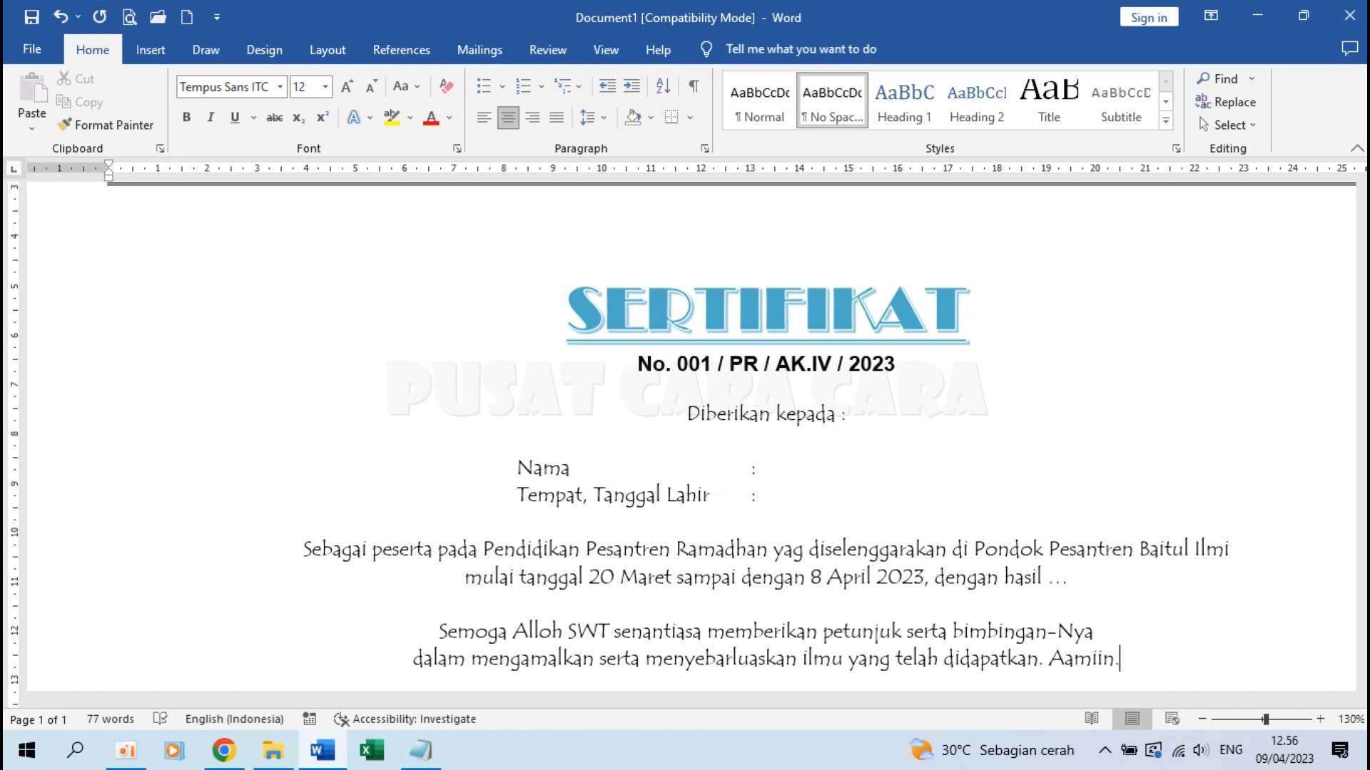
key("Return")
key("Return")
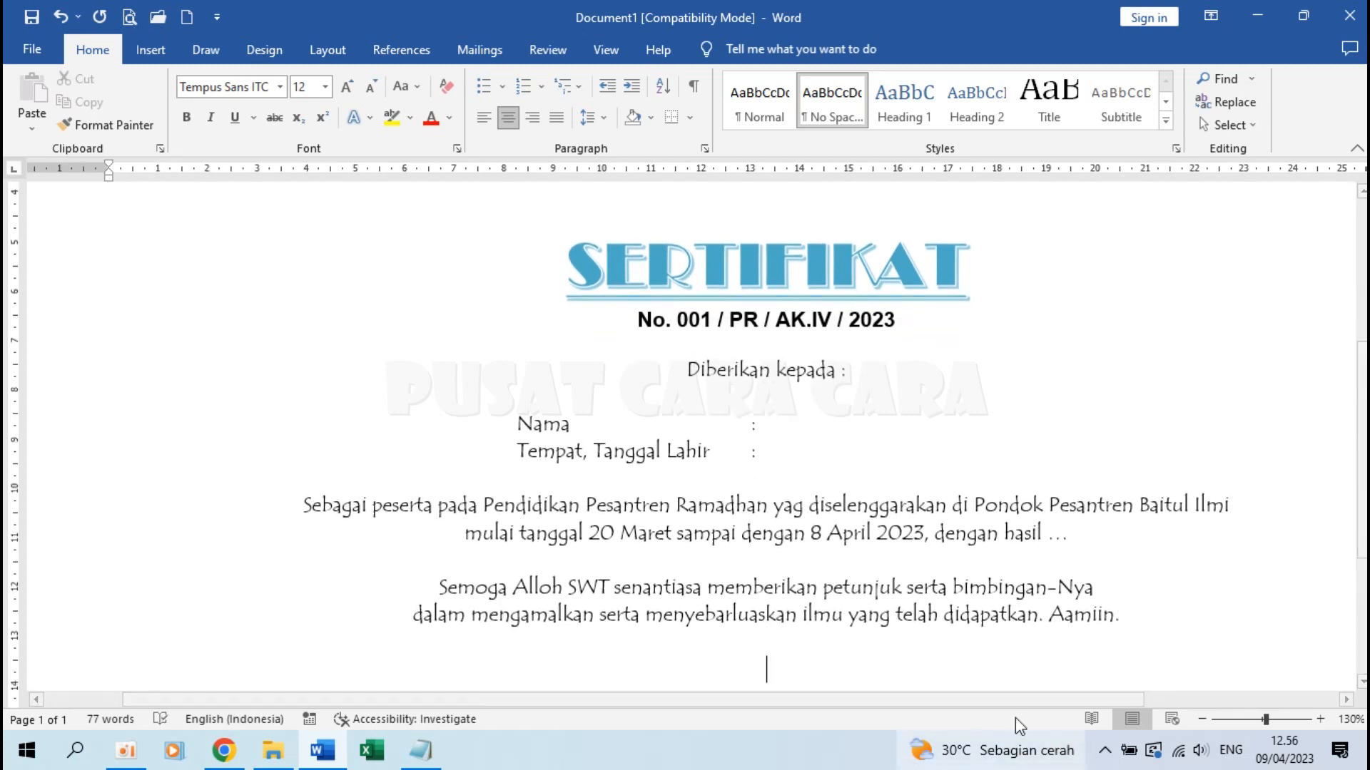
On the empty line below the closing paragraph, add a centre tab near 5 cm and a right tab at 21 cm
scroll(745, 457, "down", 4)
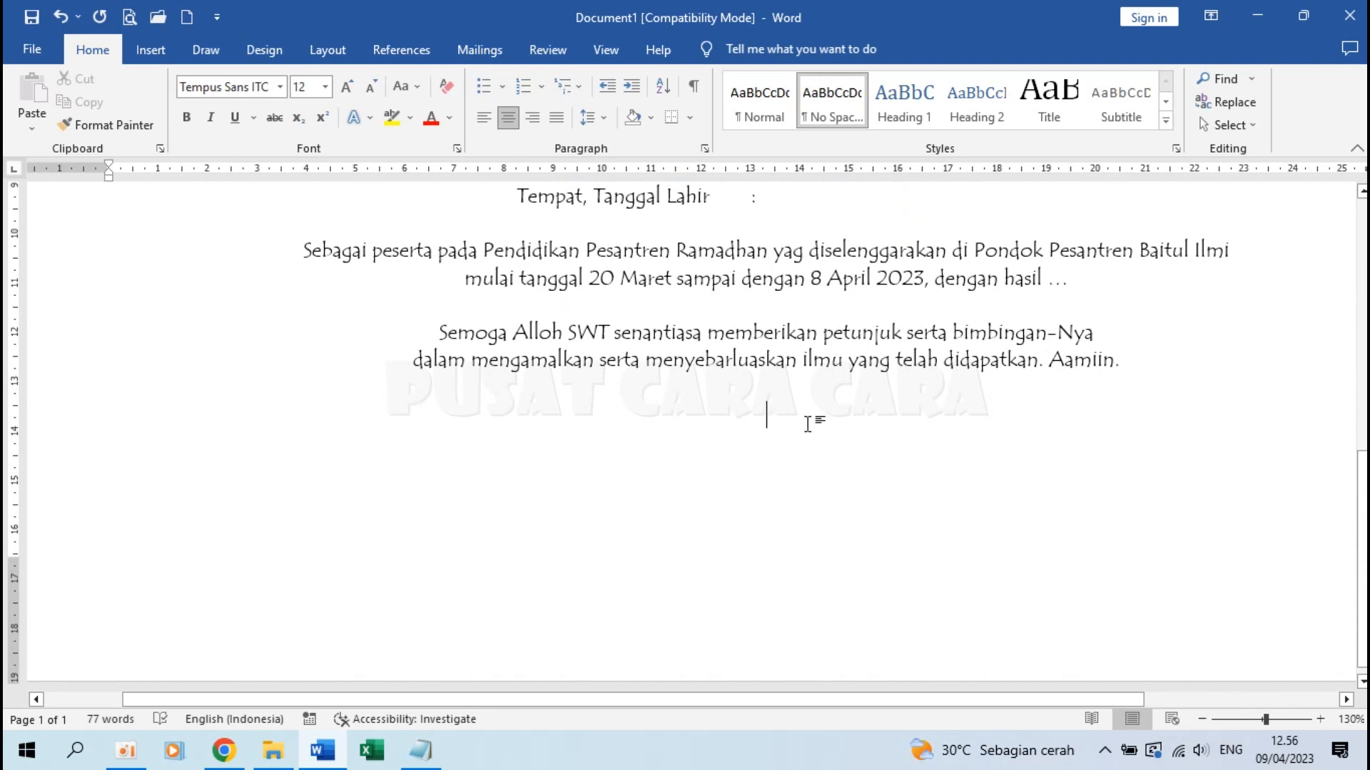
left_click(484, 121)
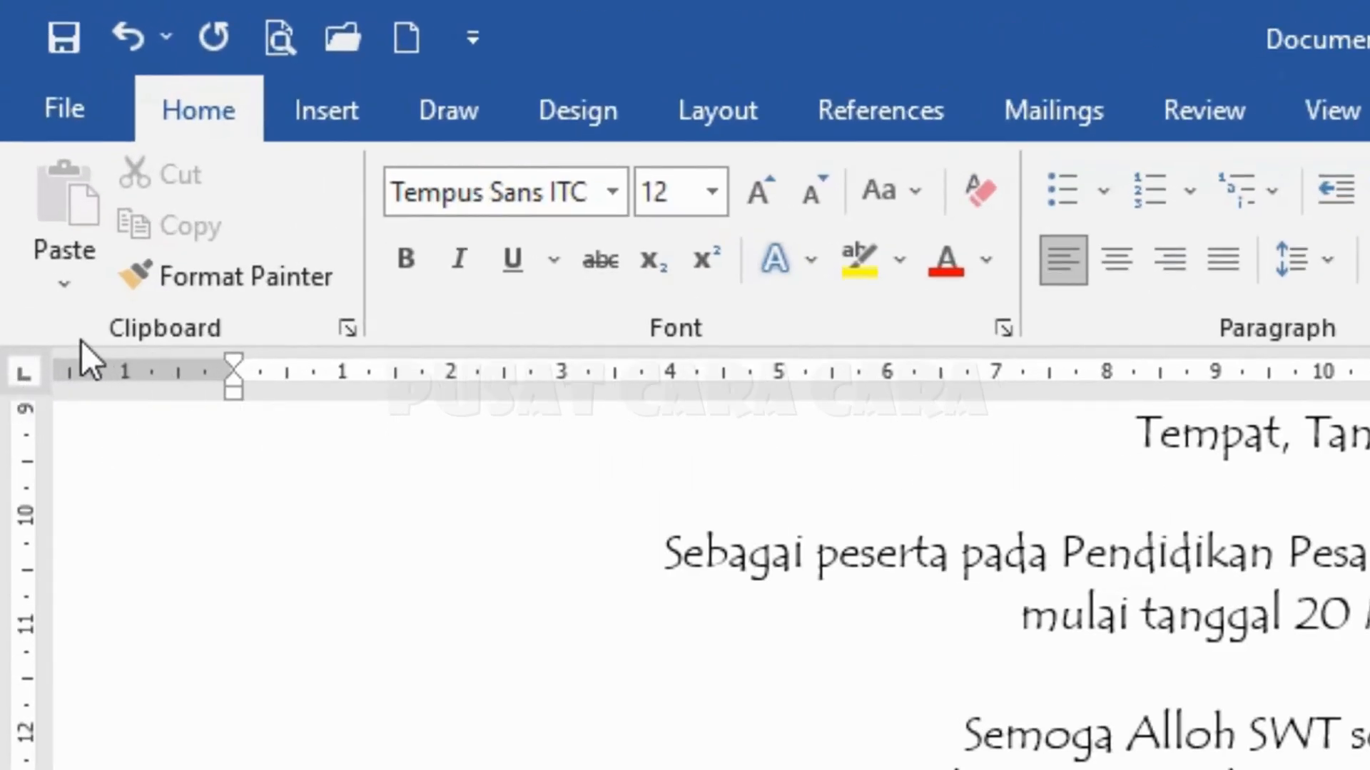
left_click(17, 373)
left_click(26, 373)
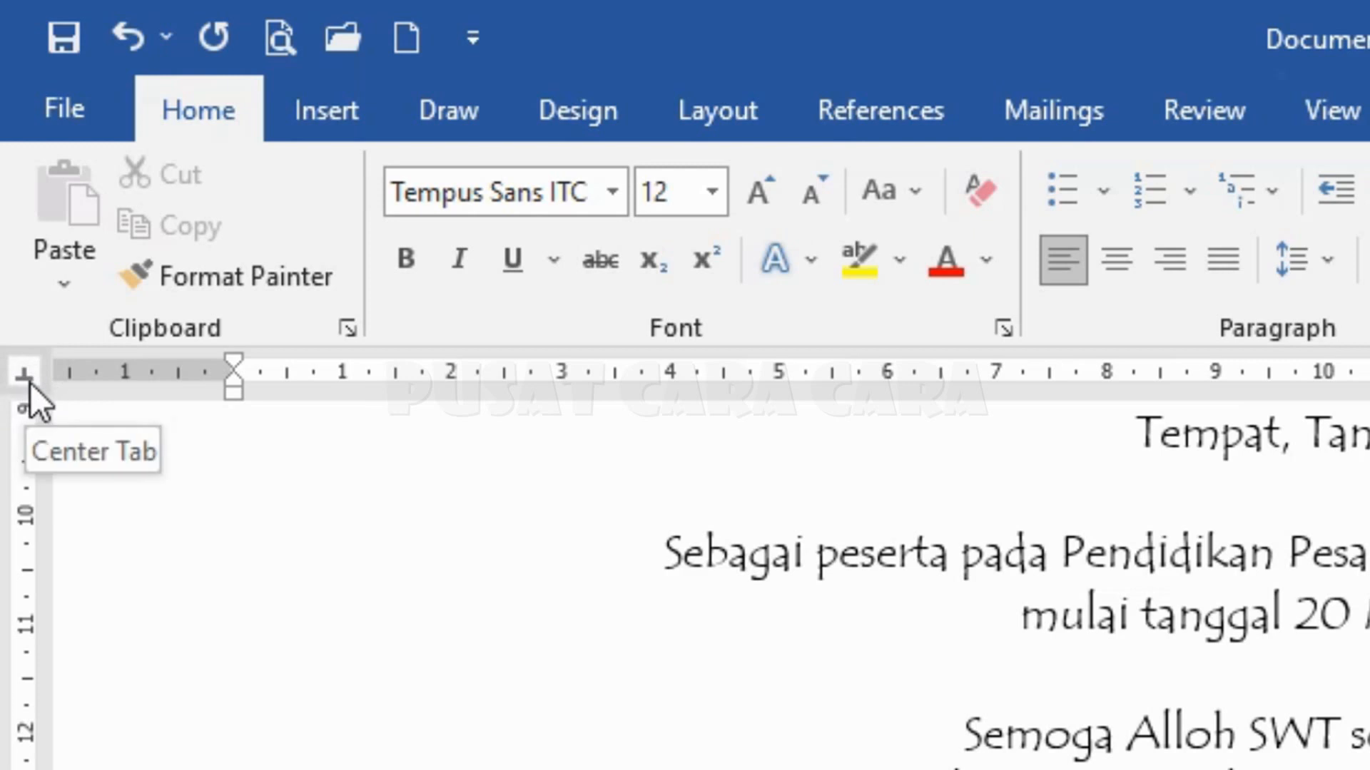
left_click(30, 381)
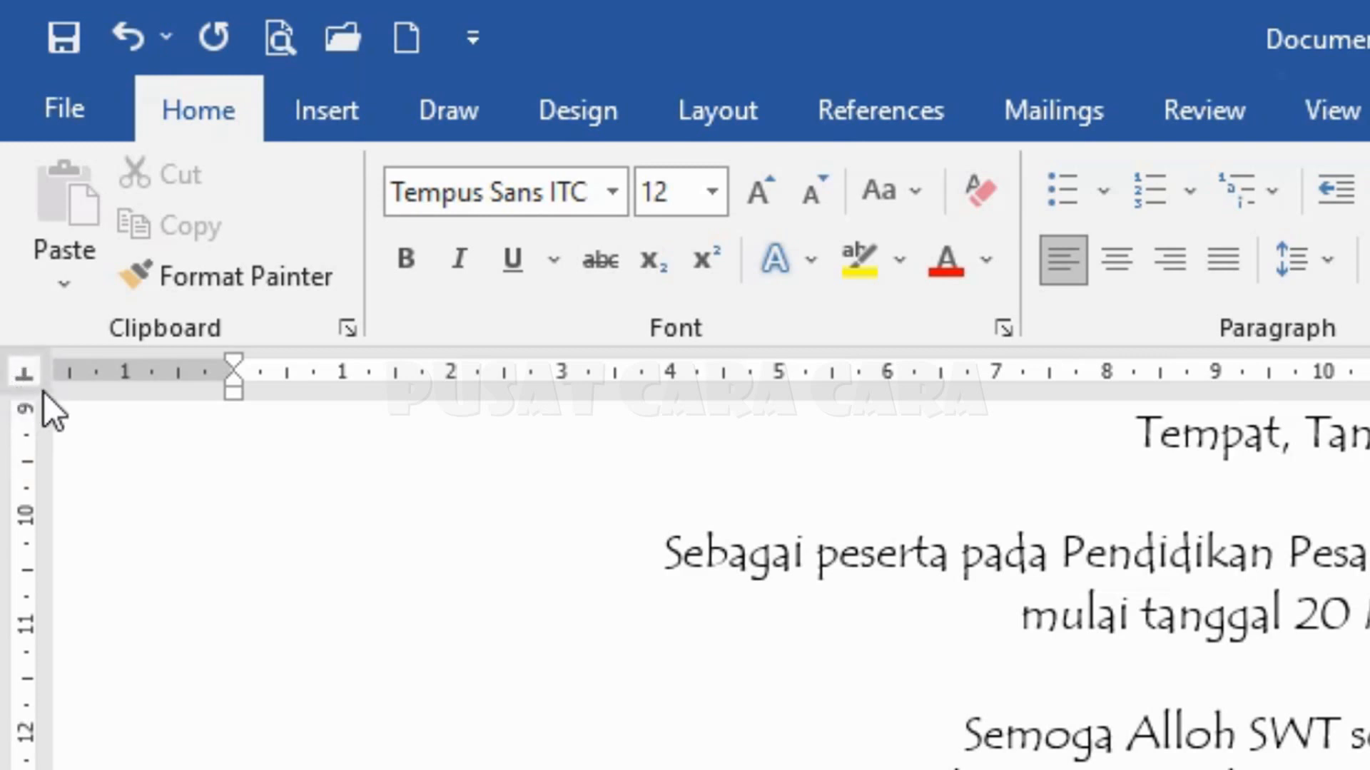
left_click(23, 371)
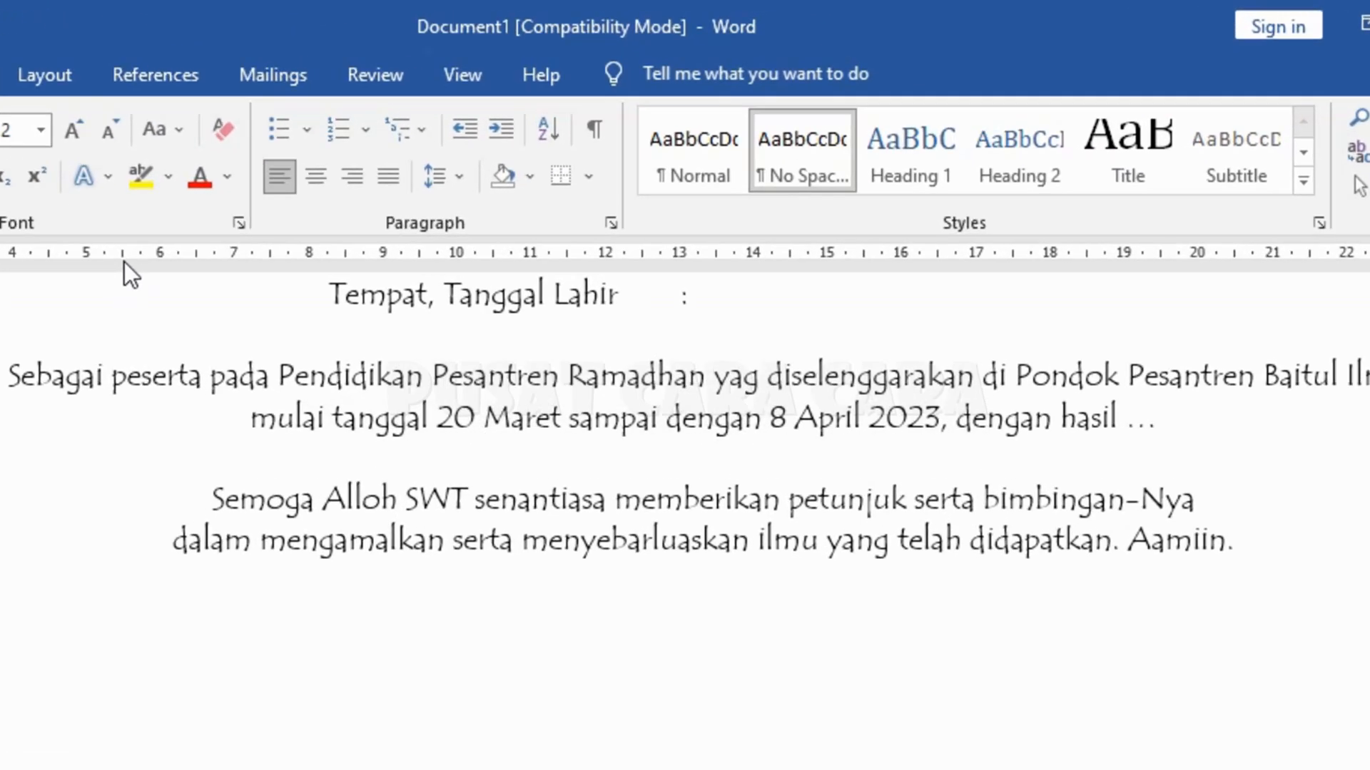
left_click(123, 258)
left_click(1272, 260)
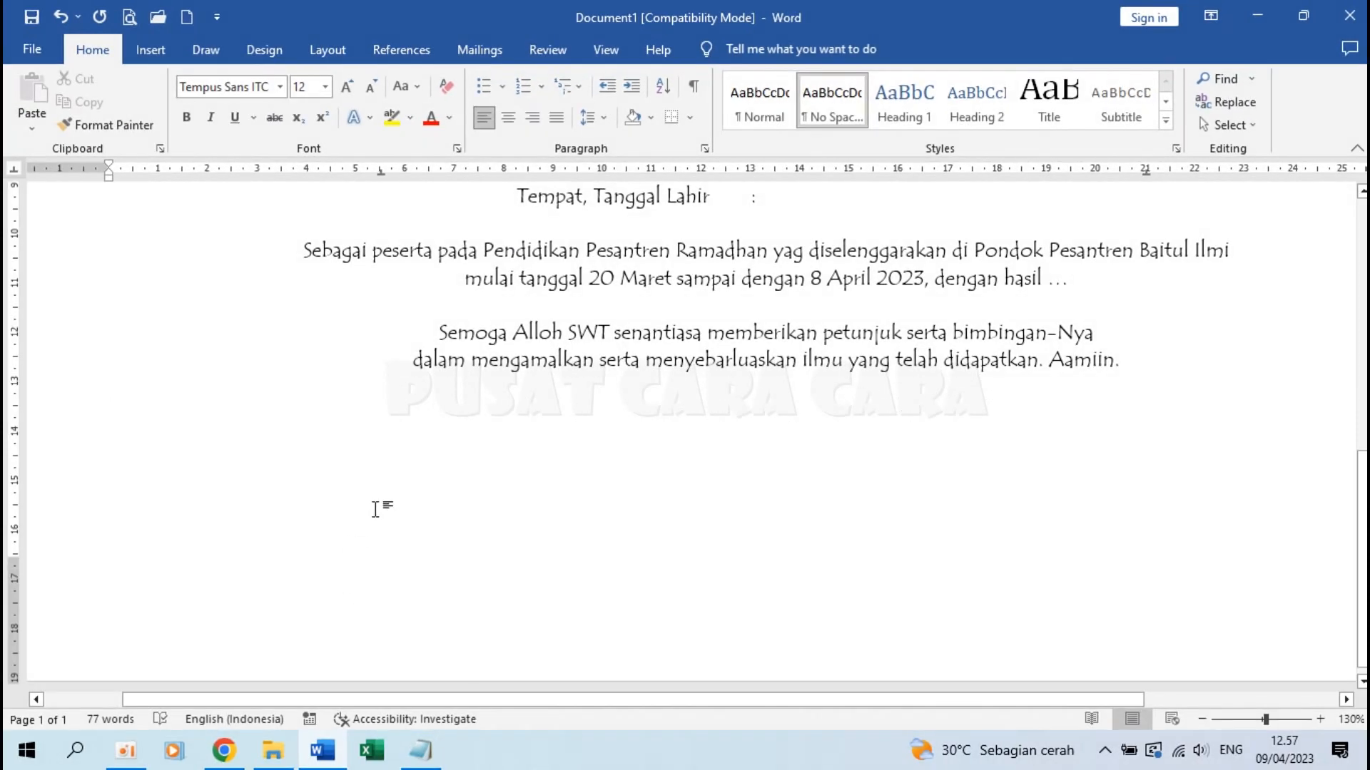
left_click_drag(381, 173, 381, 173)
left_click_drag(1146, 174, 1147, 175)
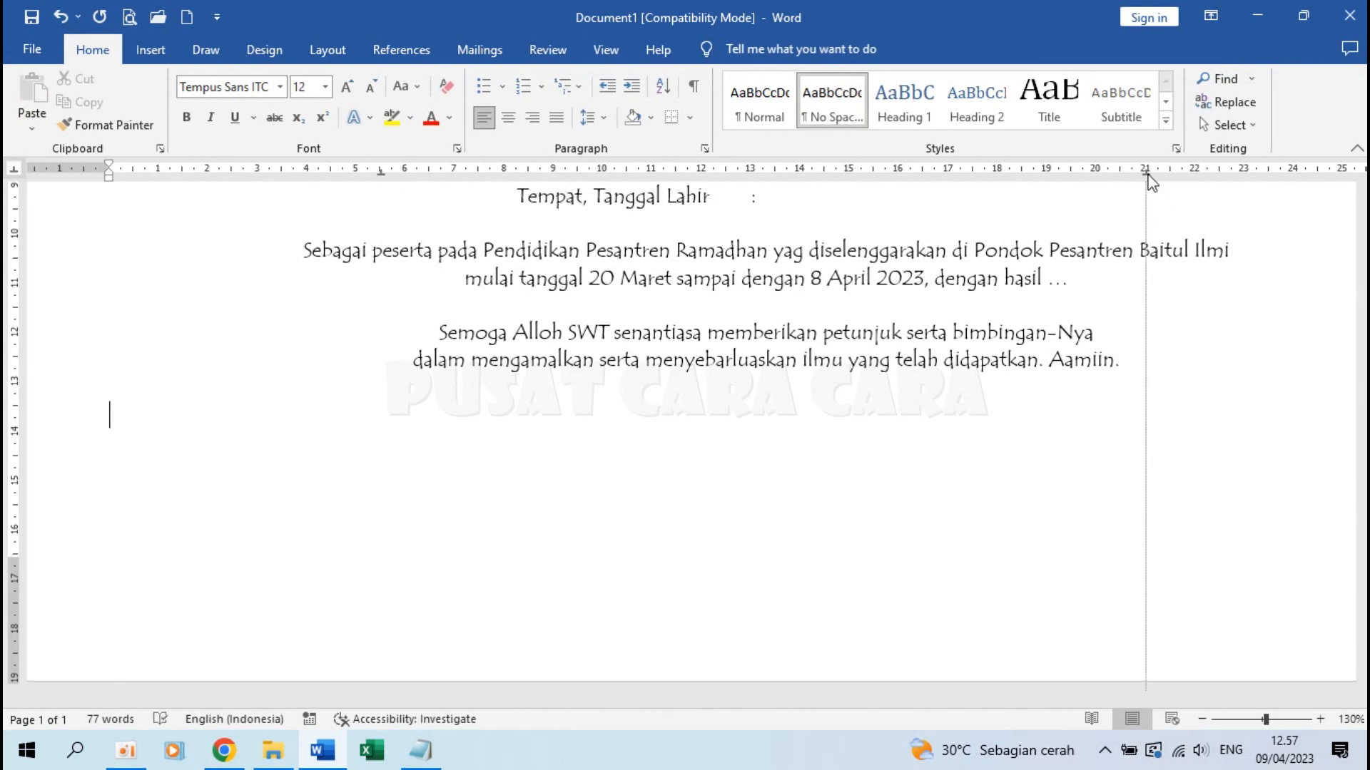
left_click_drag(1147, 175, 1148, 175)
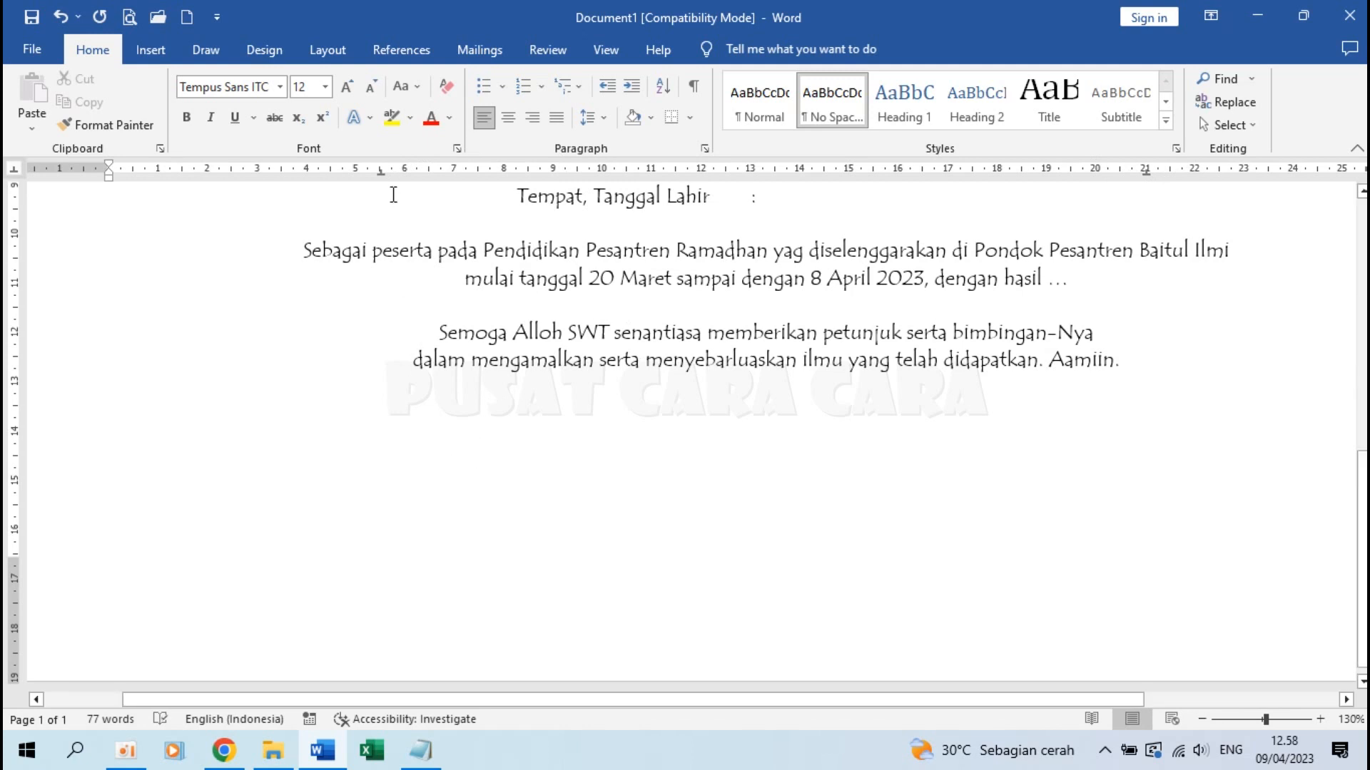
key("Tab")
left_click_drag(1147, 173, 1148, 175)
Type 'Sukamaju, 8 April 2023', then the headings 'Mengetahui:', 'Ketua Panitia,' and 'Pembina Pondok Pesantren,' at the tabs
type("Sukamaju,")
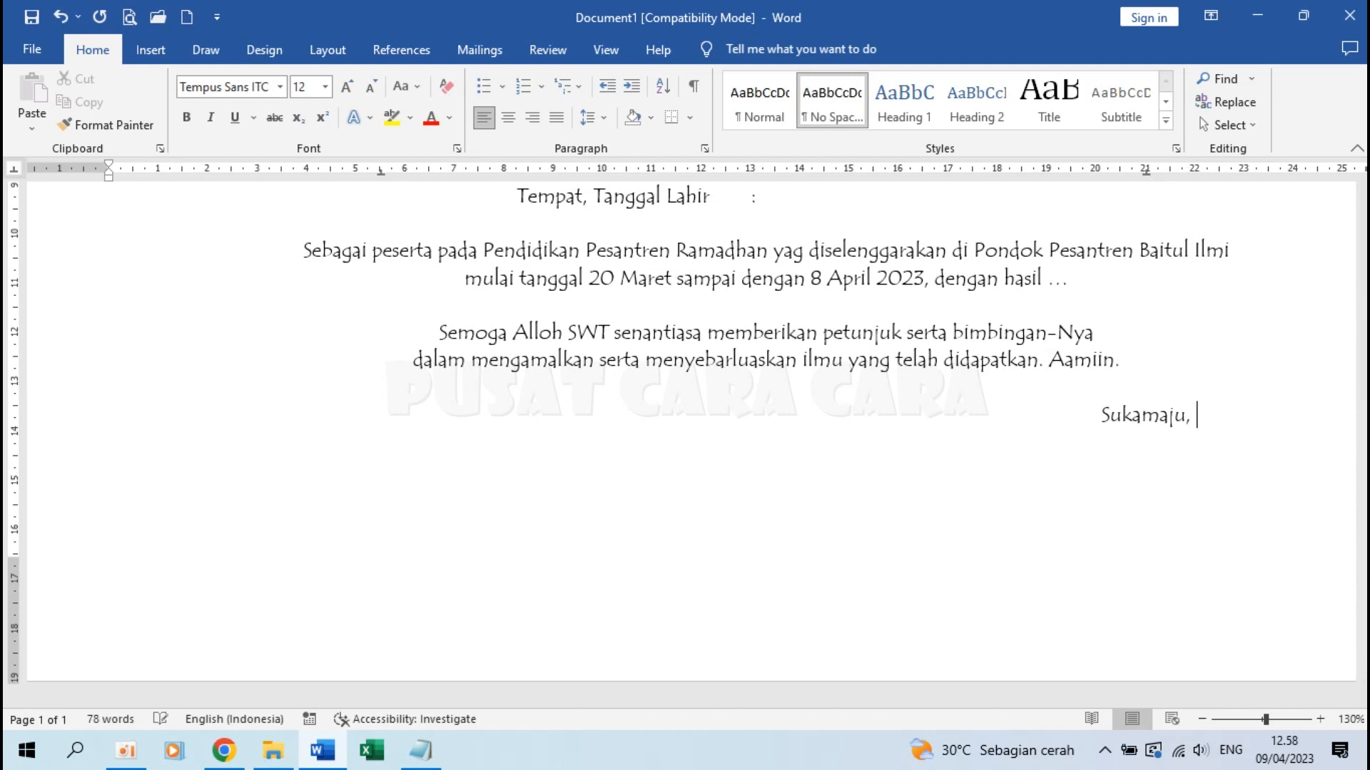
type(" 8 April")
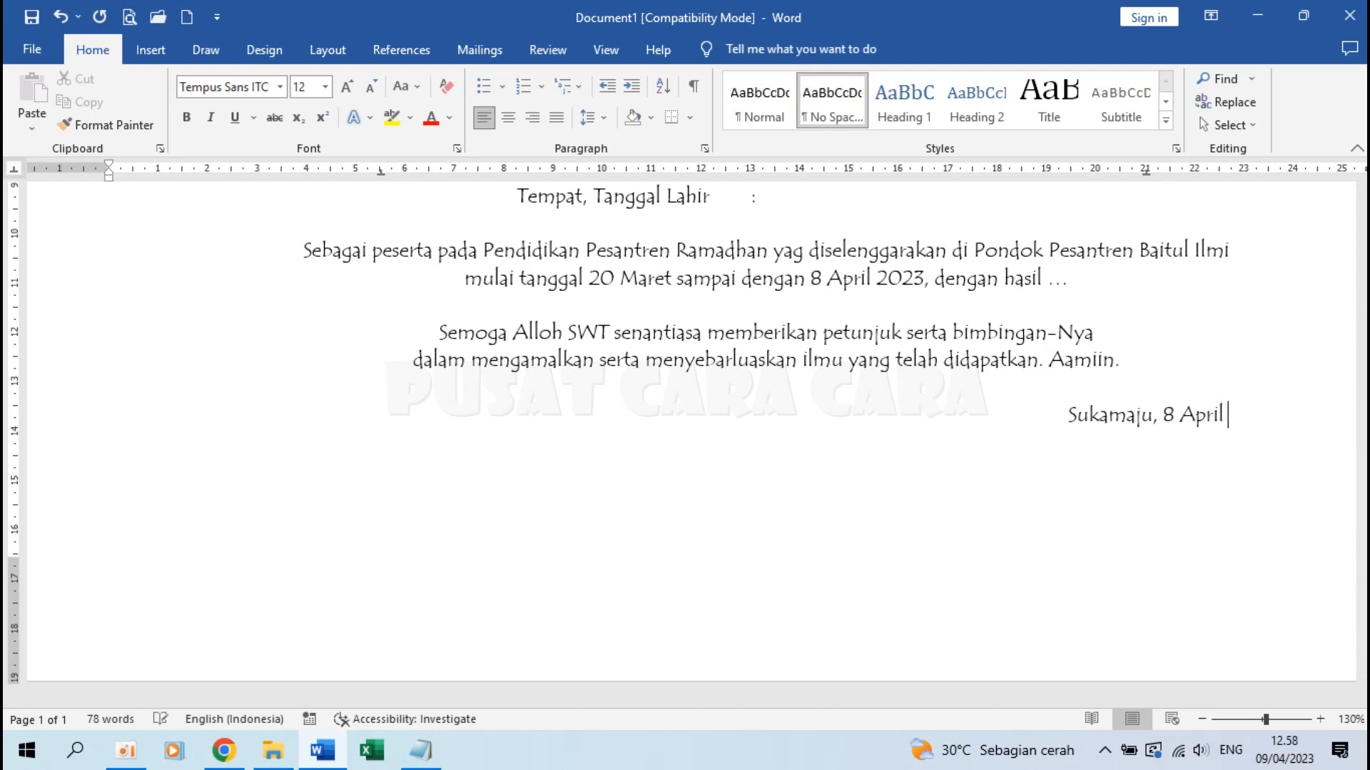
type(" 2023")
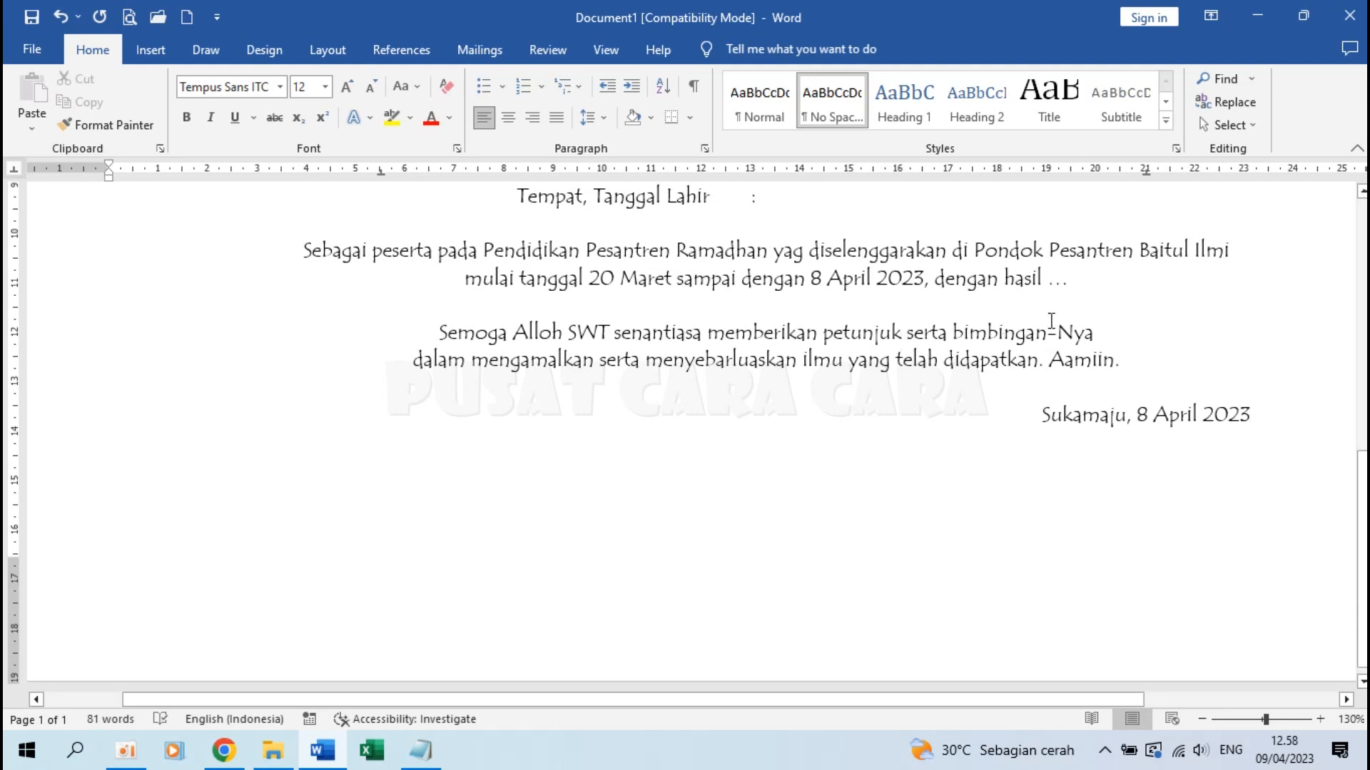
key("Tab")
type("Mengetahui")
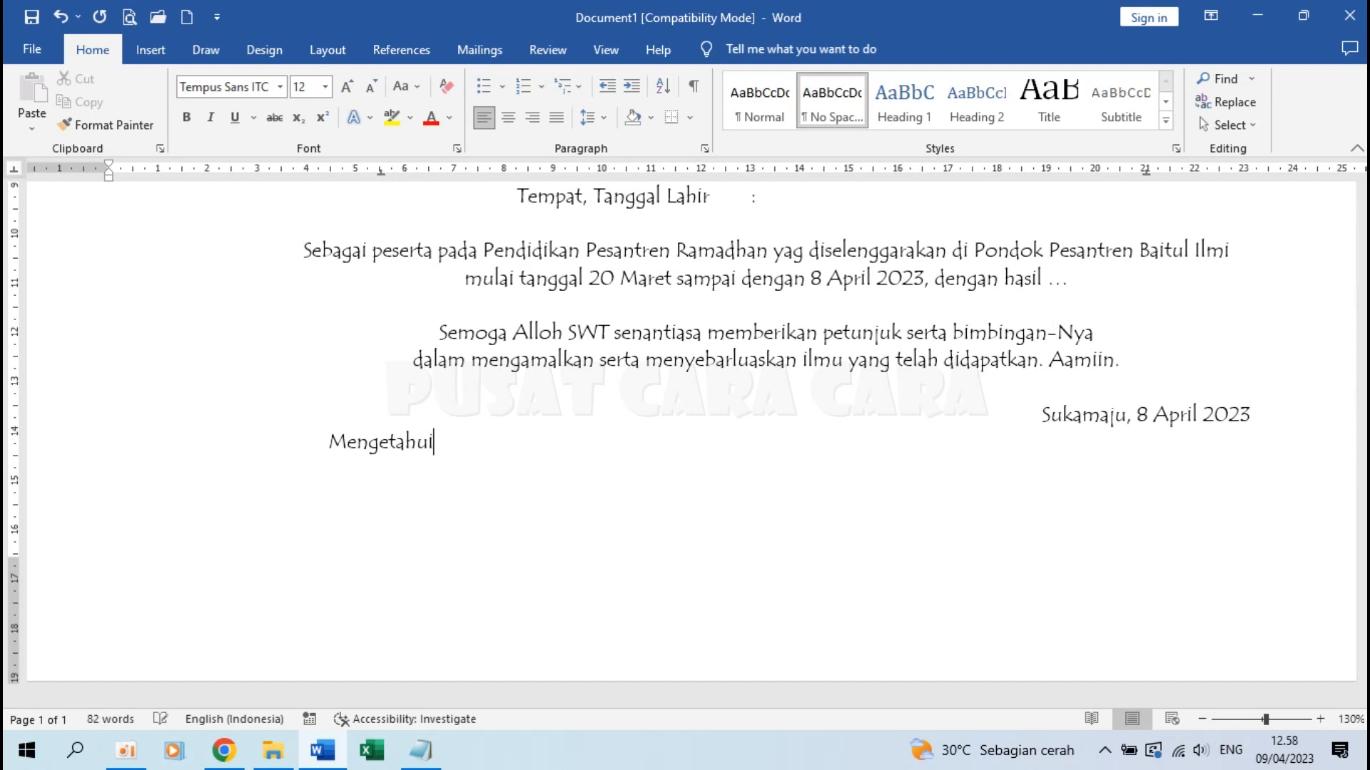
type(":")
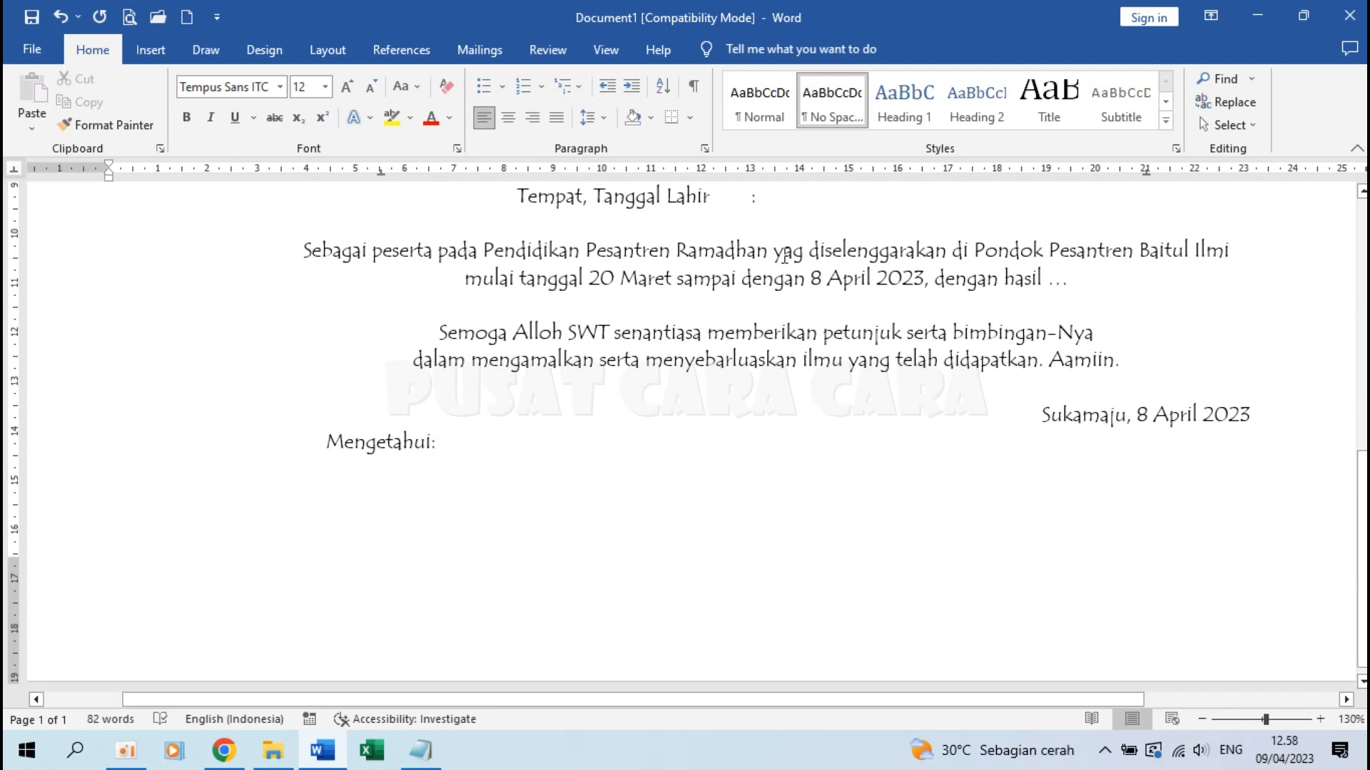
key("Tab")
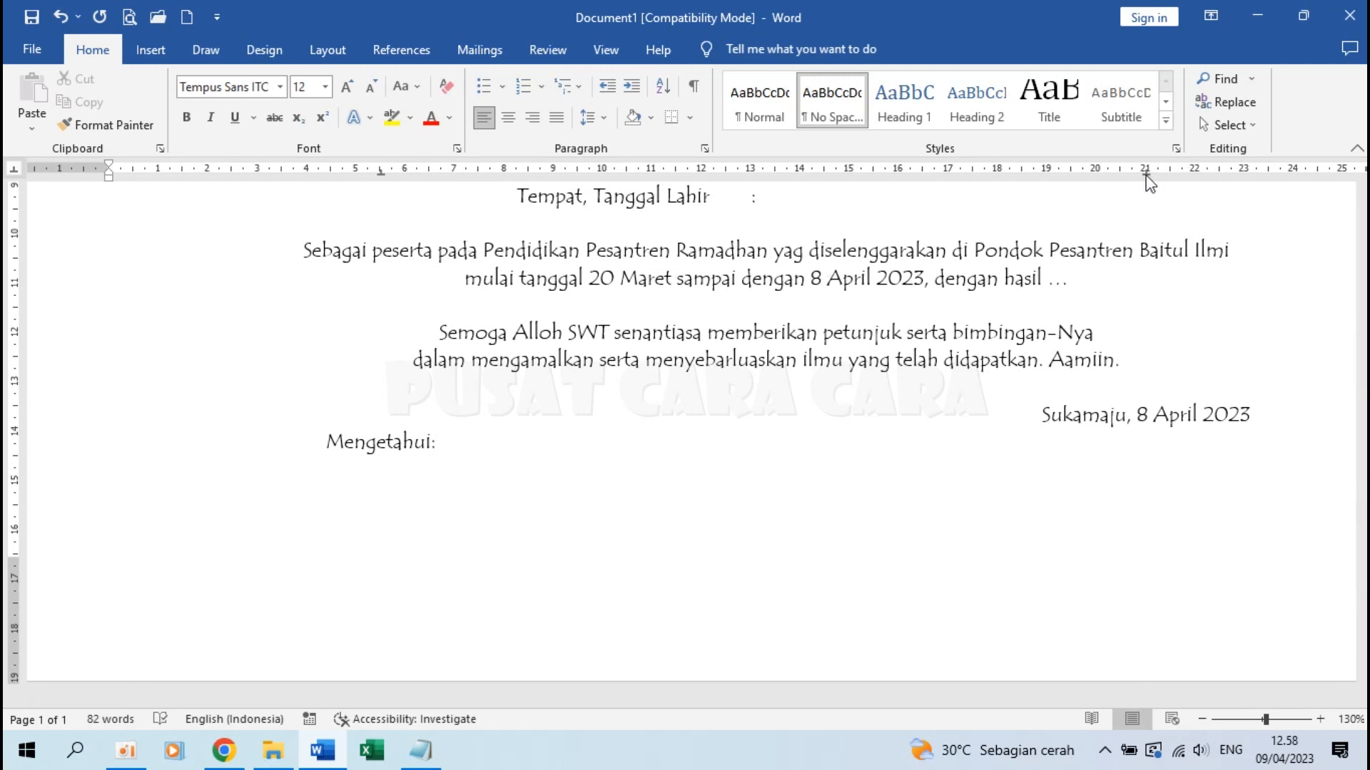
type("K")
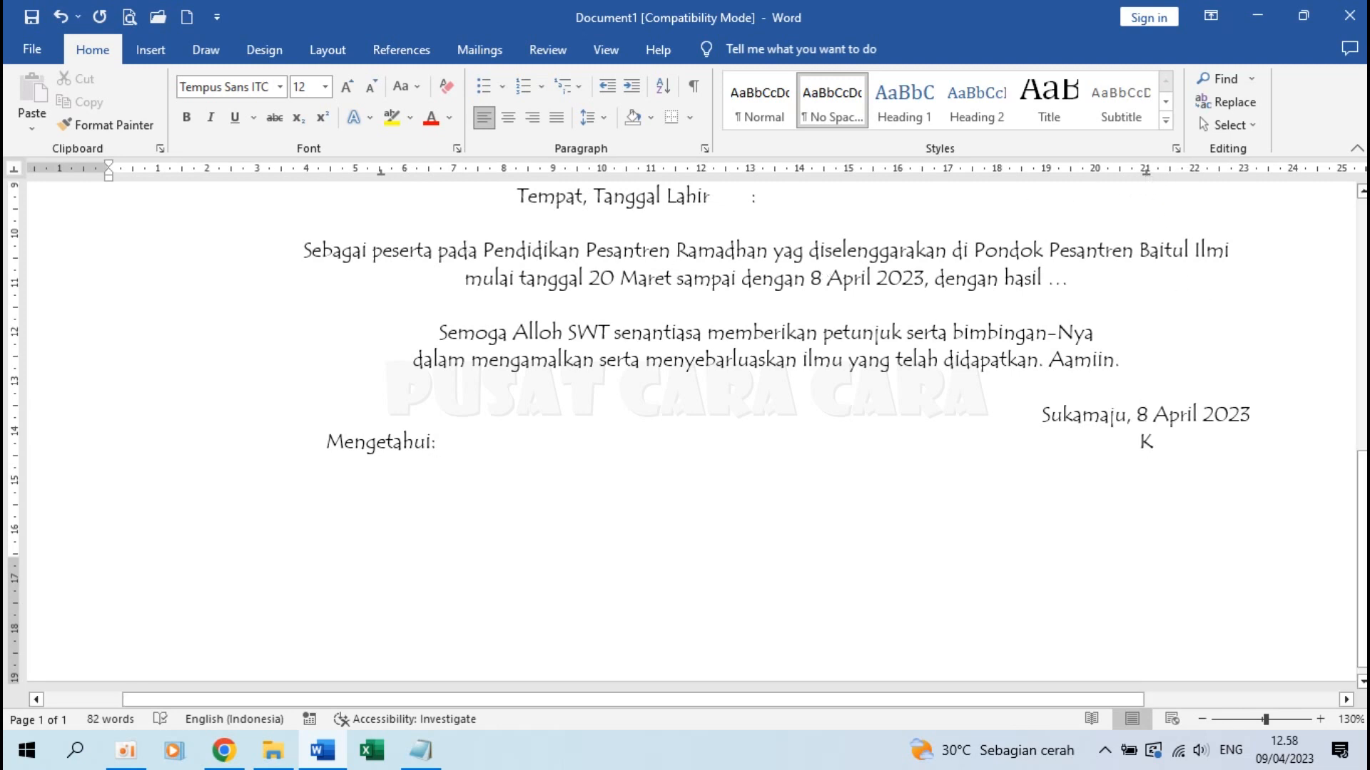
type("etua Panitia,")
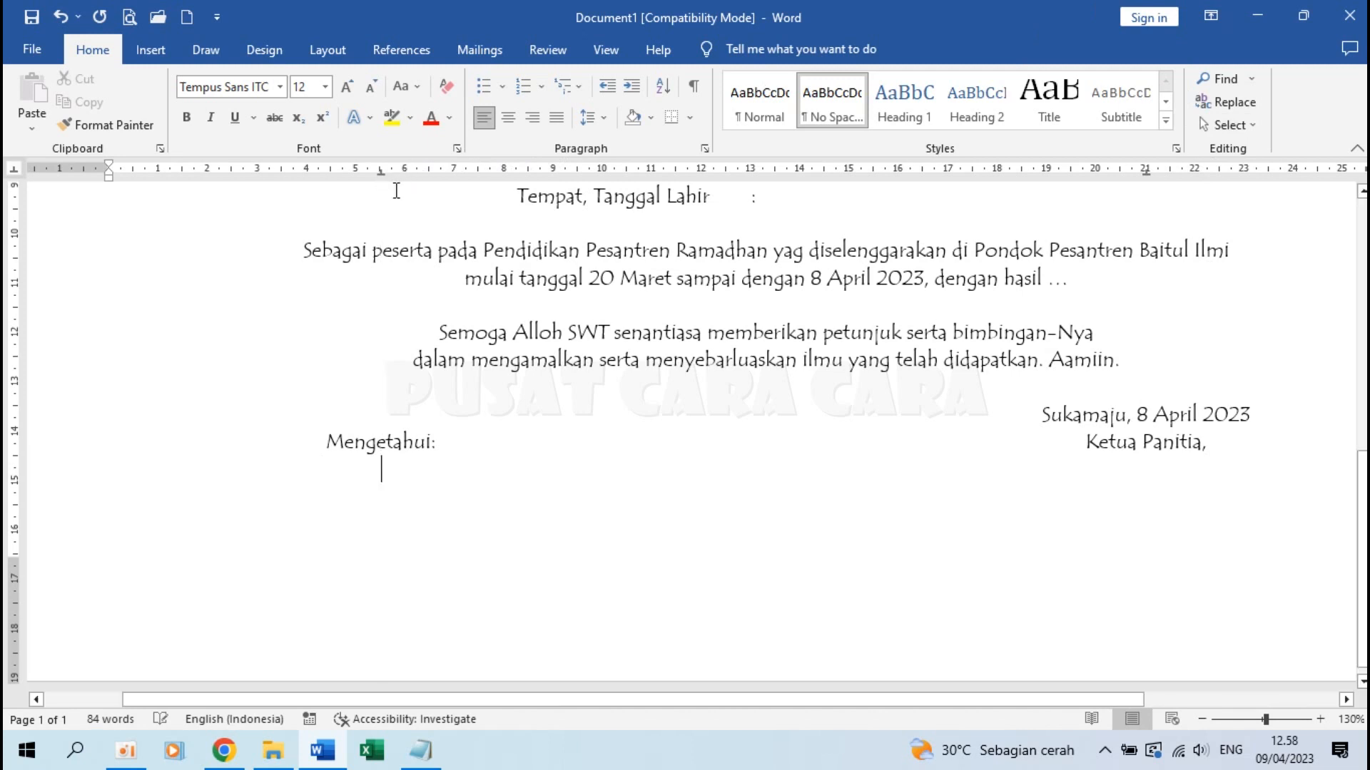
type("Pe")
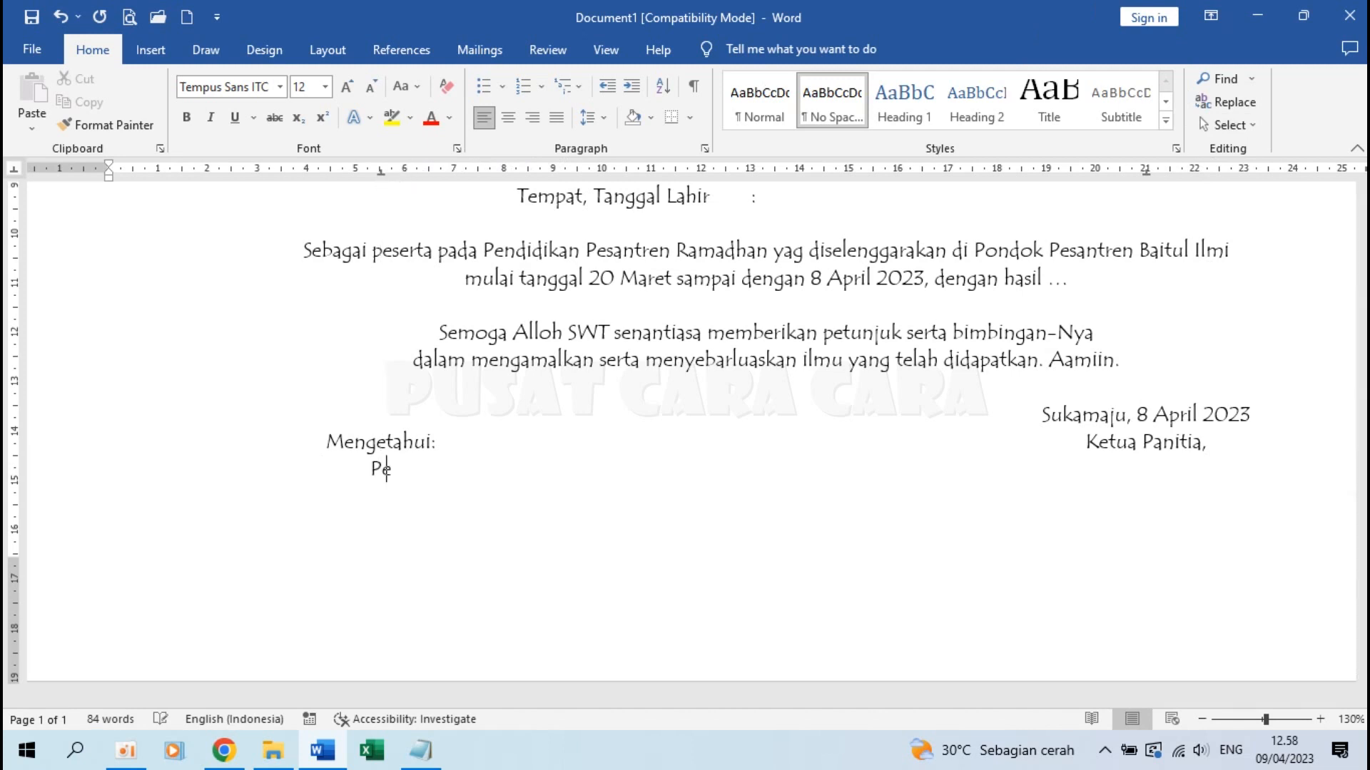
type("mbina Pondok")
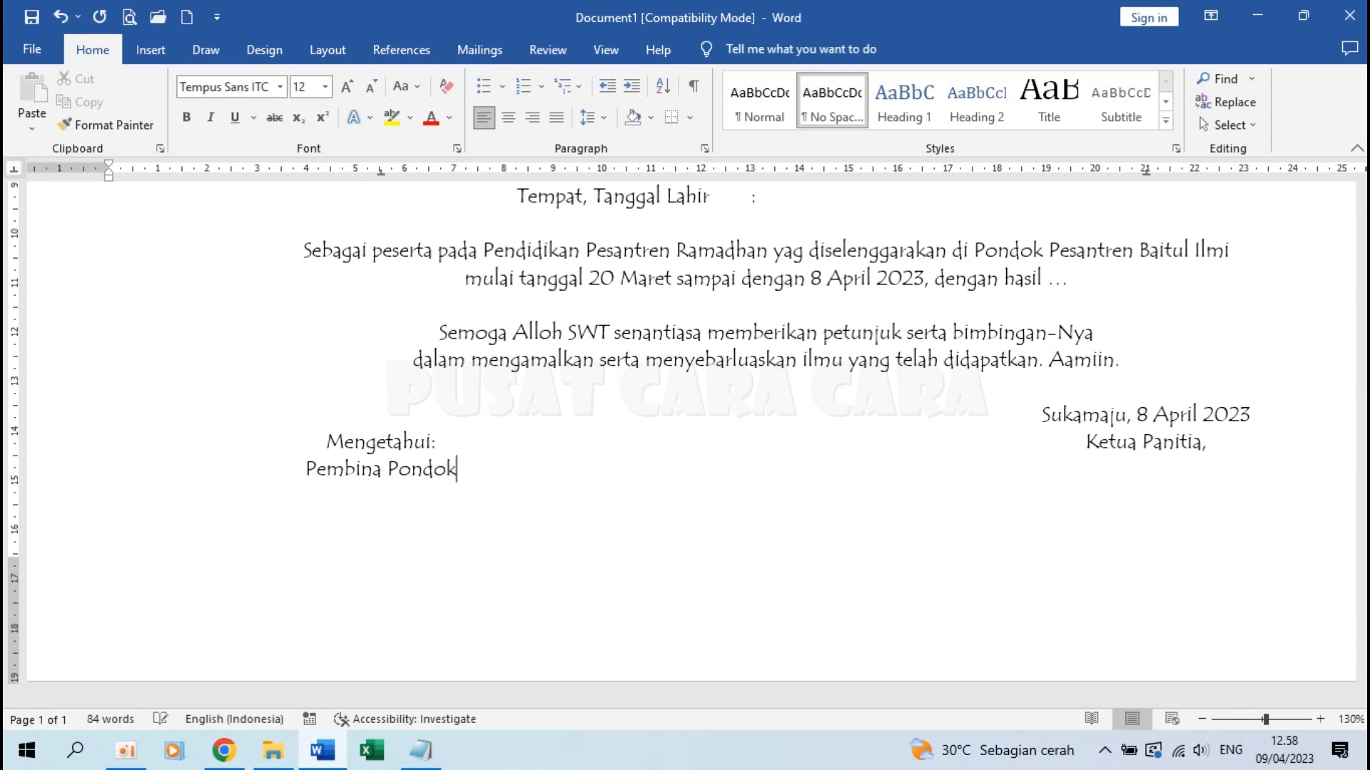
type(" Pesantren,")
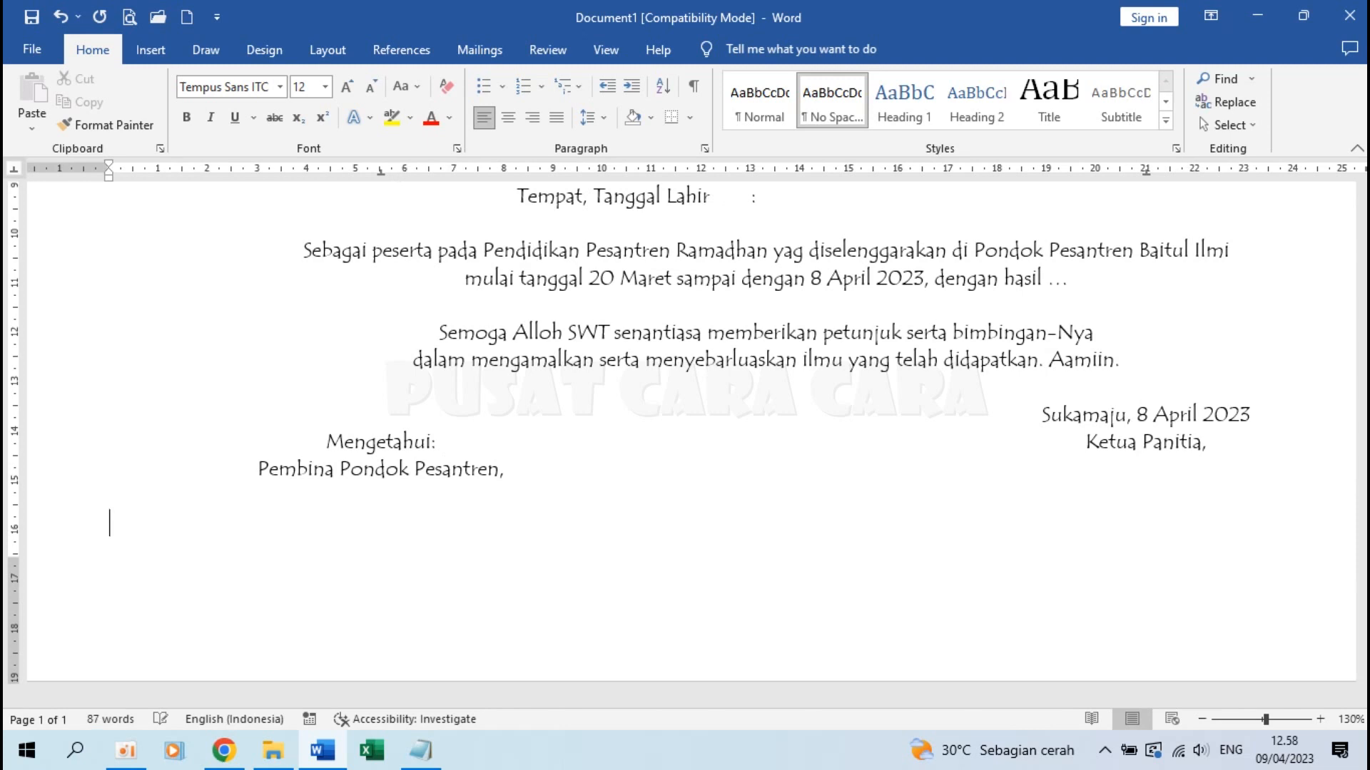
key("Return")
key("Return")
key("Return")
key("Return")
key("Return")
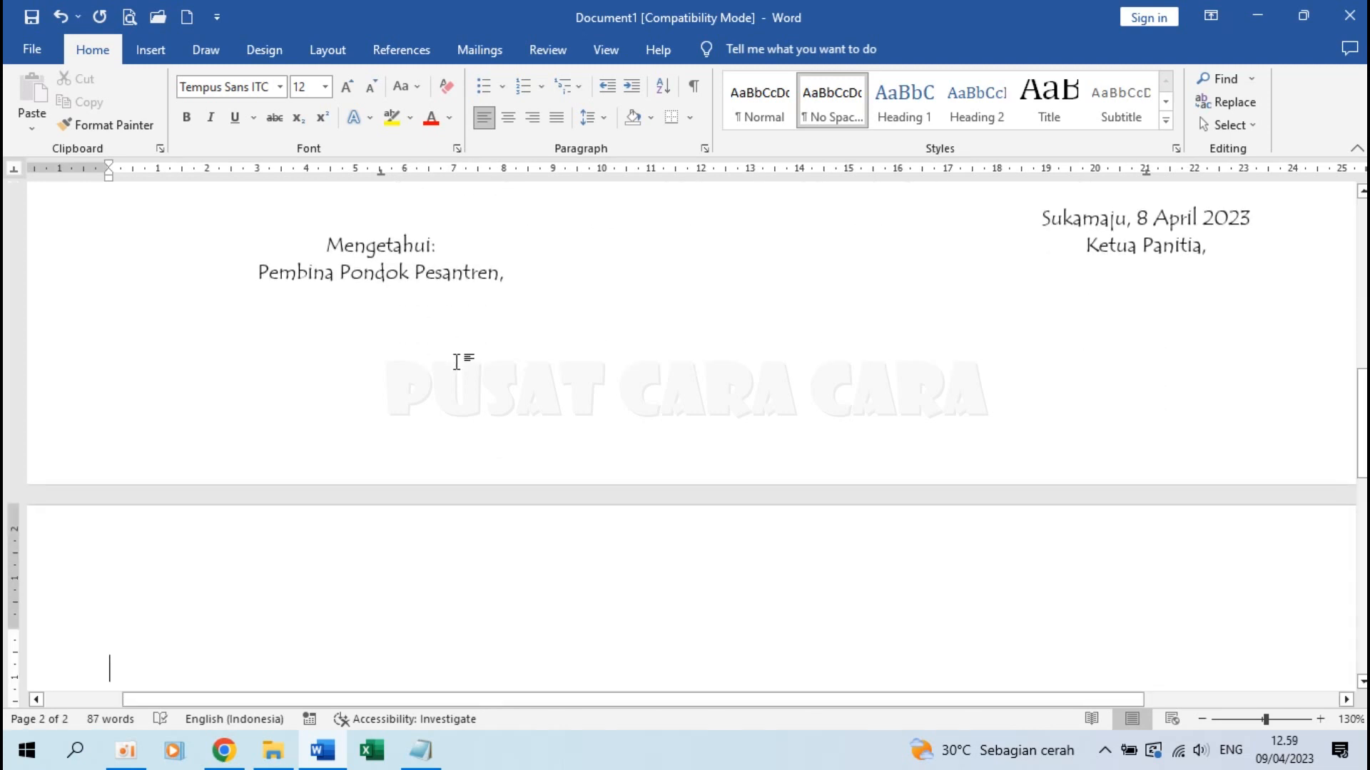
scroll(286, 320, "down", 1)
Type the Pembina signer's name and title, then begin the Ketua Panitia signer's name at the right tab
scroll(286, 319, "down", 2)
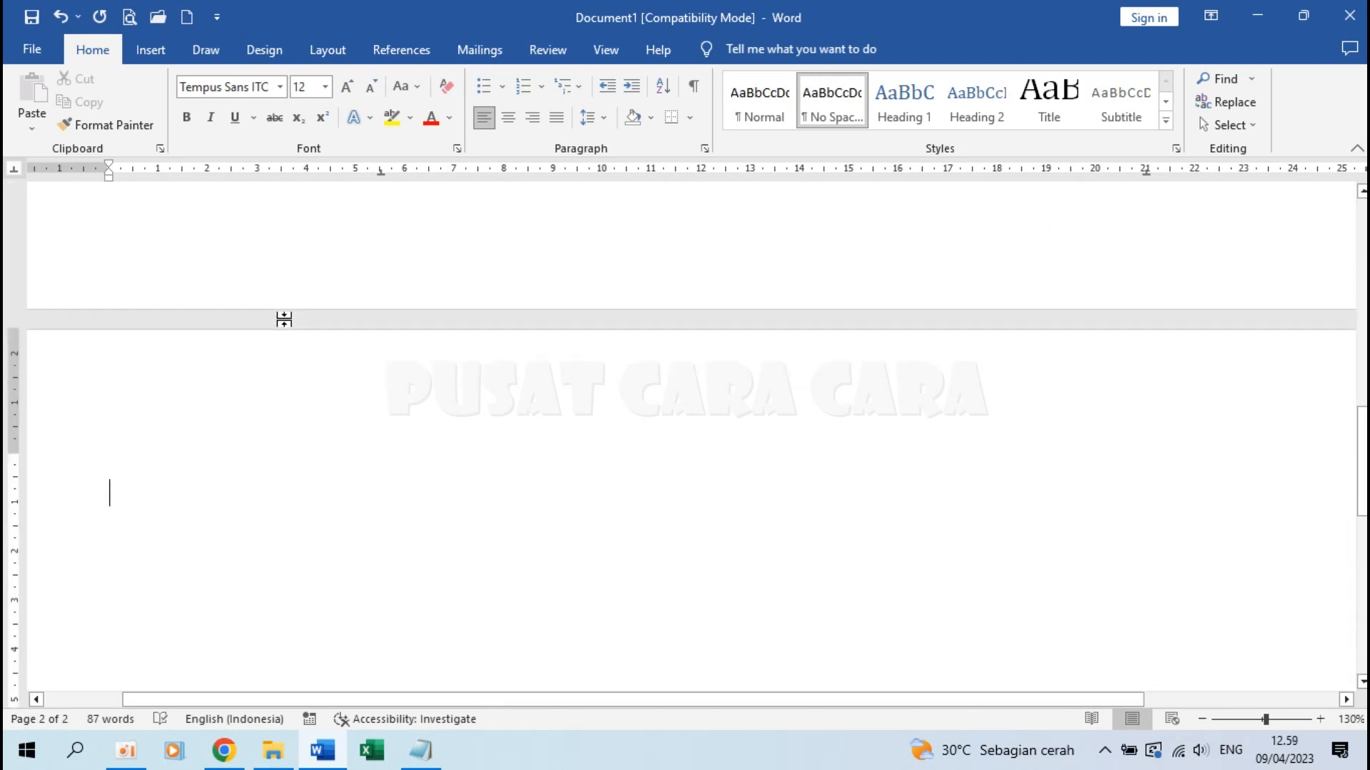
scroll(284, 319, "up", 3)
scroll(285, 314, "down", 1)
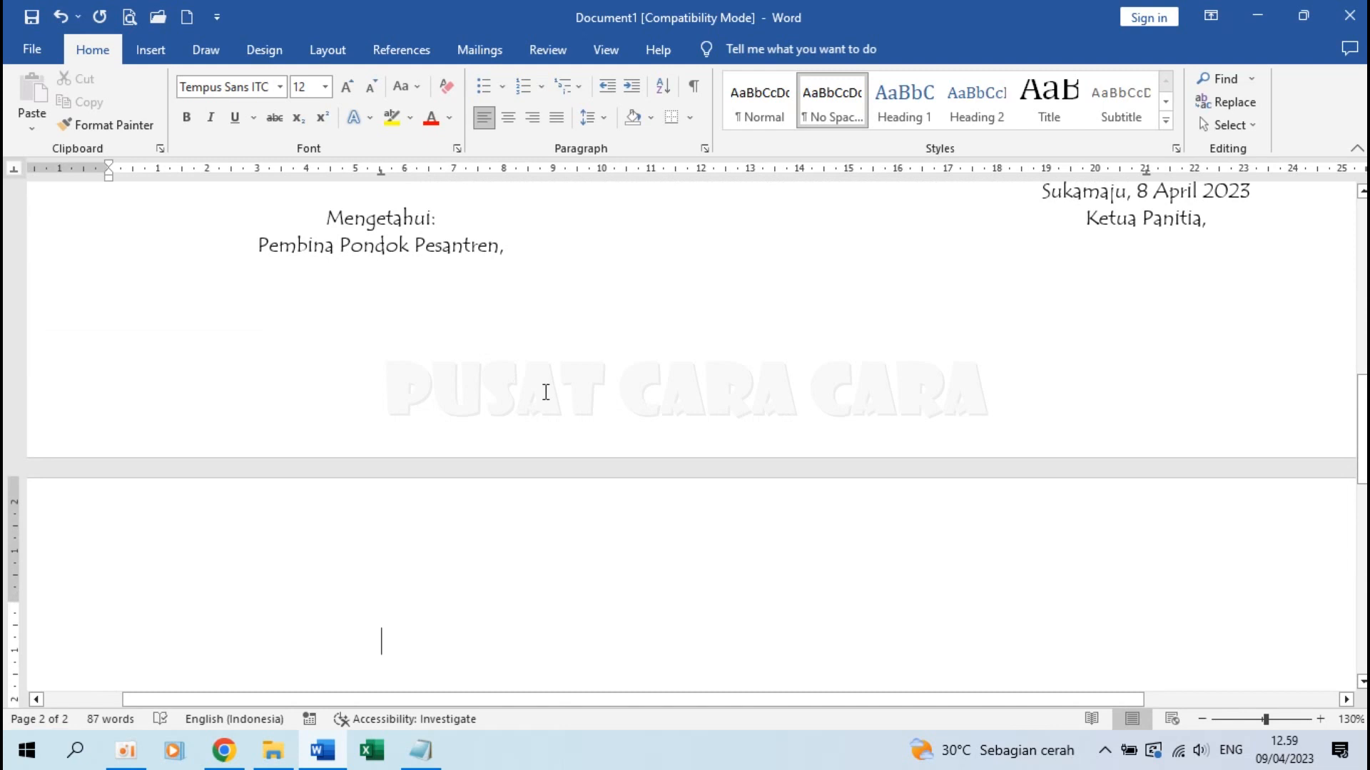
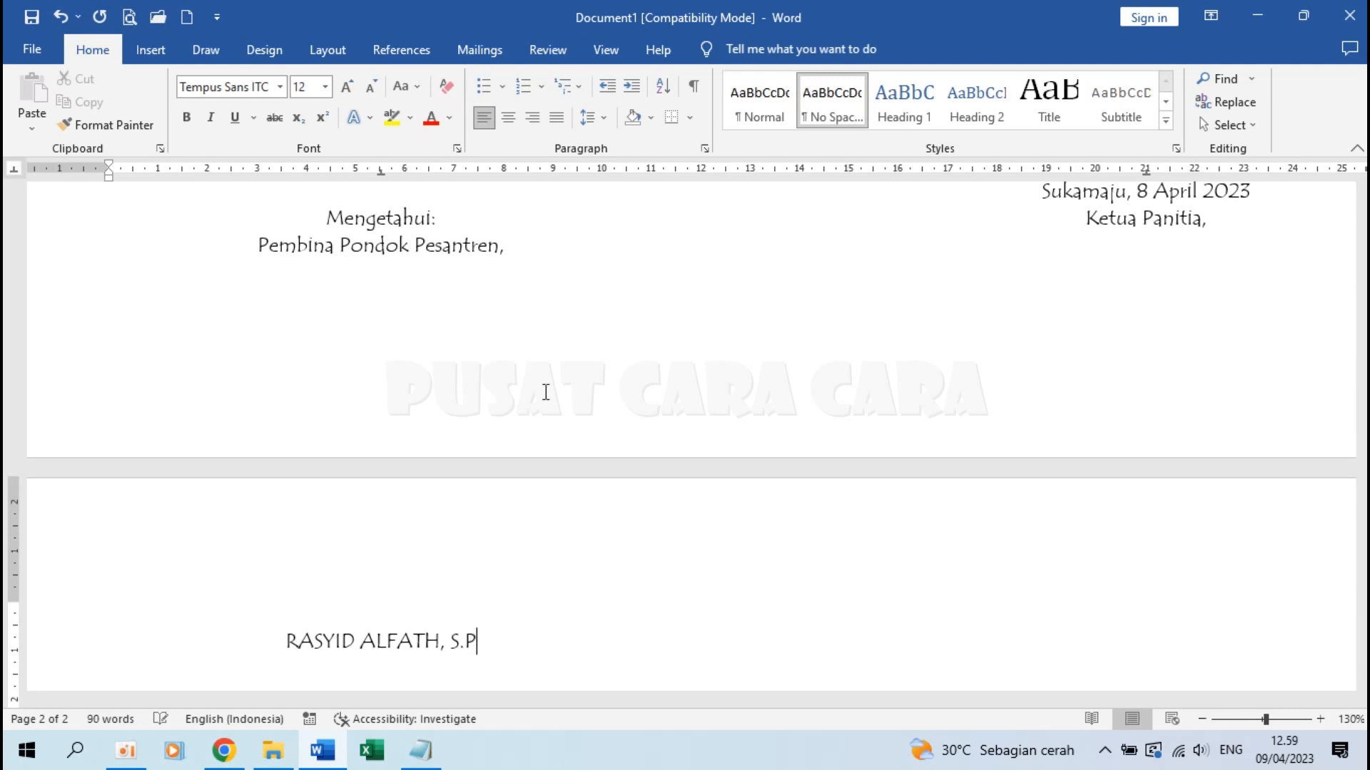
type("d.I")
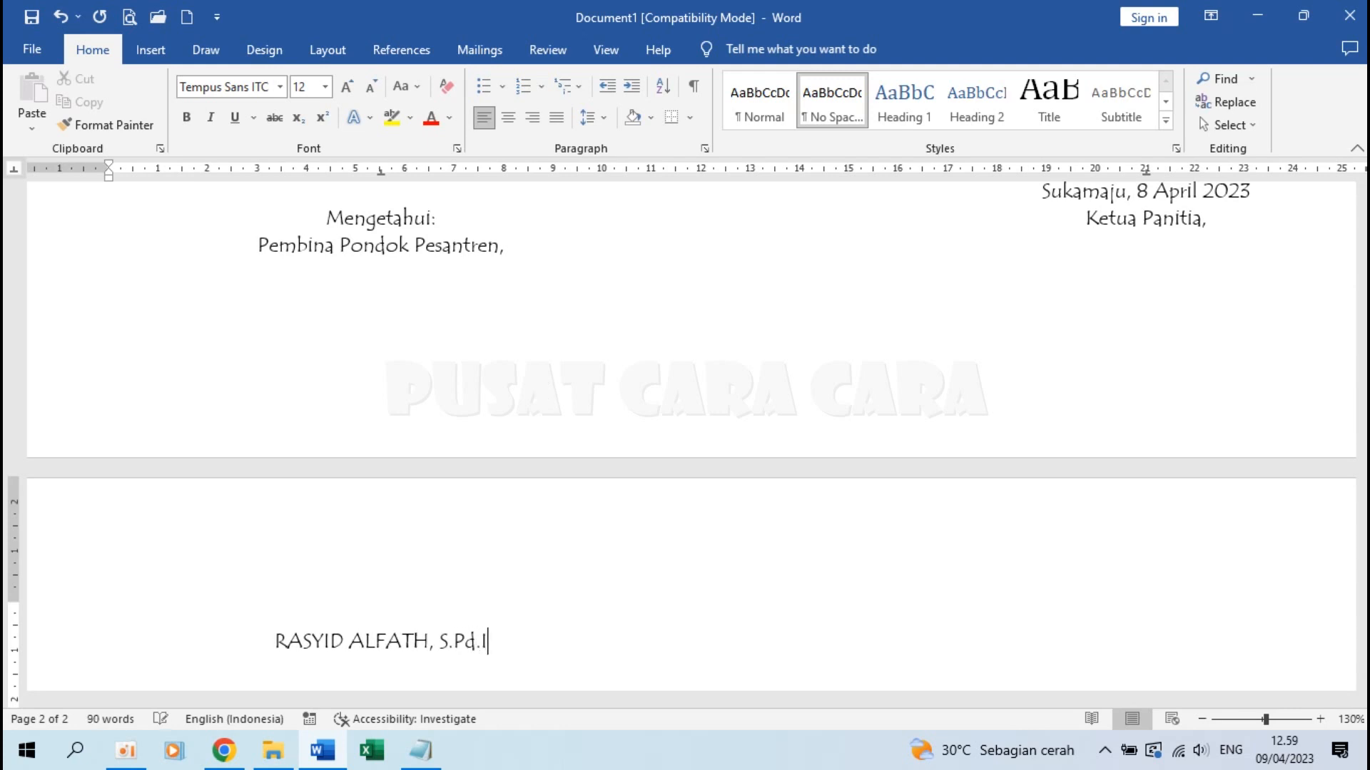
key("Tab")
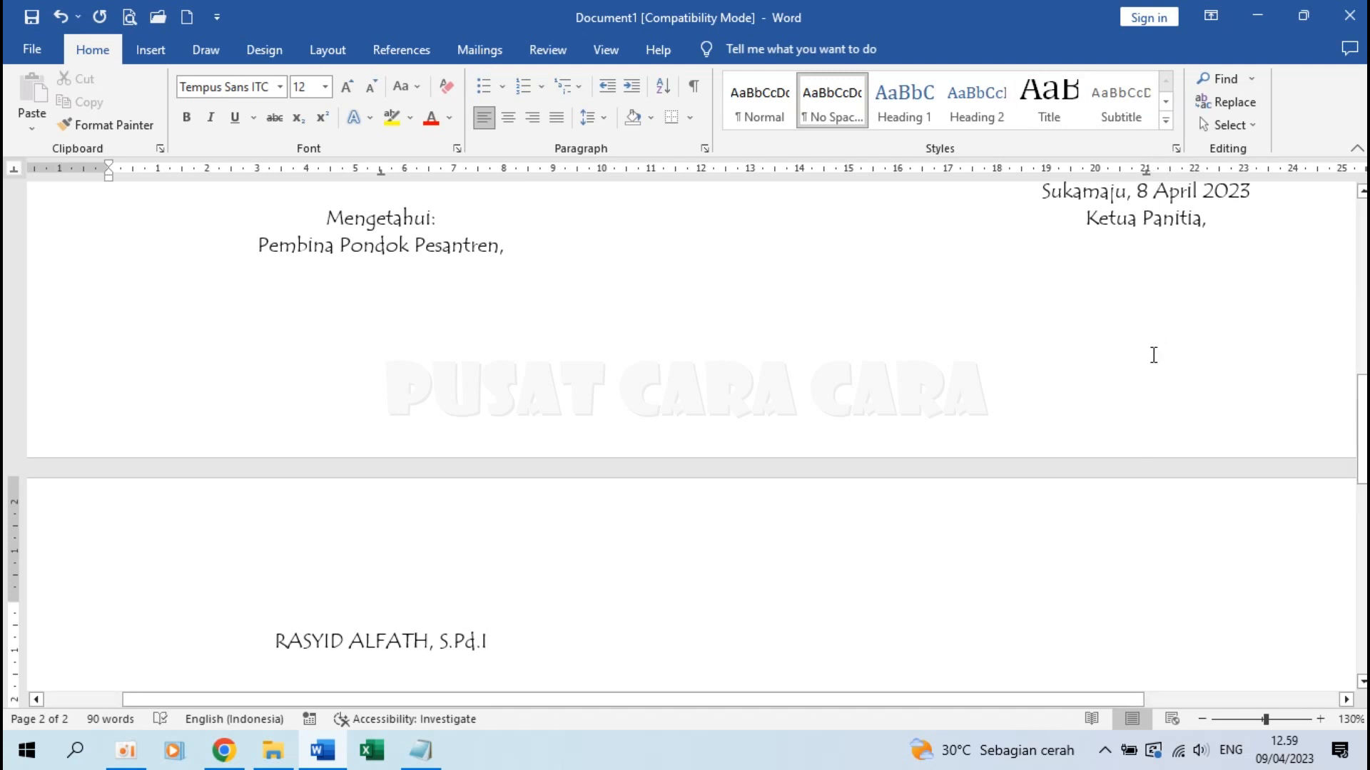
type("A")
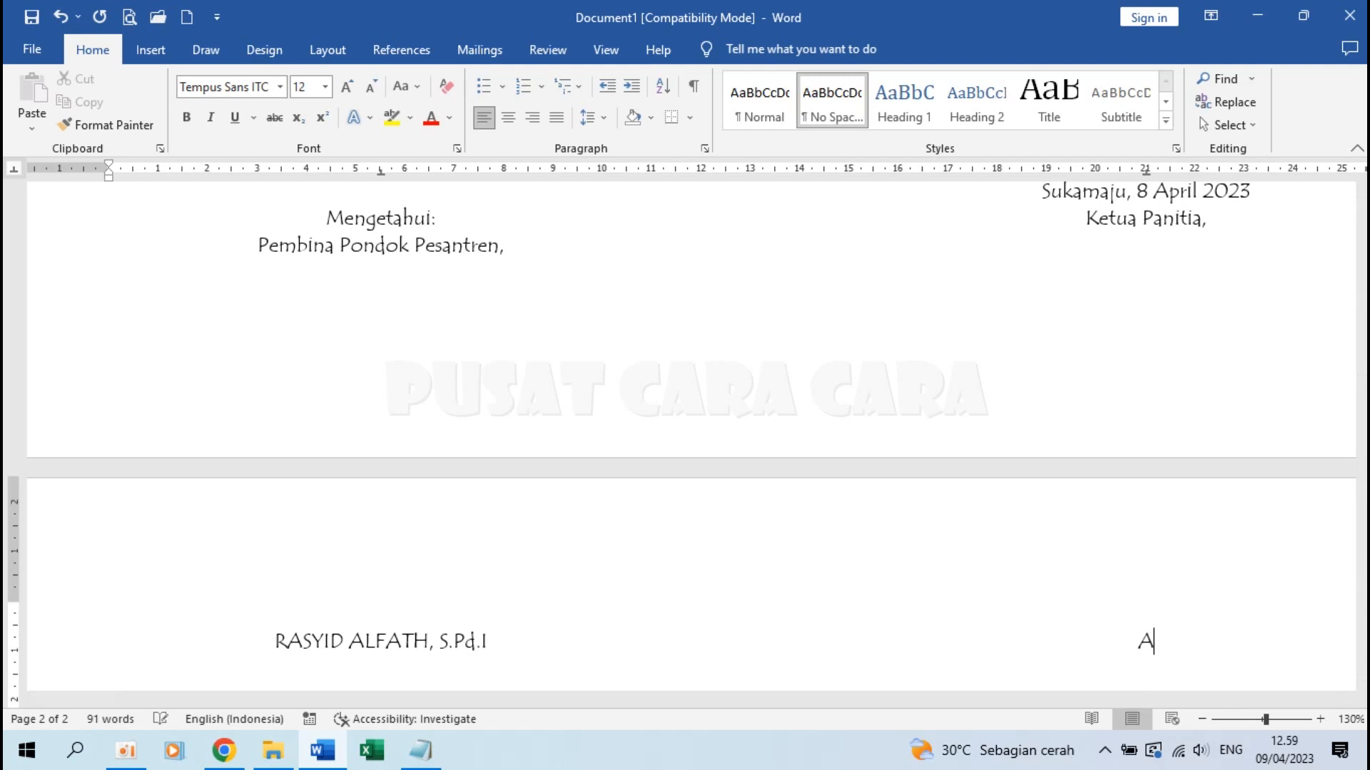
type("BDURRAHMAN")
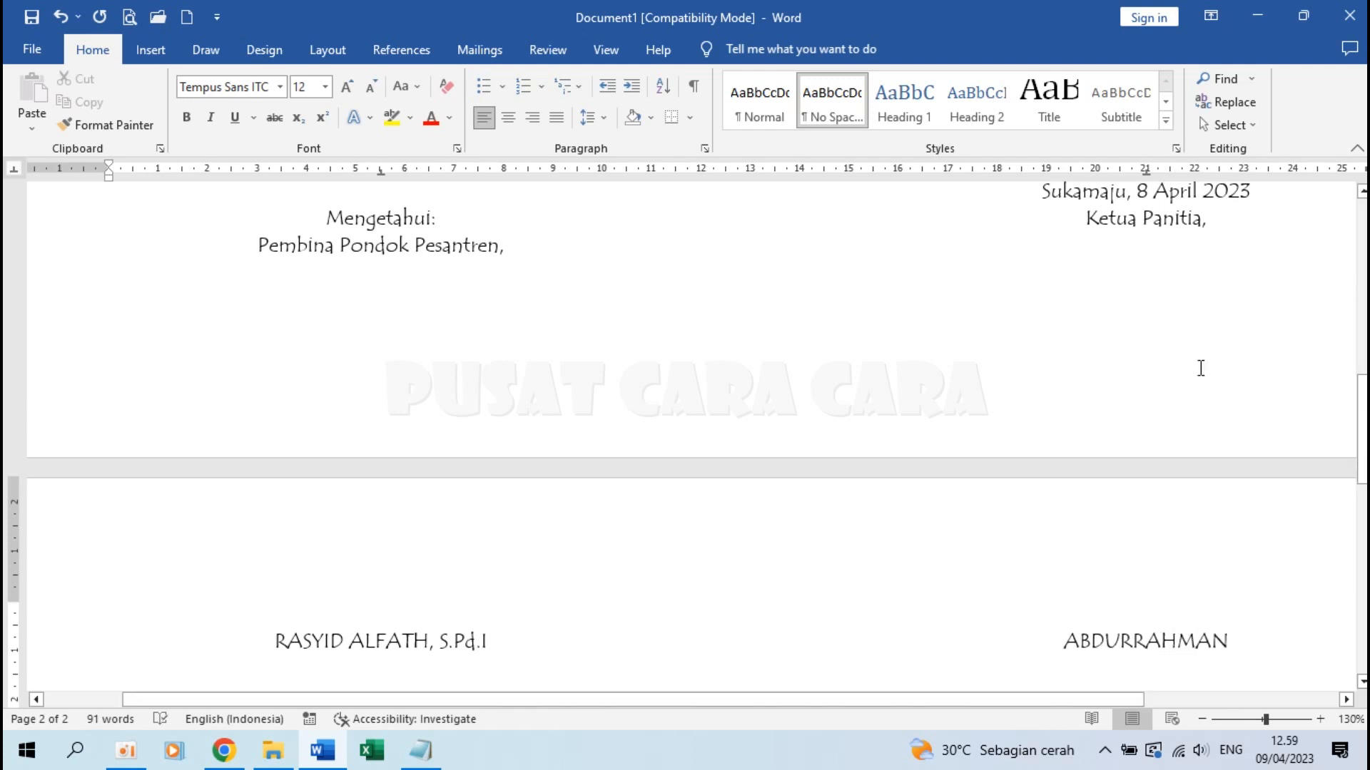
scroll(848, 456, "up", 10)
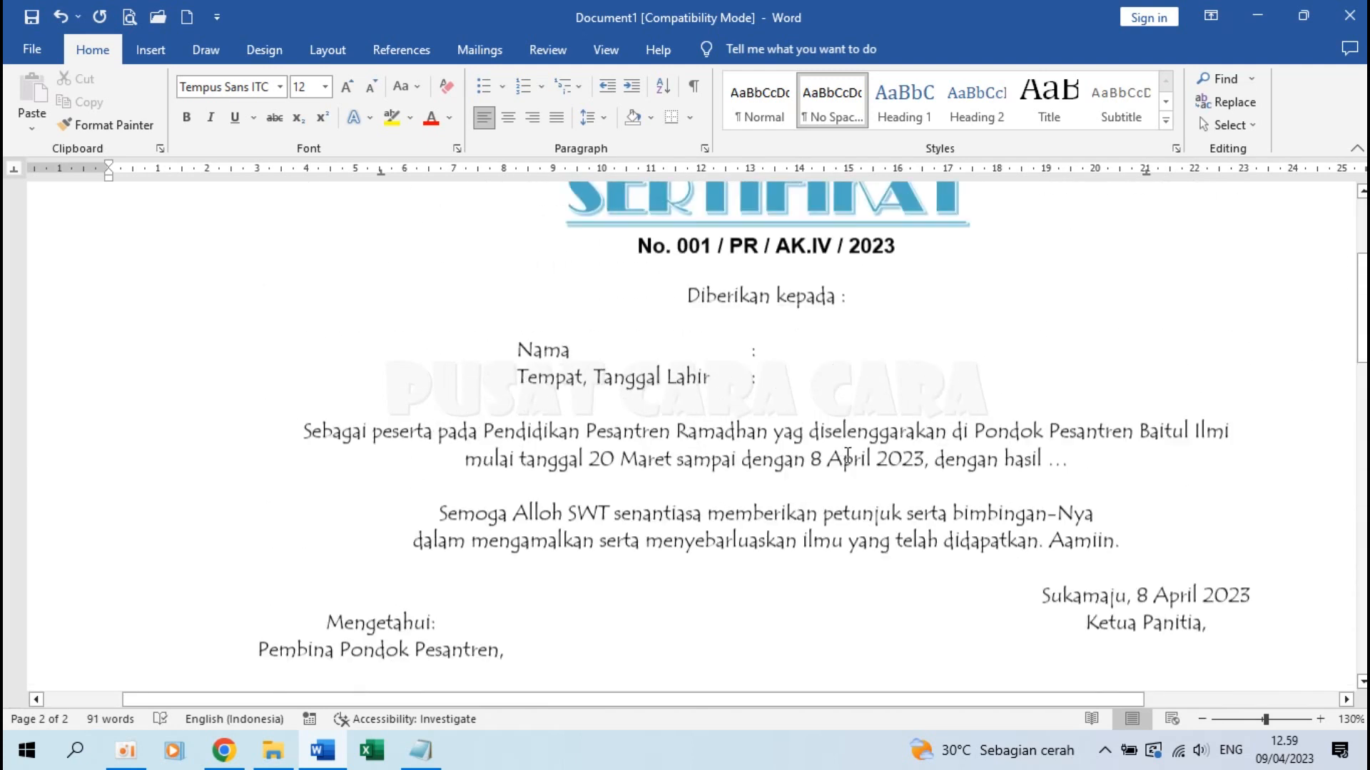
Delete the empty lines under the letterhead above the SERTIFIKAT title
left_click(806, 397)
scroll(799, 425, "down", 2)
scroll(798, 426, "up", 2)
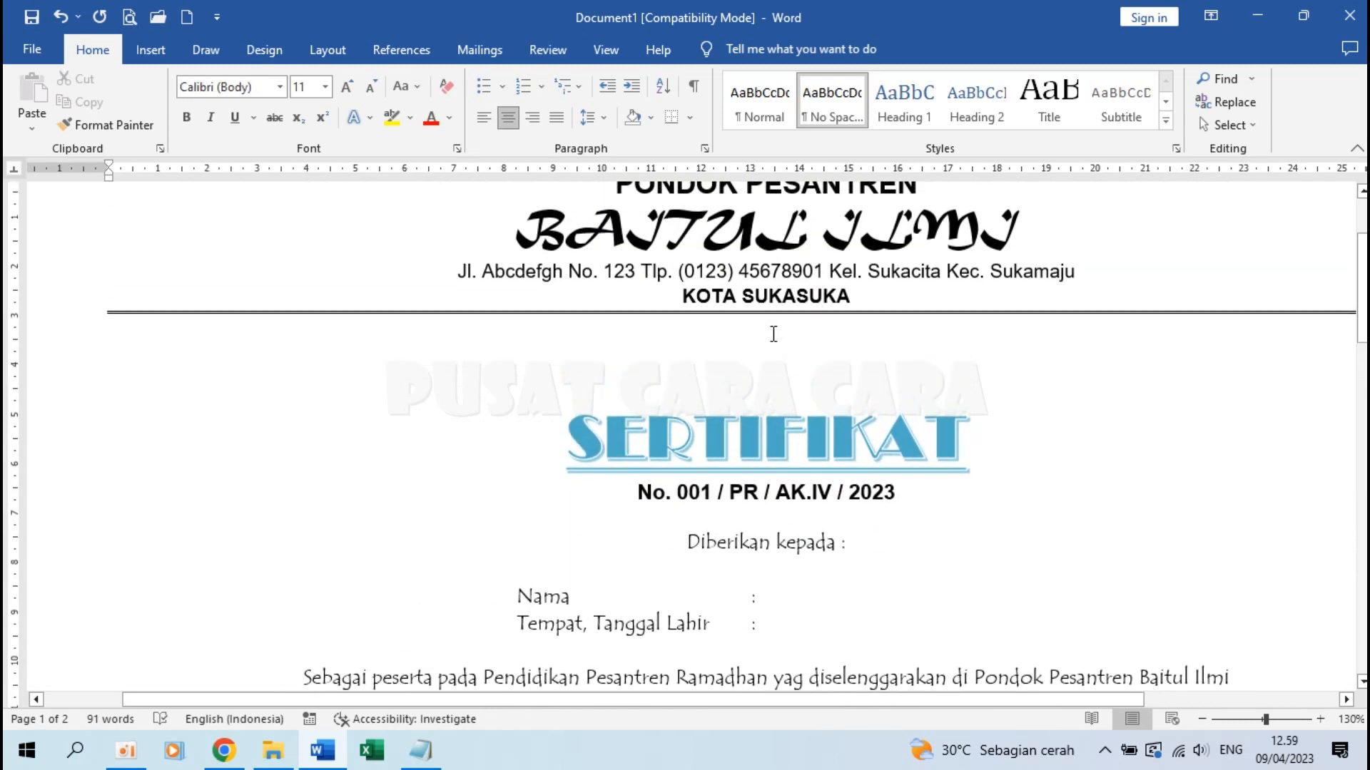
key("Delete")
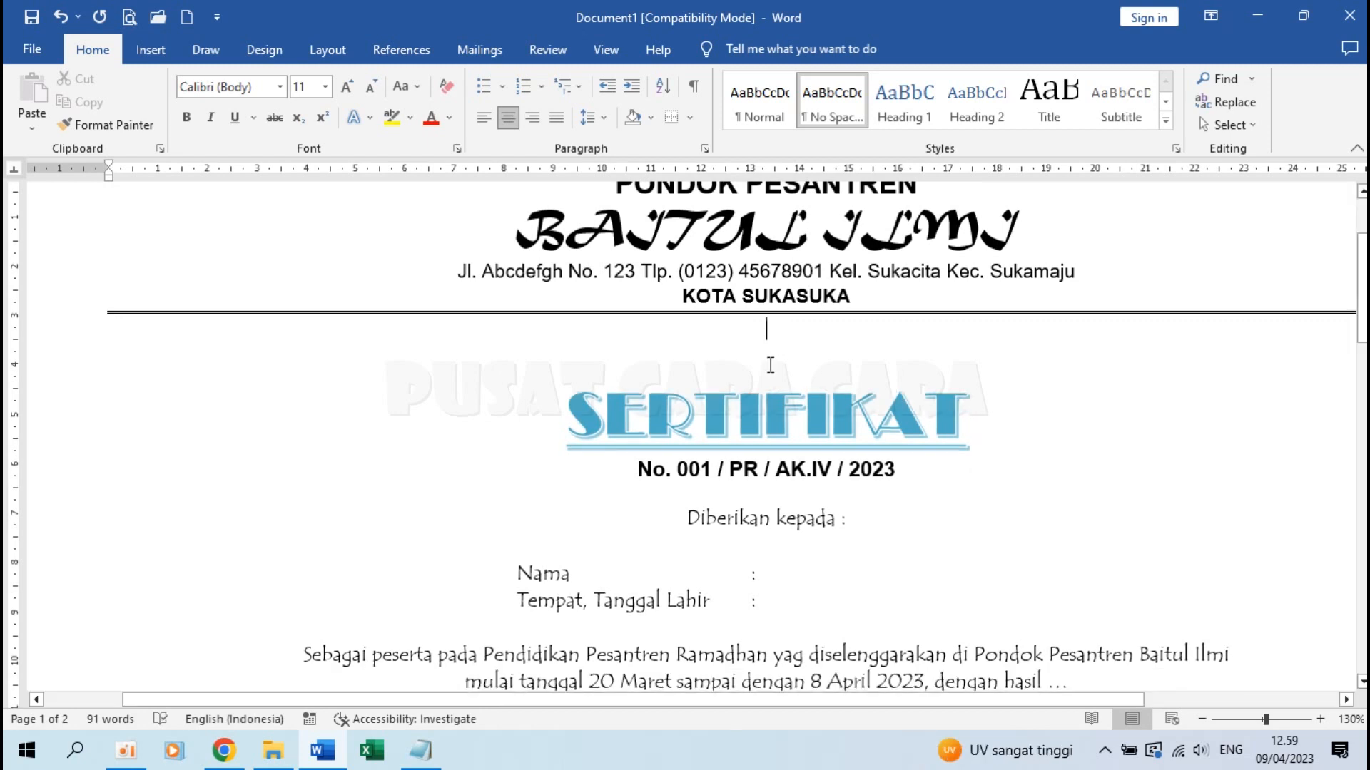
key("Delete")
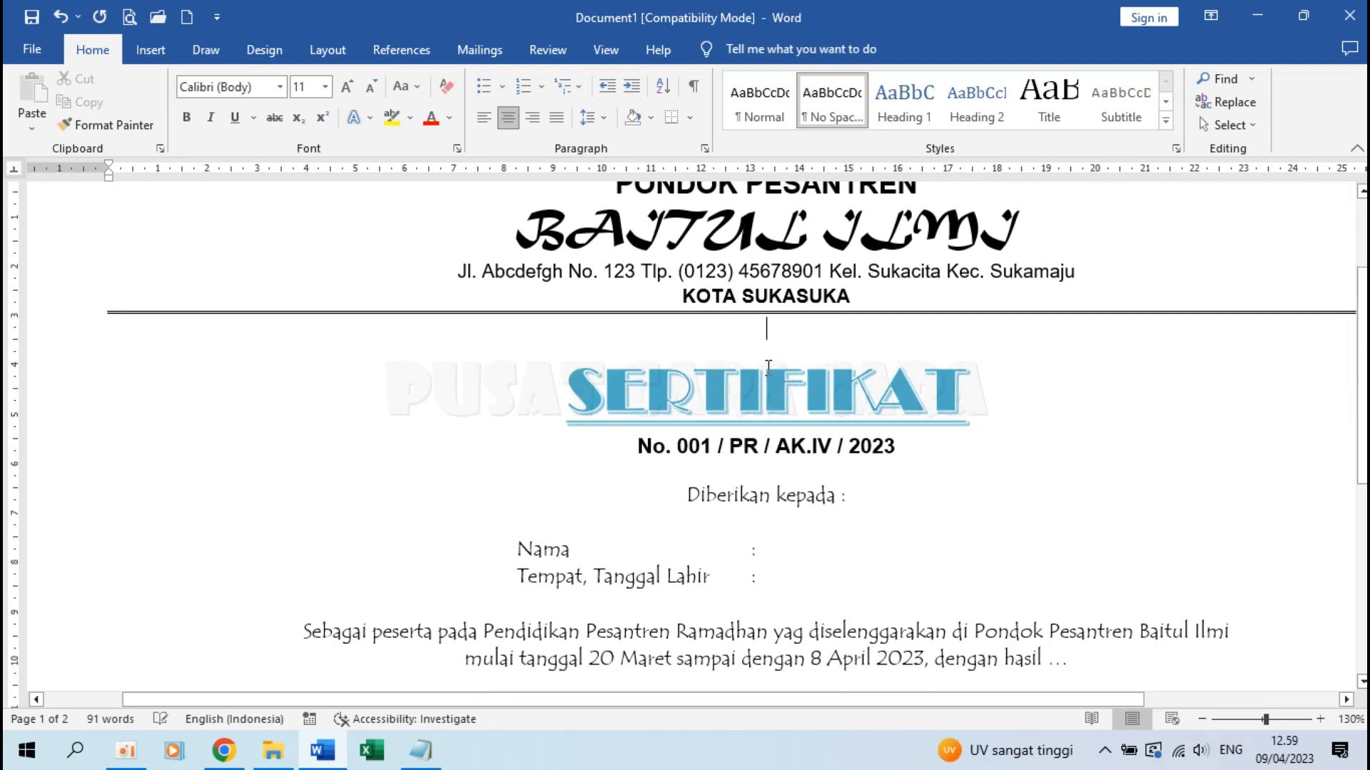
Select the left signer's name and title in the signature block
scroll(768, 368, "down", 8)
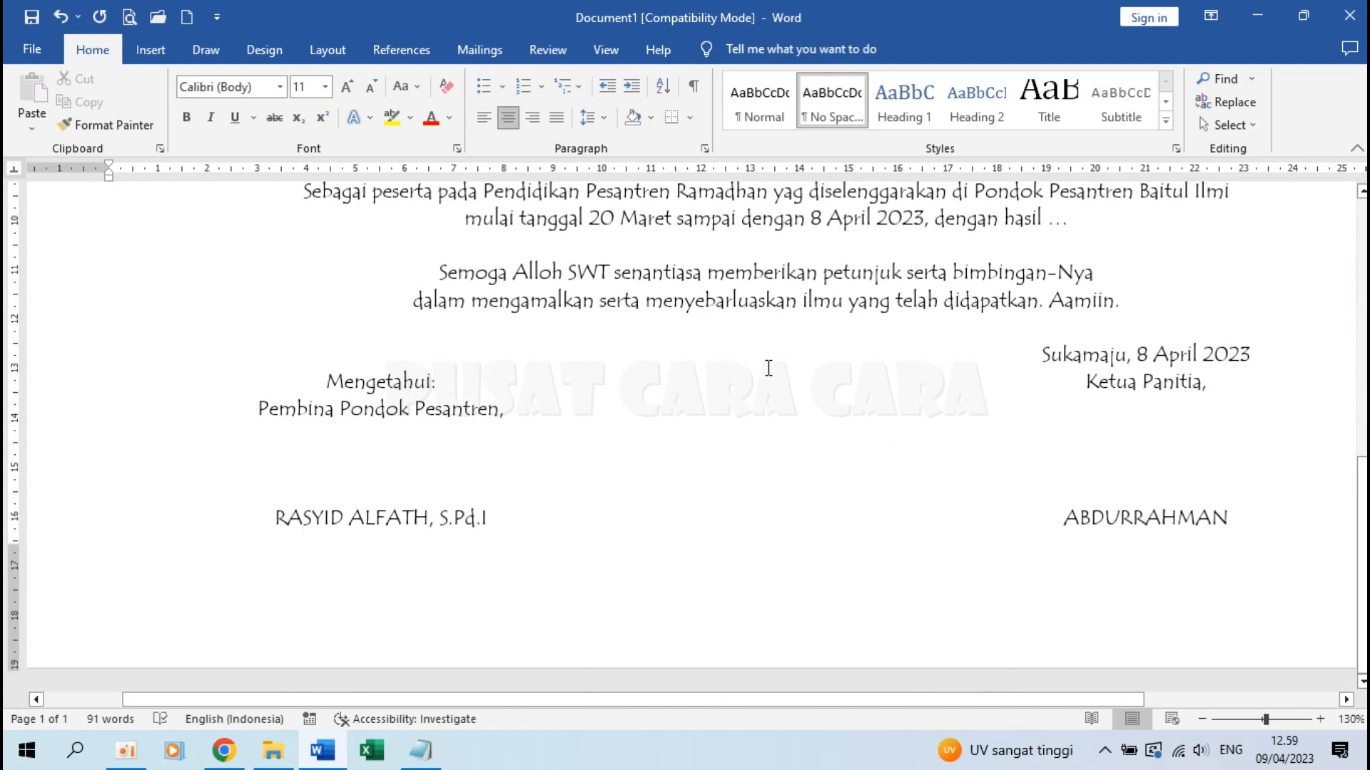
scroll(768, 368, "down", 4)
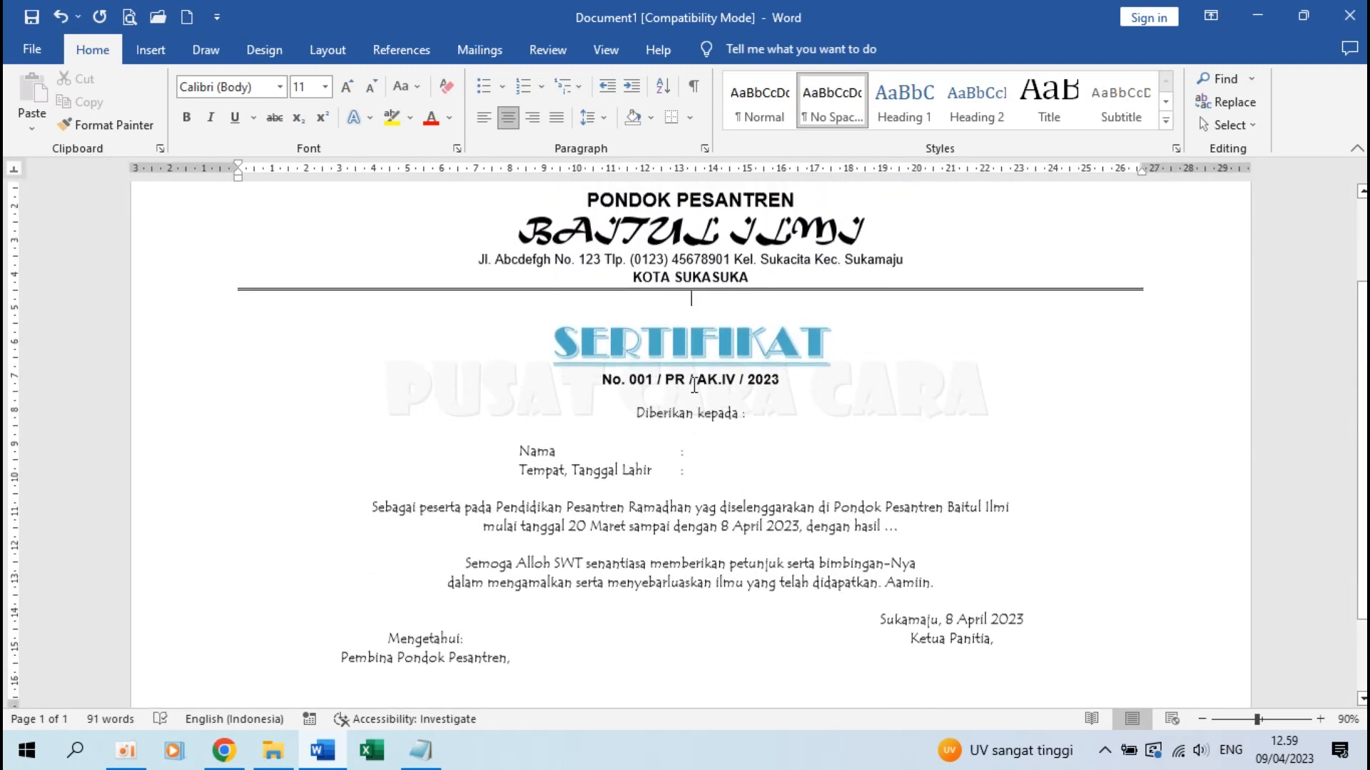
scroll(695, 385, "down", 3)
scroll(694, 385, "up", 2)
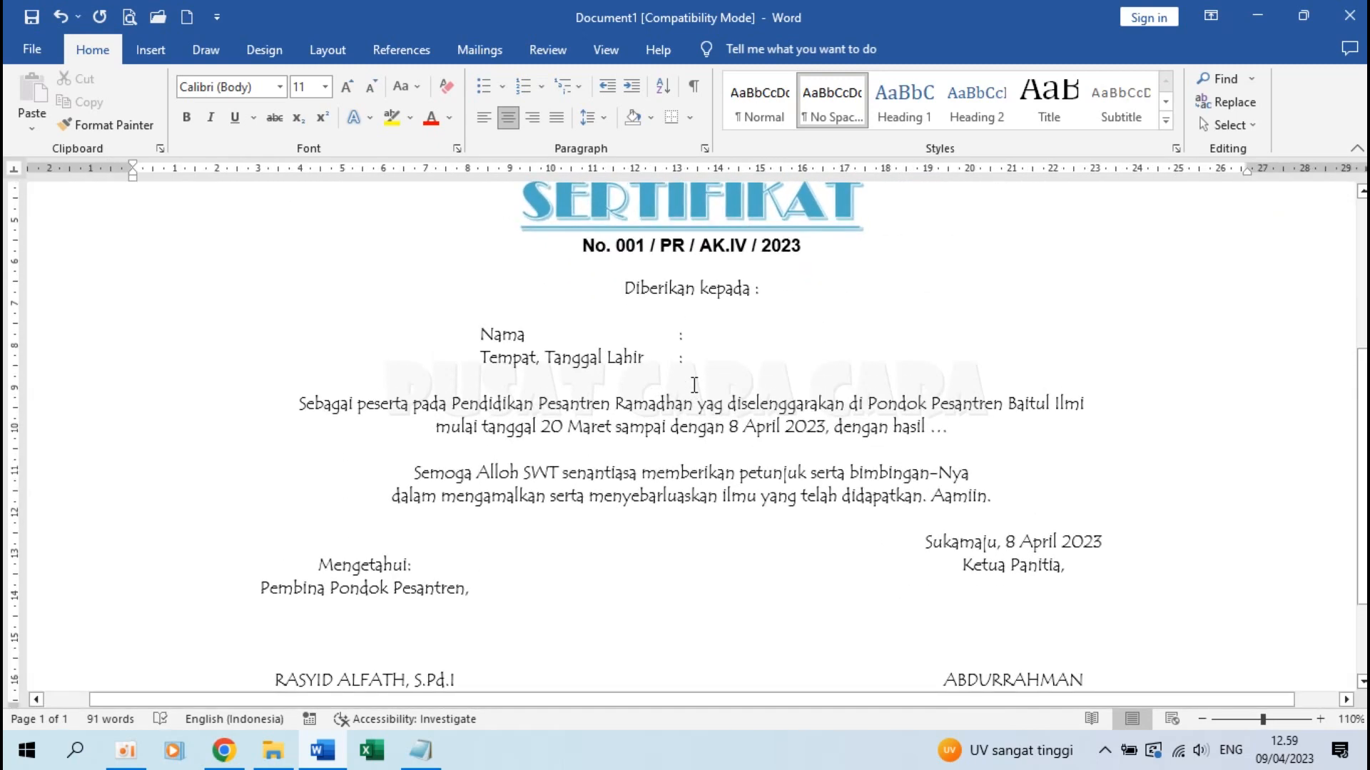
left_click_drag(264, 540, 457, 549)
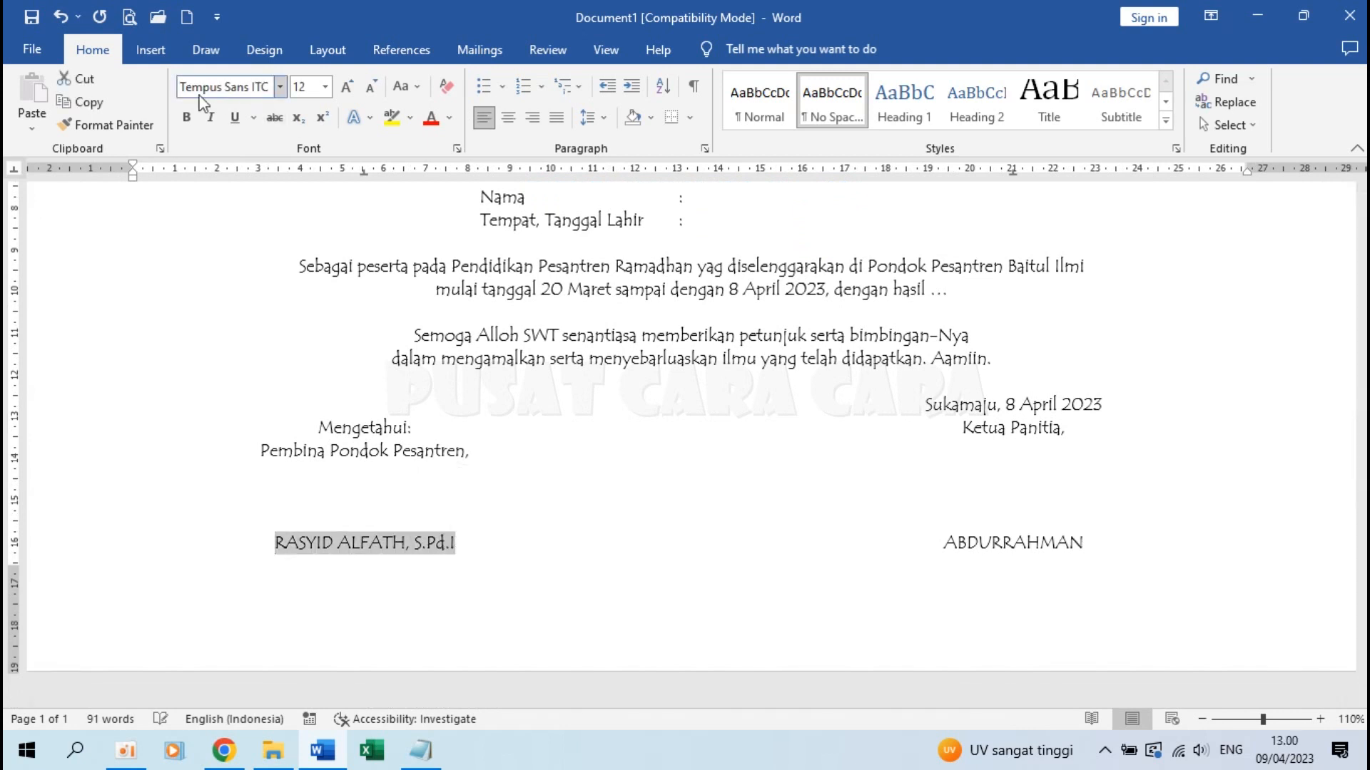
Bold and underline the left signer's name and the right signer's name, then deselect
left_click(187, 117)
left_click(234, 116)
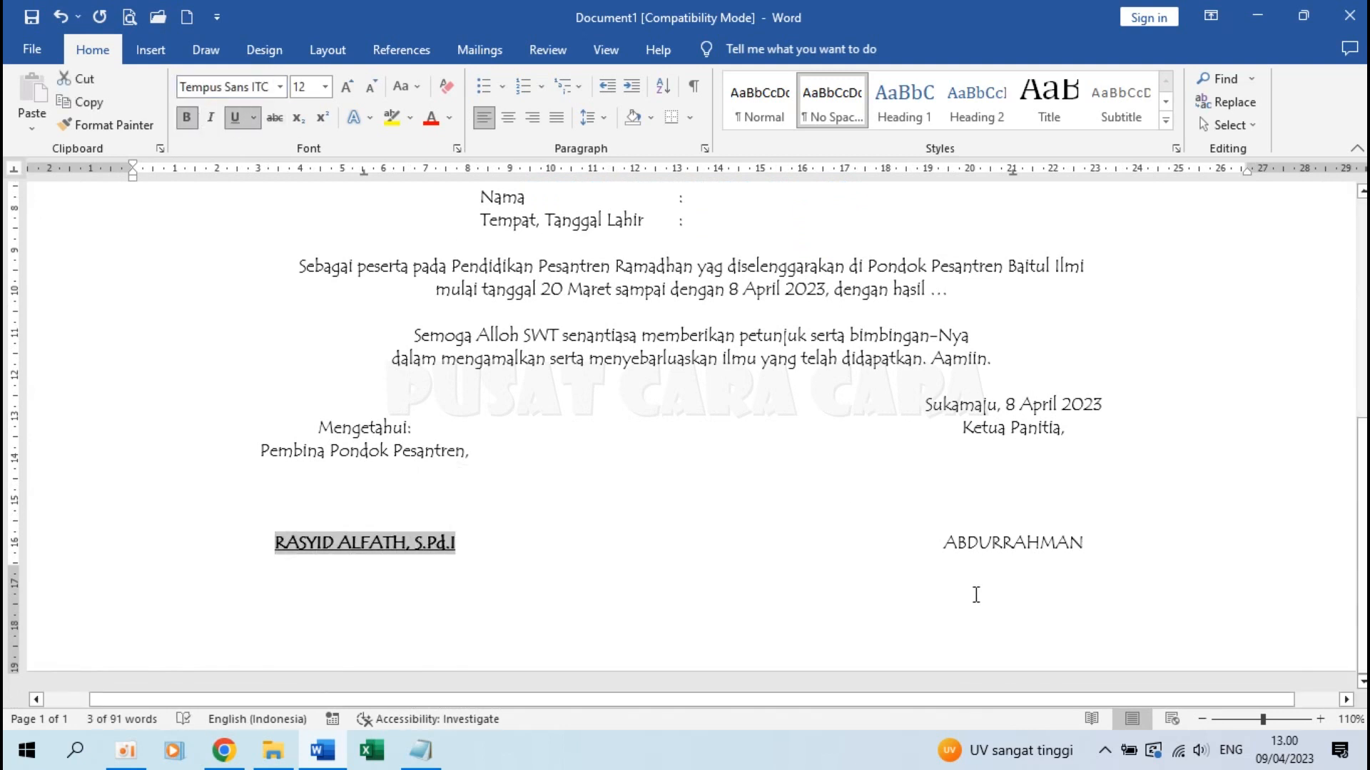
left_click_drag(945, 541, 1084, 545)
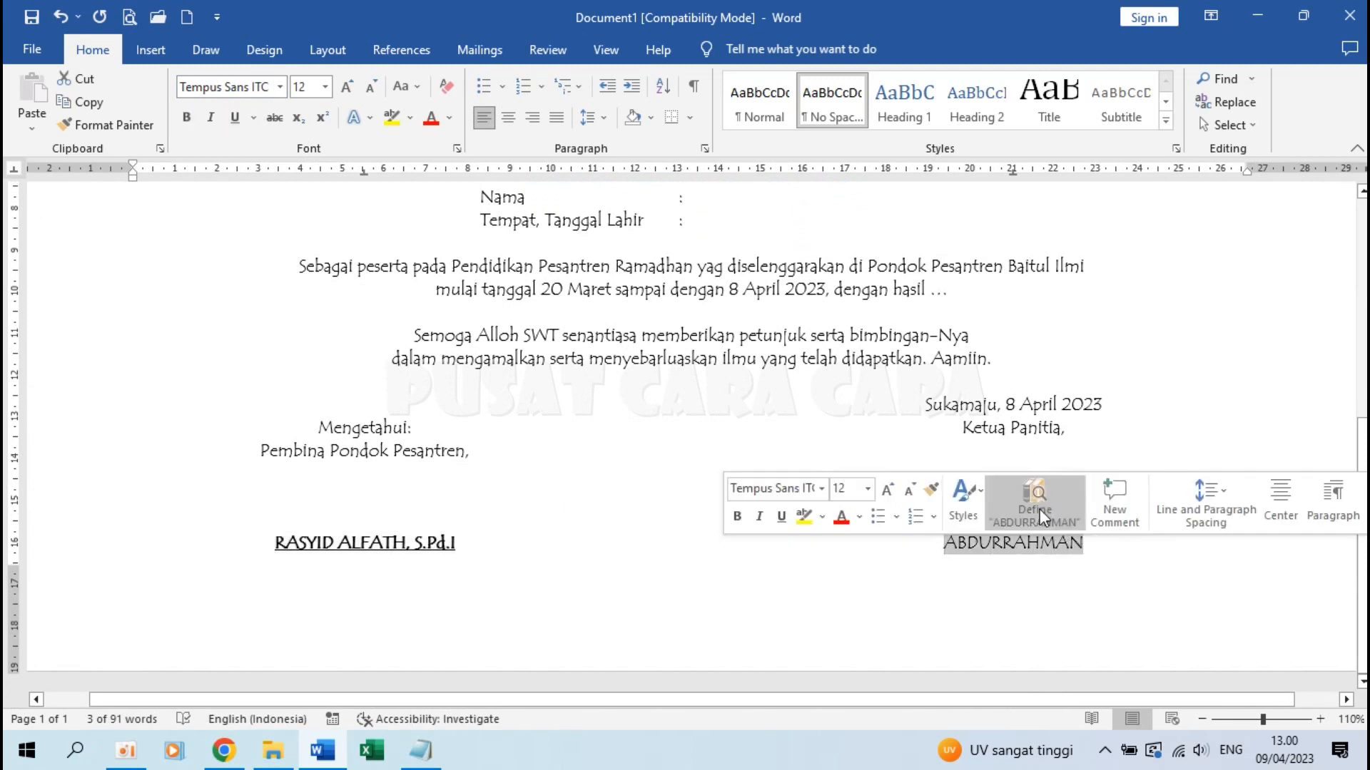
left_click(187, 117)
left_click(234, 117)
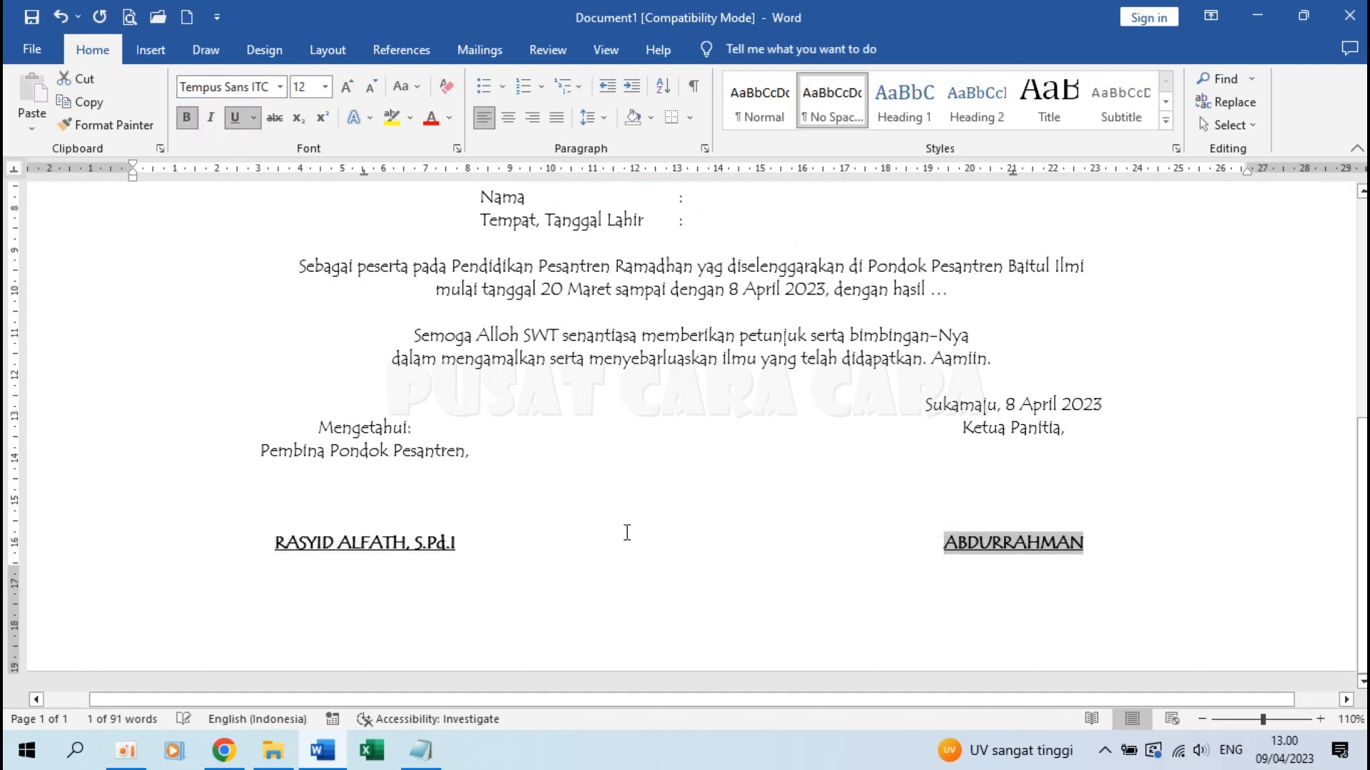
left_click(635, 383)
scroll(635, 383, "up", 2)
scroll(635, 384, "up", 6)
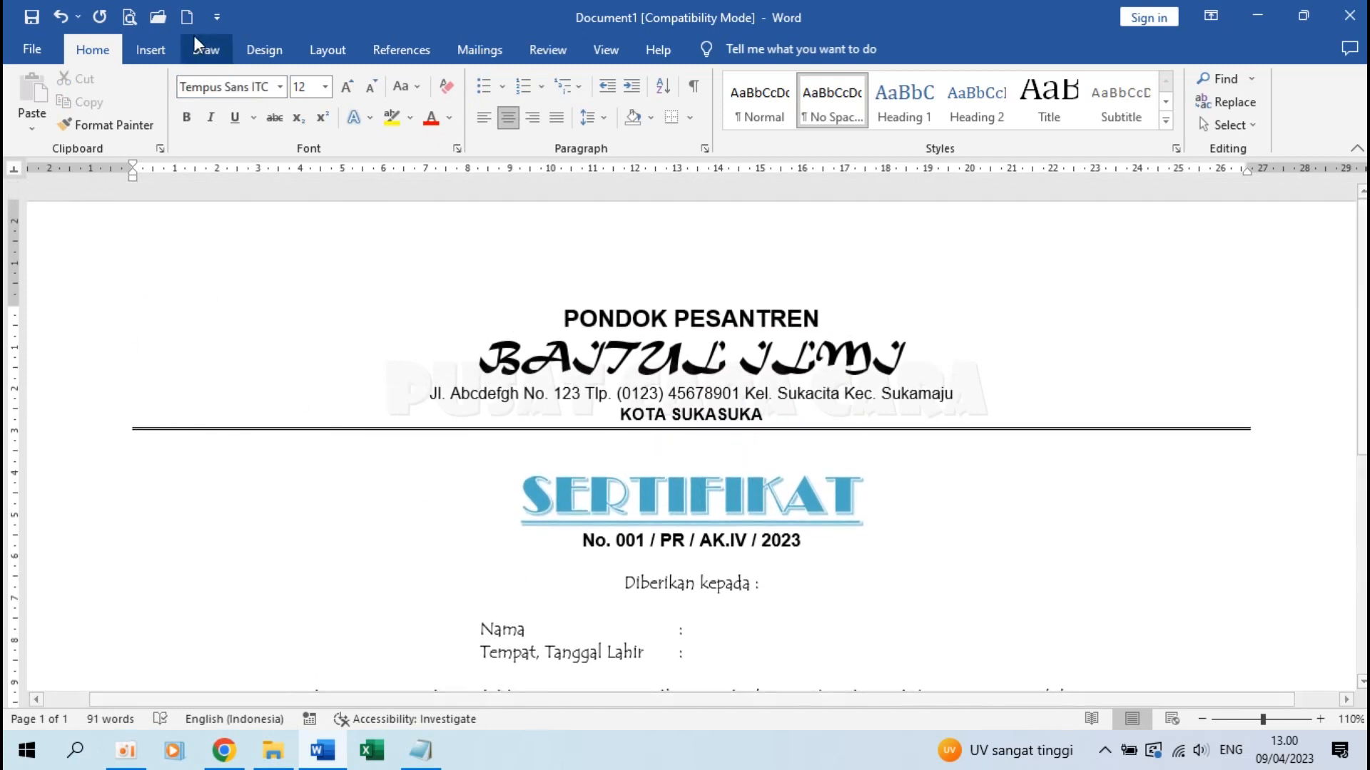
Insert the PESAWAT2 picture from the Logo folder on this device
left_click(153, 50)
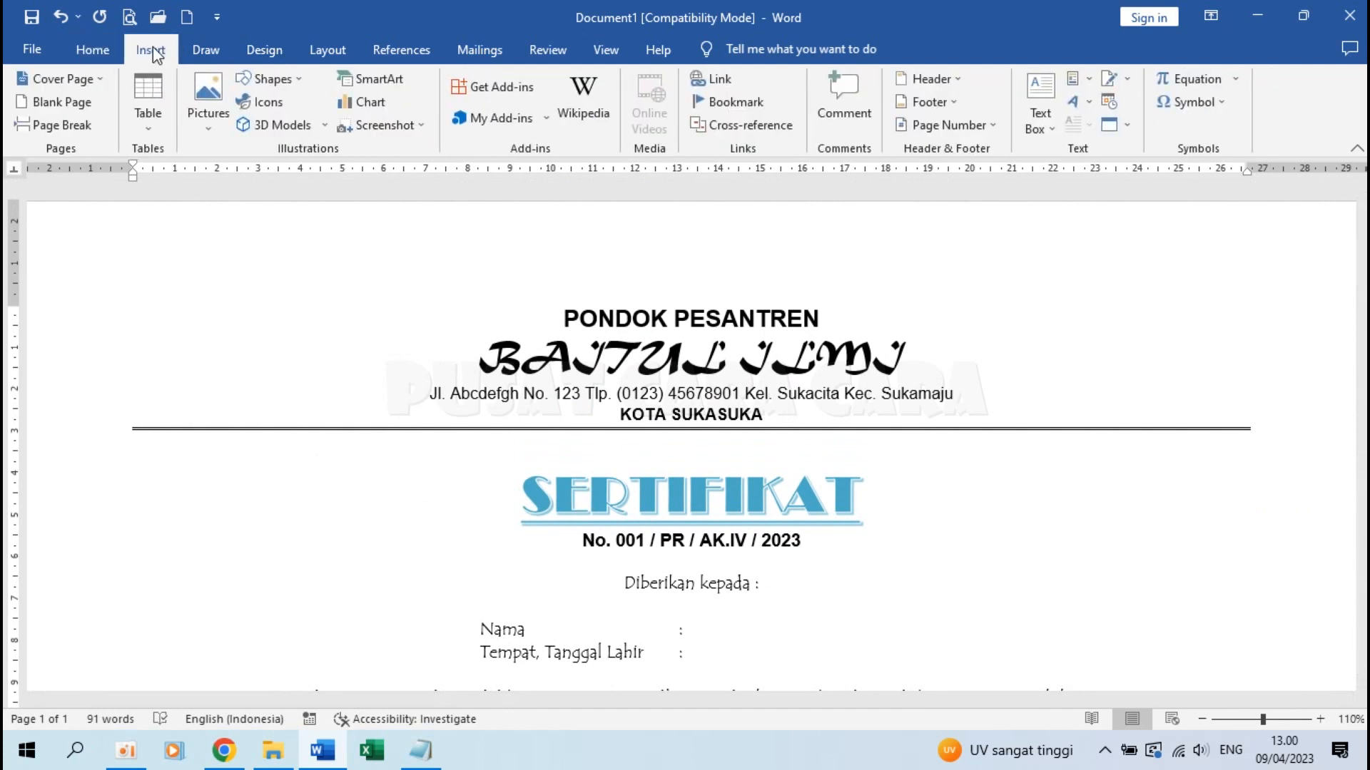
left_click(207, 89)
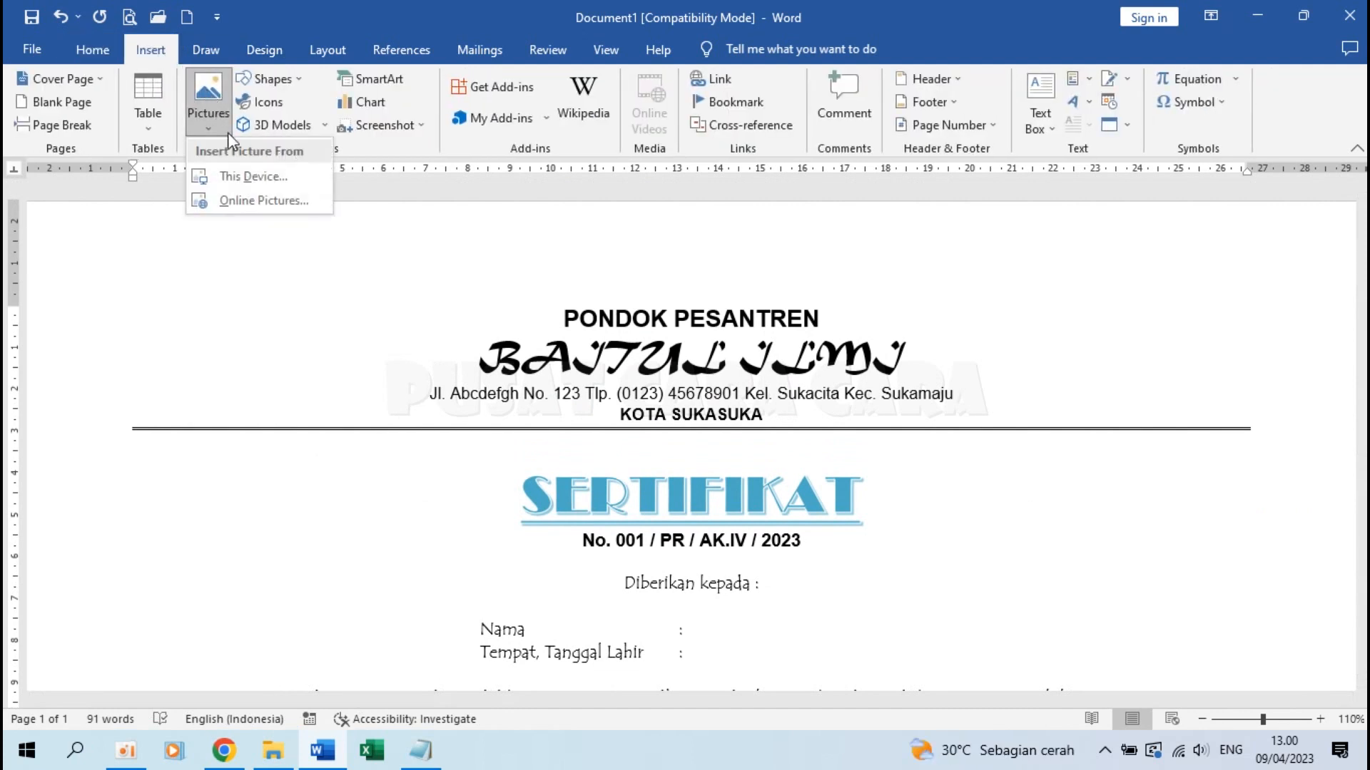
left_click(254, 176)
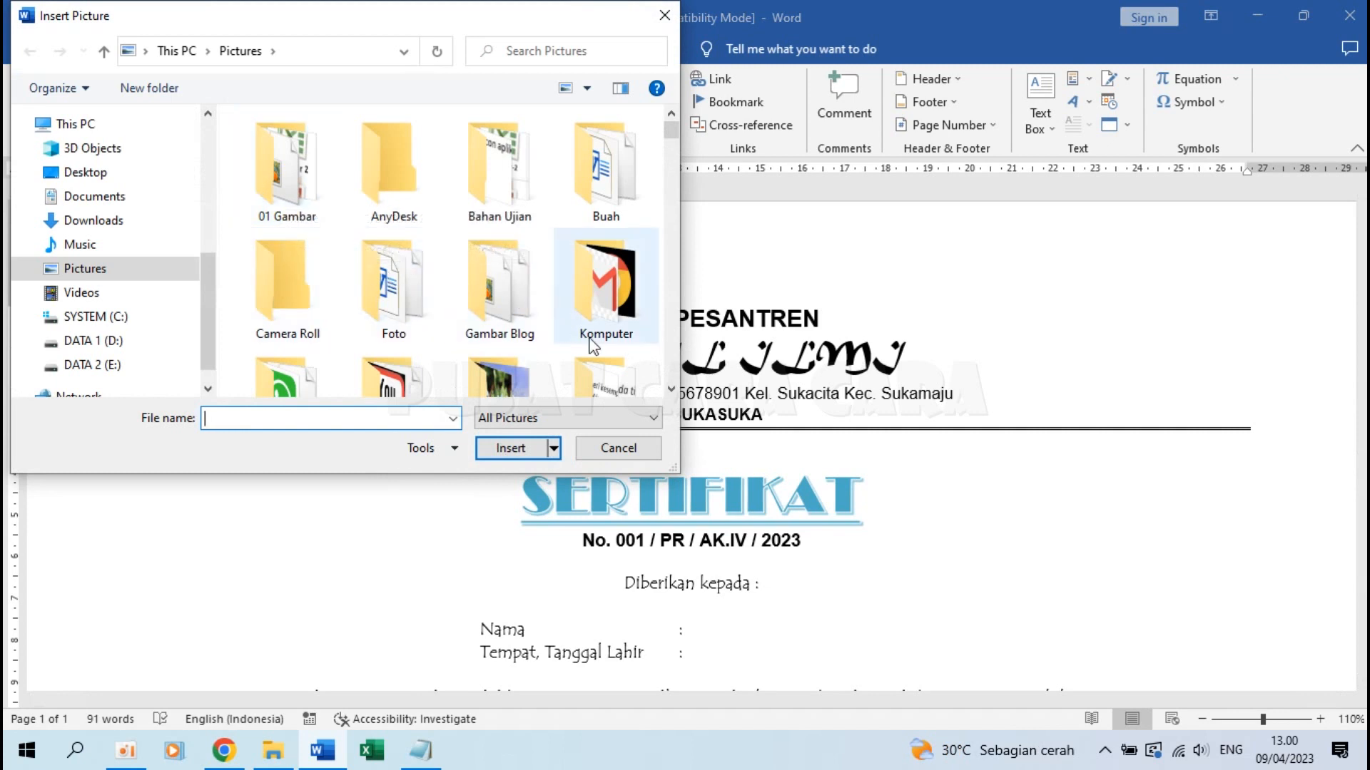
double_click(314, 379)
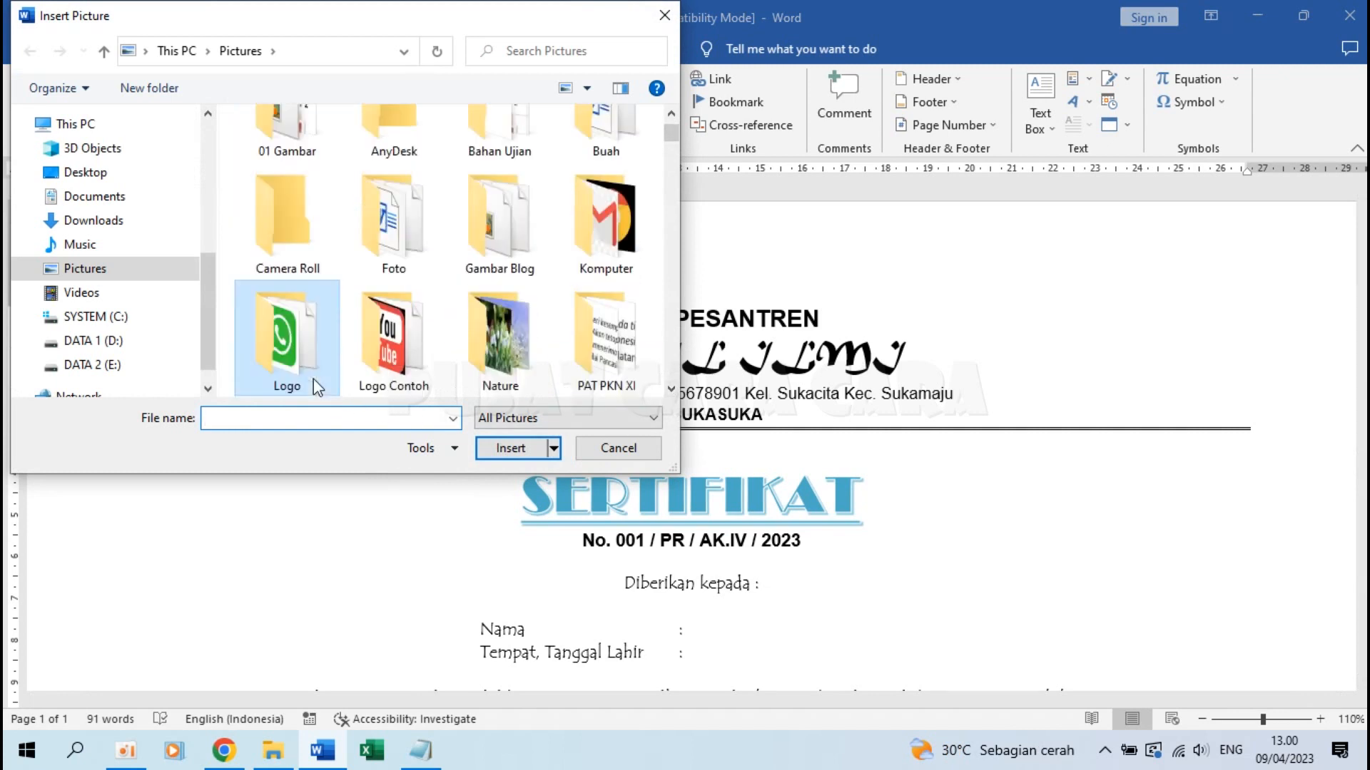
scroll(459, 322, "down", 5)
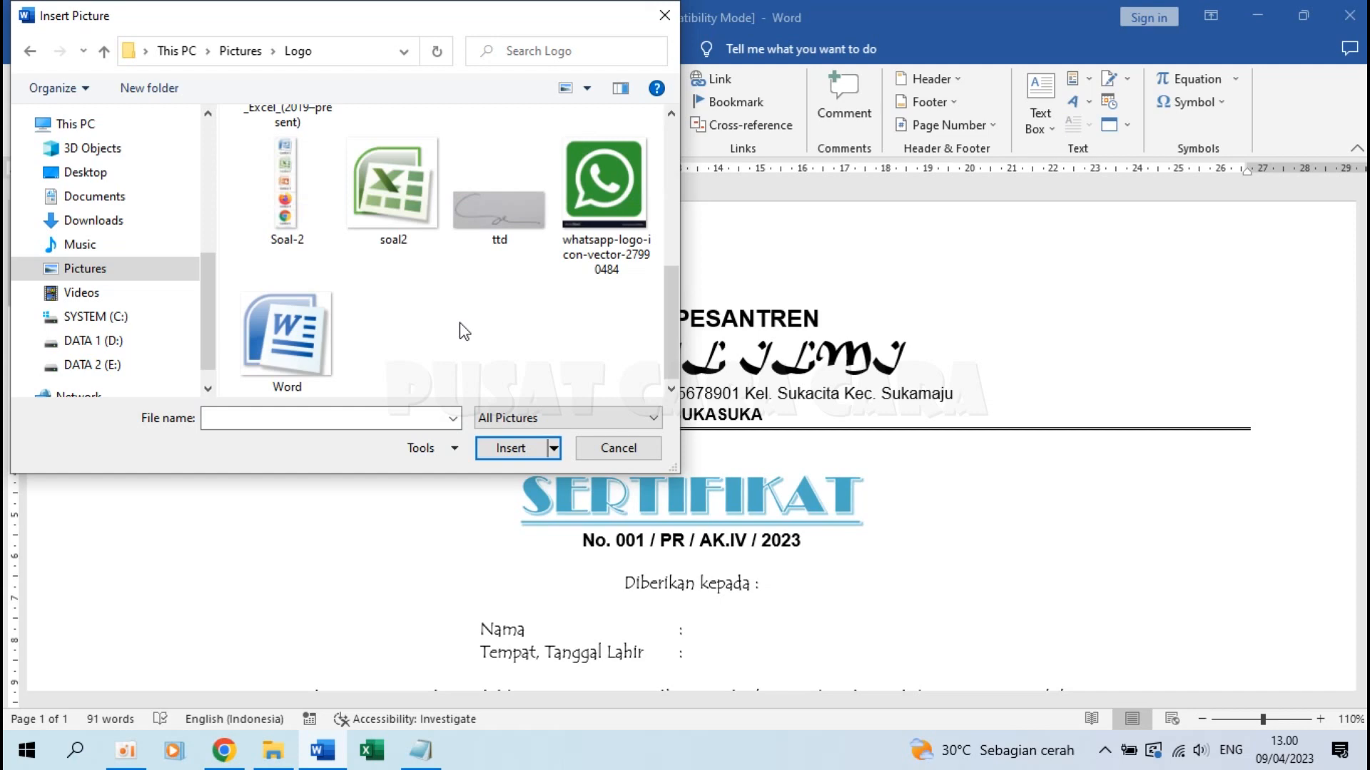
scroll(459, 322, "up", 3)
left_click(400, 317)
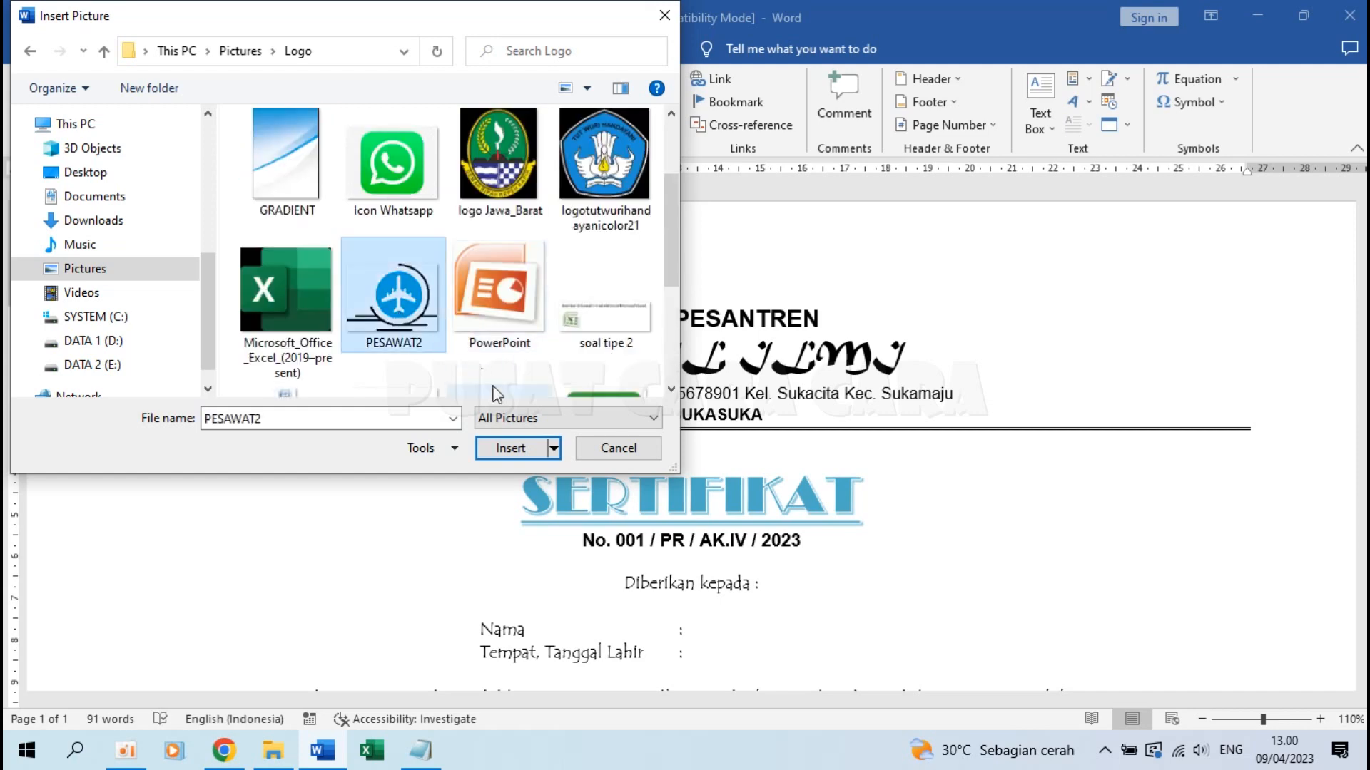
left_click(512, 450)
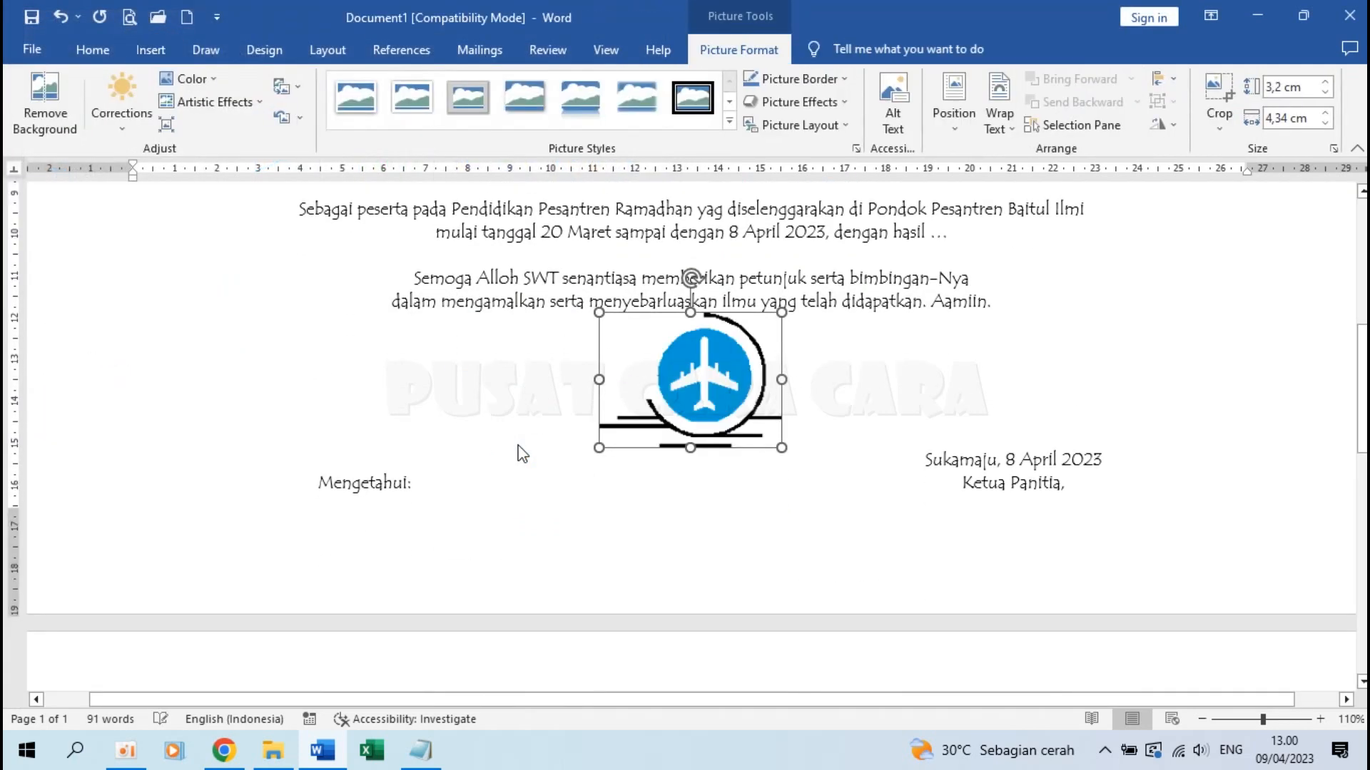
Set the logo to In Front of Text, move it left of the letterhead, and resize to 2 × 2,72 cm
scroll(788, 480, "up", 3)
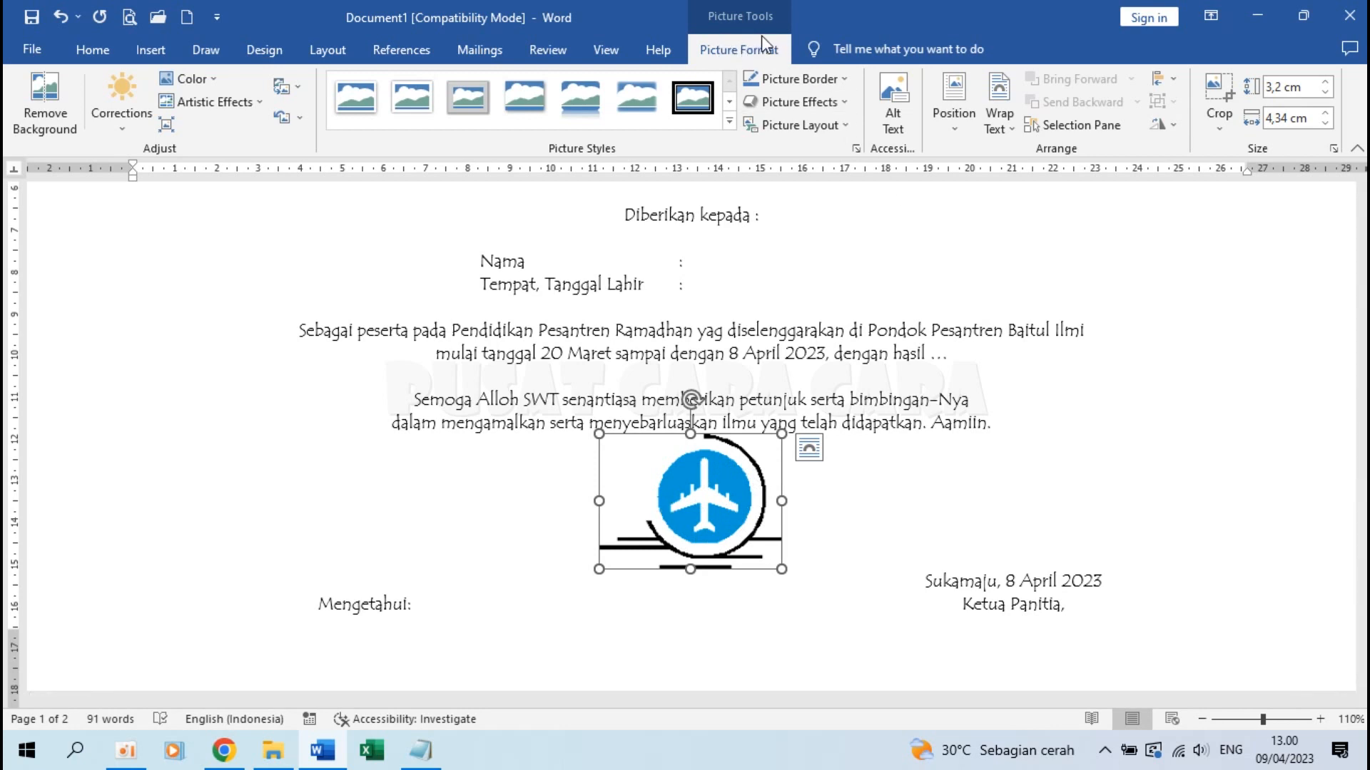
left_click(1005, 113)
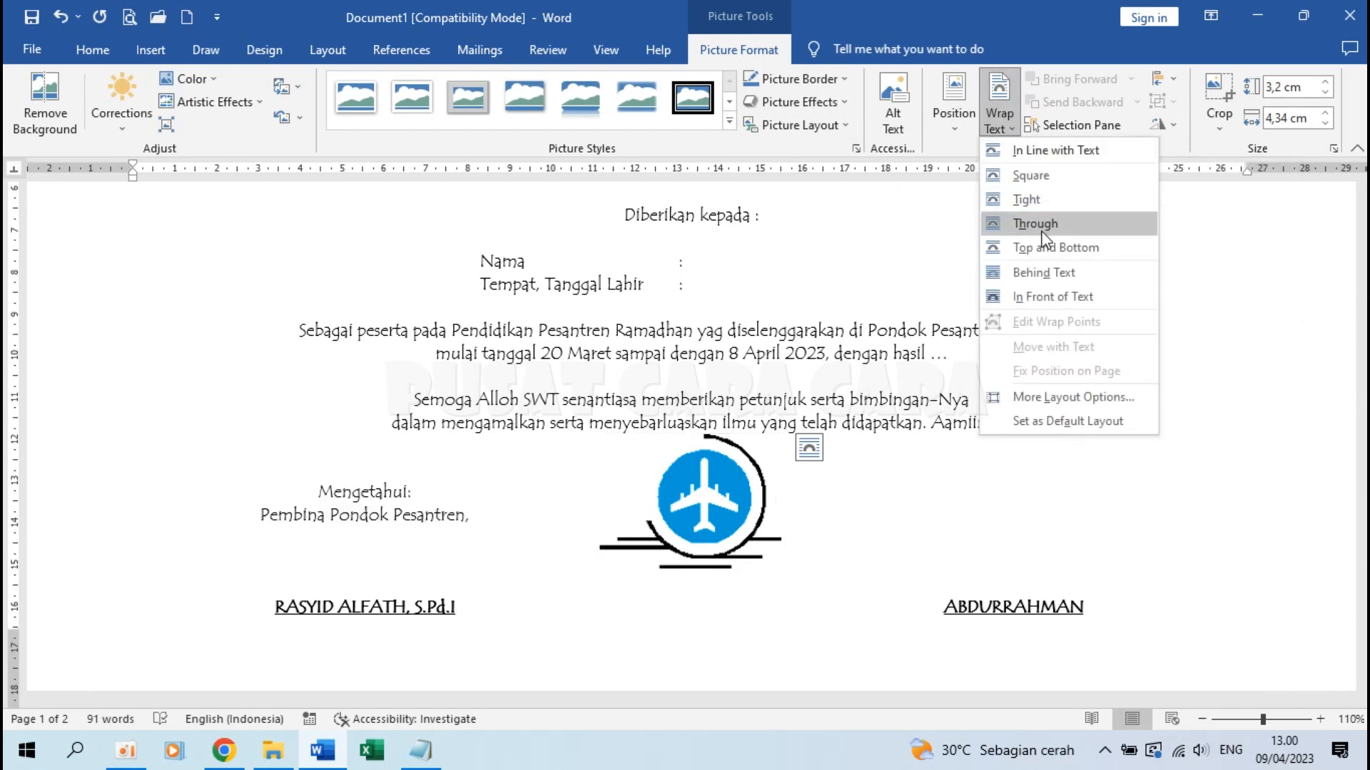
left_click(1052, 294)
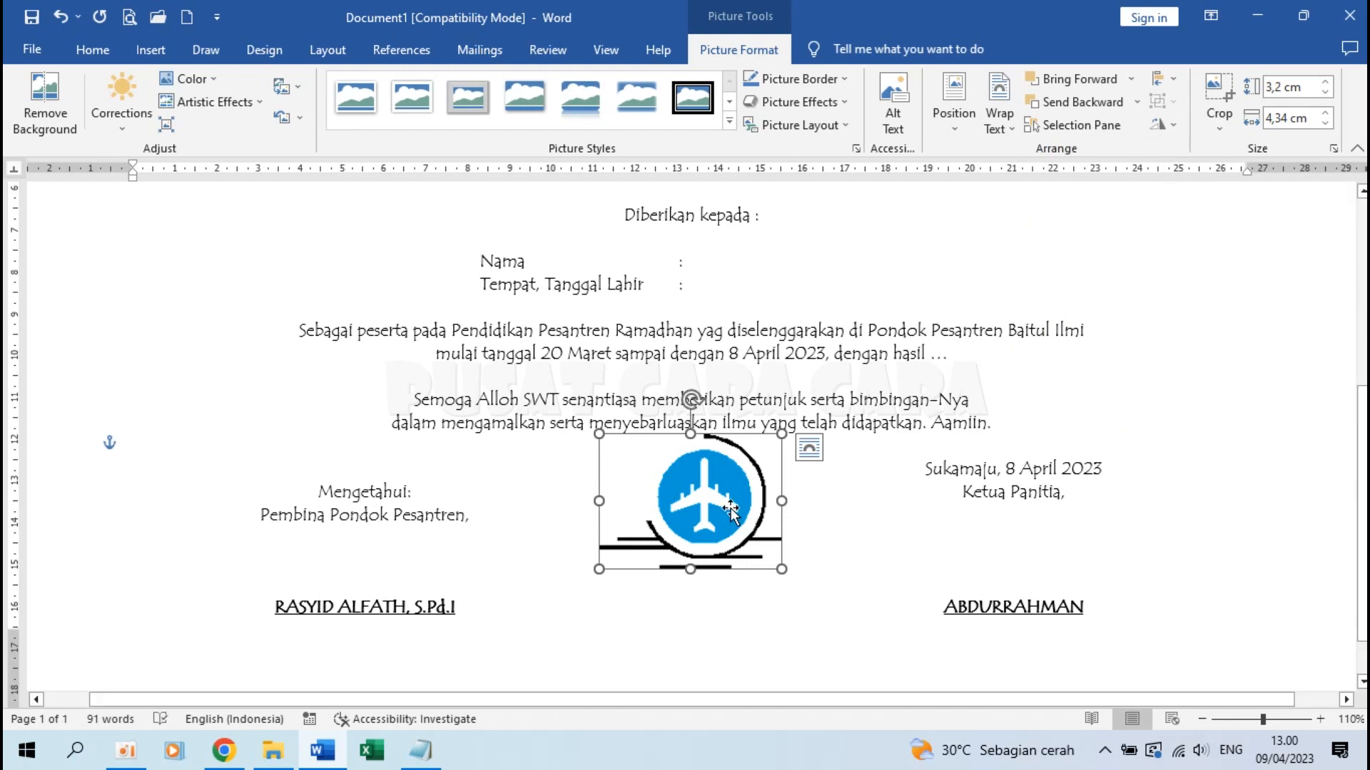
left_click_drag(731, 507, 403, 347)
scroll(403, 348, "up", 5)
left_click_drag(389, 666, 251, 296)
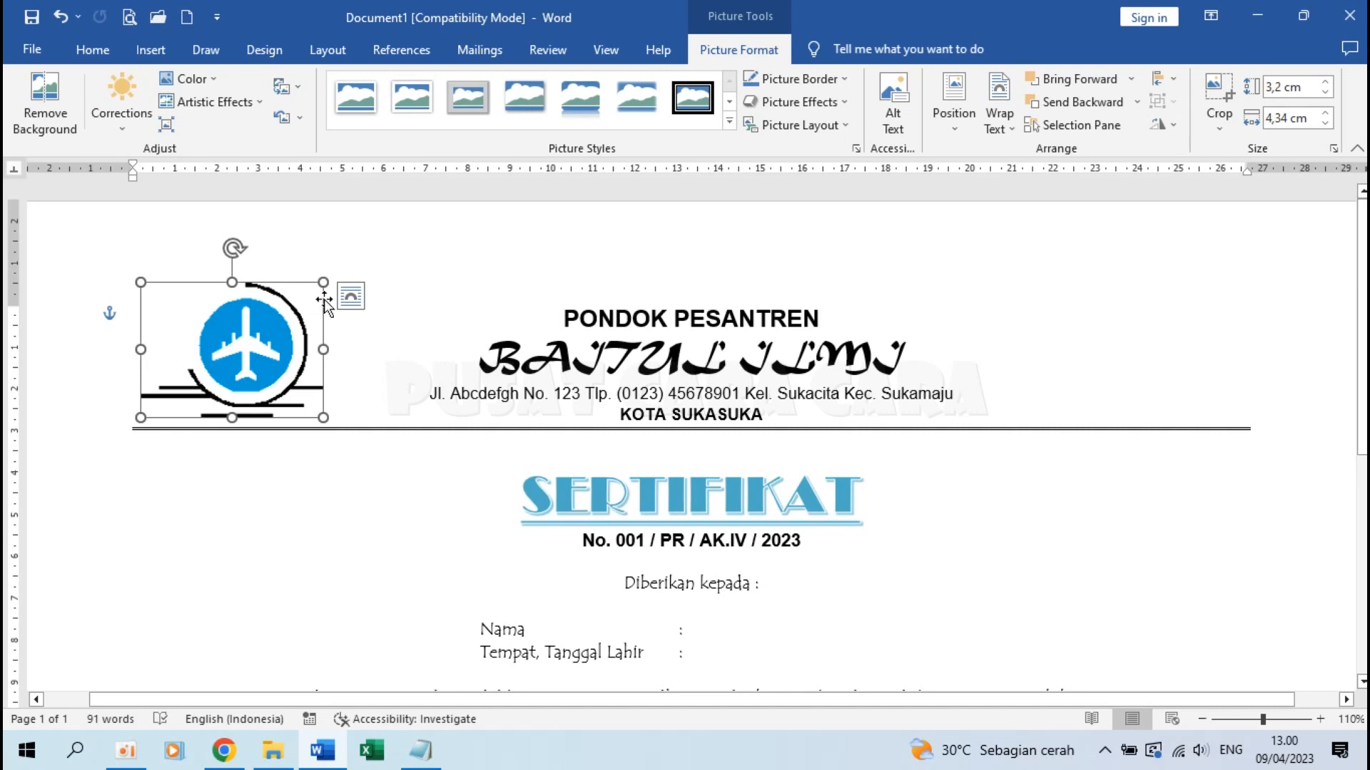
left_click_drag(325, 283, 231, 352)
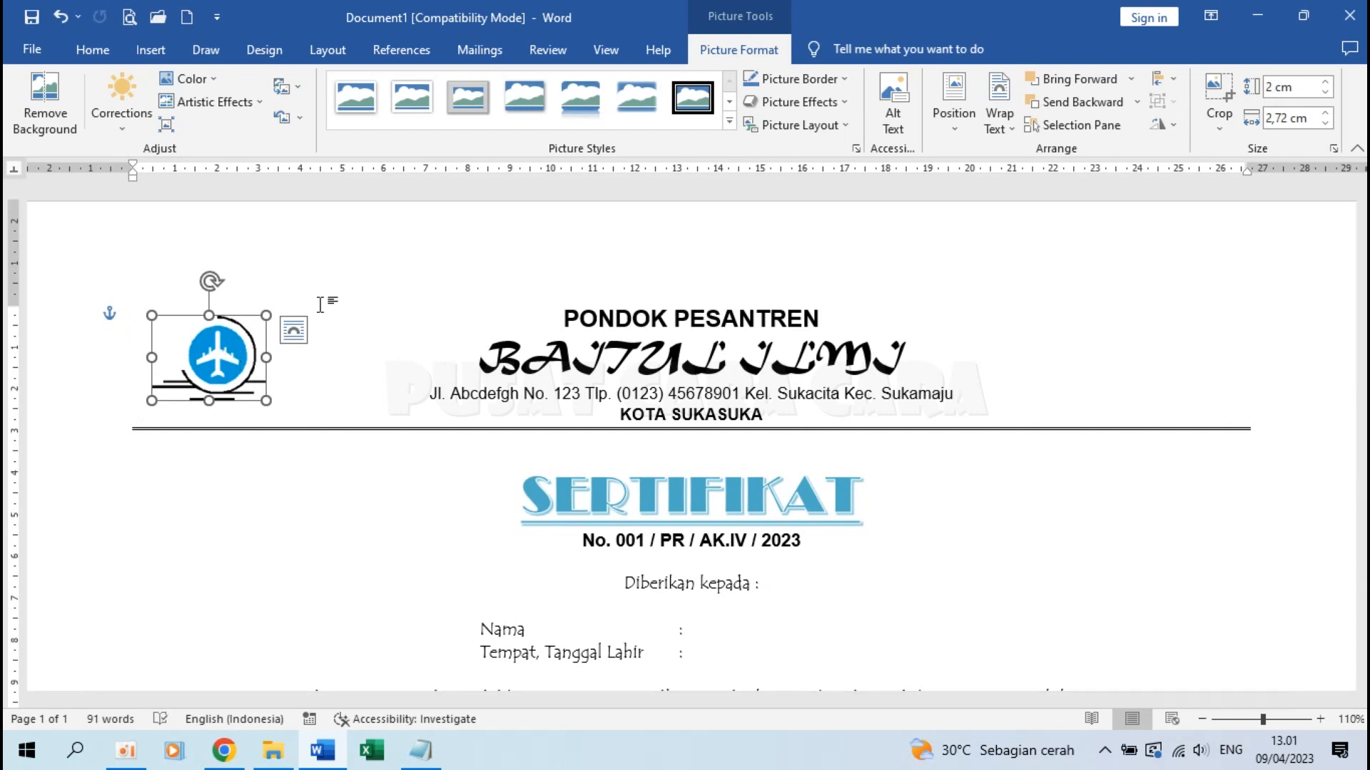
left_click(103, 42)
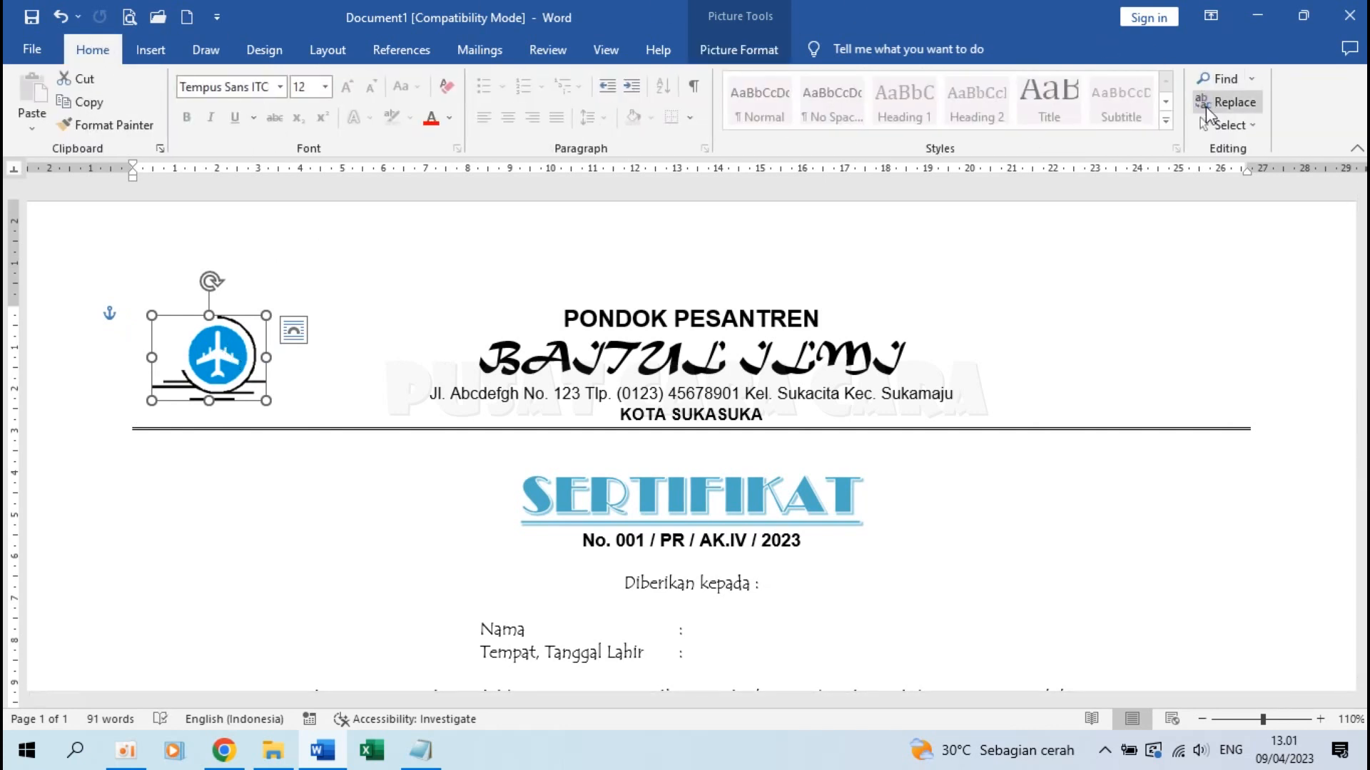
Using Select Objects, nudge the logo slightly left and down beside the letterhead, then deselect it
left_click(1227, 124)
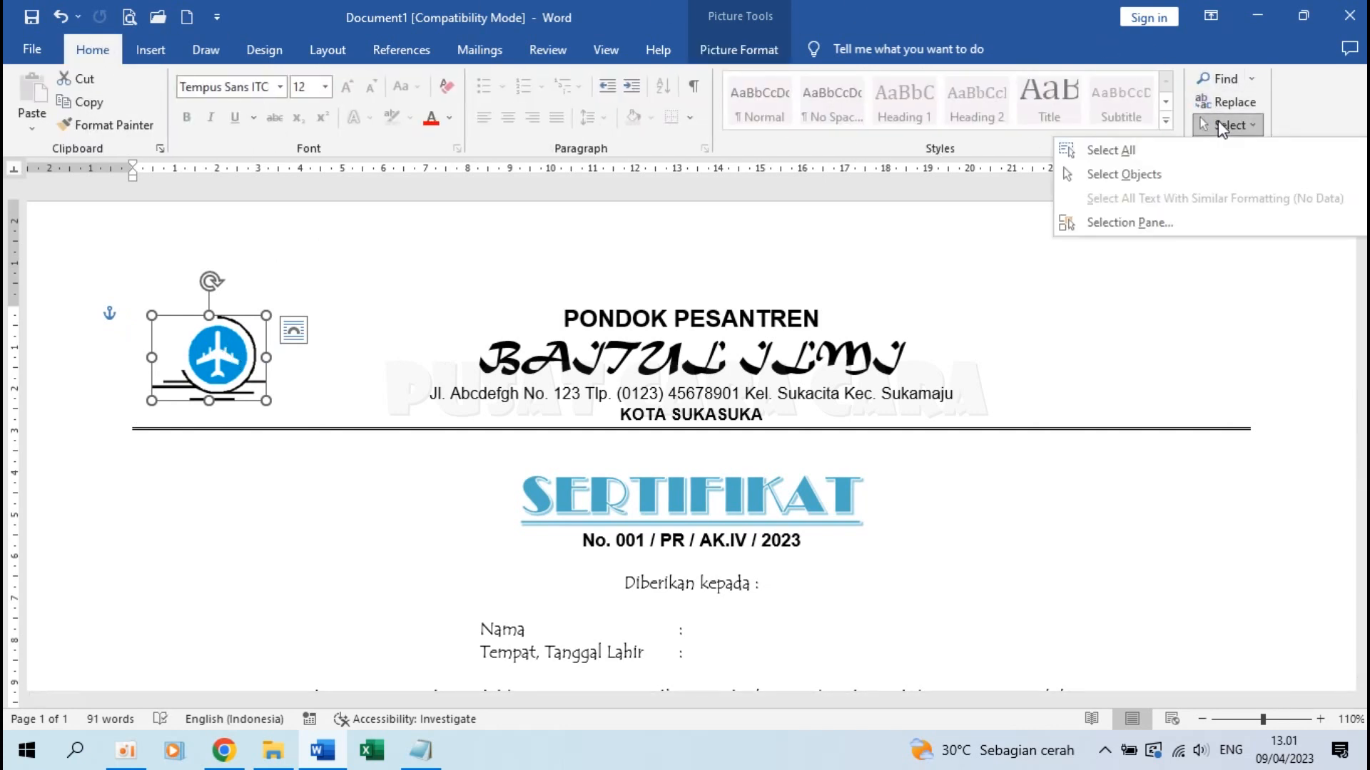
left_click(1126, 175)
mouse_move(214, 356)
left_mouse_down()
mouse_move(264, 356)
mouse_move(208, 358)
left_mouse_up()
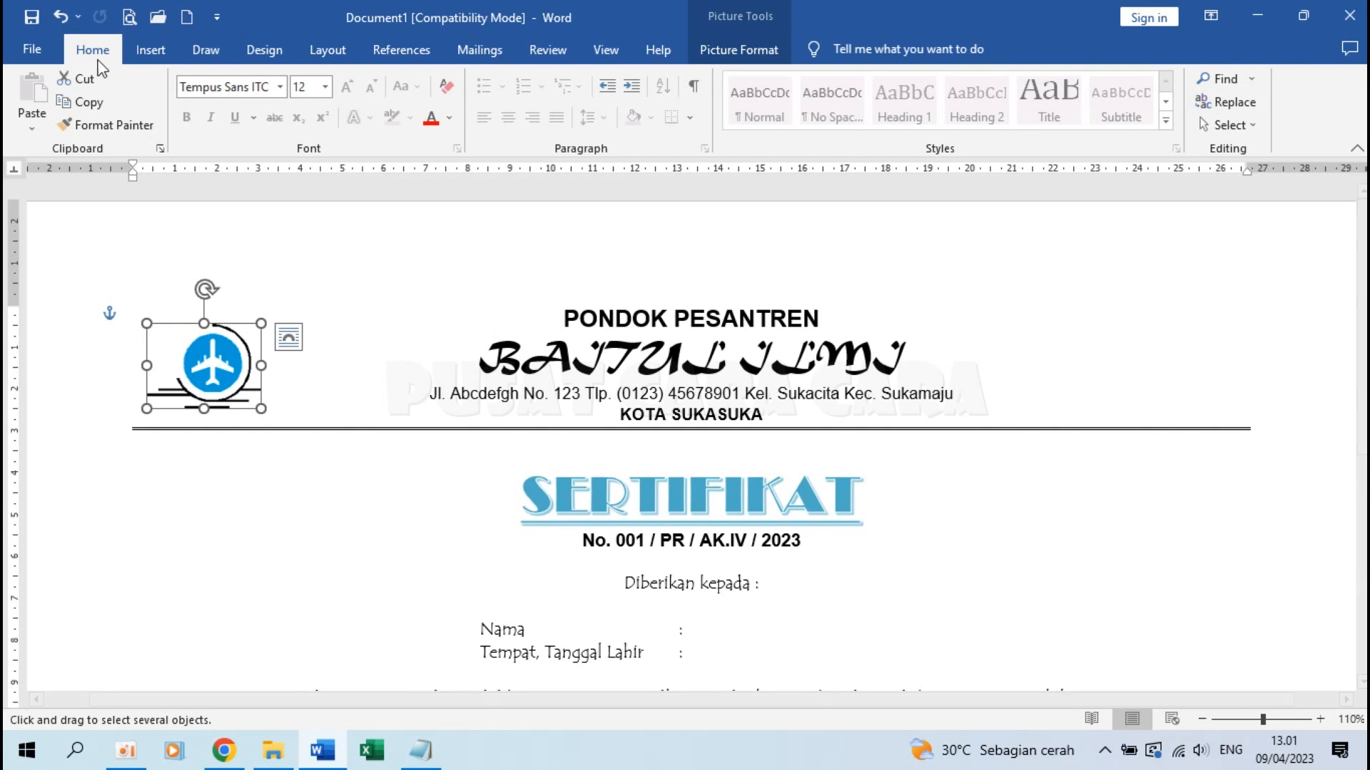
left_click(1221, 125)
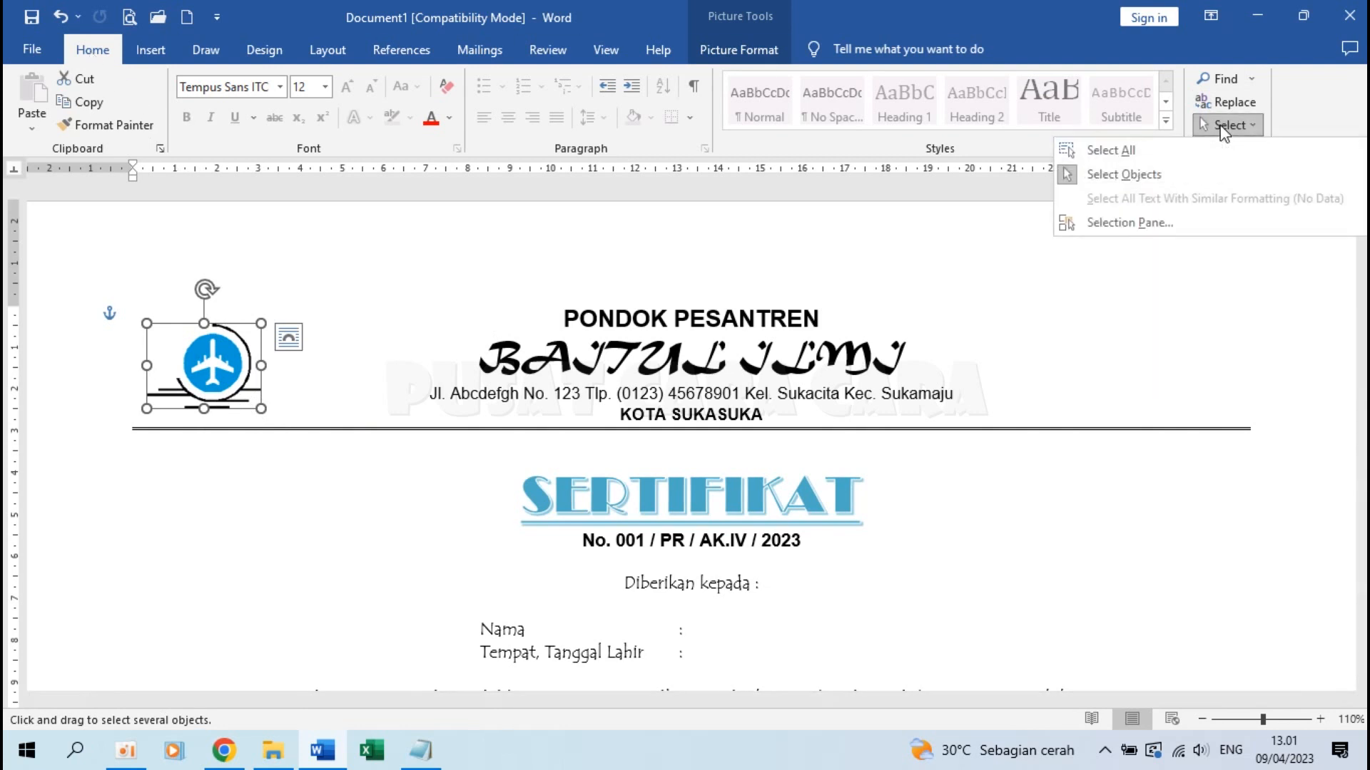
left_click(1101, 173)
key("Escape")
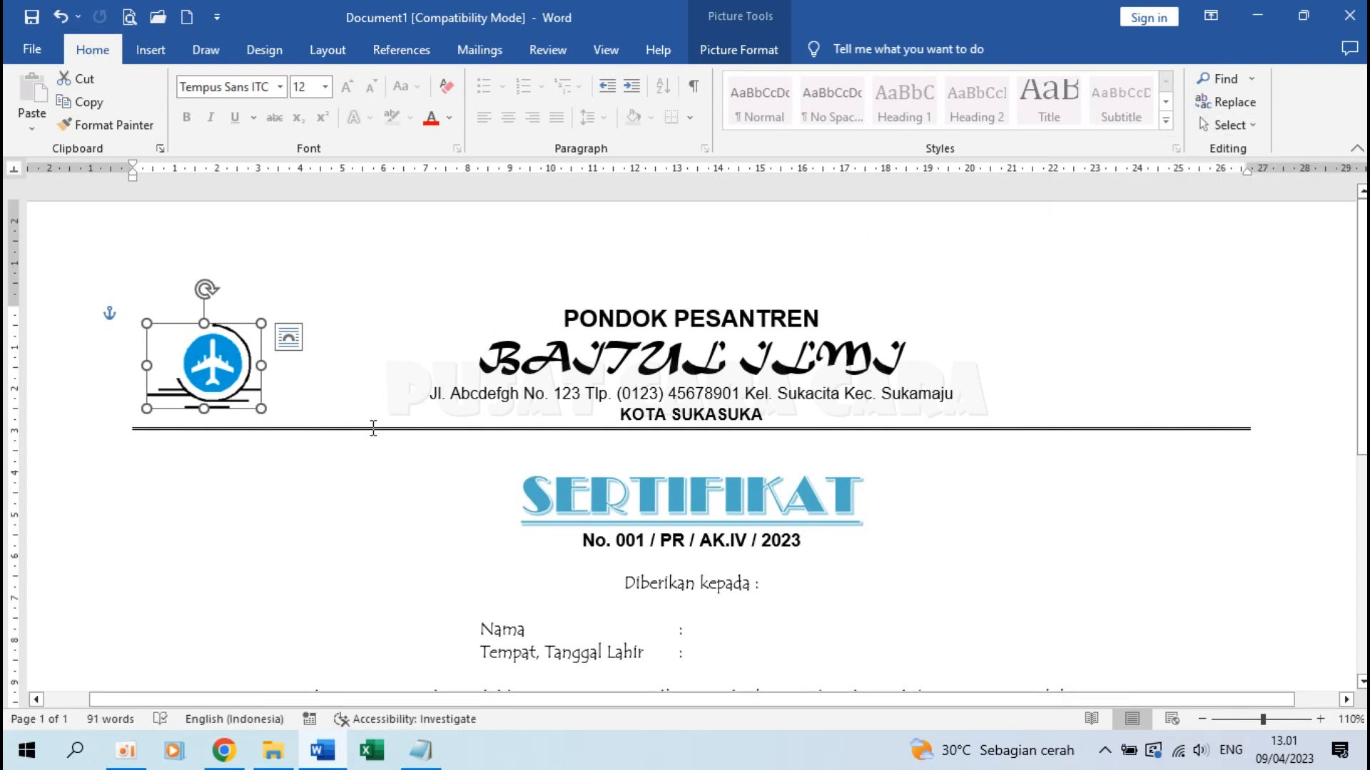
left_click(350, 441)
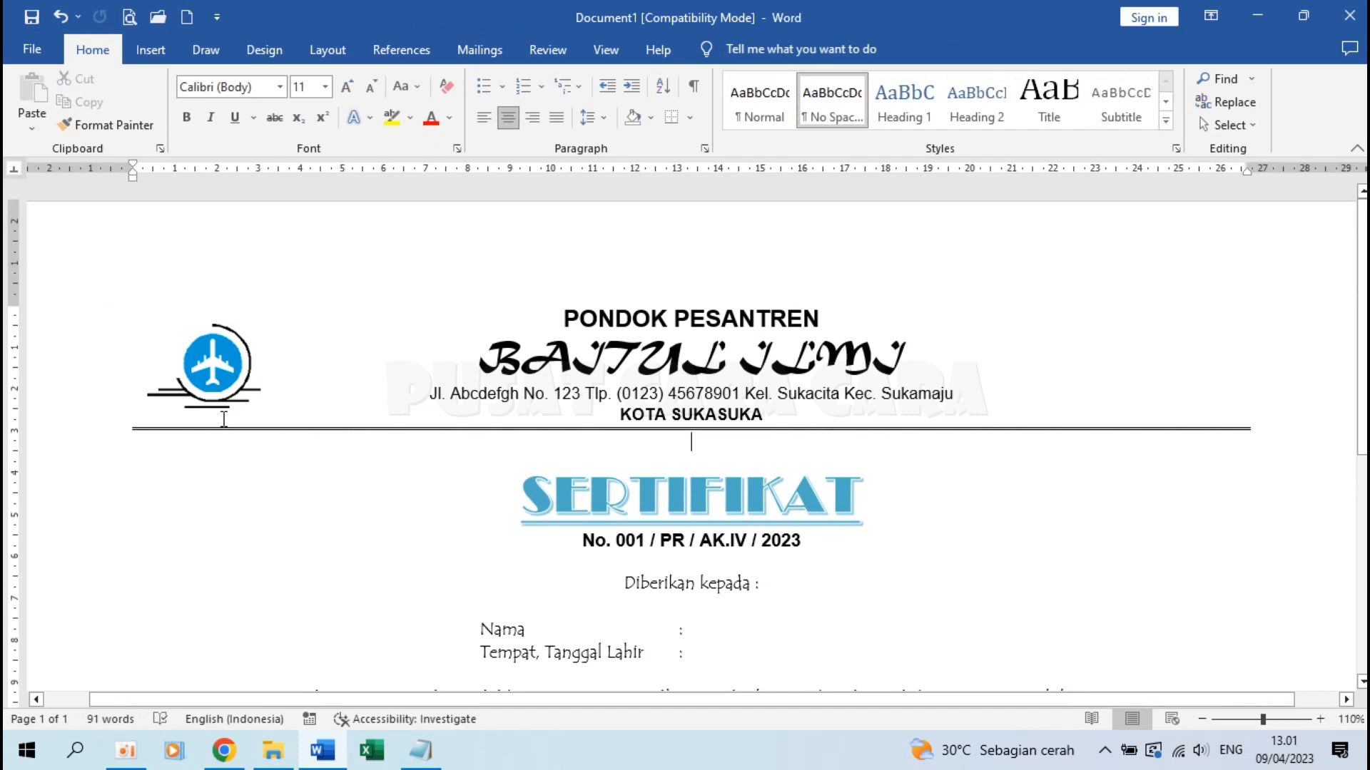
Place the cursor before PONDOK PESANTREN and show the Design tab's page background options
scroll(267, 388, "down", 2)
scroll(268, 389, "down", 3)
scroll(268, 388, "up", 5)
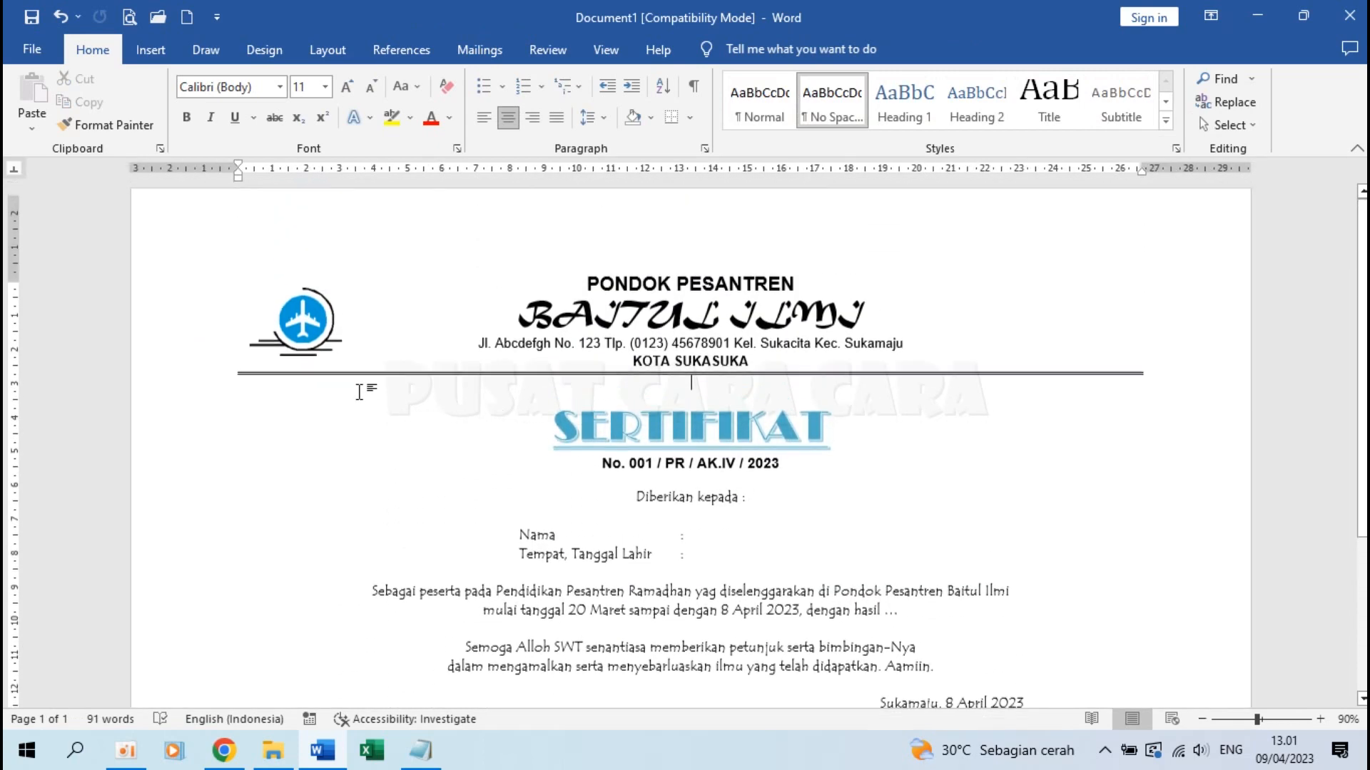
left_click(580, 294)
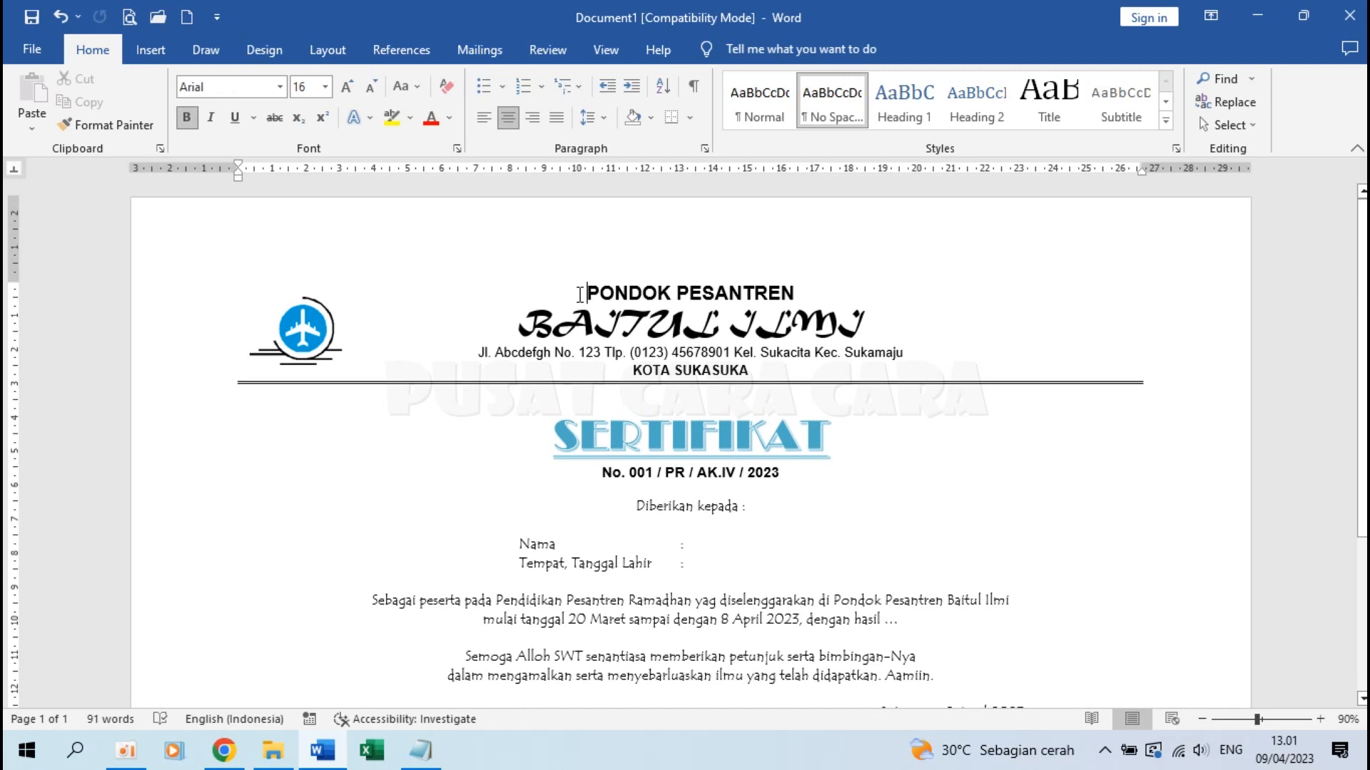
left_click(254, 50)
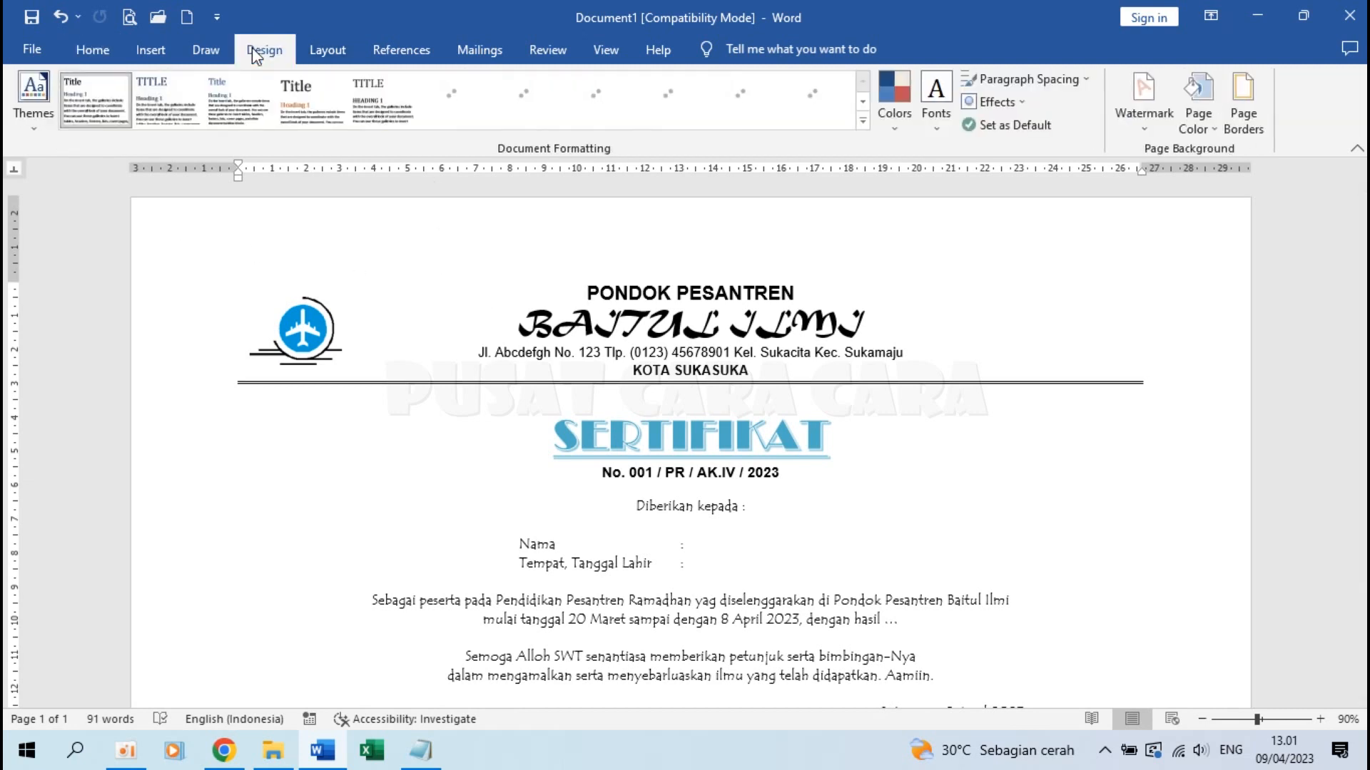
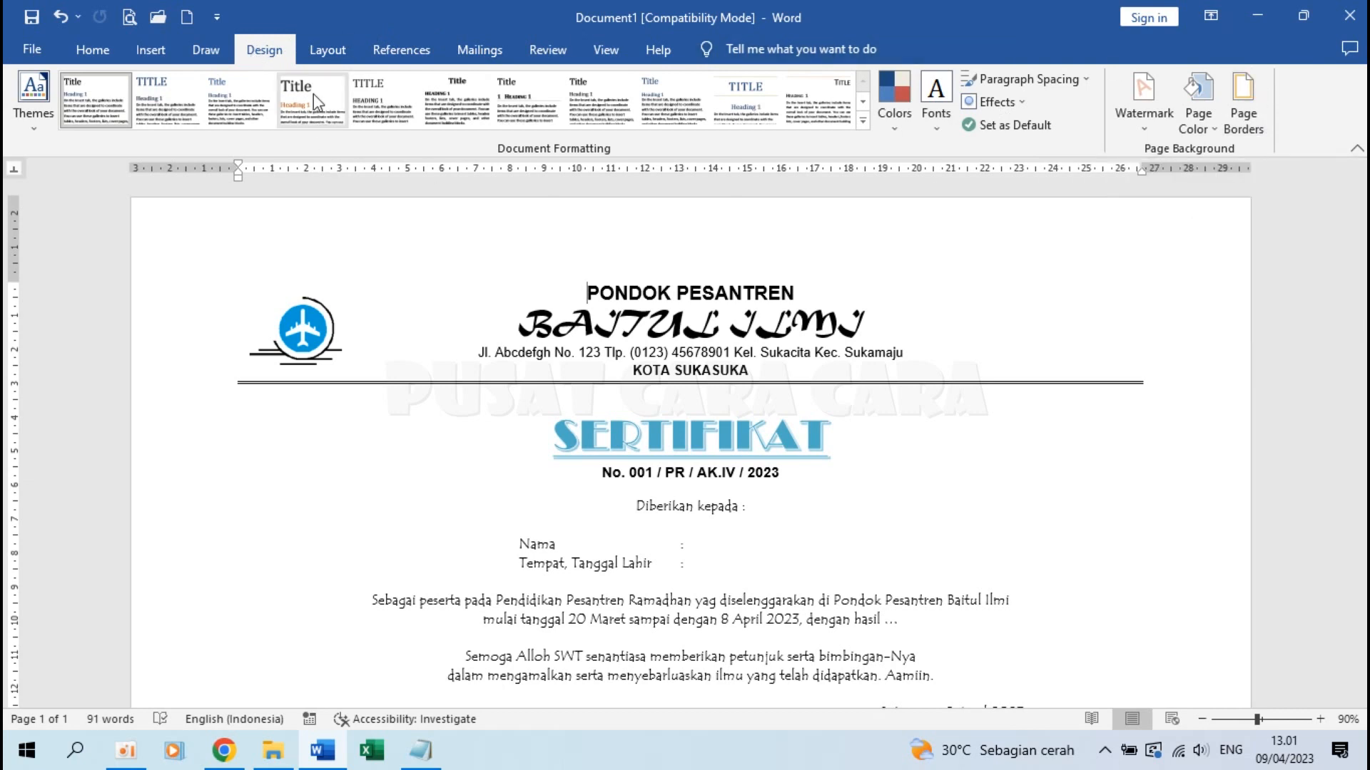
In Page Borders, choose a geometric Art pattern for the page border
left_click(325, 50)
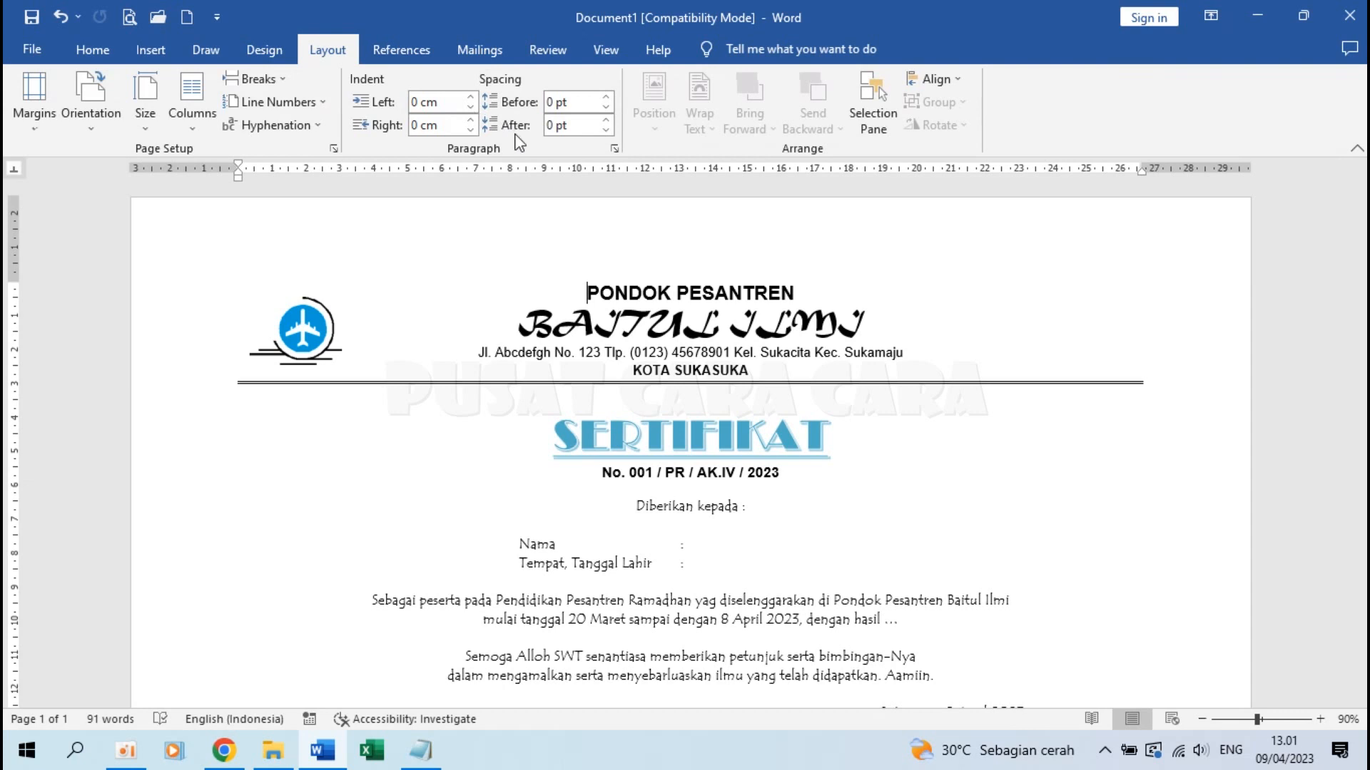
left_click(260, 41)
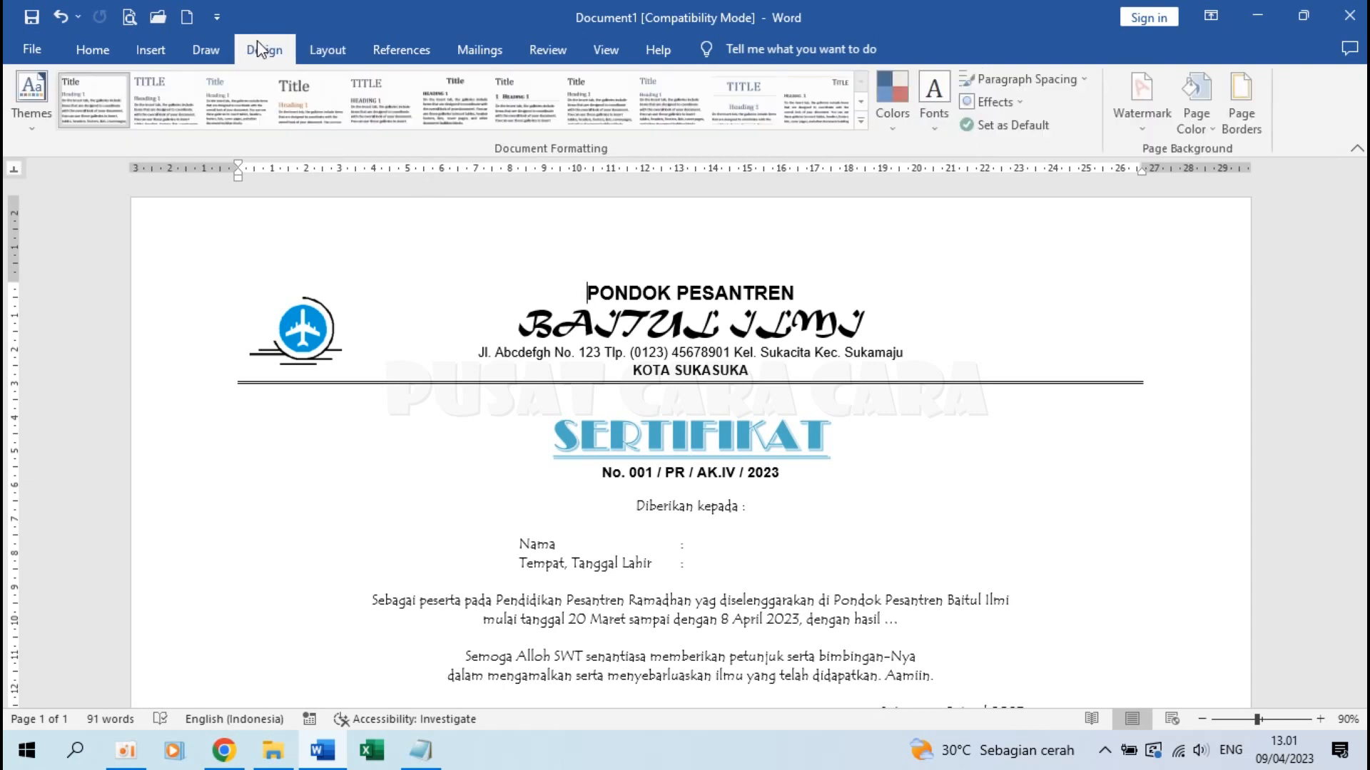
left_click(1260, 121)
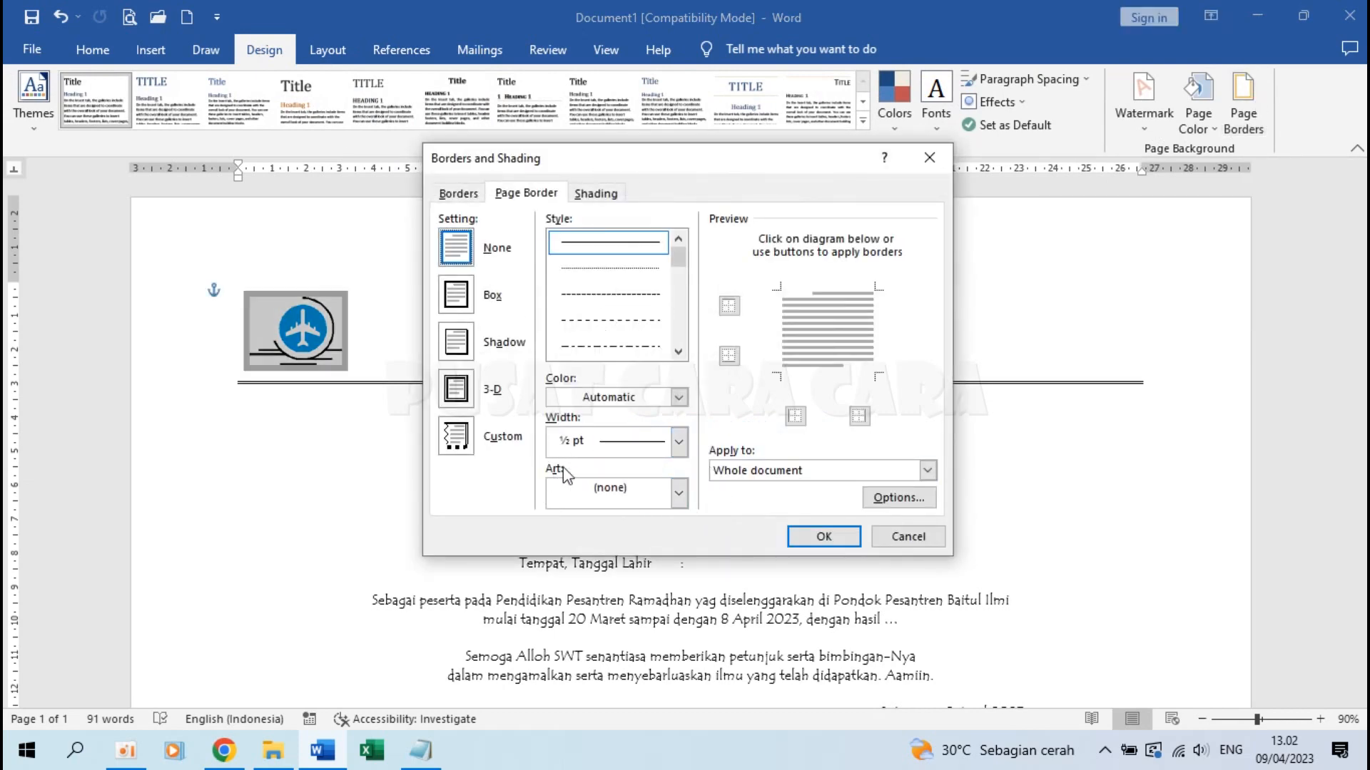
left_click(680, 501)
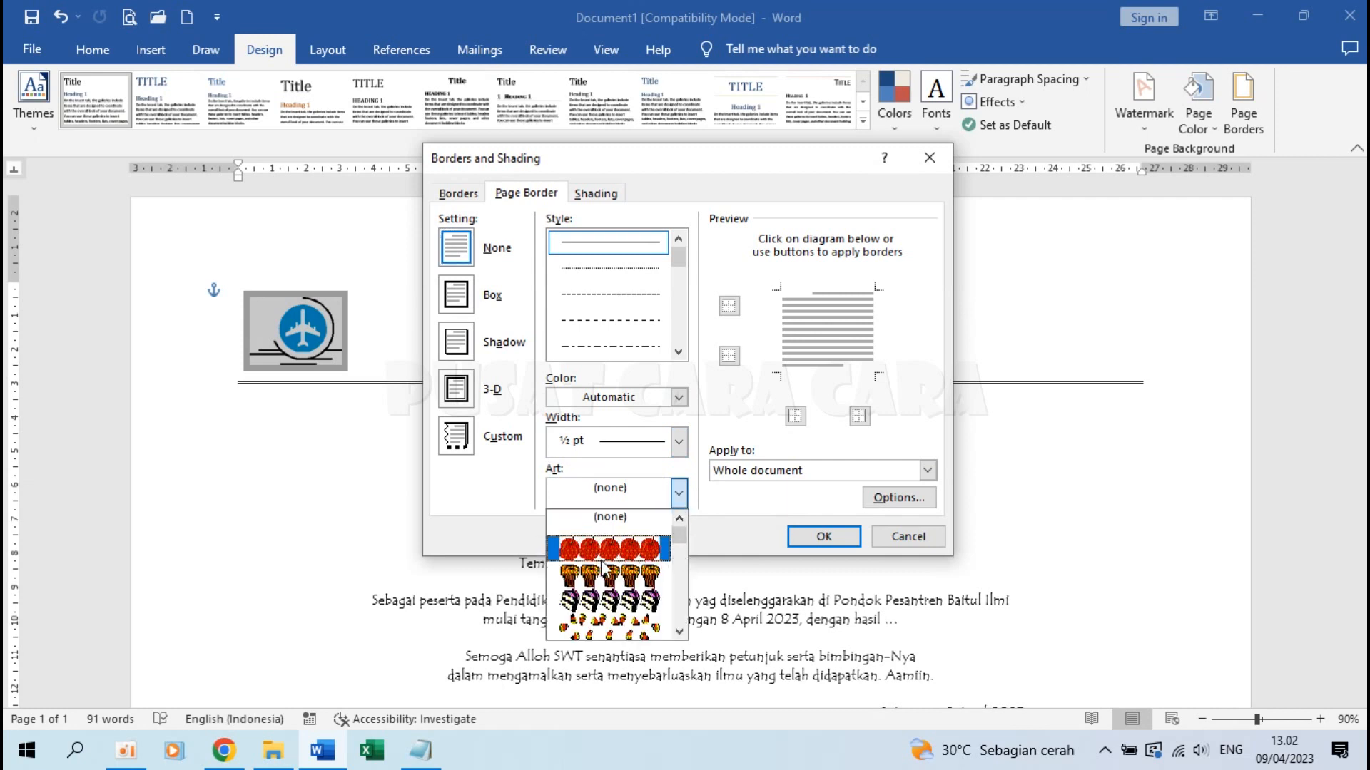
left_click(679, 632)
scroll(679, 632, "down", 12)
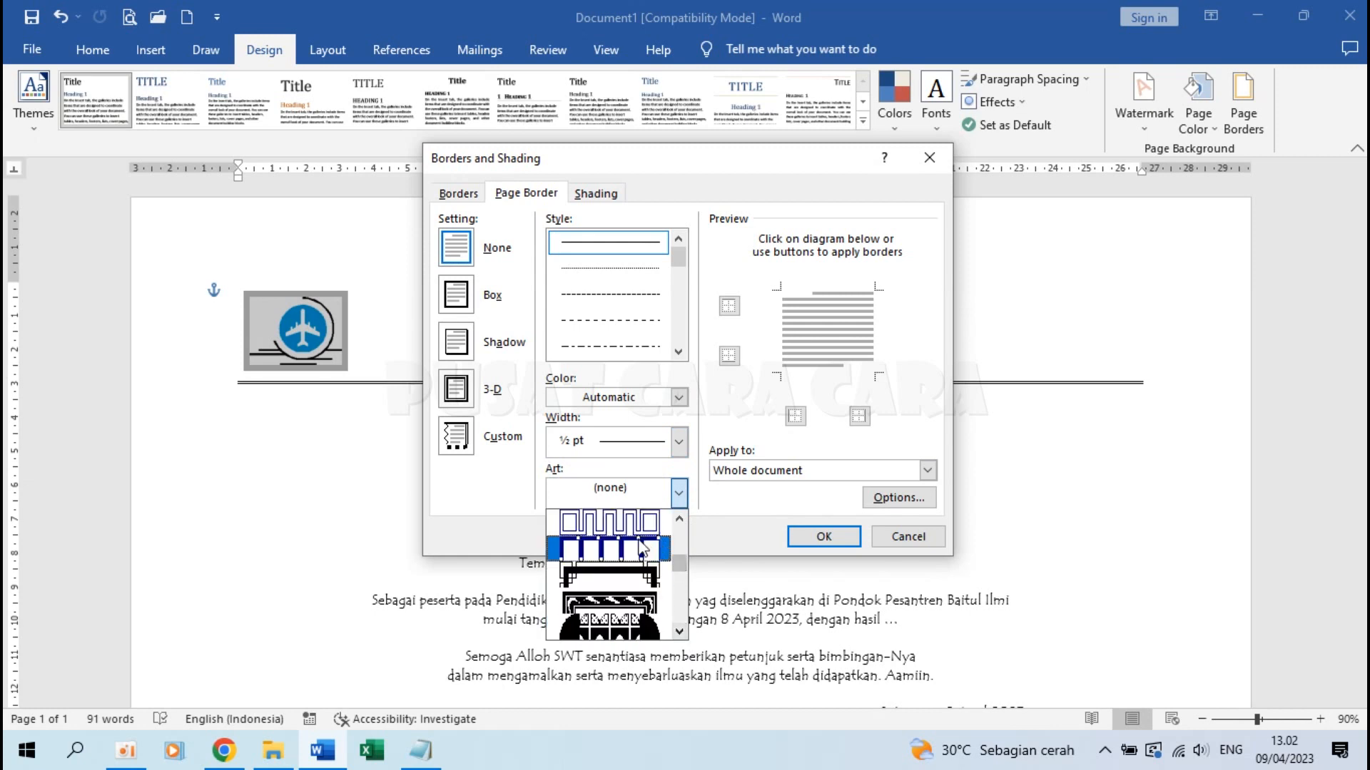
left_click(610, 570)
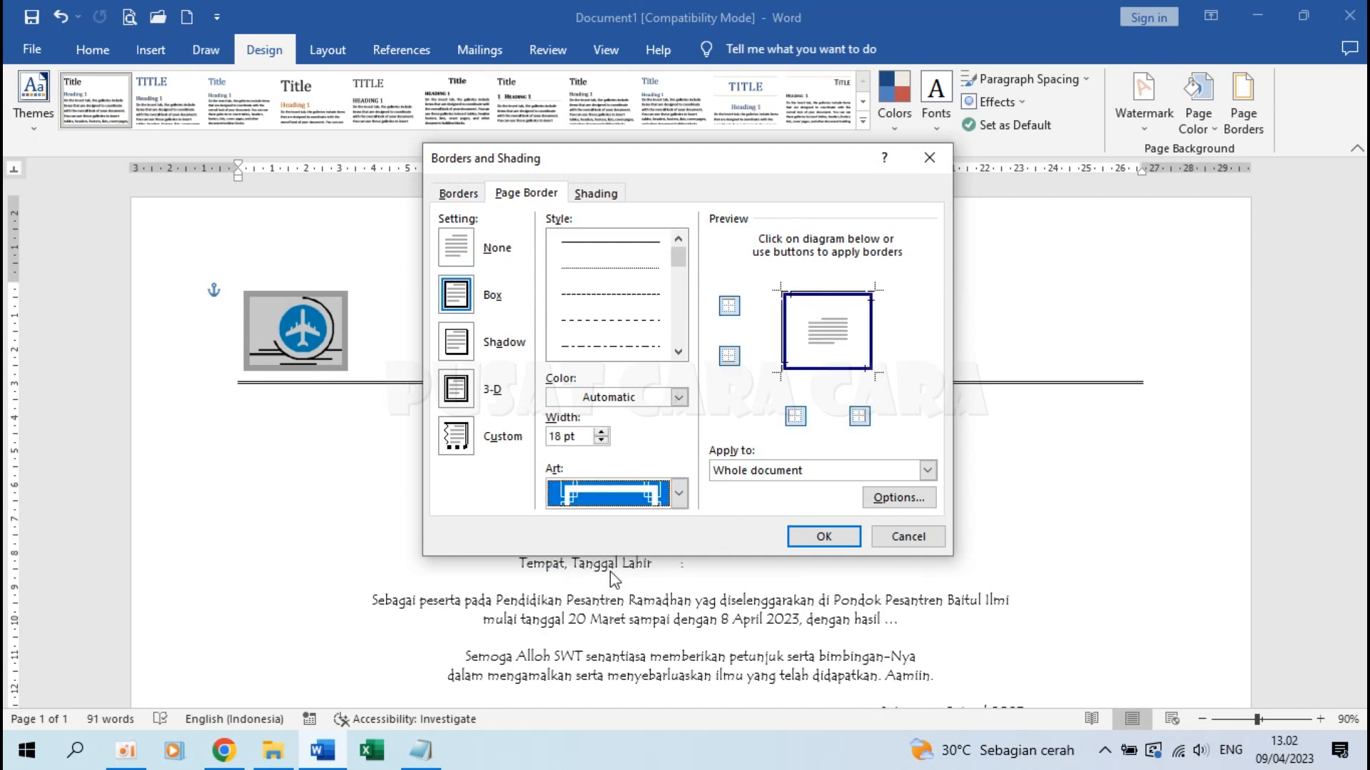
Set the art border to 21 pt with automatic colour, measured from the page edge, and apply it
left_click(597, 432)
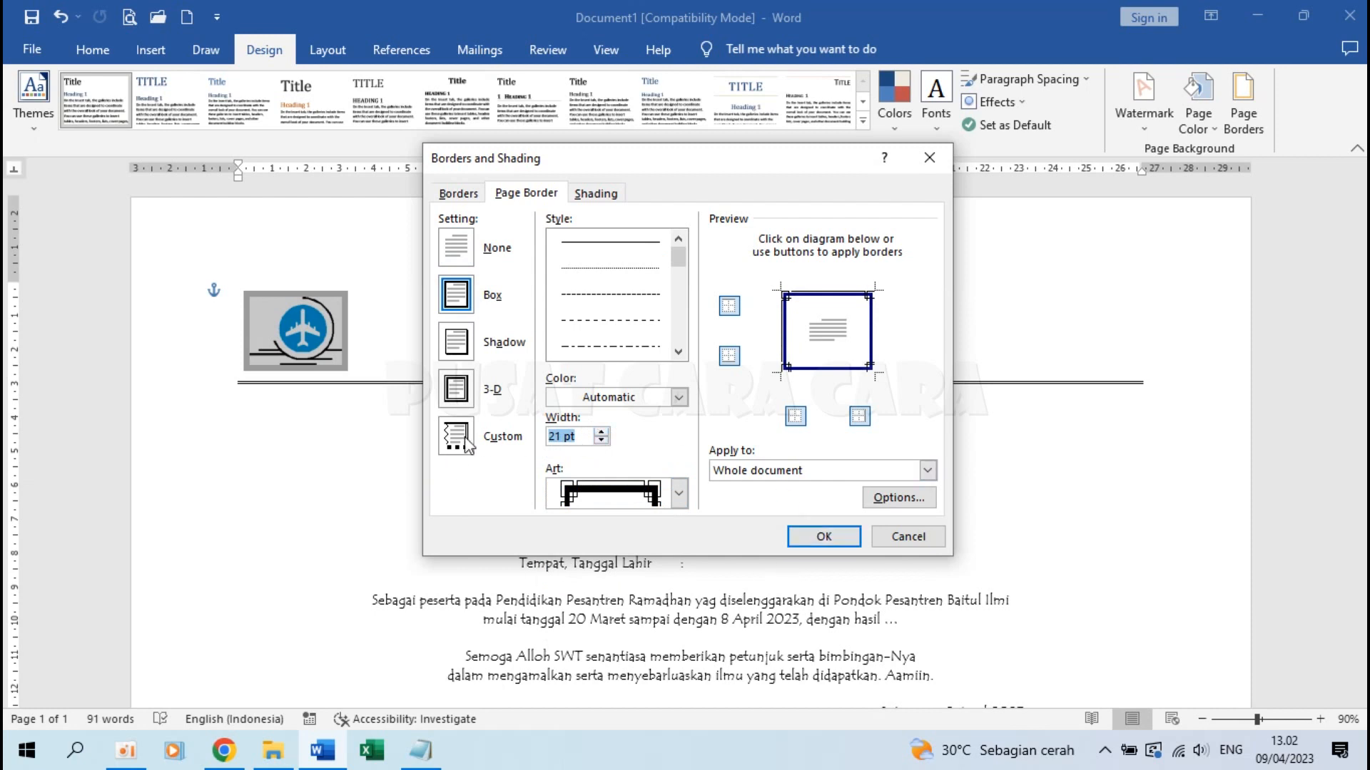
left_click(676, 400)
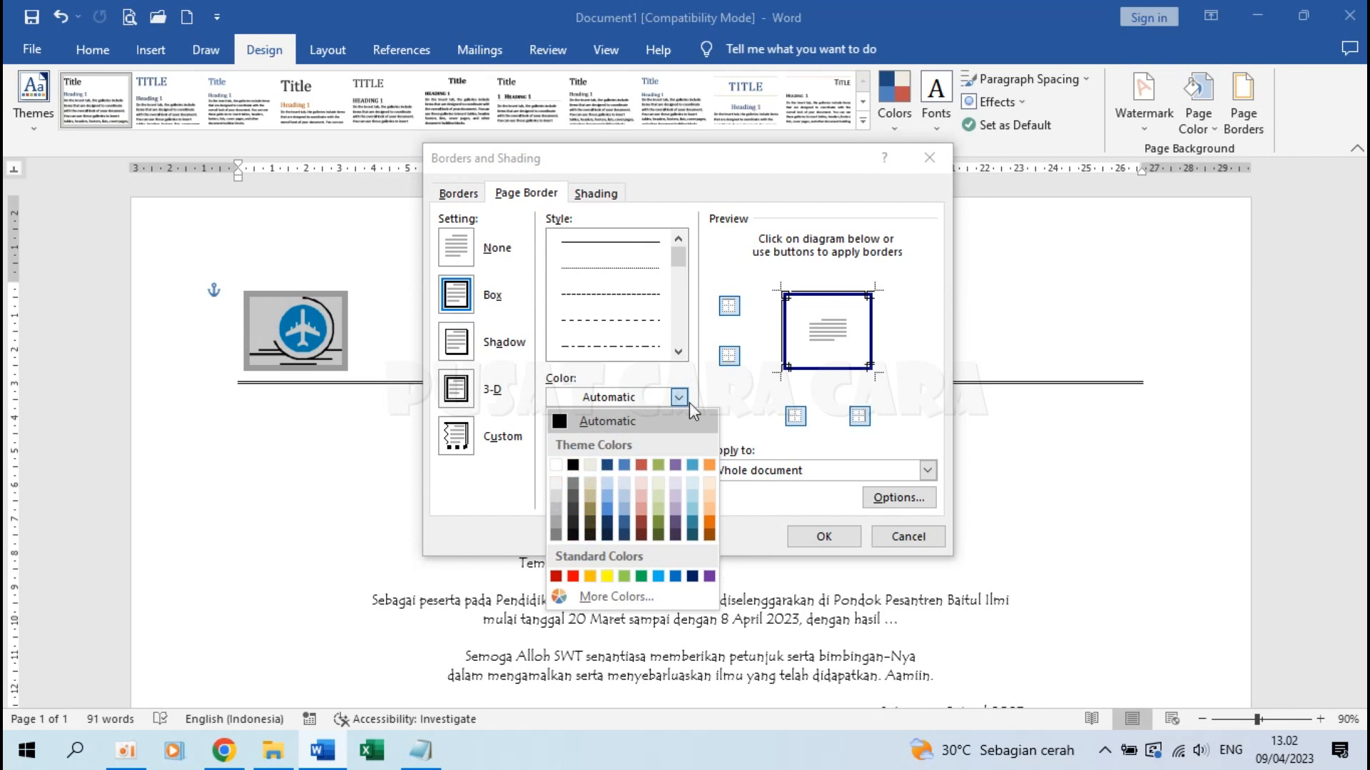
left_click(716, 389)
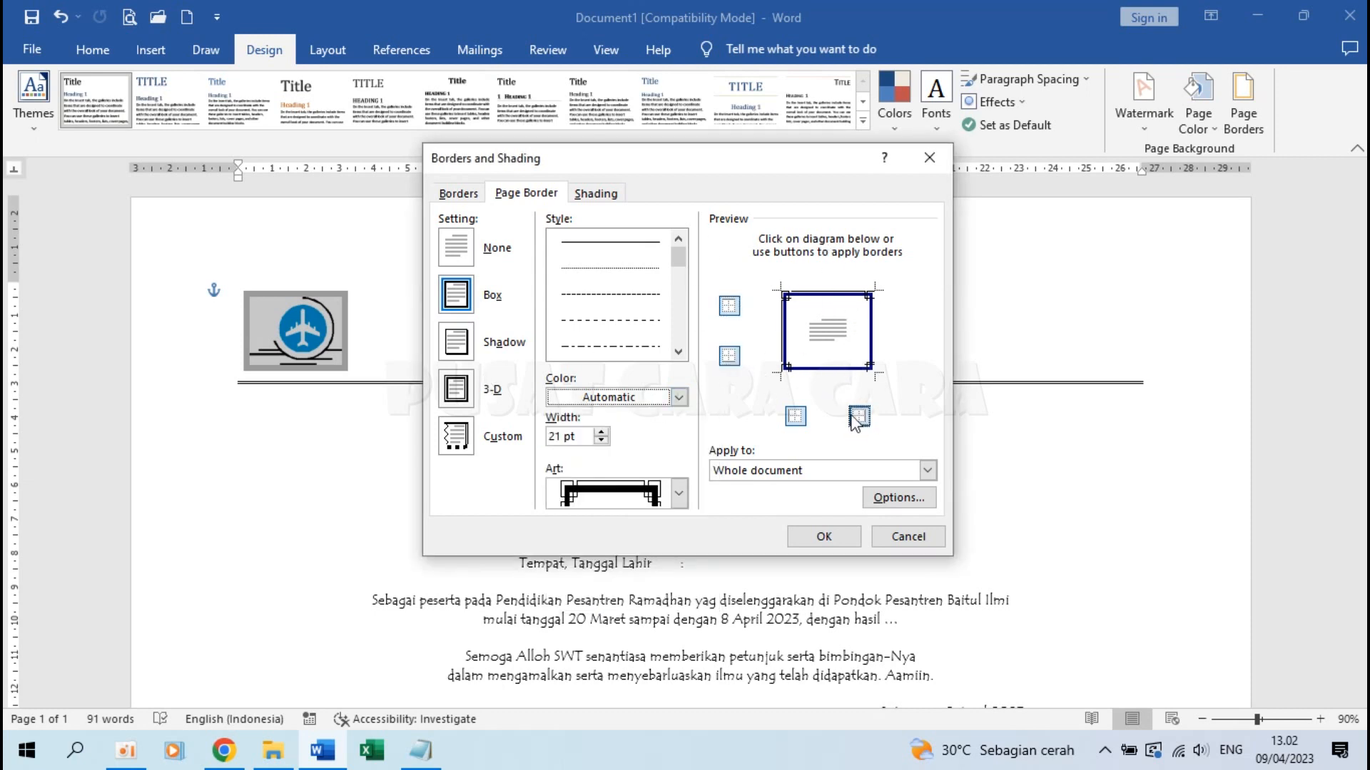
left_click(906, 499)
left_click(620, 254)
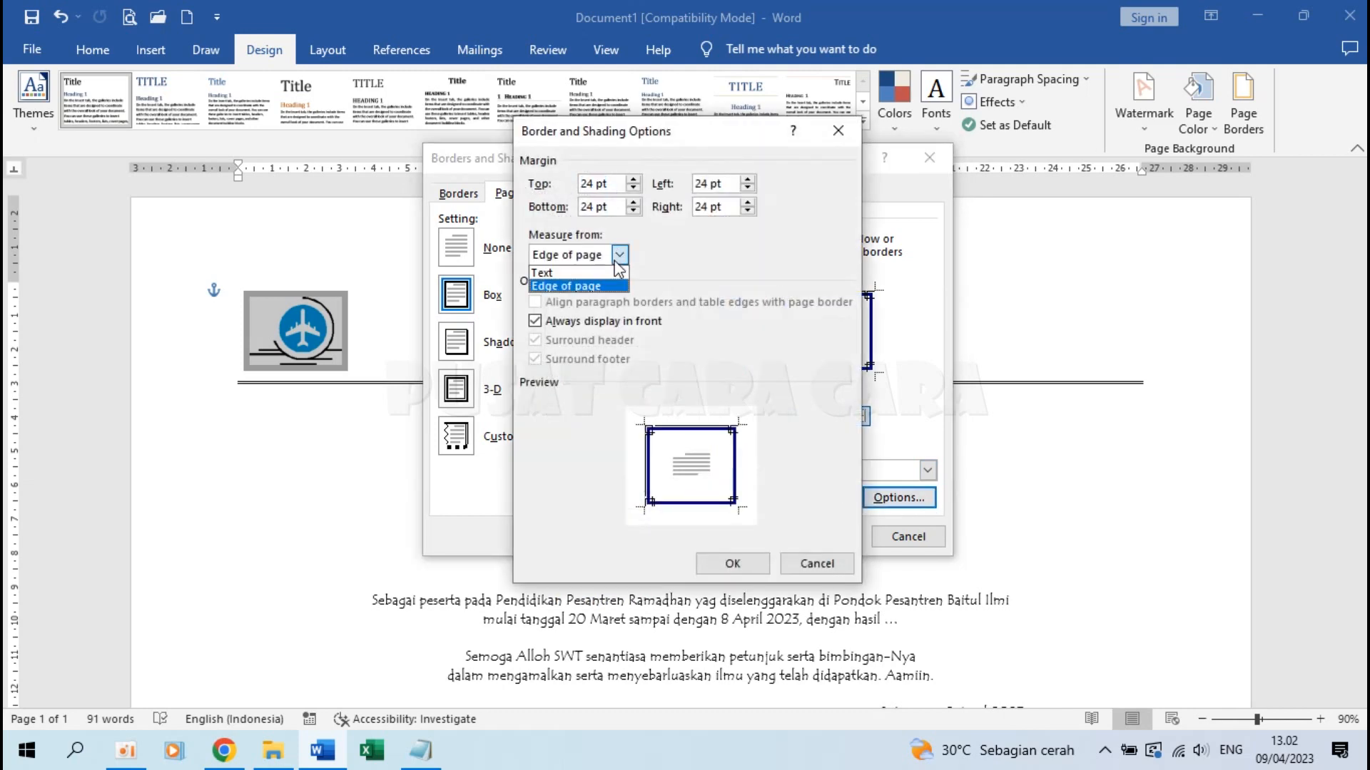
left_click(548, 288)
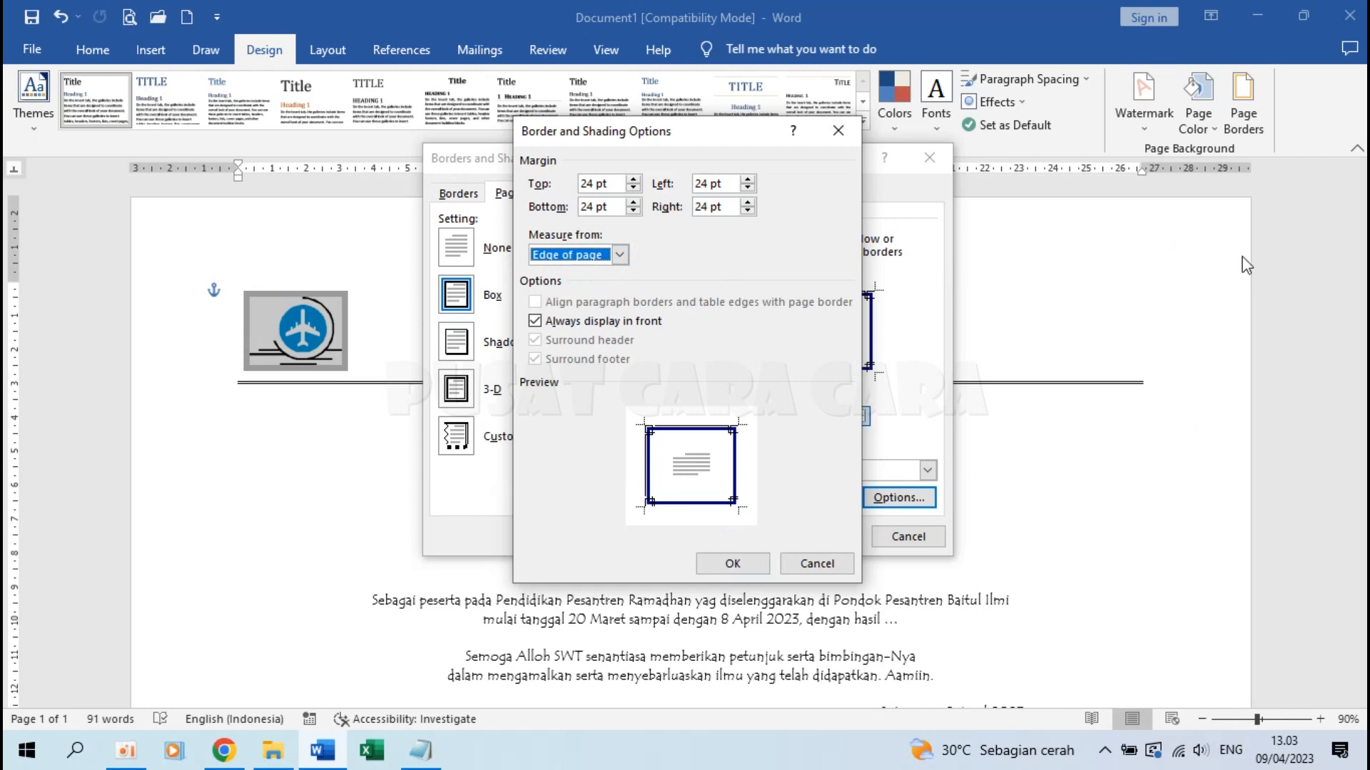
left_click(734, 554)
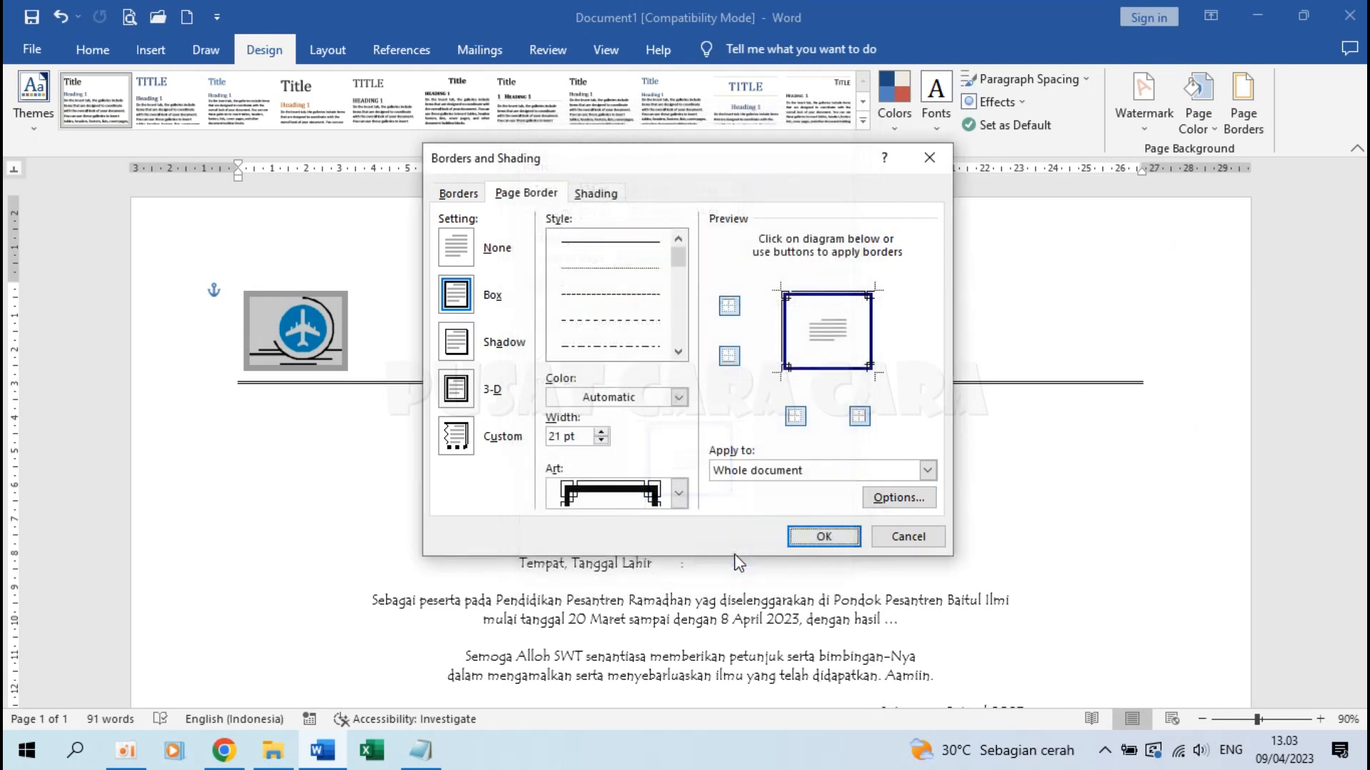
left_click(822, 539)
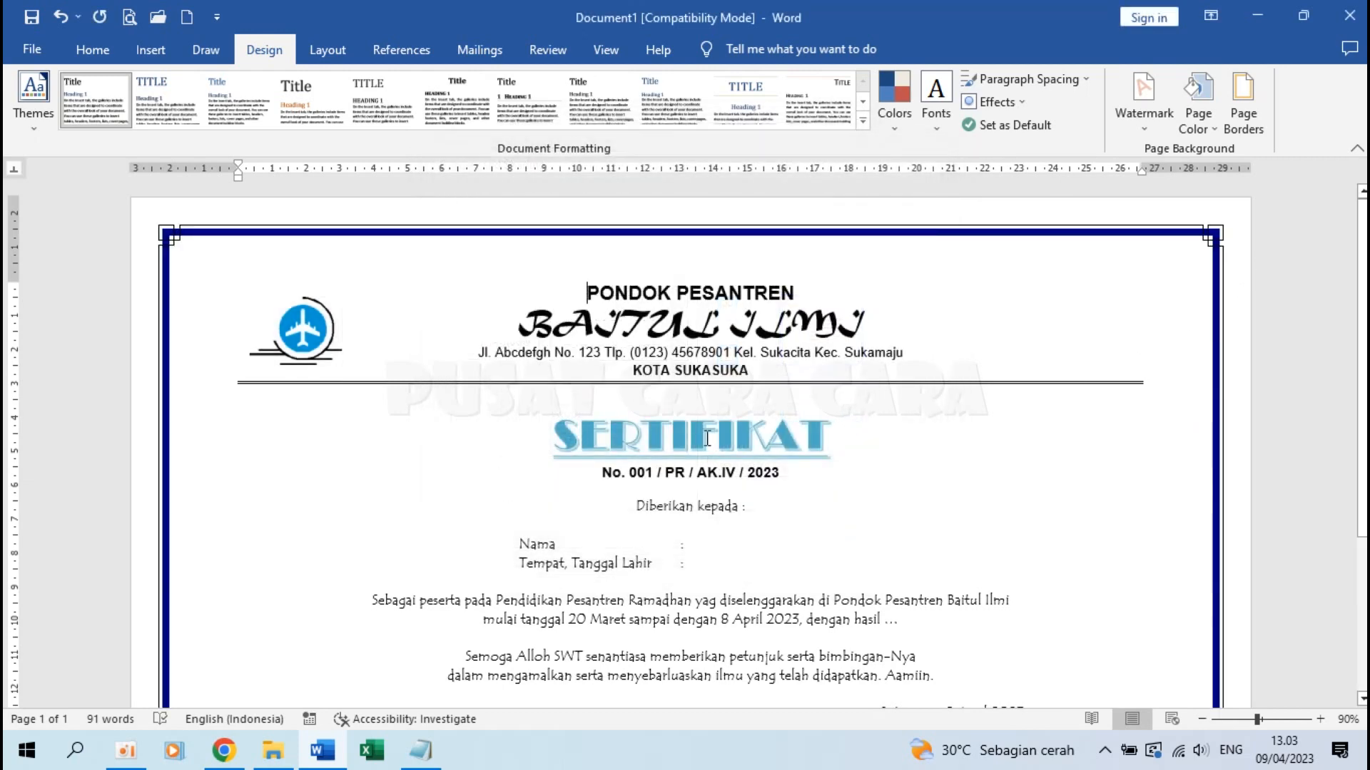
Select the word SERTIFIKAT in the WordArt and give it a Dark Blue, Text 2, Darker 25% fill
scroll(663, 401, "down", 3)
scroll(674, 385, "up", 2)
double_click(679, 374)
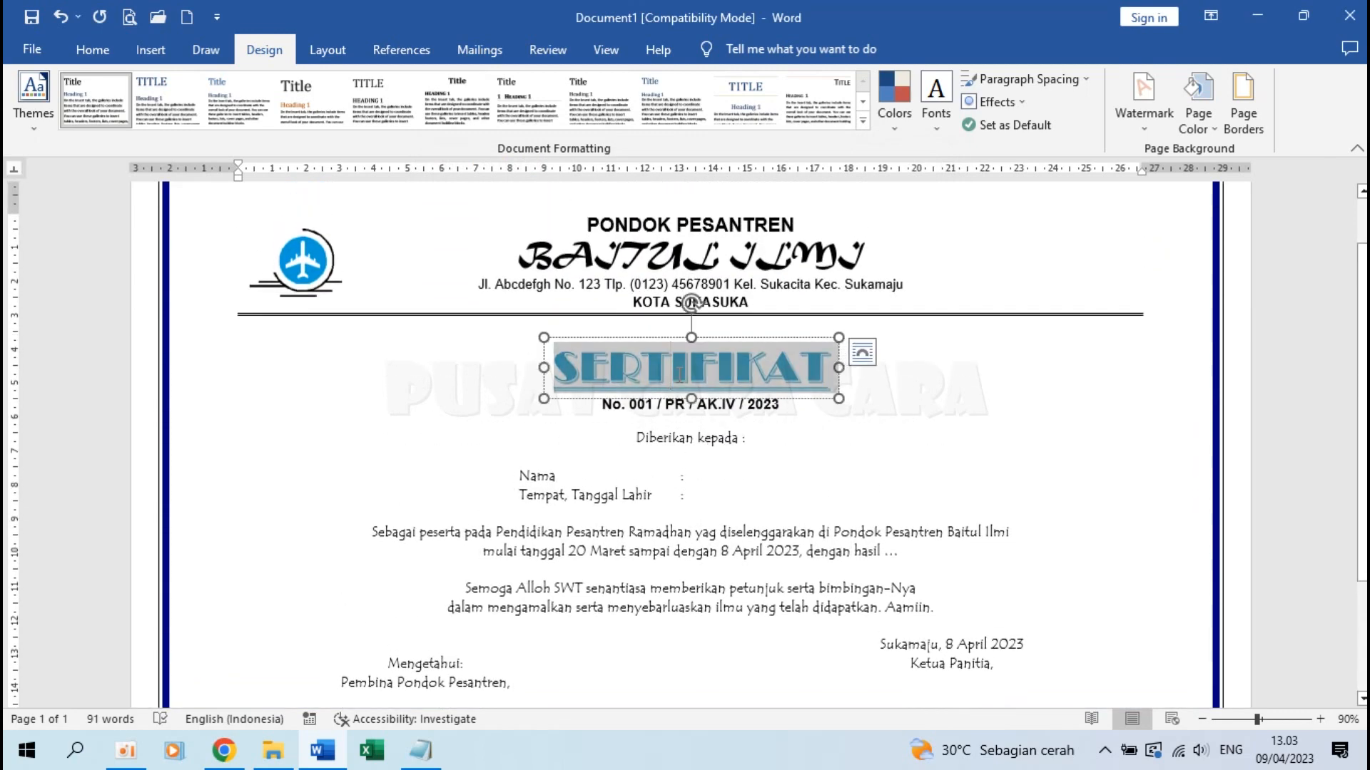
scroll(678, 374, "up", 5)
left_click(527, 379)
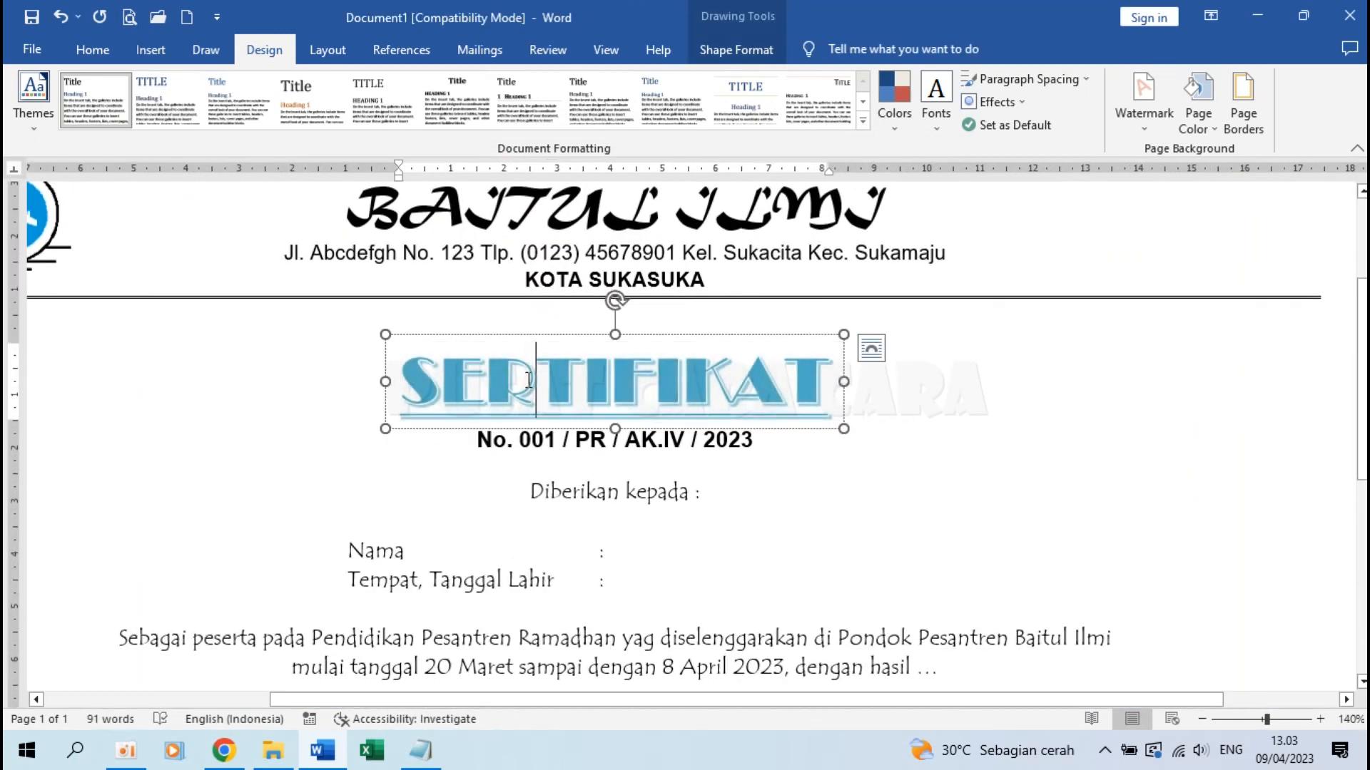
double_click(528, 379)
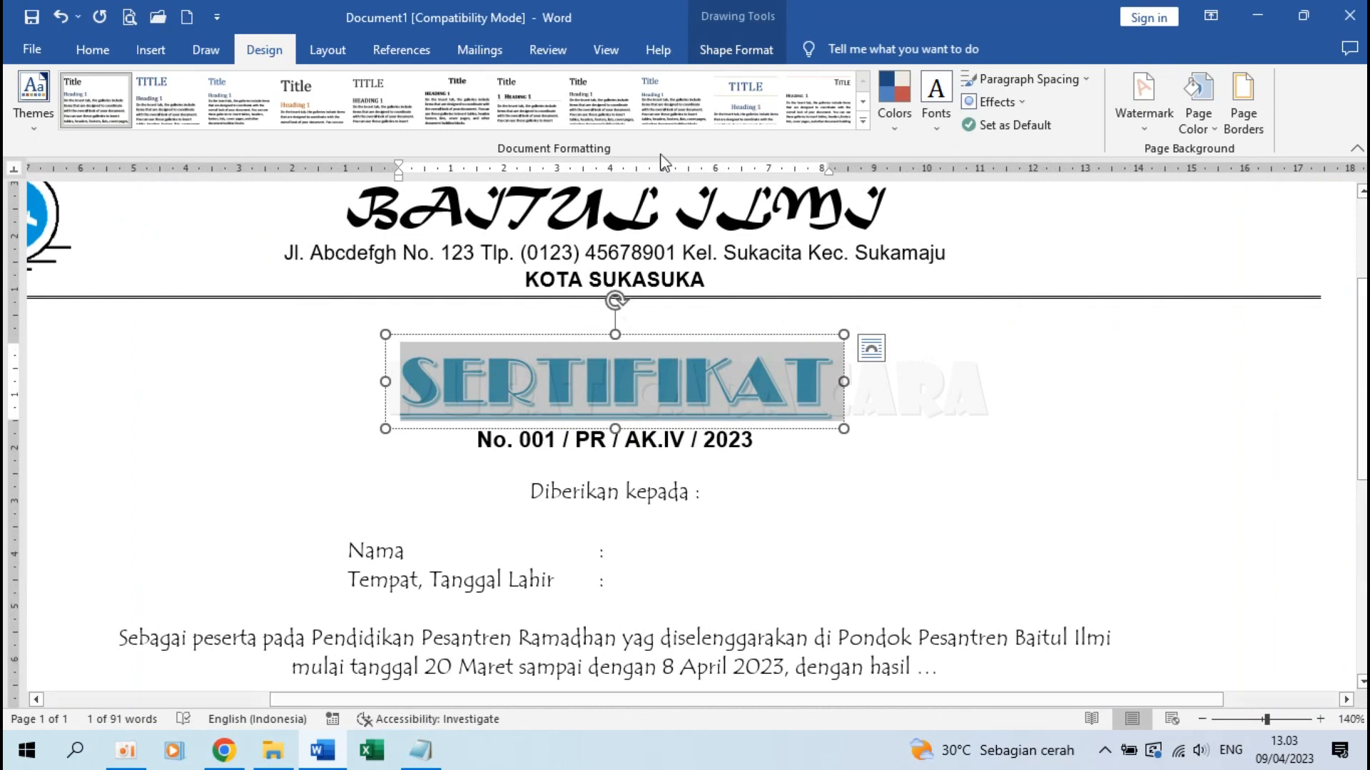
left_click(748, 47)
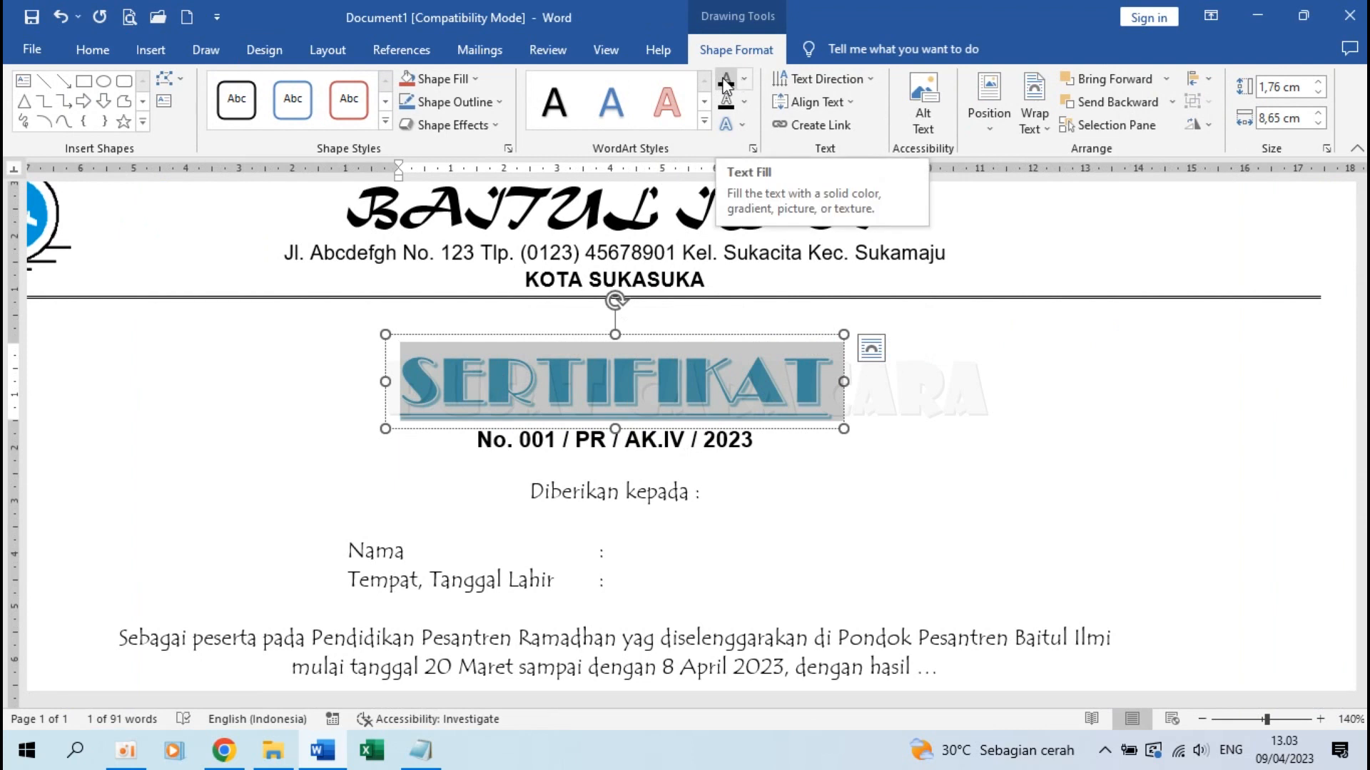
left_click(744, 78)
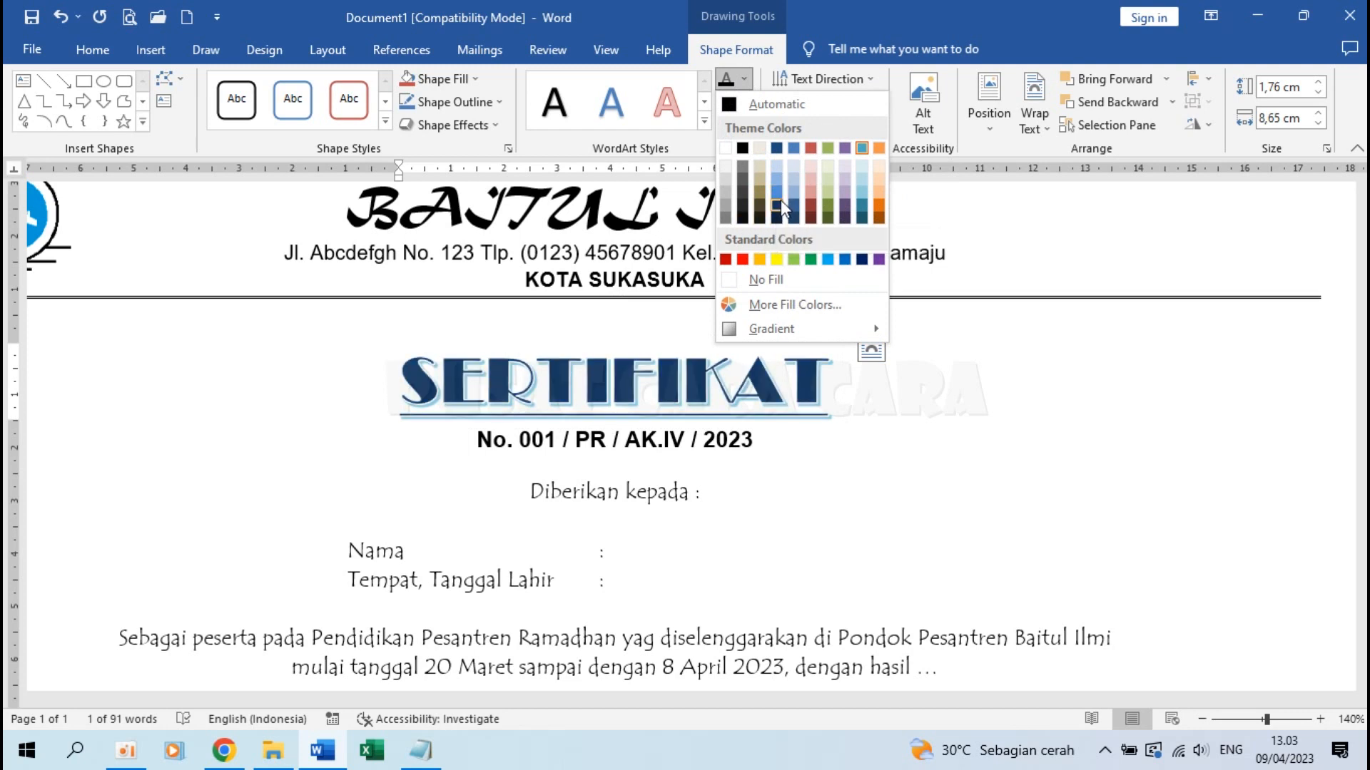
left_click(781, 206)
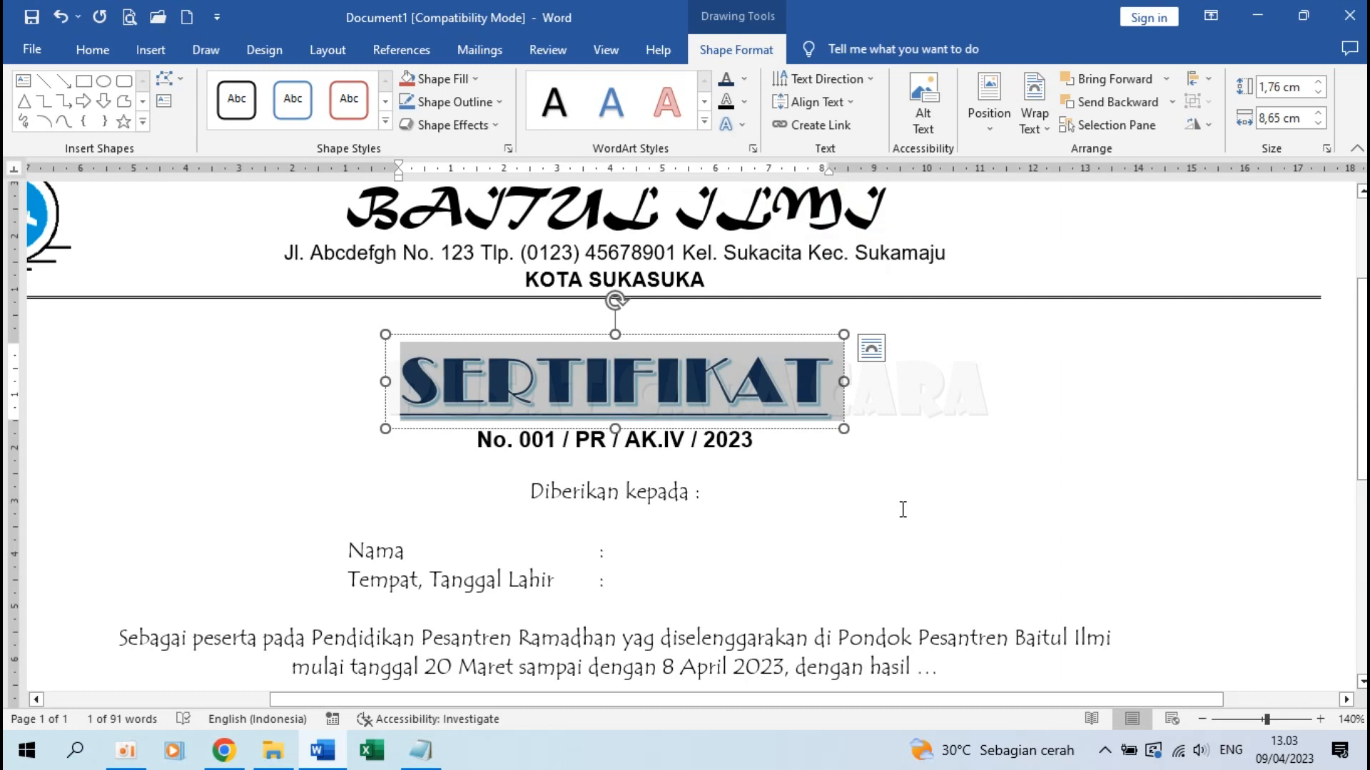
left_click(900, 511)
scroll(654, 471, "down", 5, "ctrl")
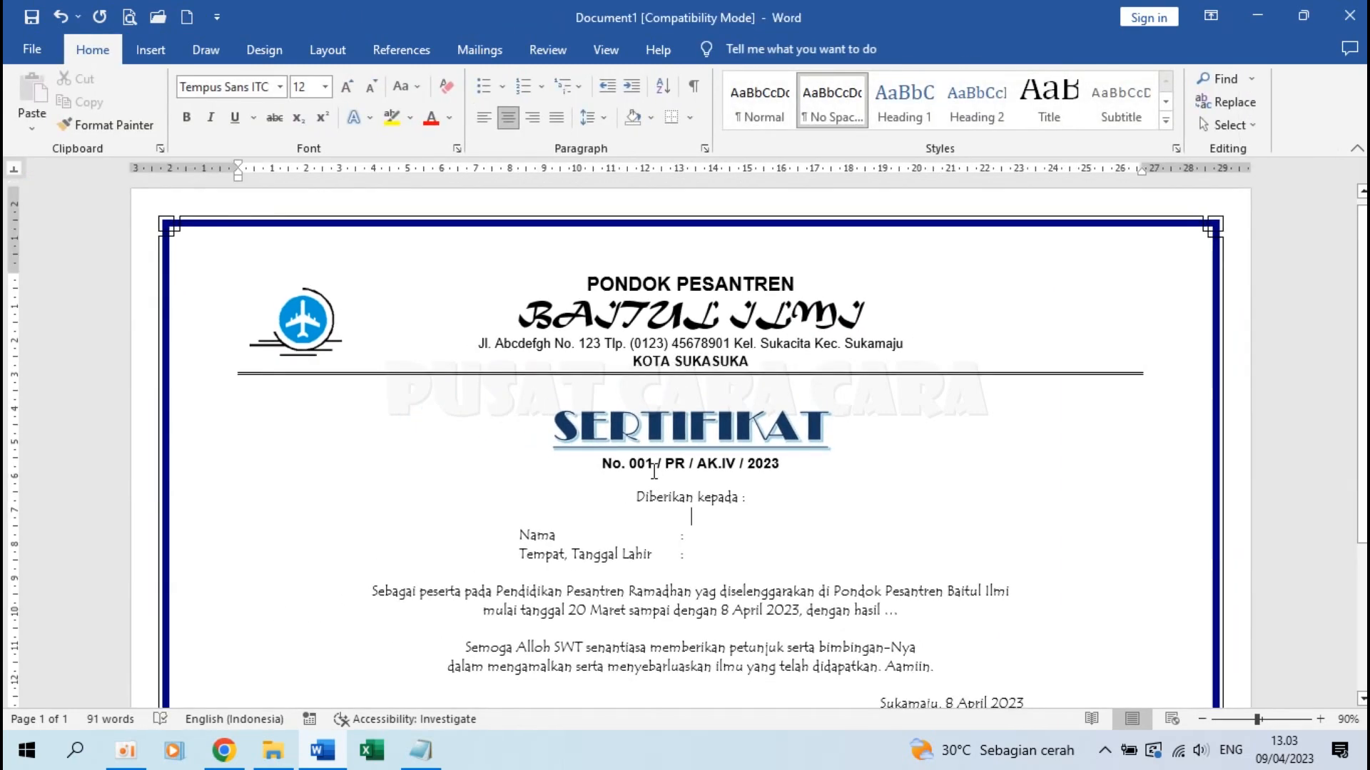
scroll(654, 470, "down", 5)
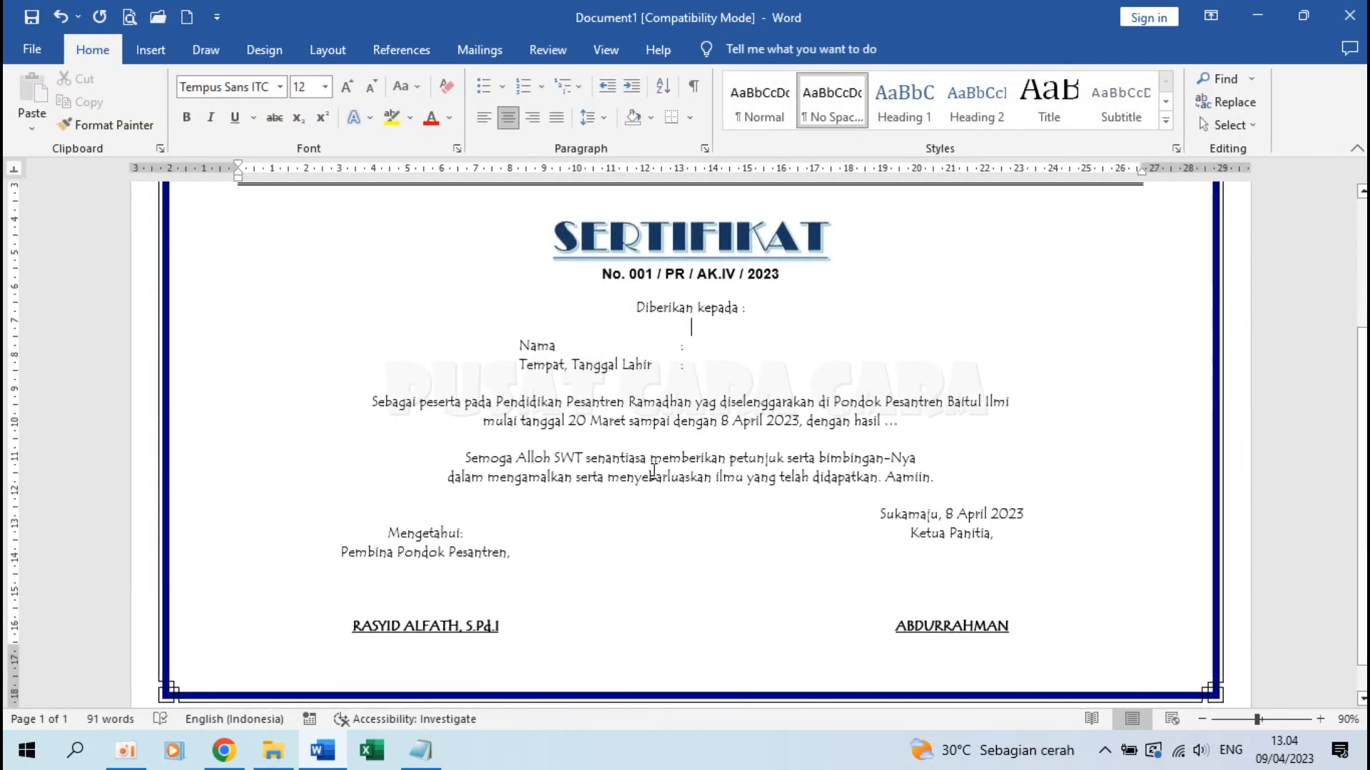
scroll(546, 489, "up", 3)
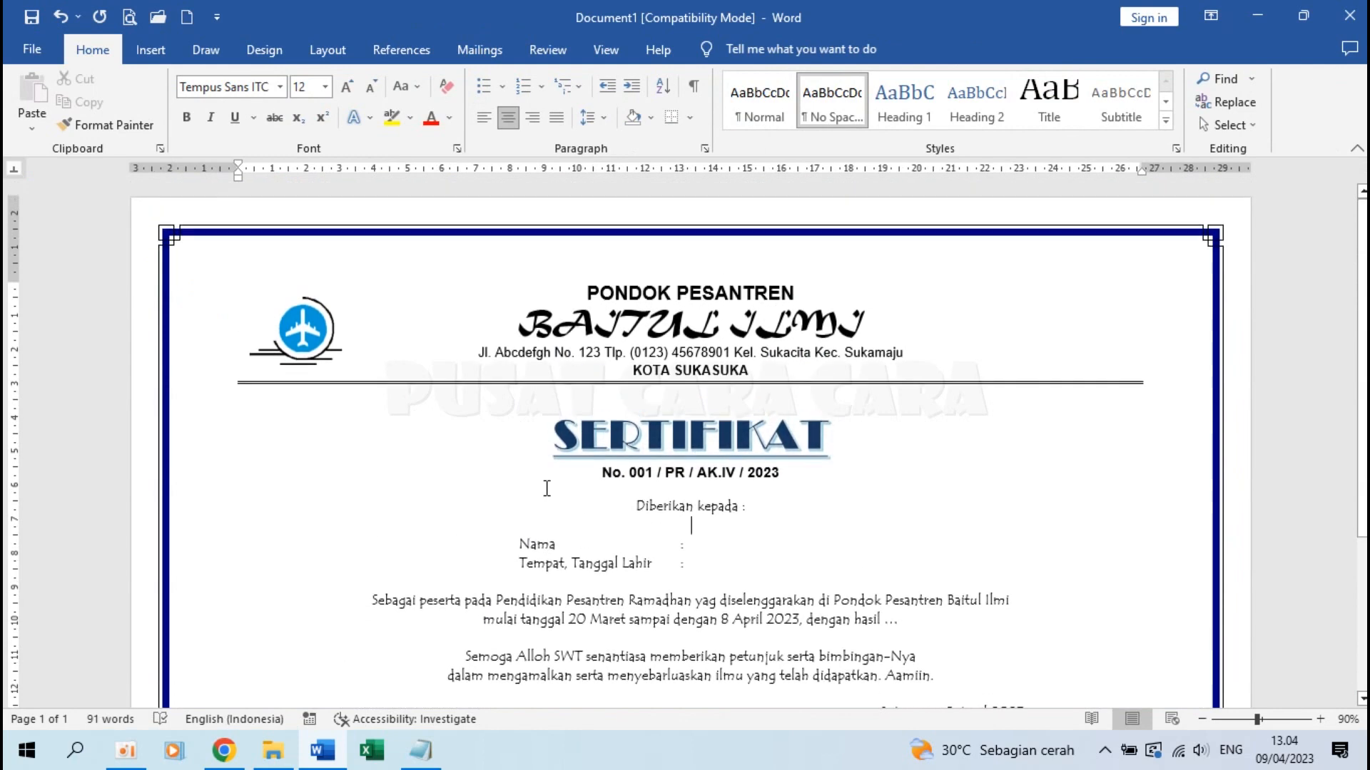
scroll(546, 489, "up", 2, "ctrl")
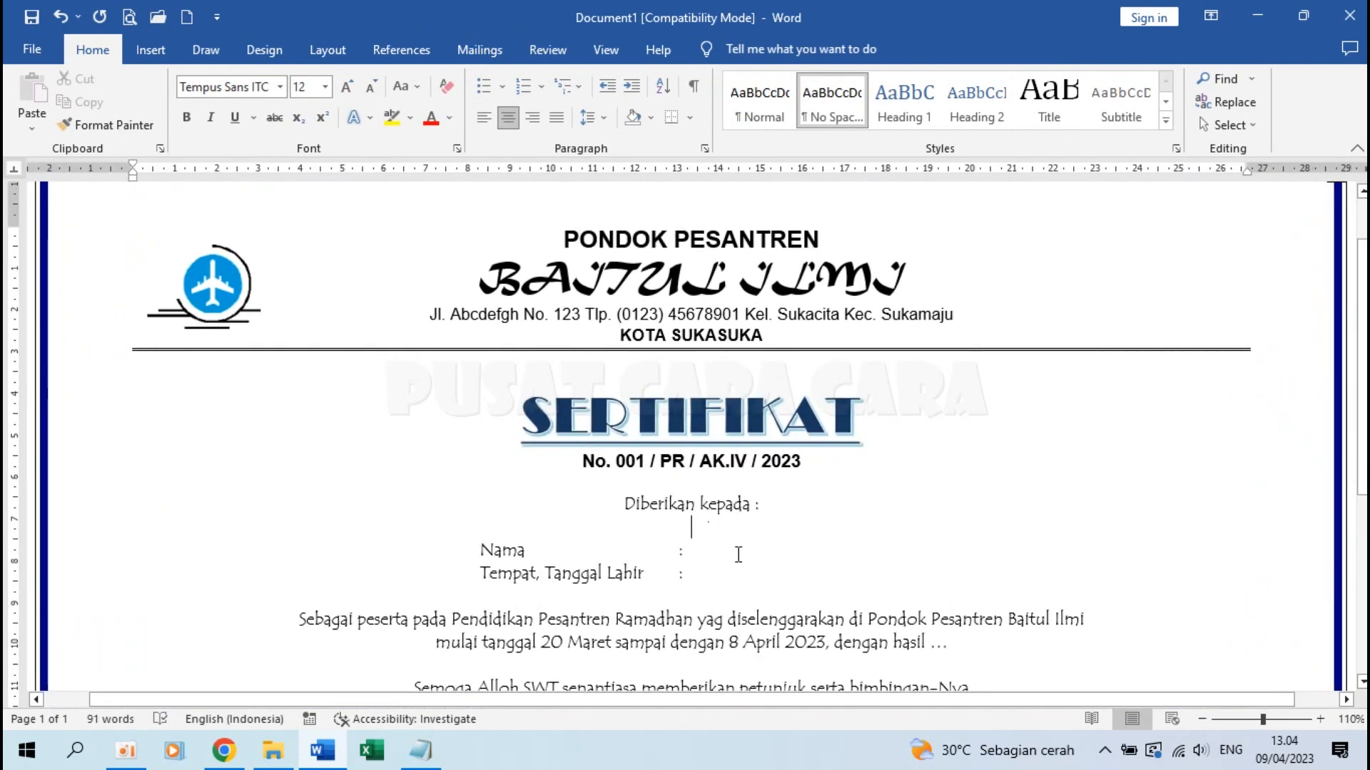
left_click(691, 552)
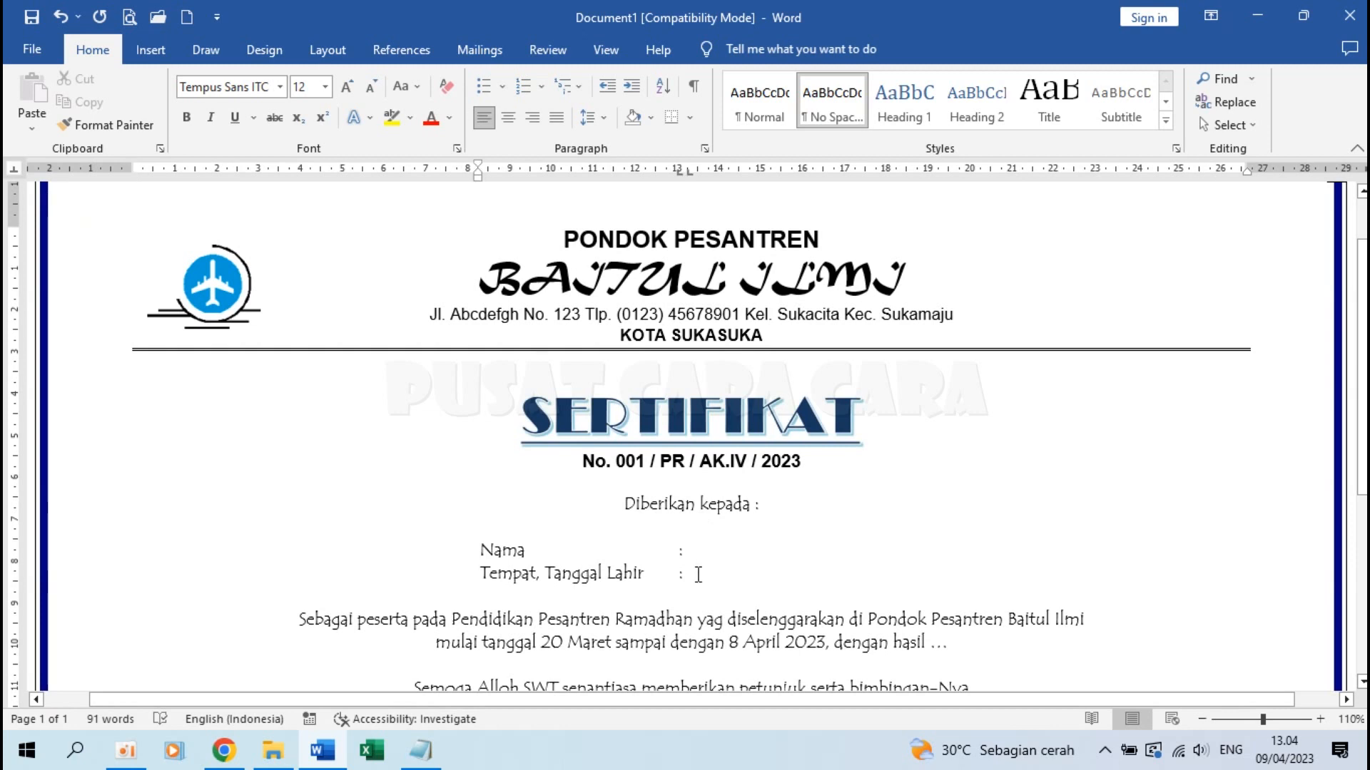
scroll(698, 574, "down", 2)
left_click(946, 485)
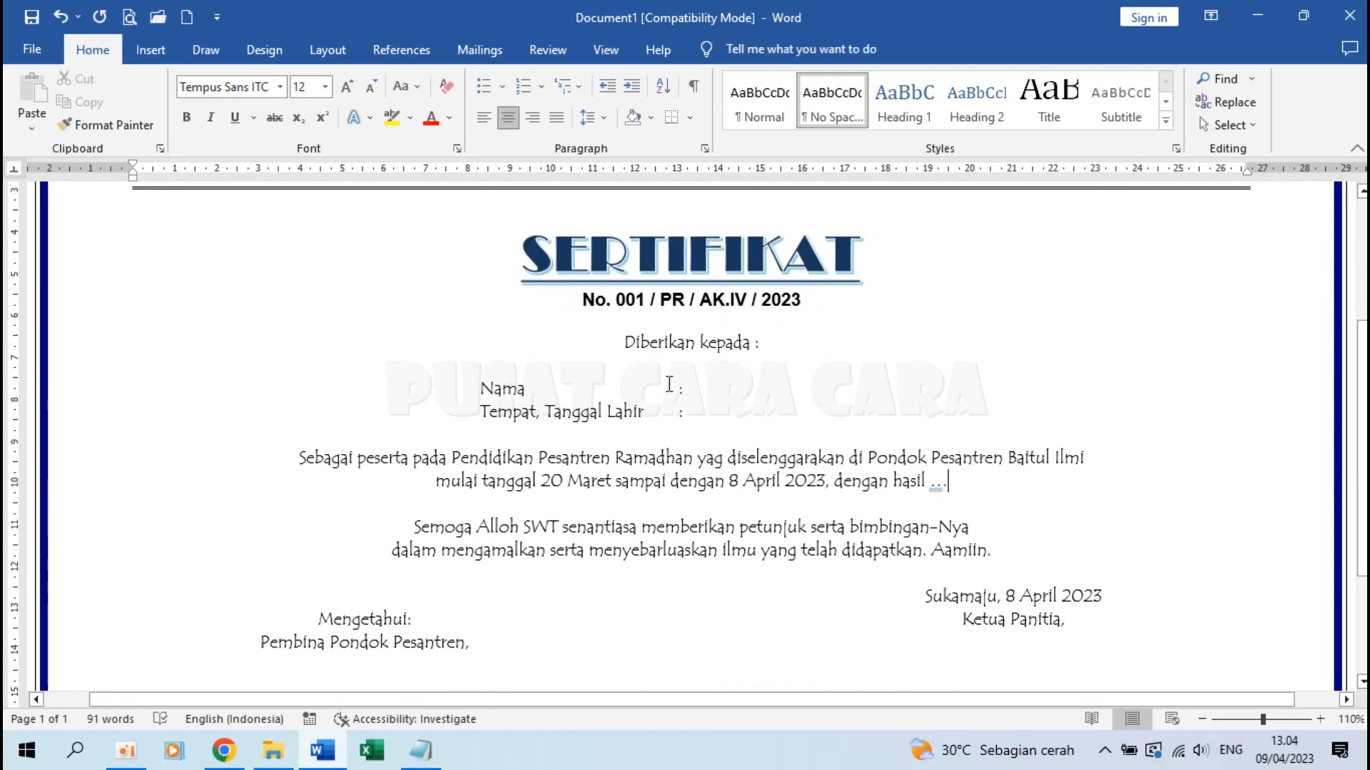
scroll(669, 385, "up", 2)
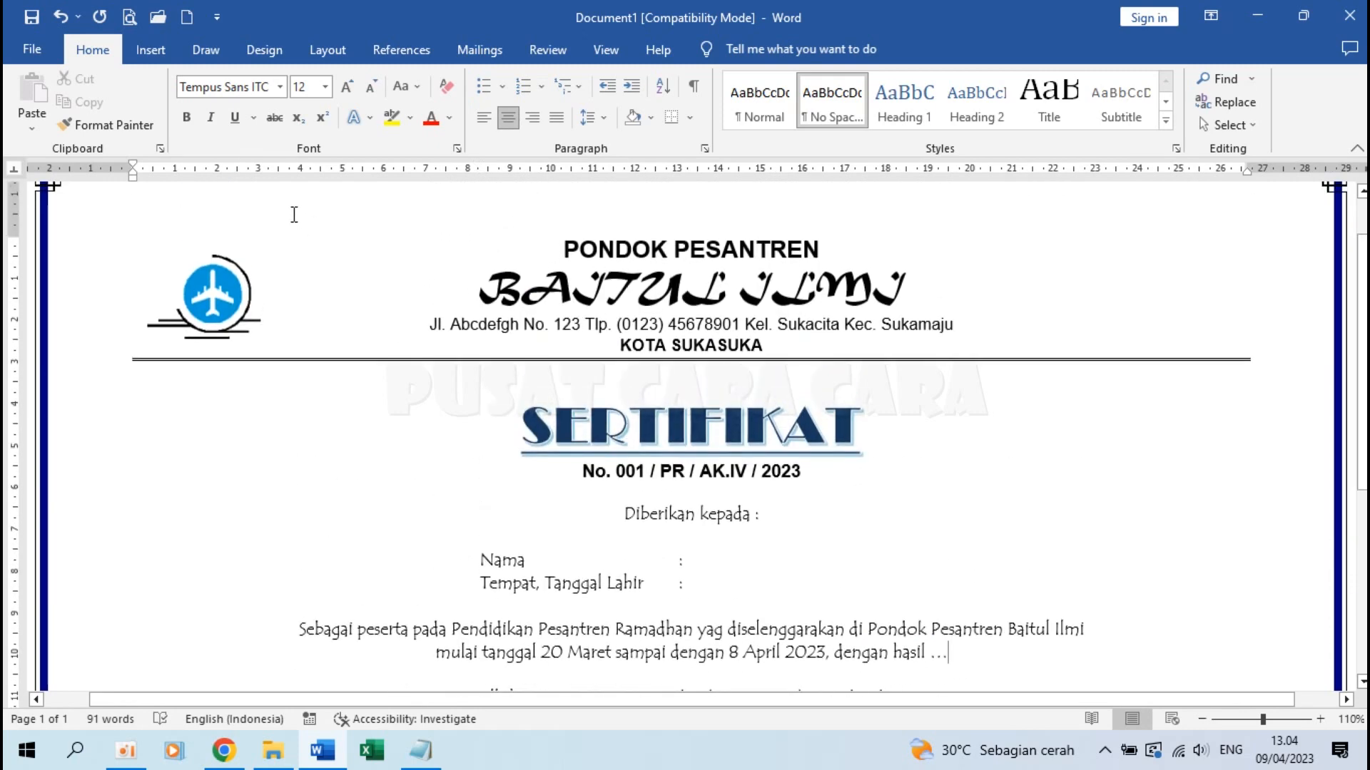
Save the template as CONTOH SERTIFIKAT in the Cara Buat Sertifikat Pesantren Kilat folder, upgrading the format, and exit Word
left_click(32, 50)
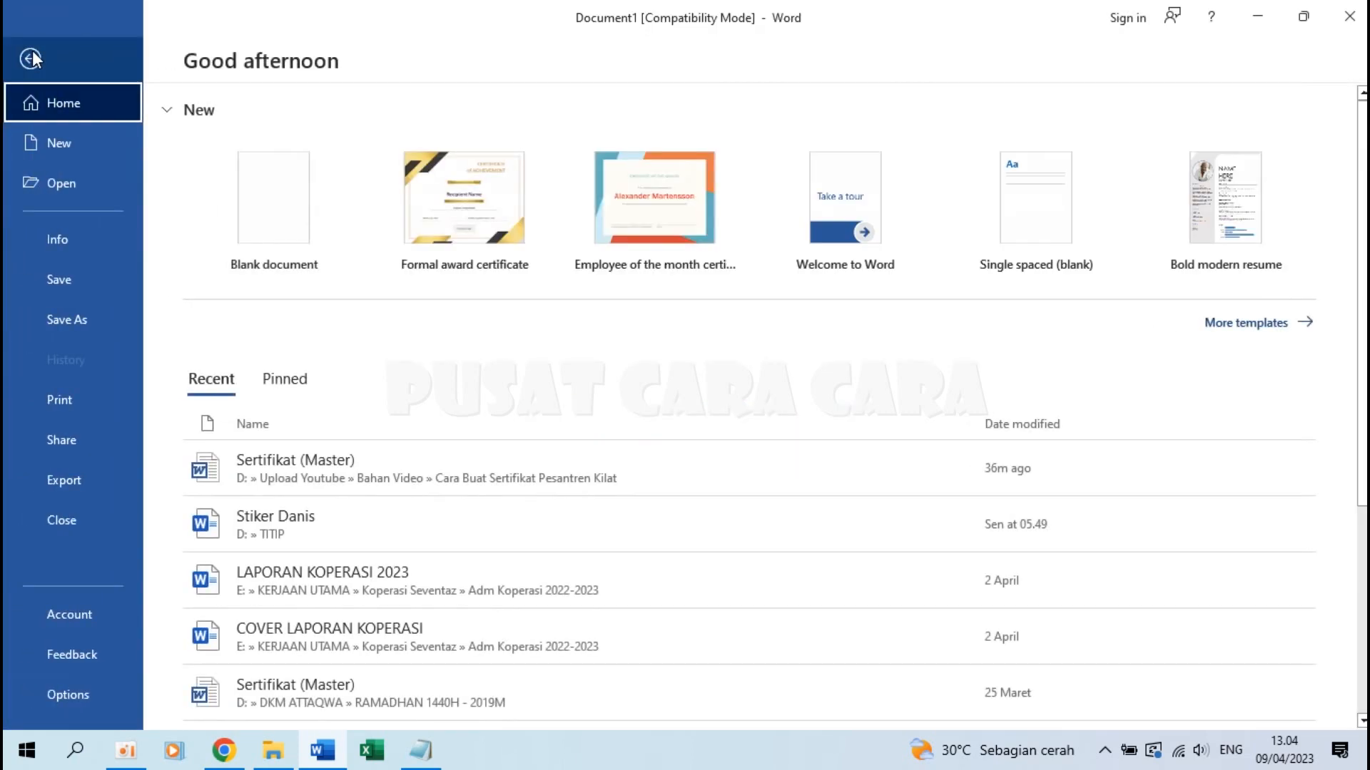
left_click(78, 315)
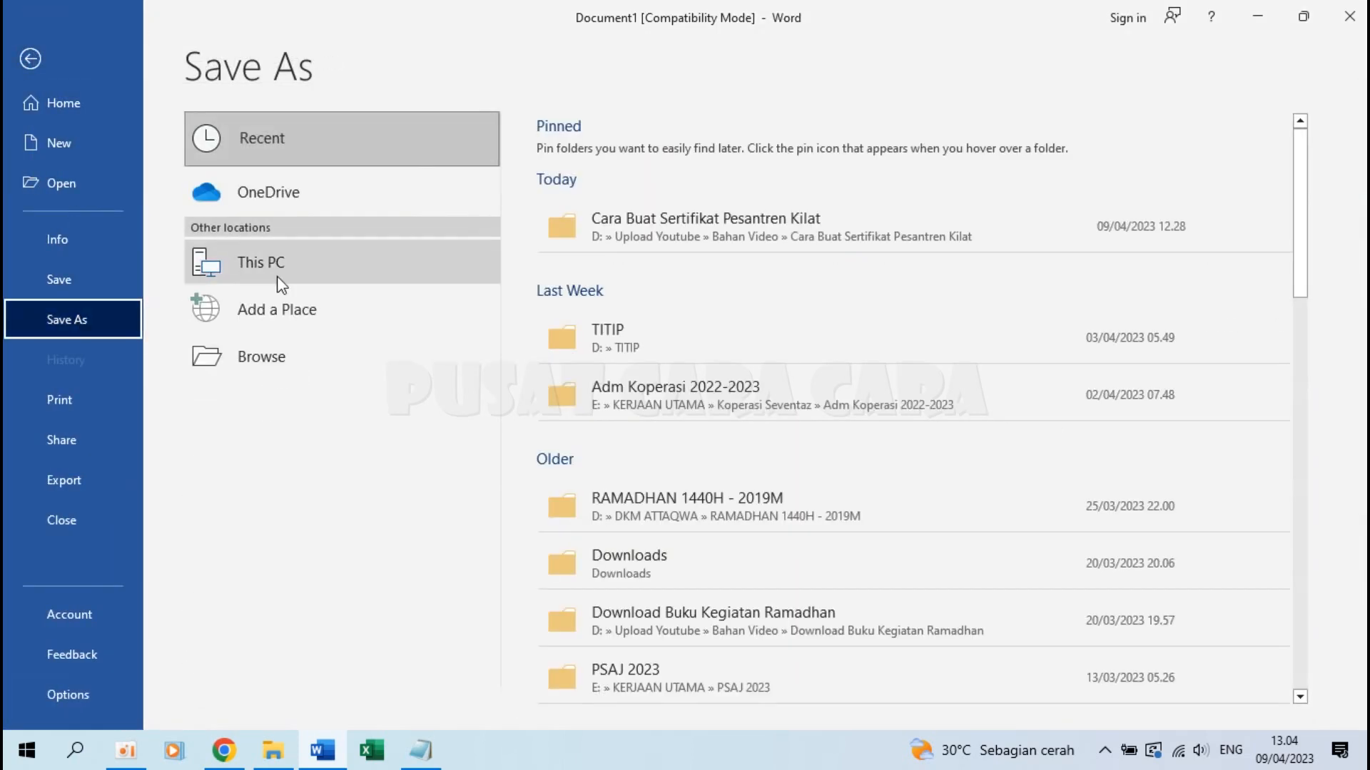
left_click(297, 353)
left_click_drag(157, 238, 156, 197)
left_click(97, 213)
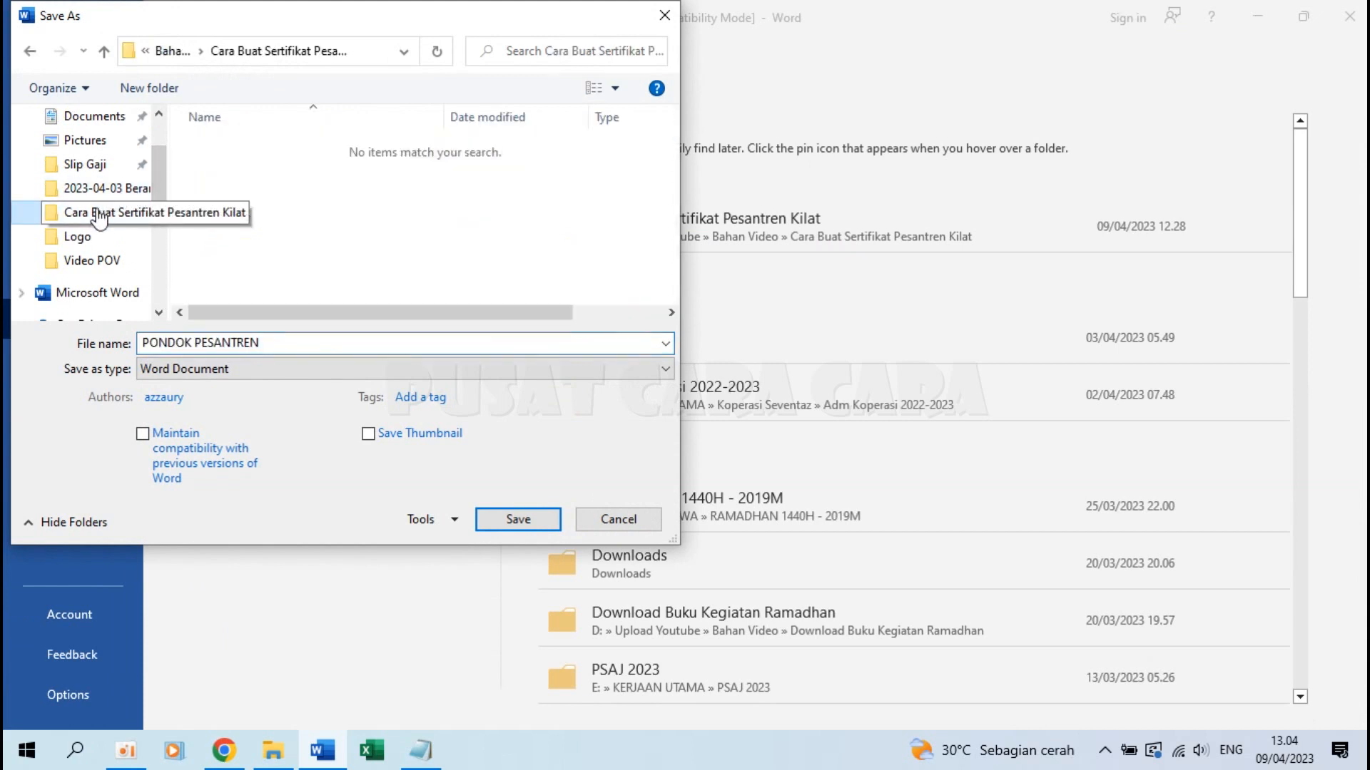
left_click(275, 344)
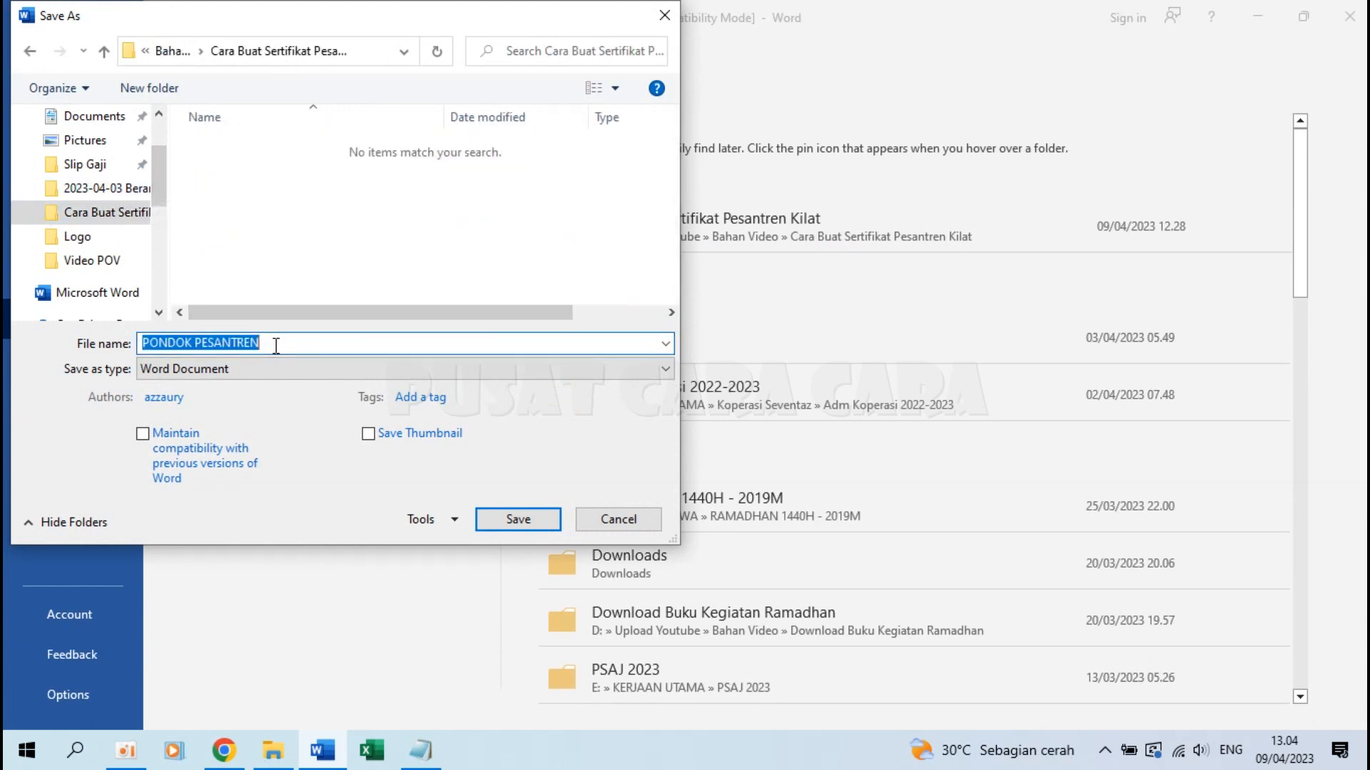
type("CONTOH SERTIFIKAT")
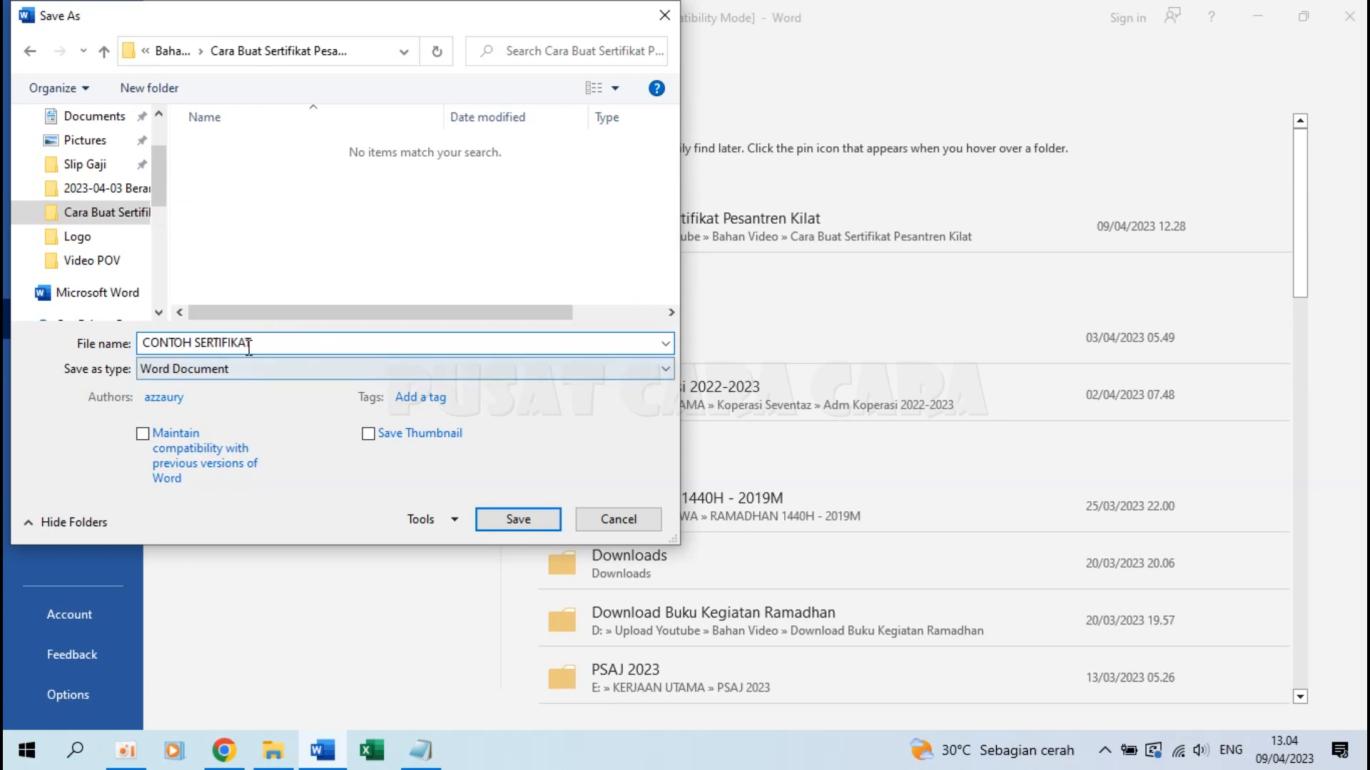
left_click(513, 515)
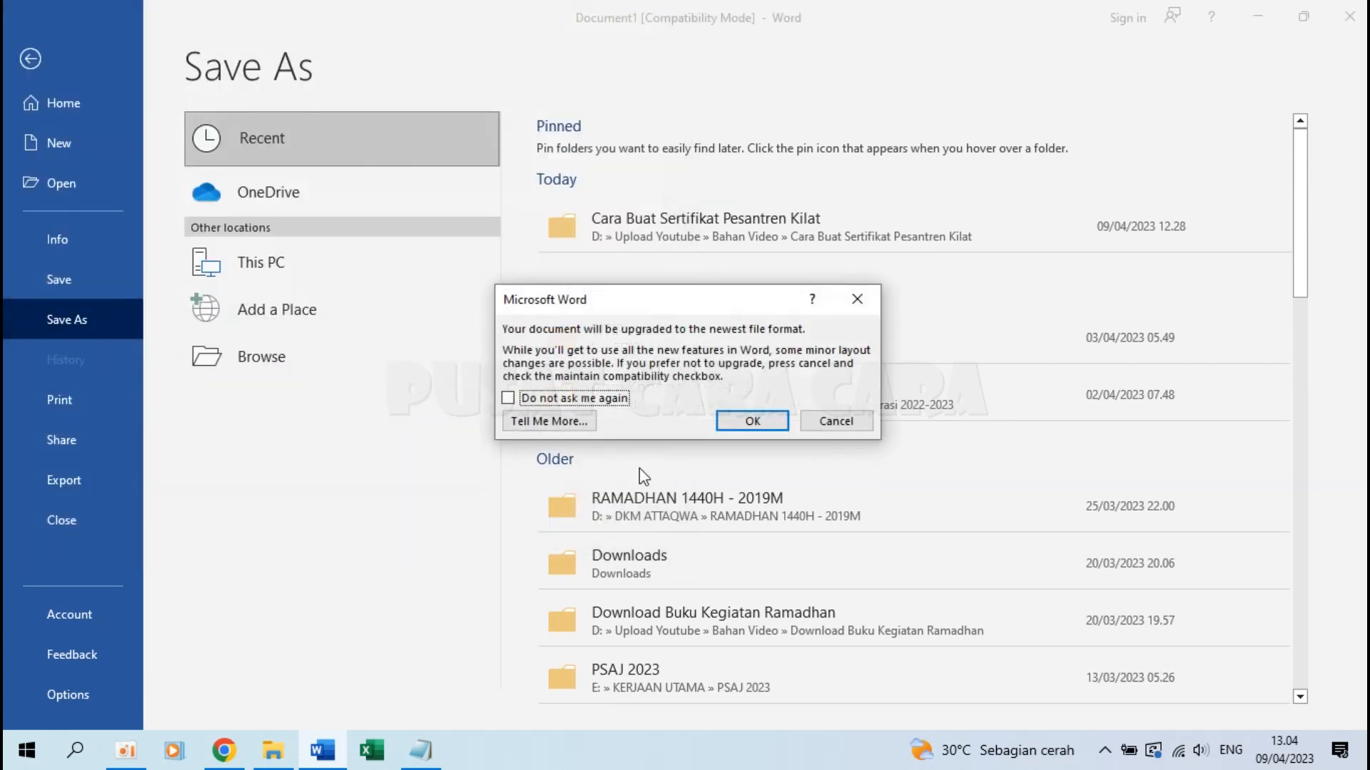
left_click(751, 422)
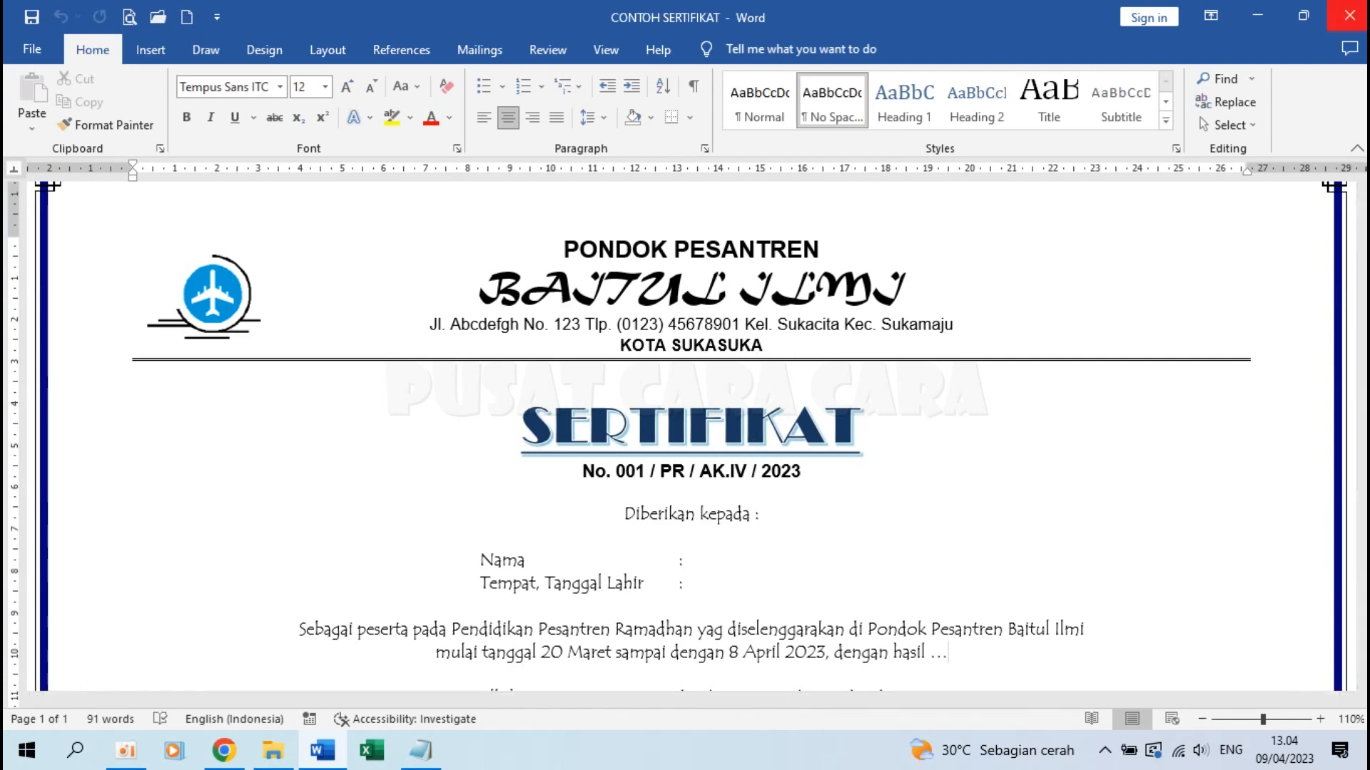
left_click(1365, 20)
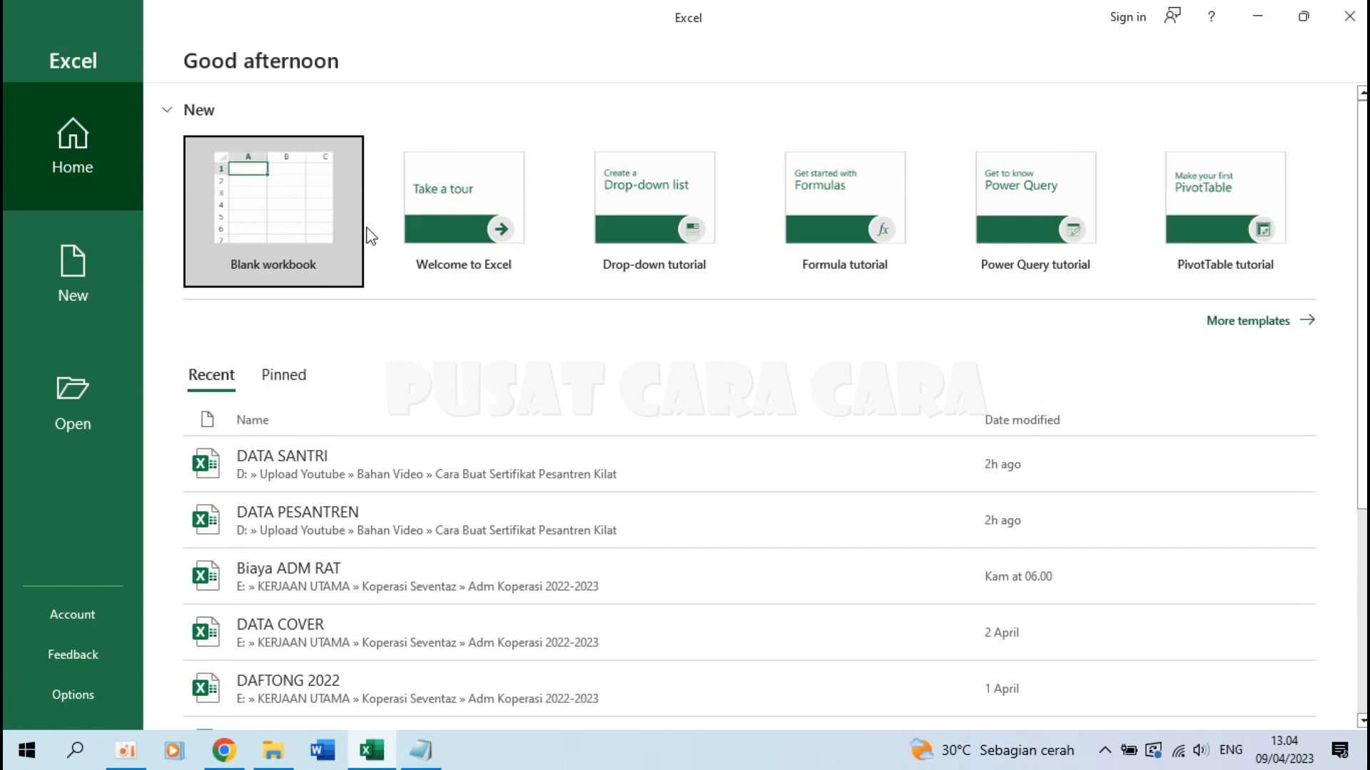
Start a blank workbook with the headers NAMA, TTL and HASIL in A1:C1
left_click(284, 188)
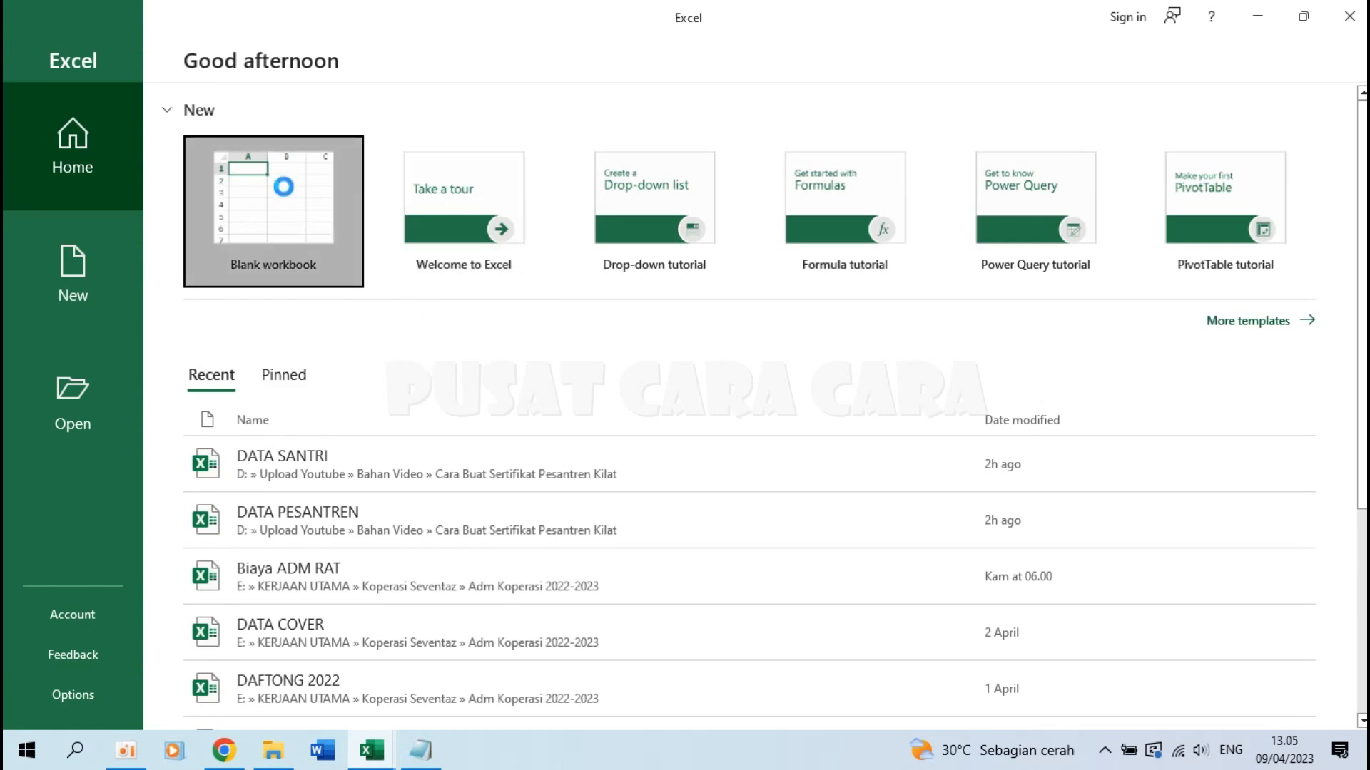
scroll(187, 291, "up", 5)
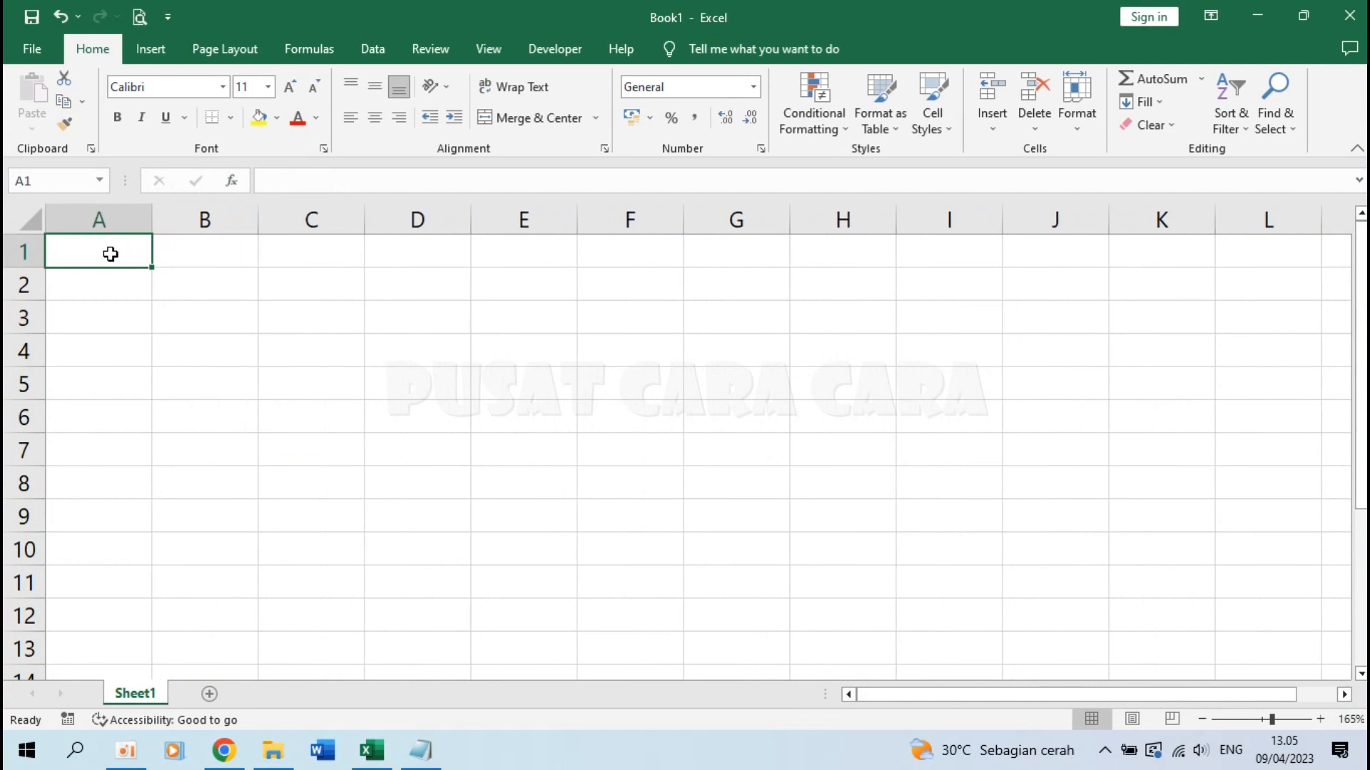
type("NAMA")
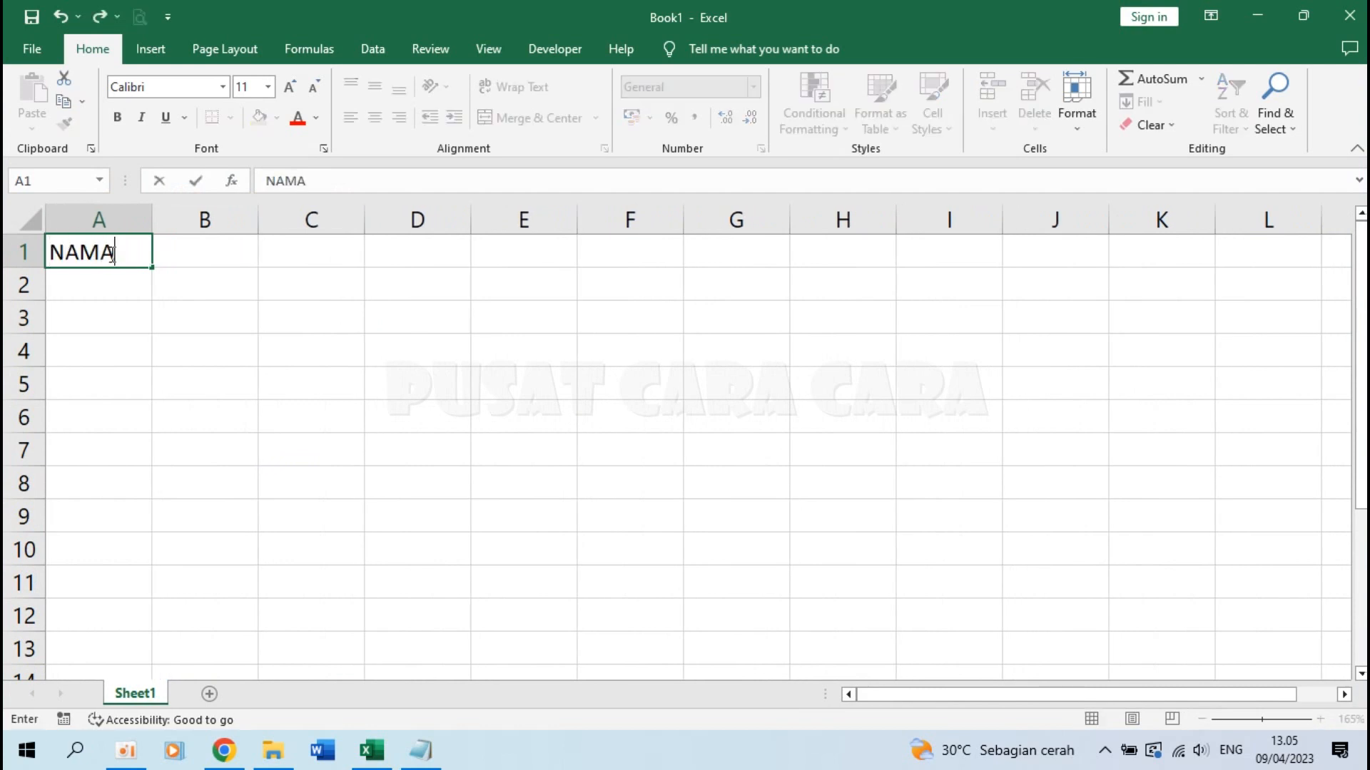
key("Tab")
type("TT")
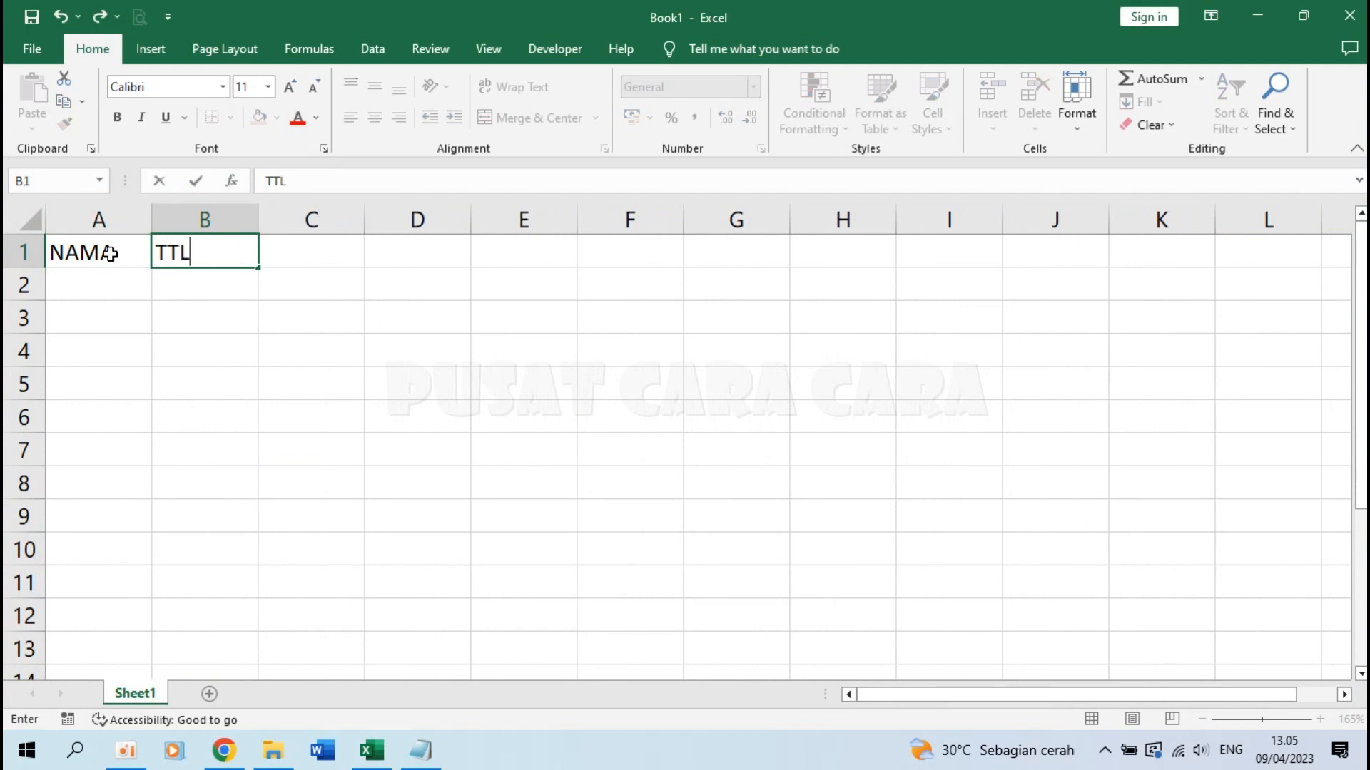
key("Tab")
type("HASIL")
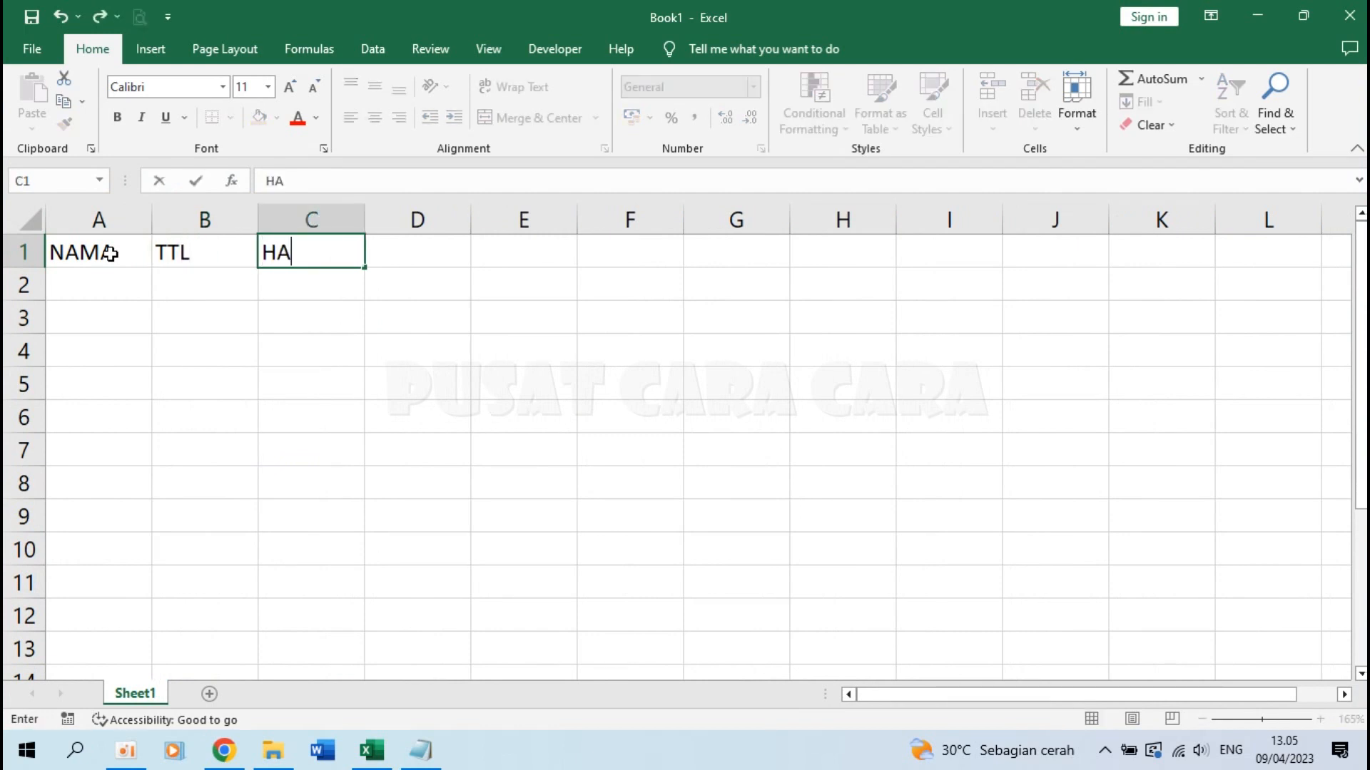
key("Return")
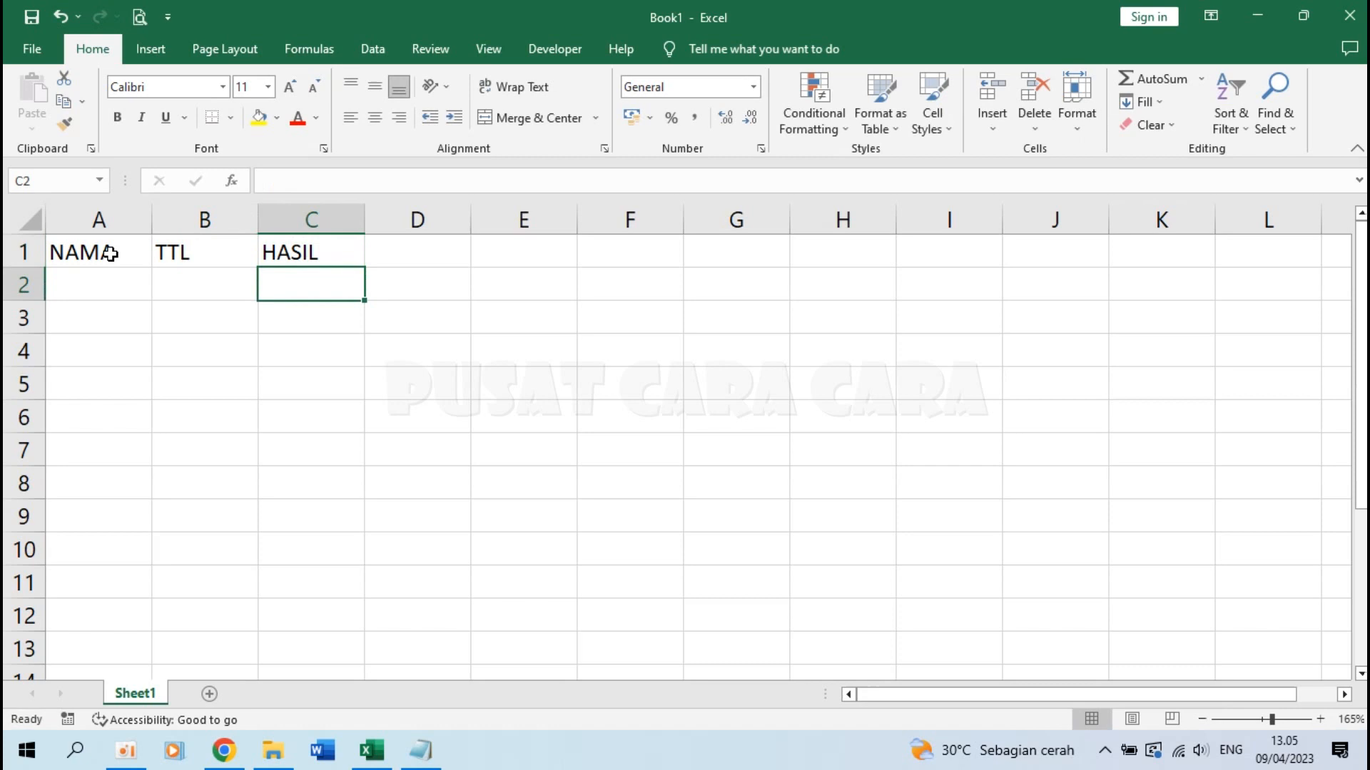
key("Left")
key("Left")
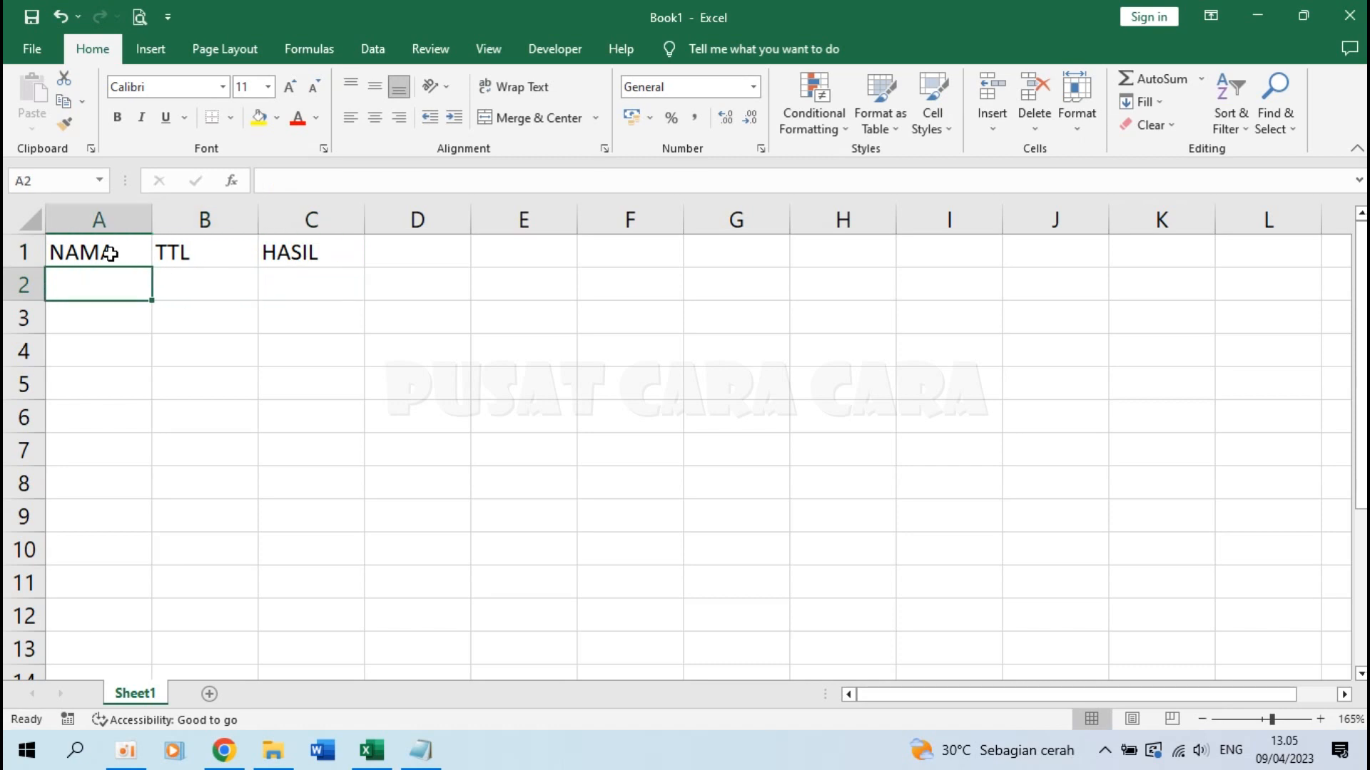
Enter Nama Santri 1 in A2, fill down to Nama Santri 5, and widen column A
type("Nama S")
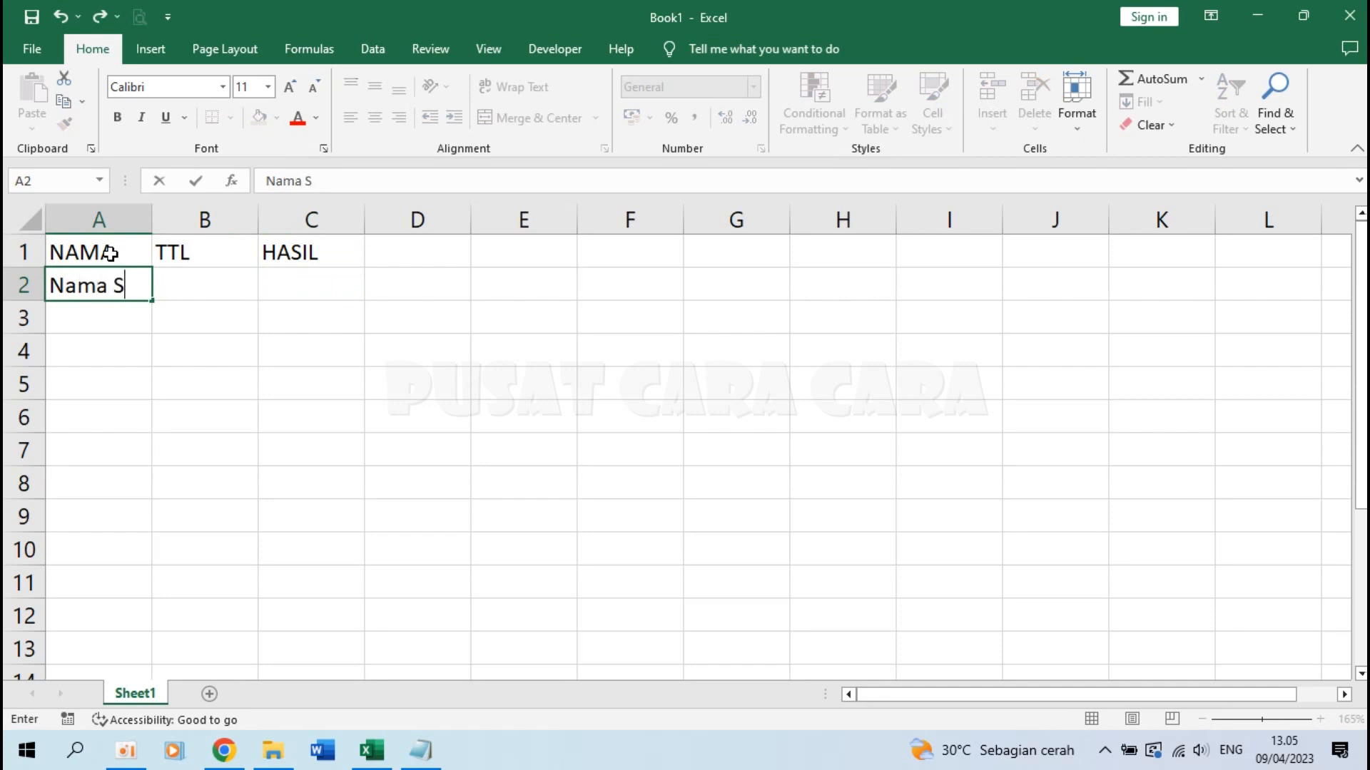
type("antri 1")
key("Return")
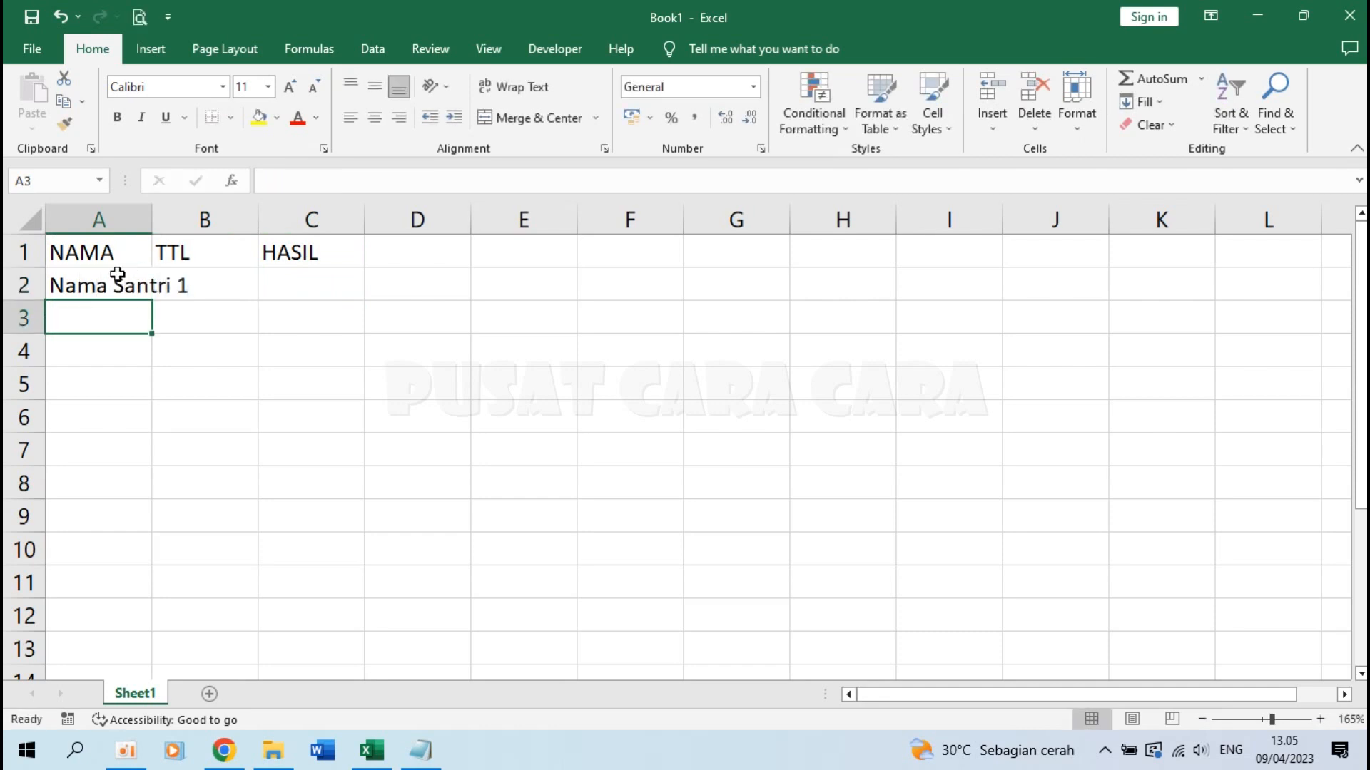
left_click(121, 283)
left_click_drag(151, 300, 155, 435)
left_click_drag(152, 219, 218, 219)
left_click(314, 456)
Enter 'Bandung, 1 Januari 2009' in B2 and autofit column B to the birth dates
left_click(275, 381)
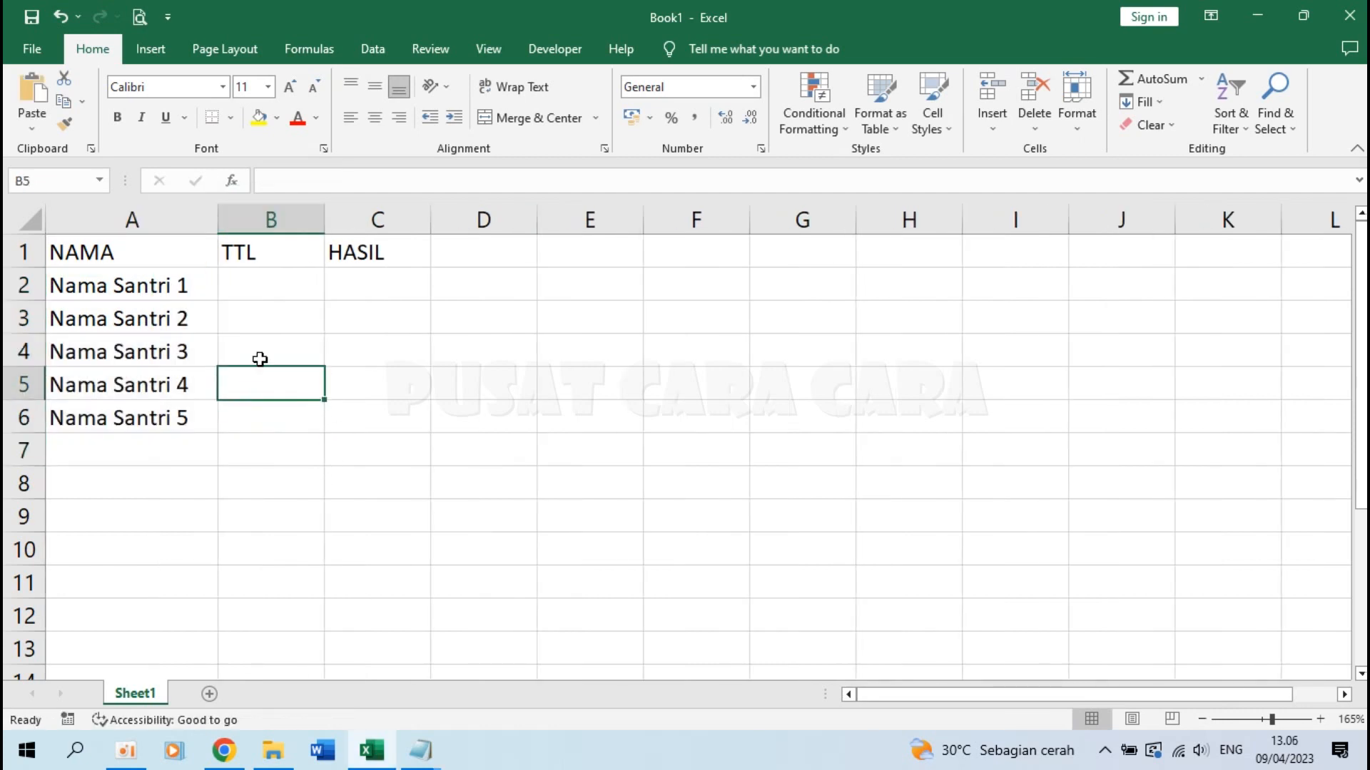
left_click(281, 282)
type("T")
key("BackSpace")
type("Bandung,")
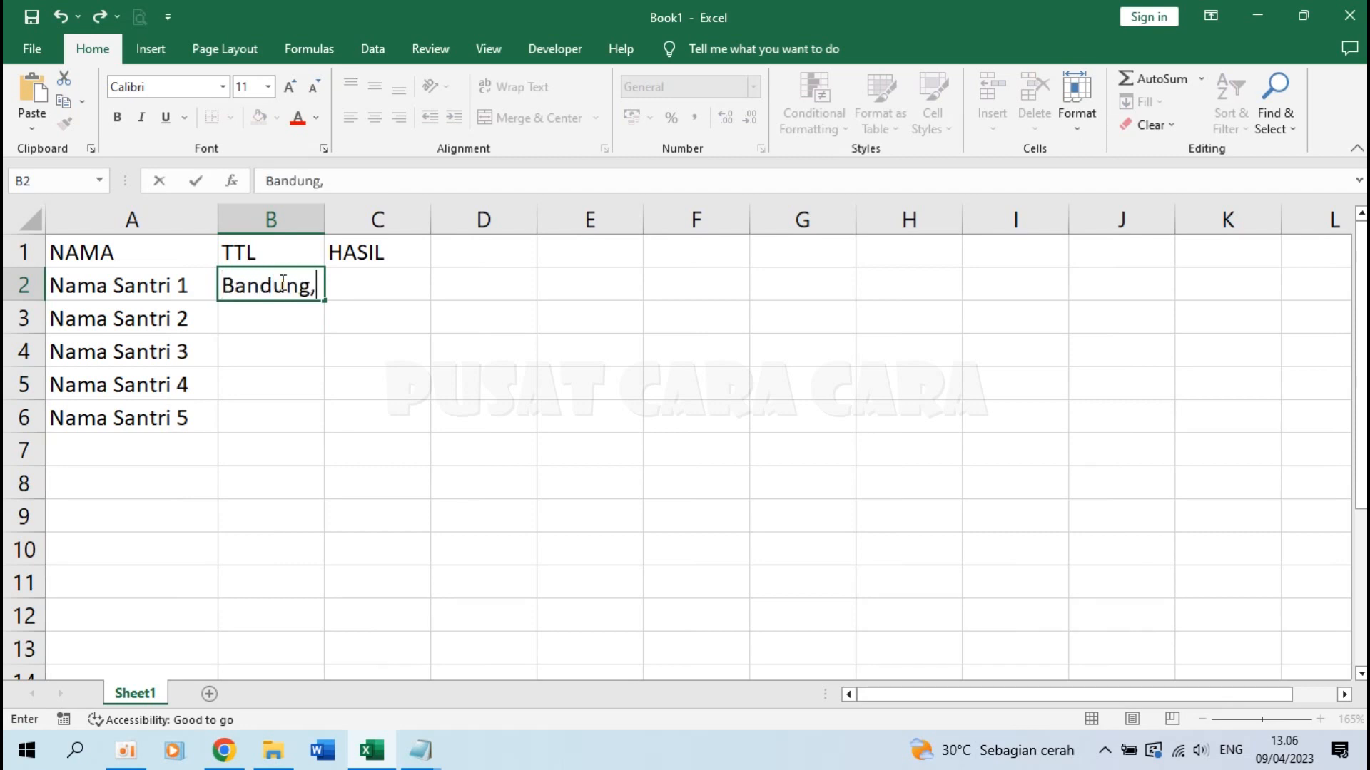
type(" 1 Januari")
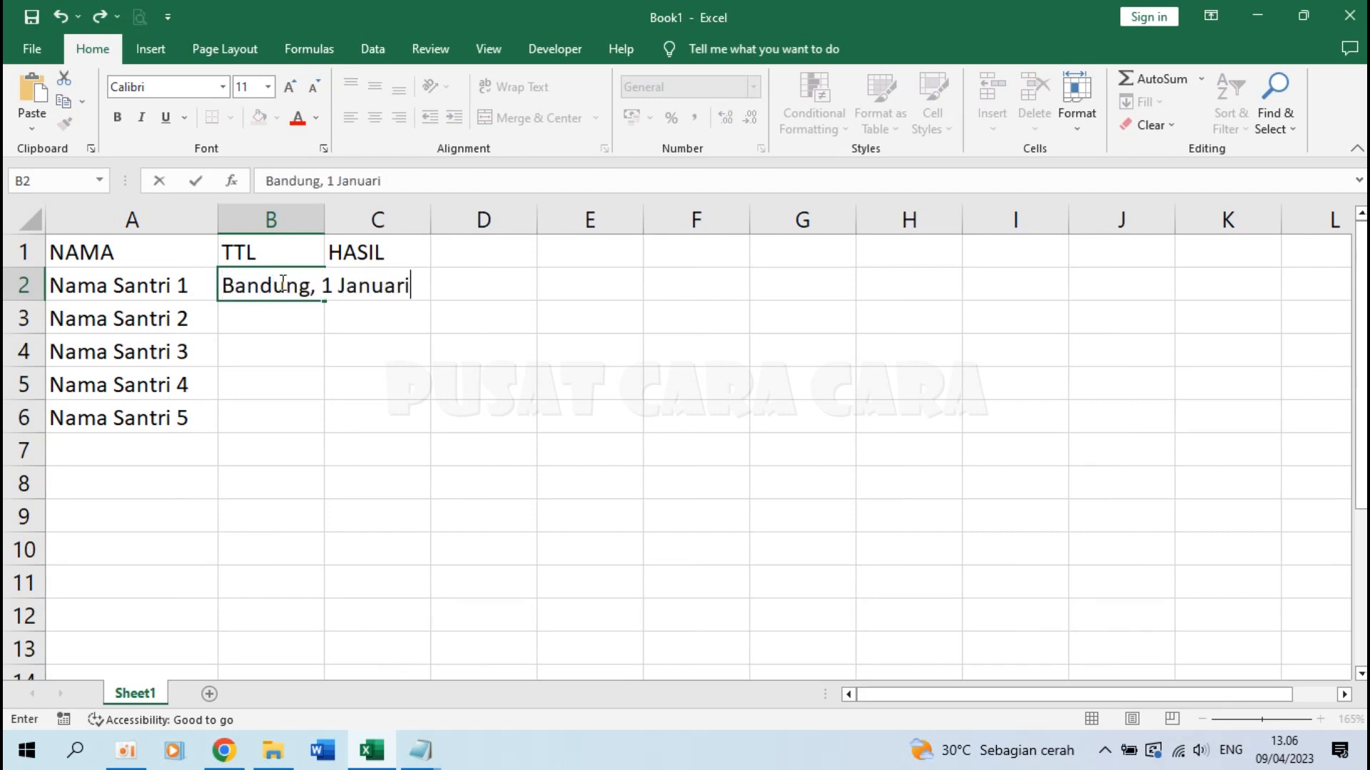
type(" 2009")
key("Return")
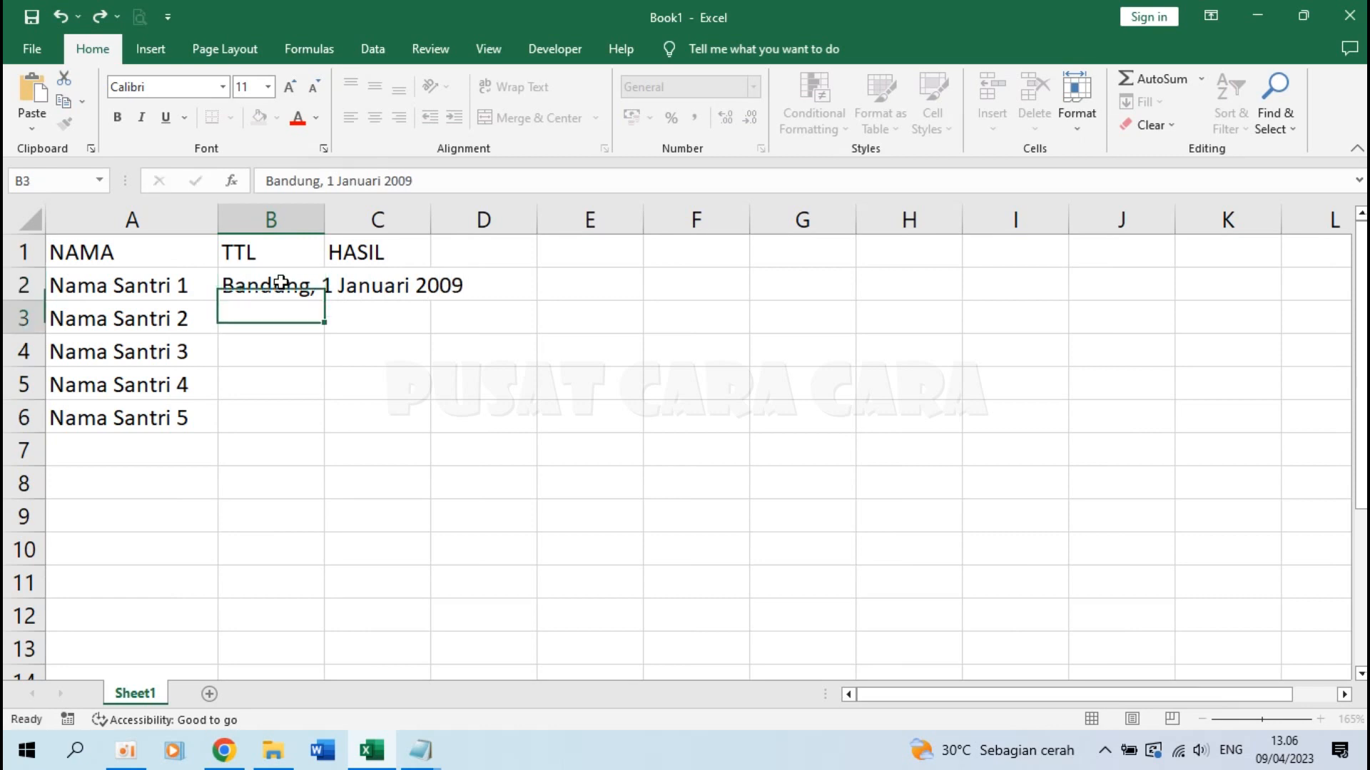
double_click(324, 214)
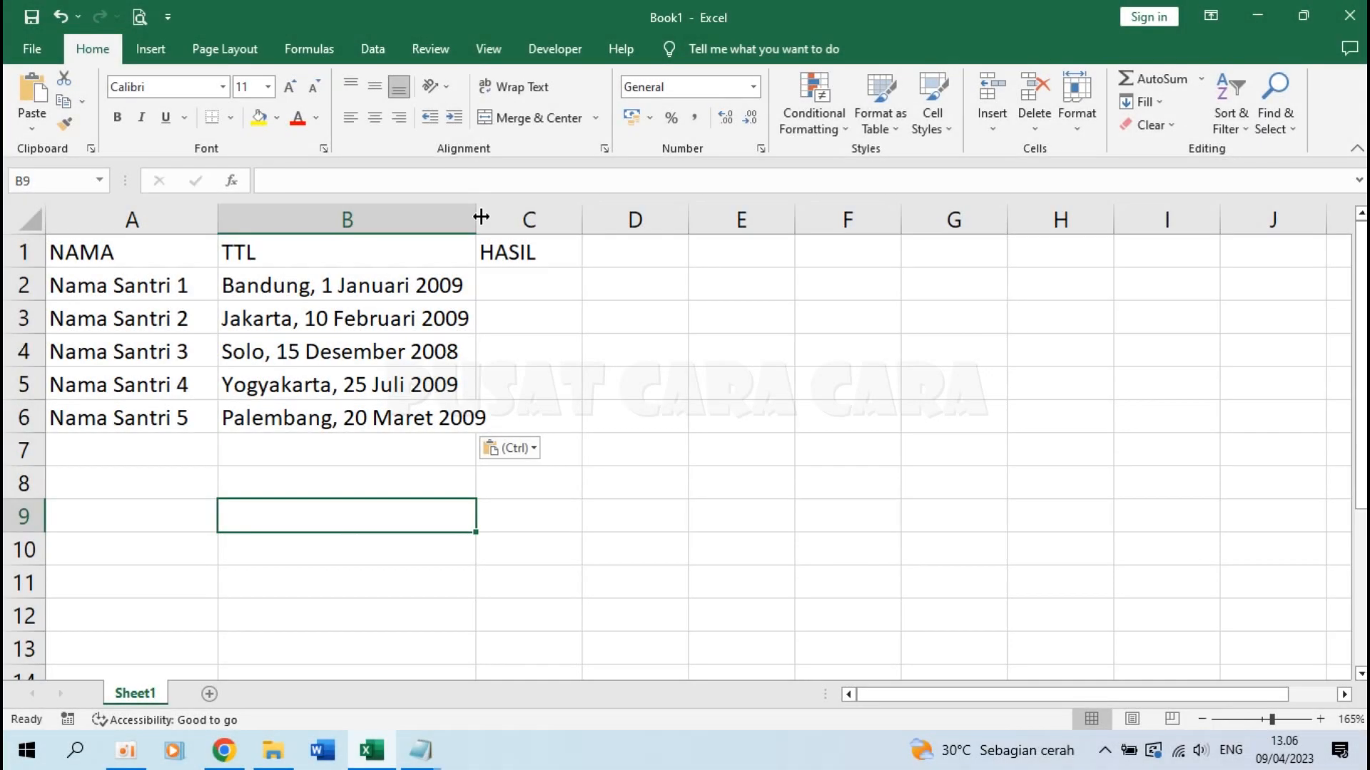
double_click(481, 216)
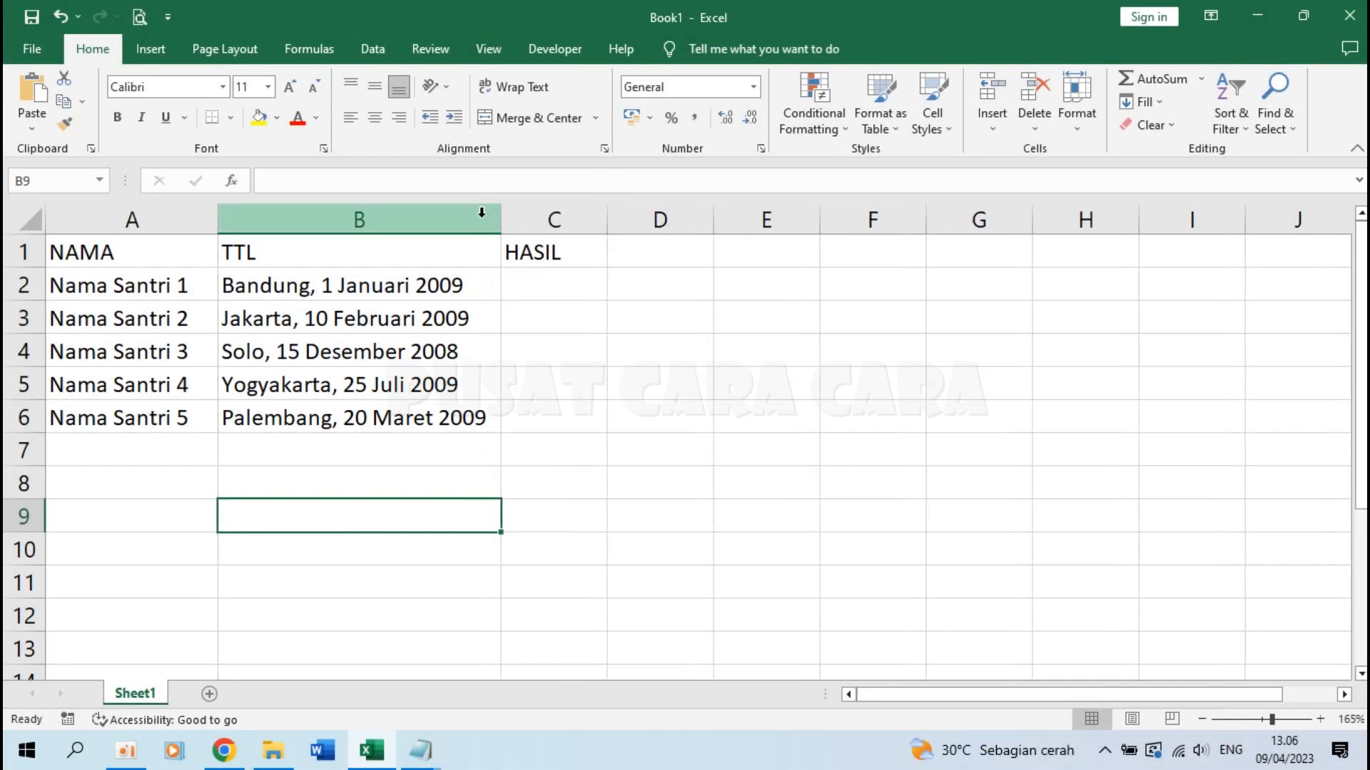
Enter results BAIK, CUKUP, AMAT BAIK, BAIK, BAIK in column C and autofit it
left_click(568, 287)
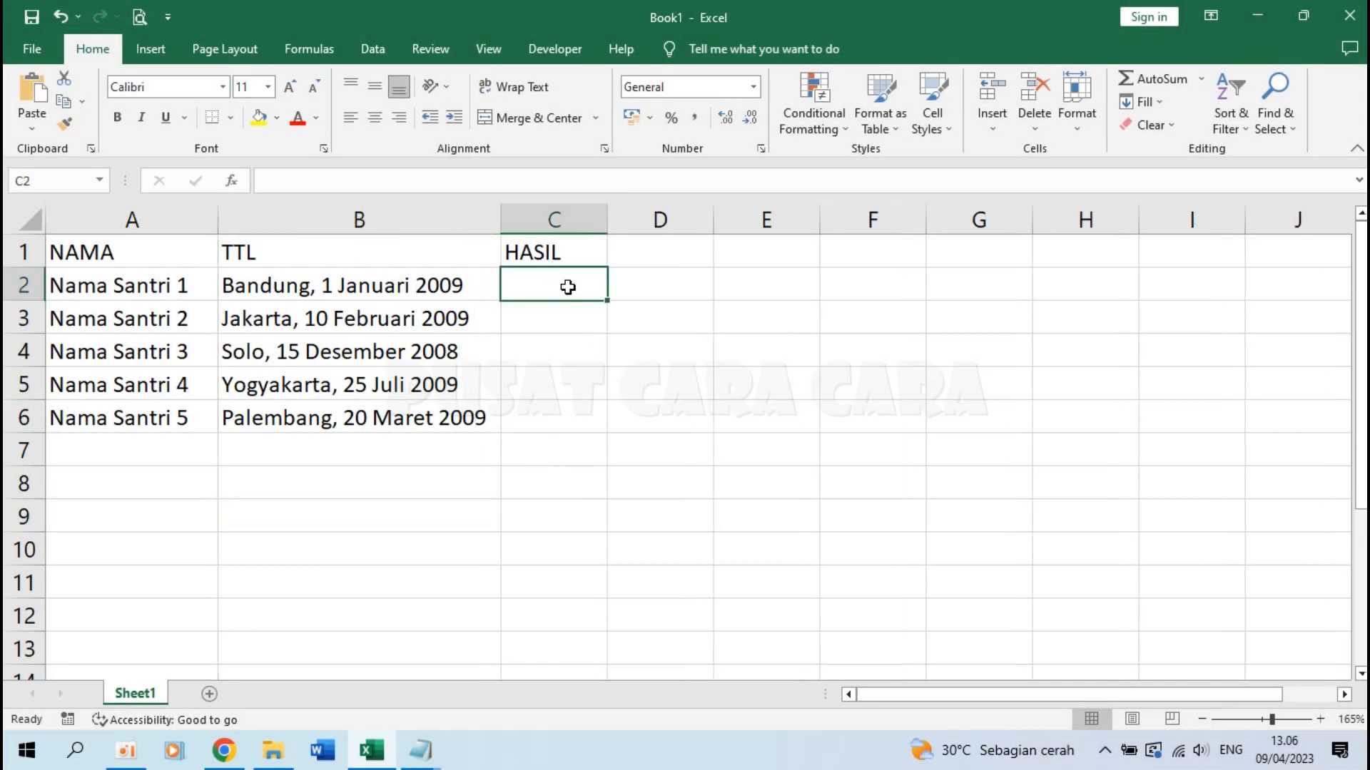
type("BAIK")
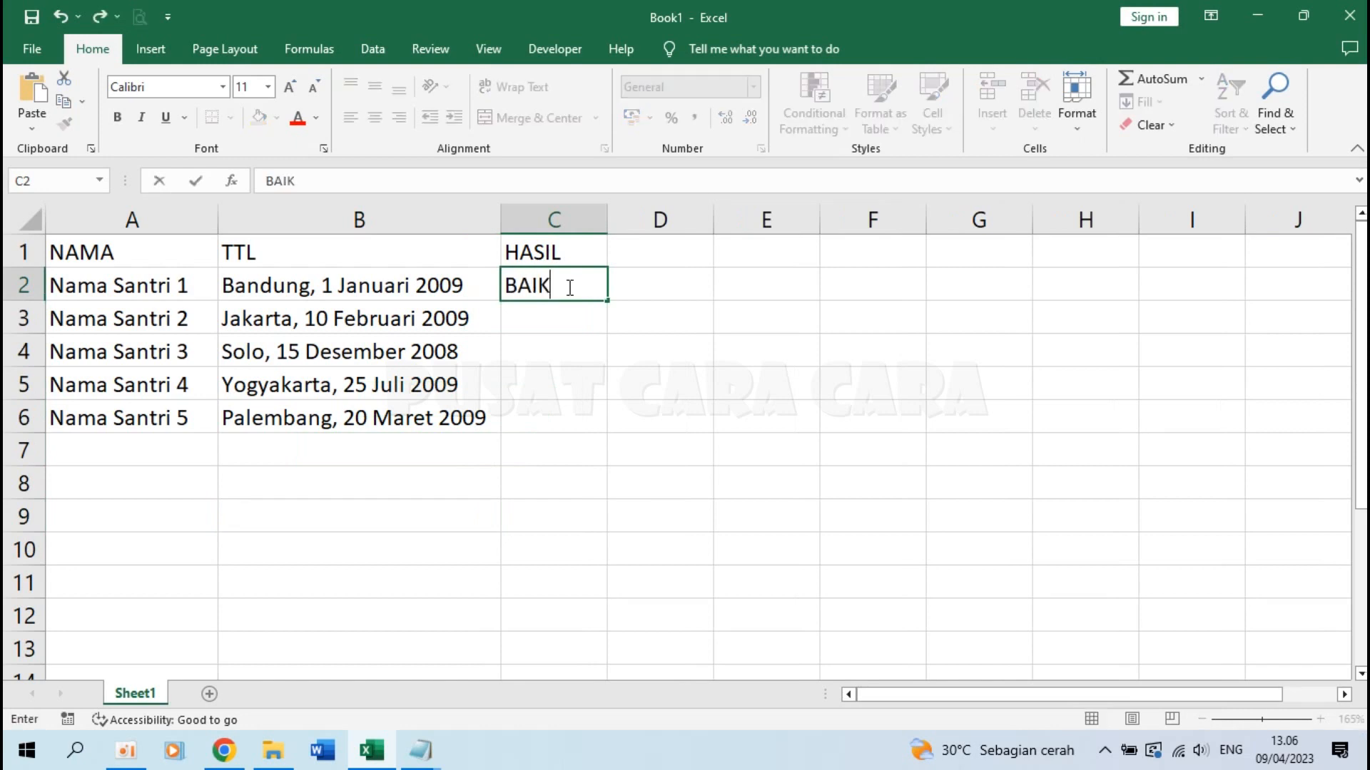
key("Return")
type("CUKUP")
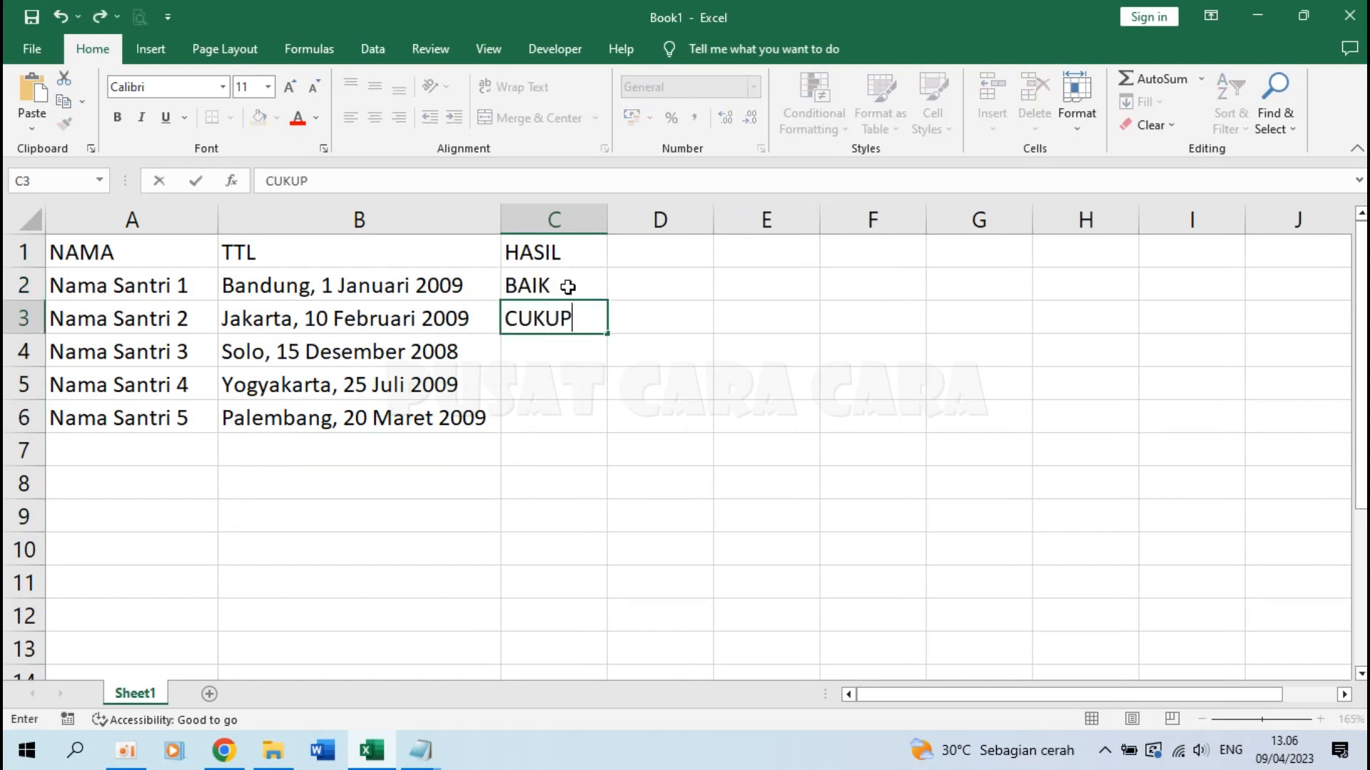
key("Return")
type("A")
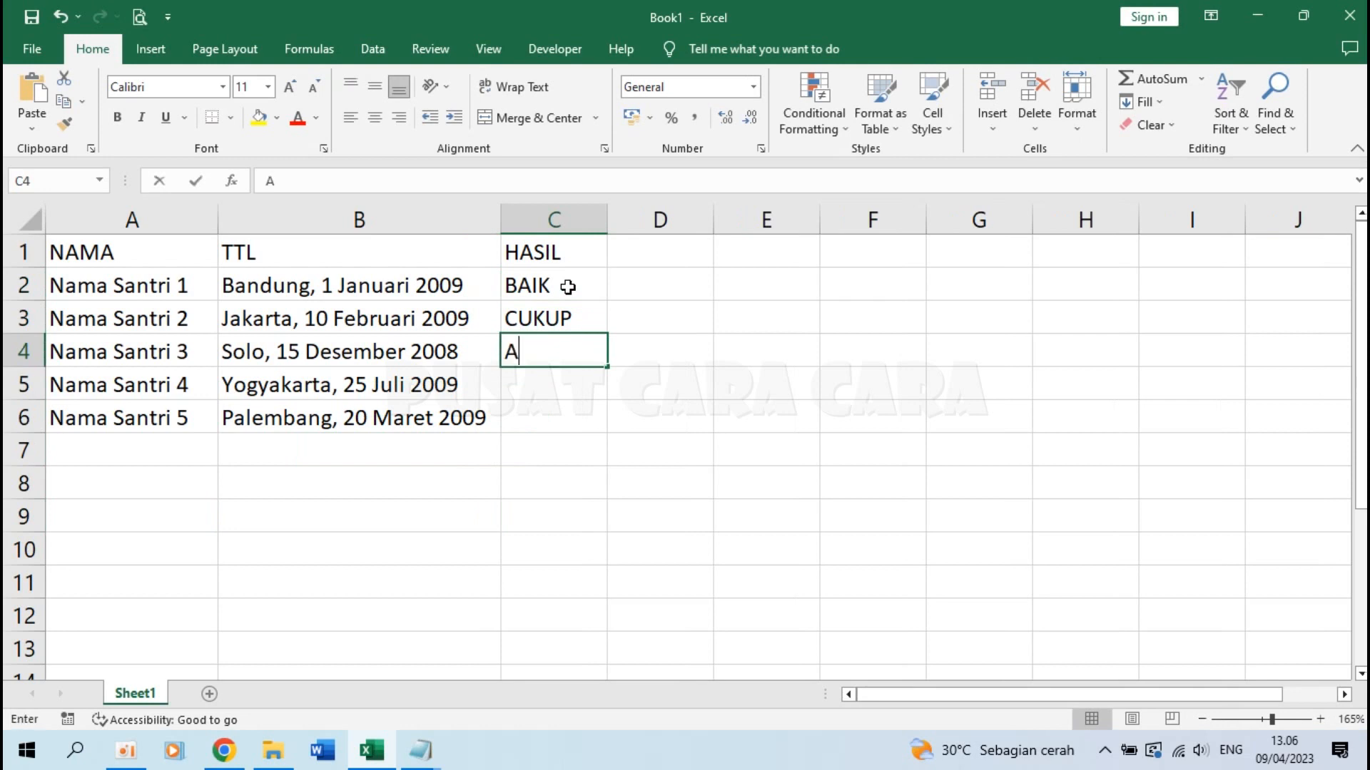
type("MAT BAIK")
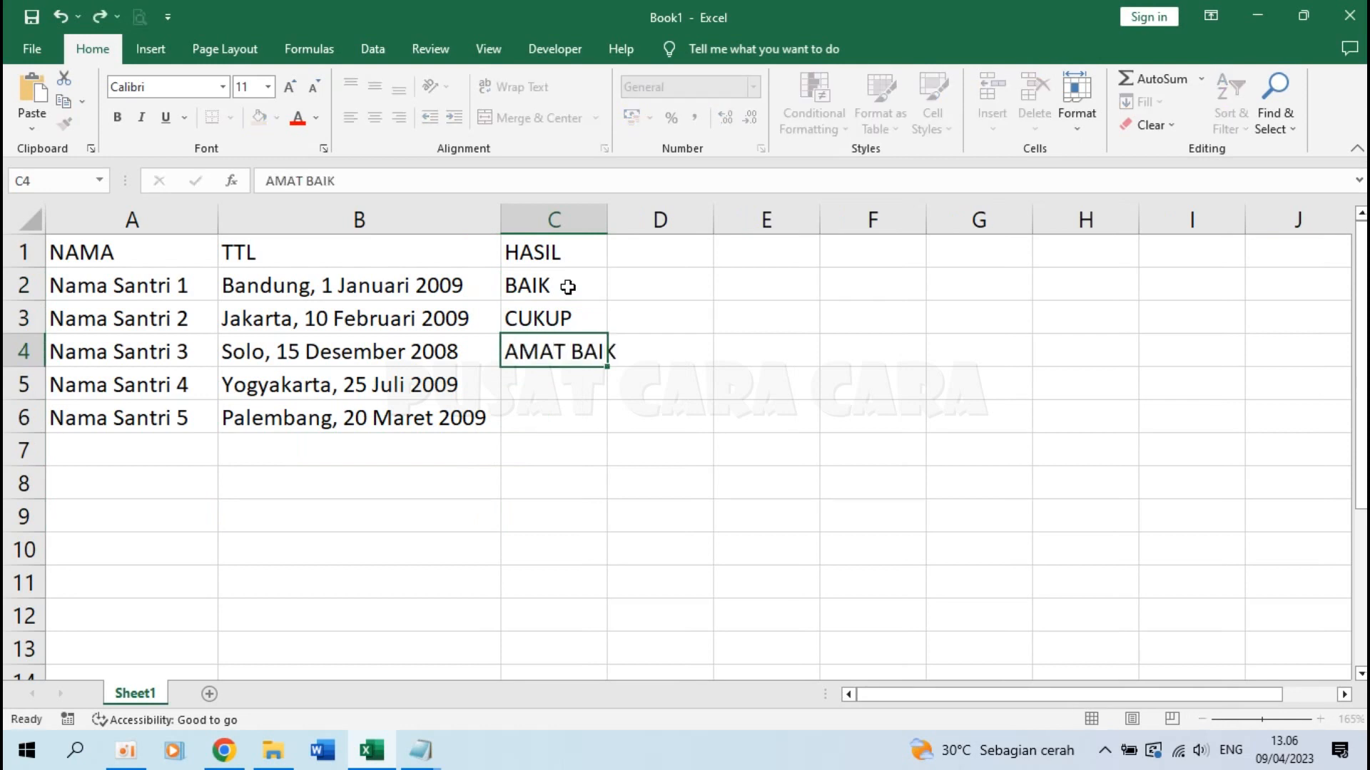
key("Return")
type("B")
key("Return")
type("B")
key("Return")
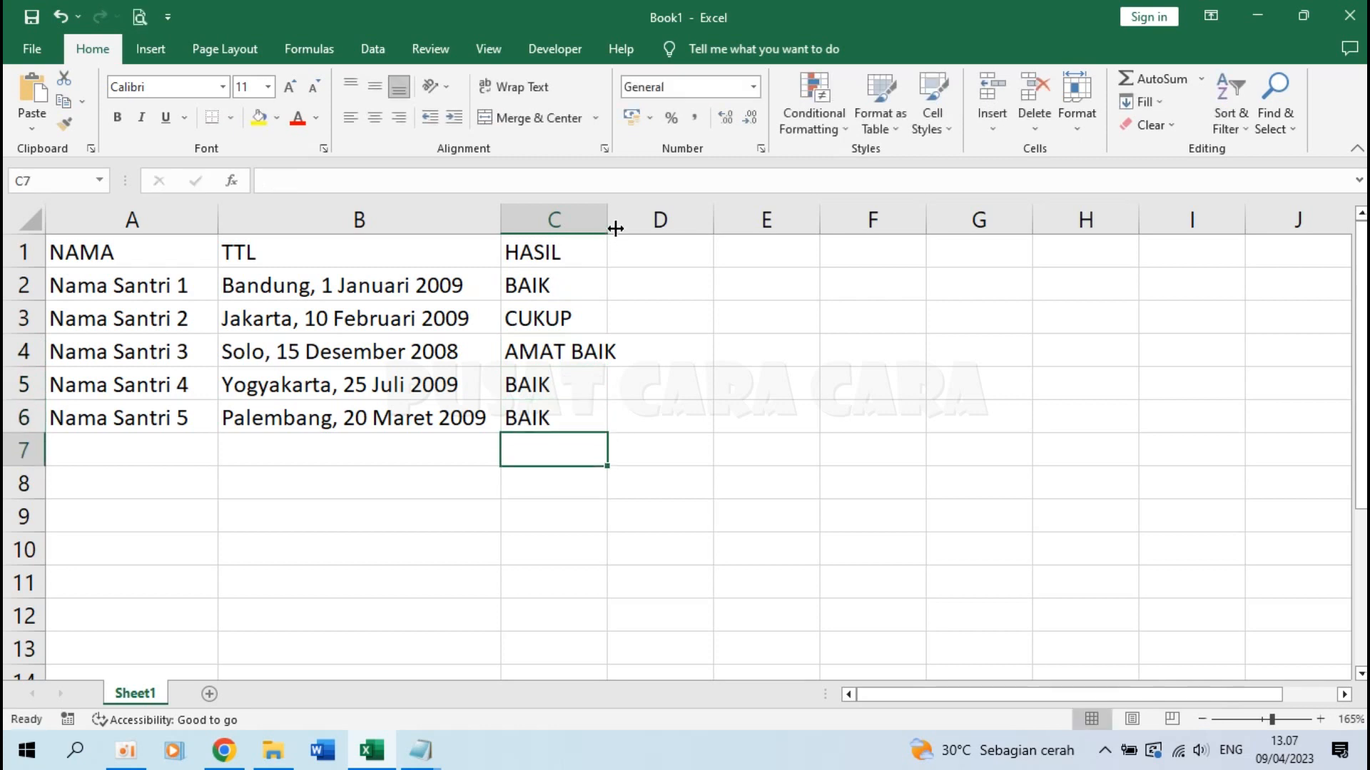
double_click(607, 219)
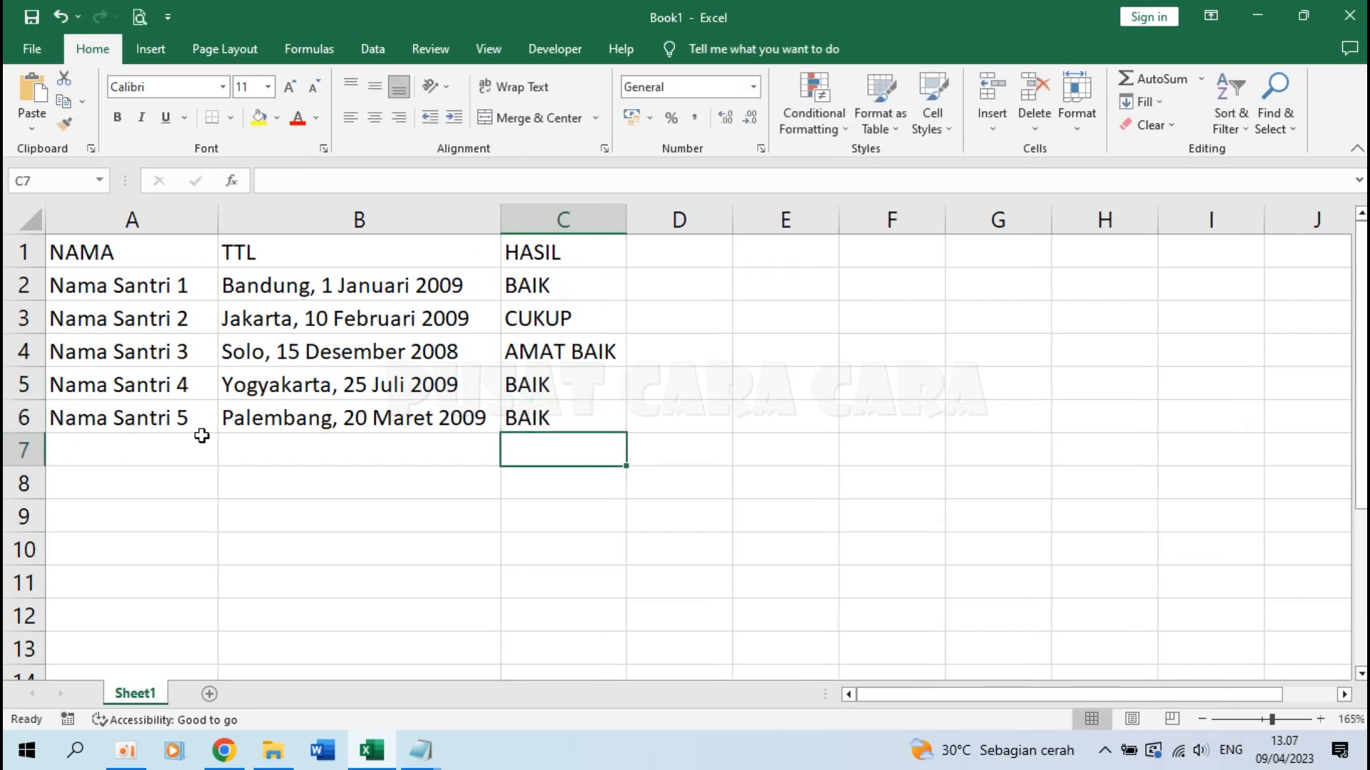
left_click(146, 453)
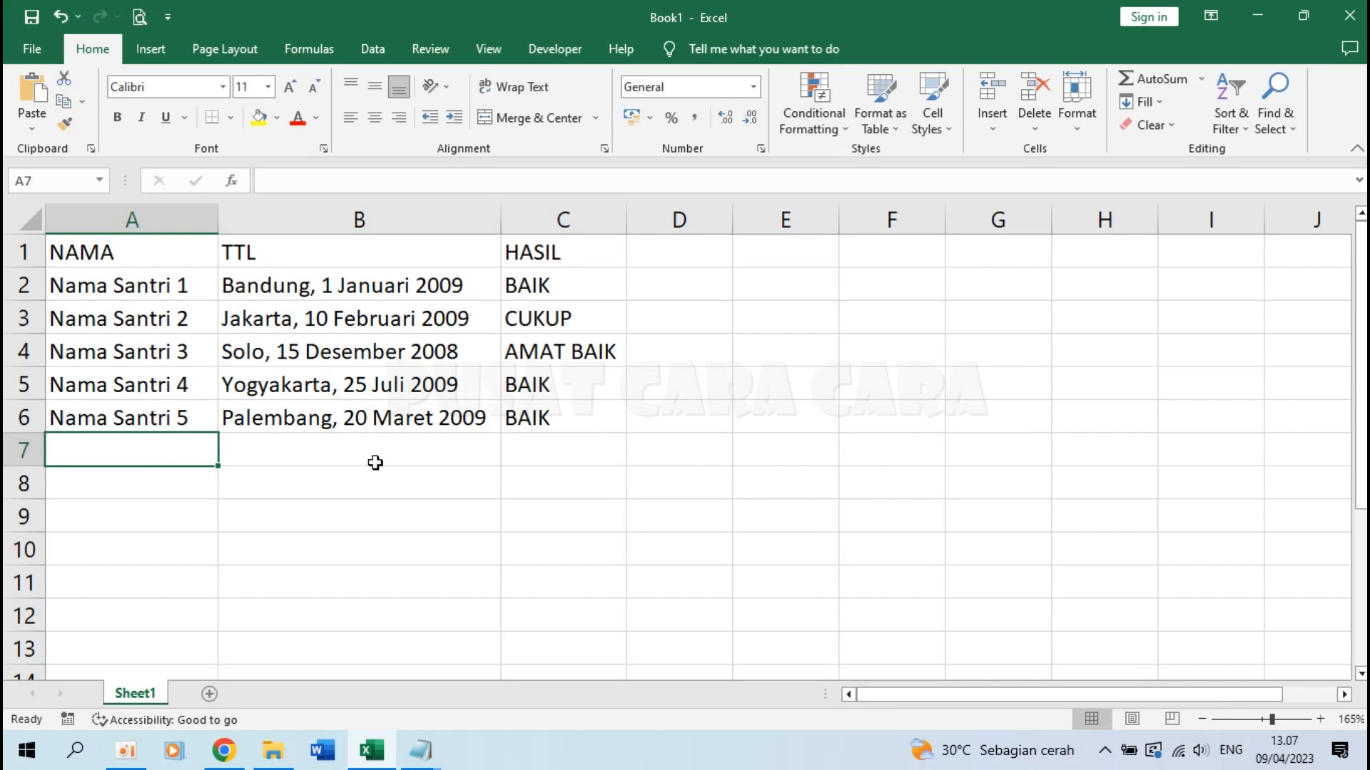
Save the workbook as DATA-SANTRI in the certificate project folder, then close Excel
scroll(133, 449, "down", 2)
scroll(133, 449, "up", 2)
left_click(32, 48)
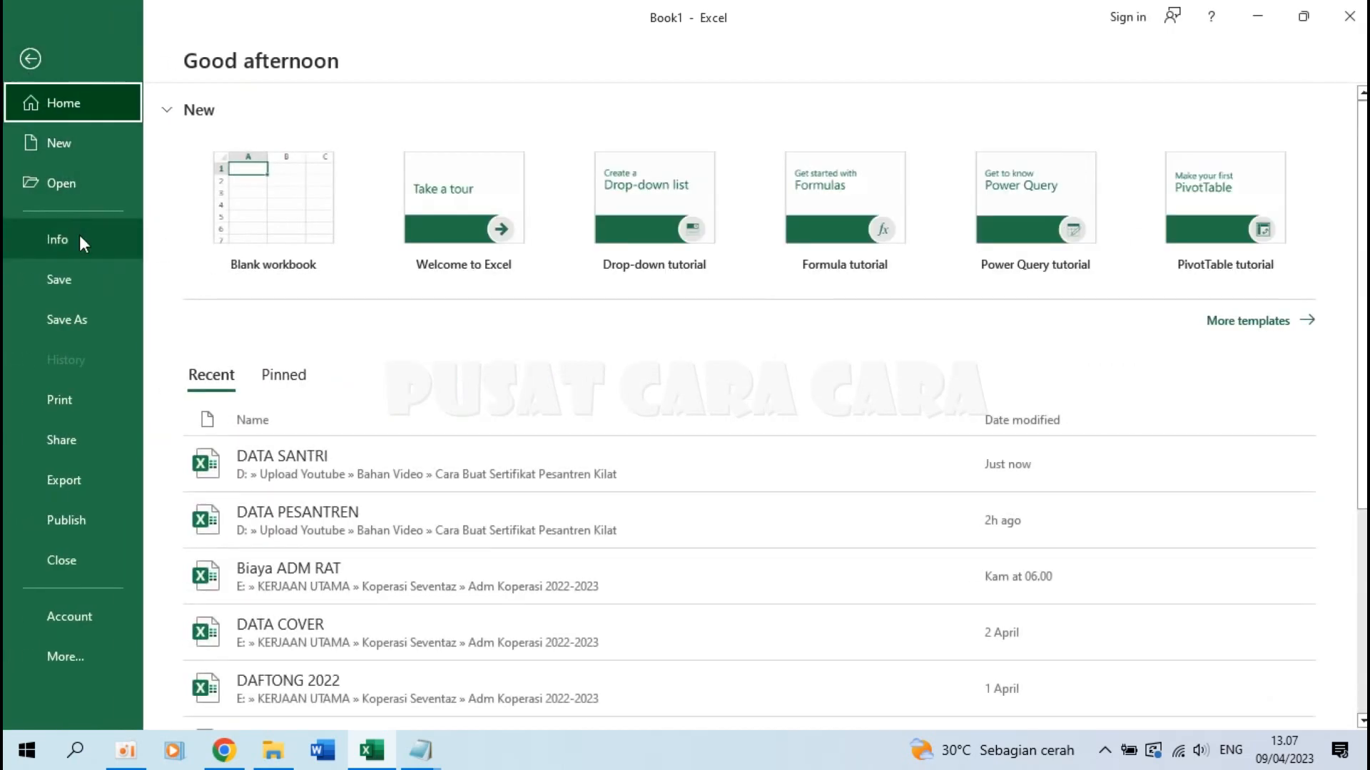
left_click(85, 318)
left_click(301, 357)
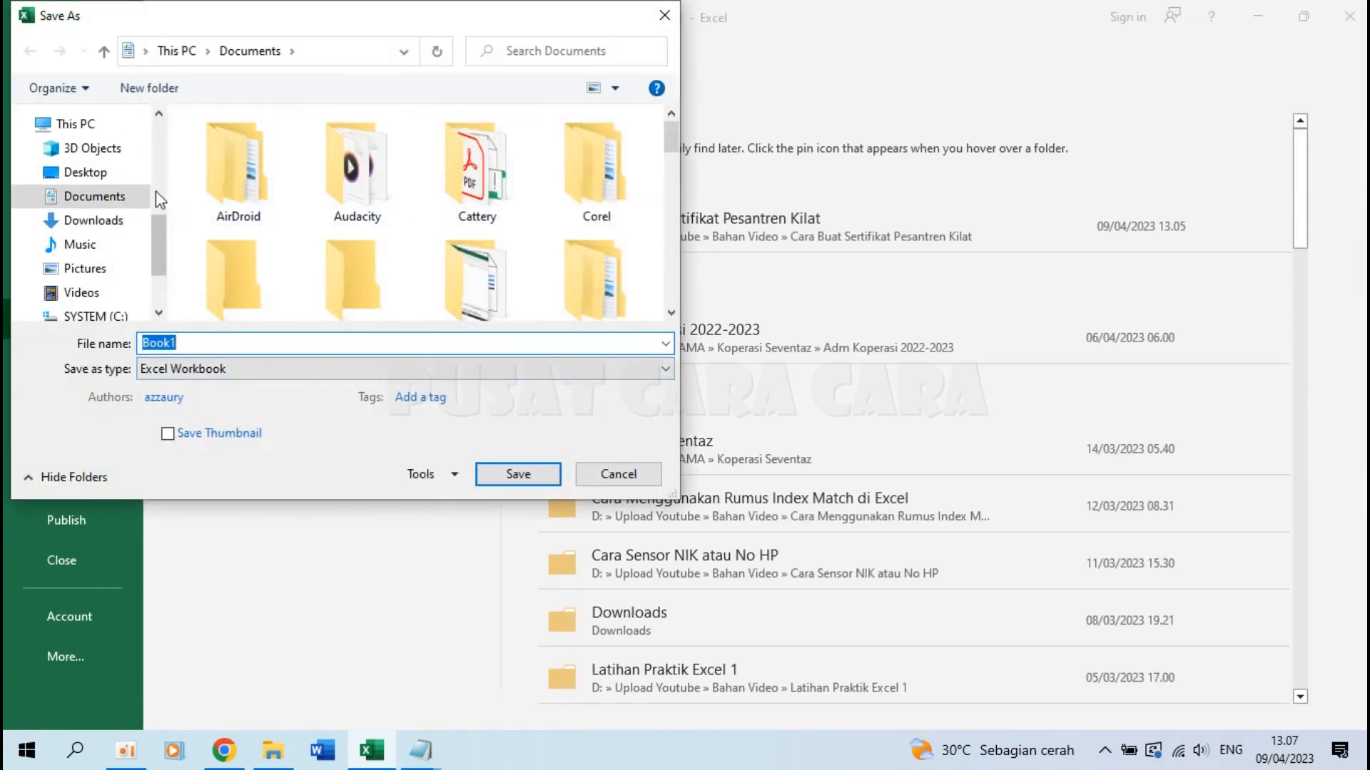
scroll(157, 190, "up", 3)
scroll(157, 189, "up", 1)
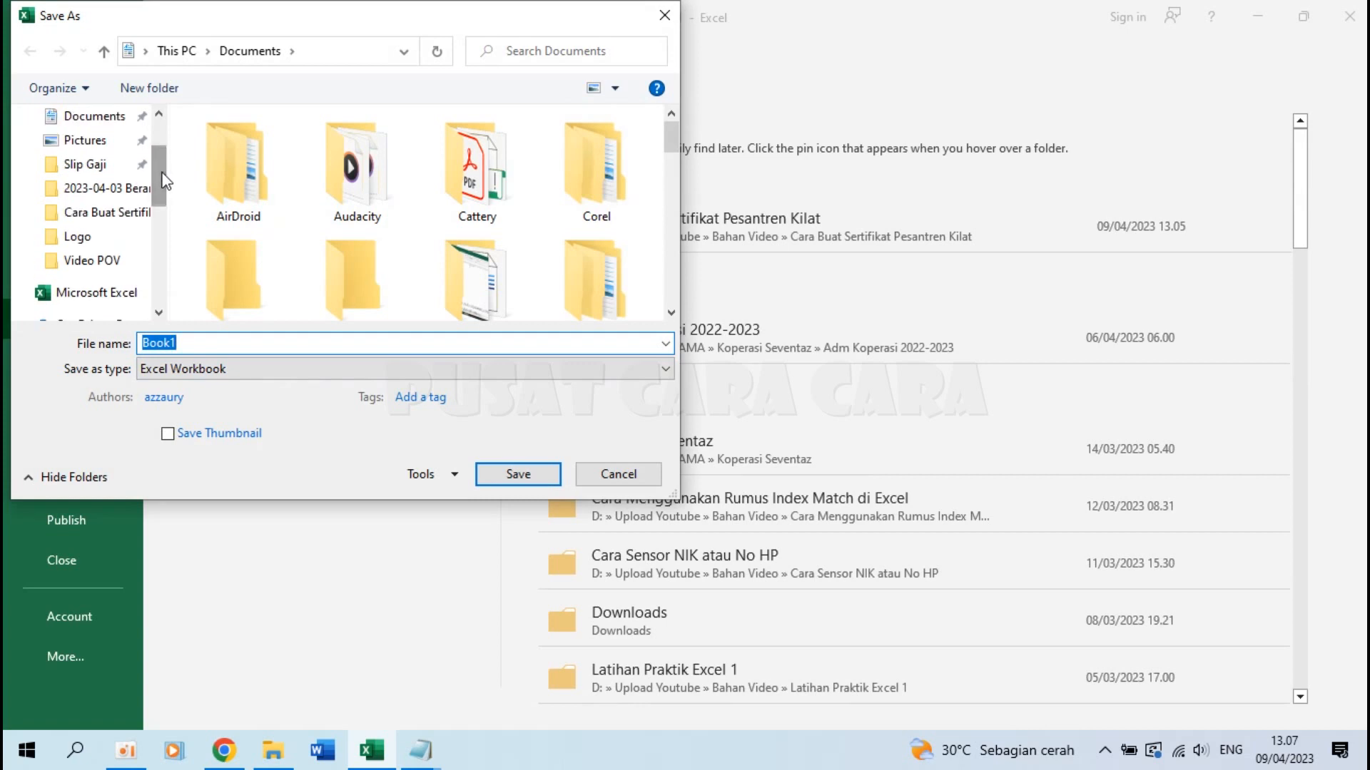
left_click(121, 212)
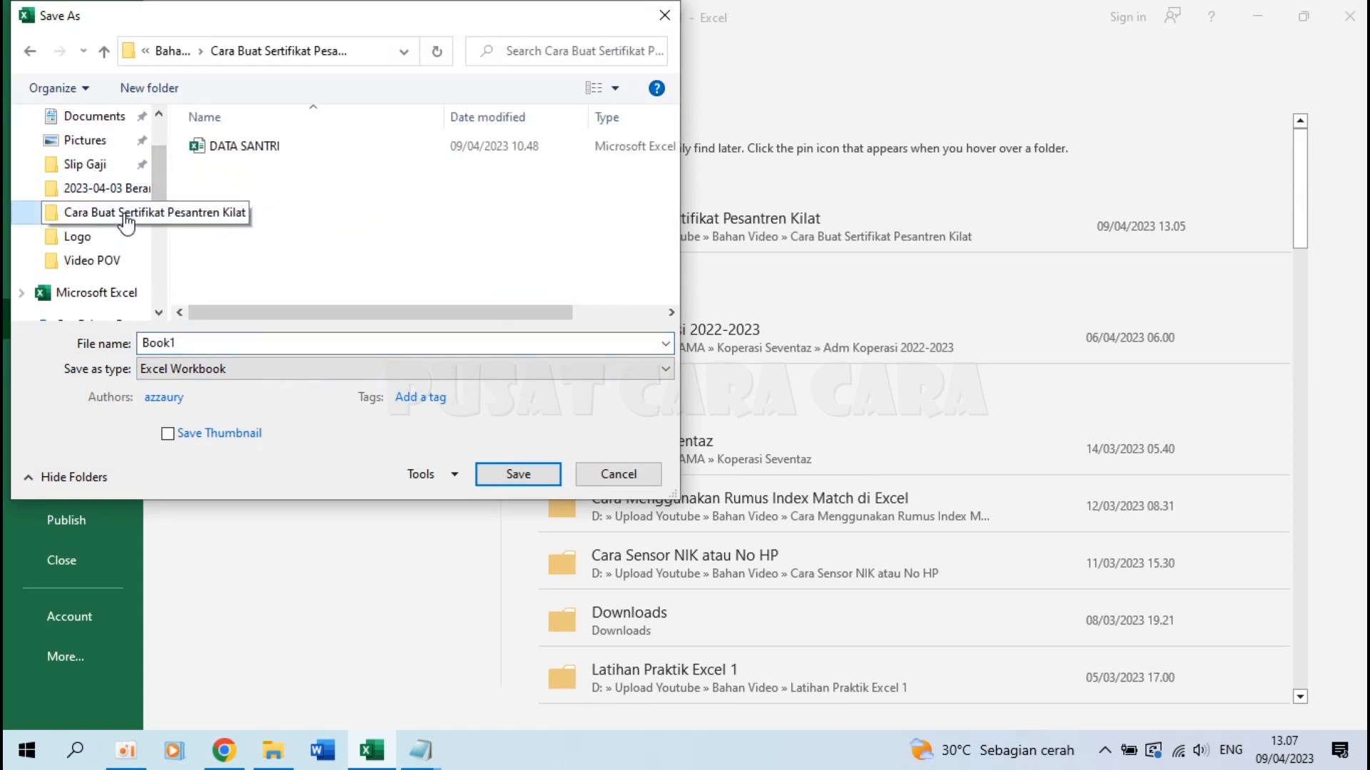
left_click(195, 344)
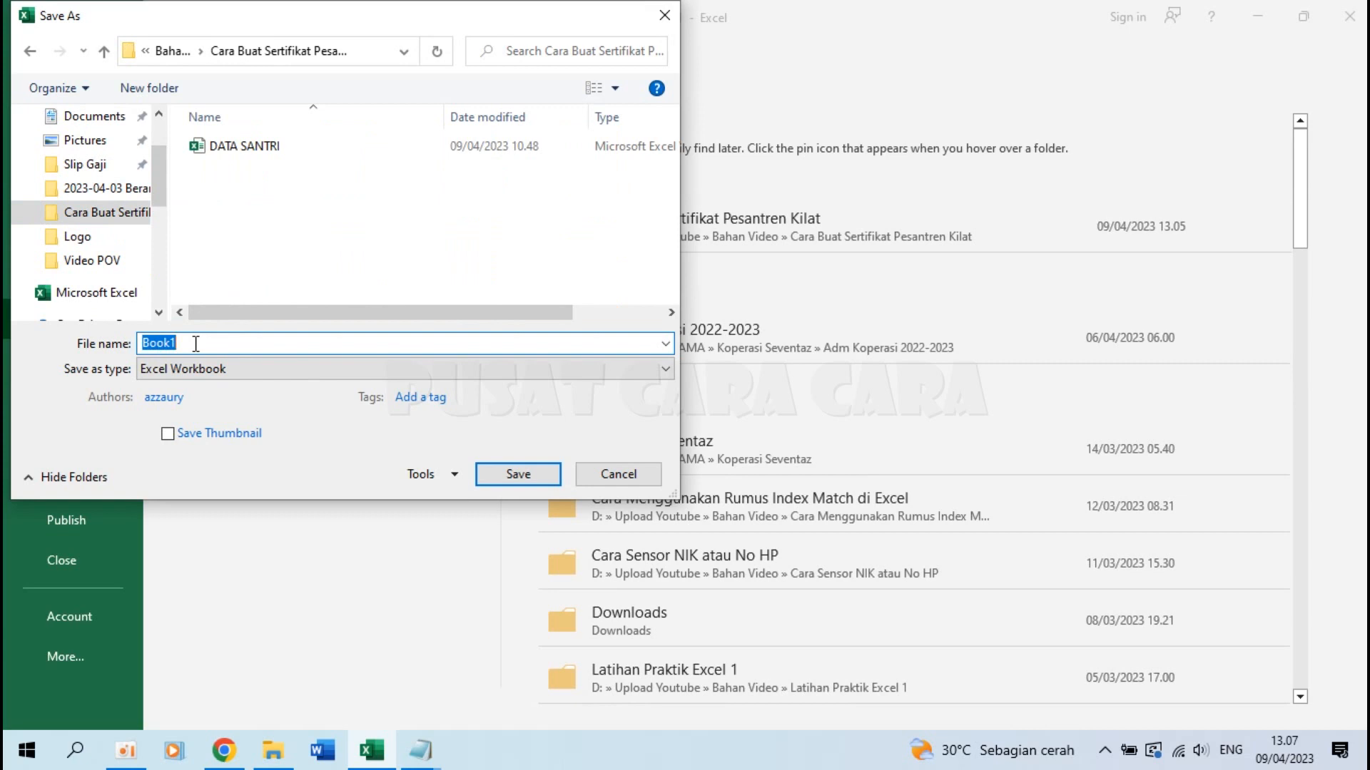
type("DATA-SANTRI")
left_click(521, 476)
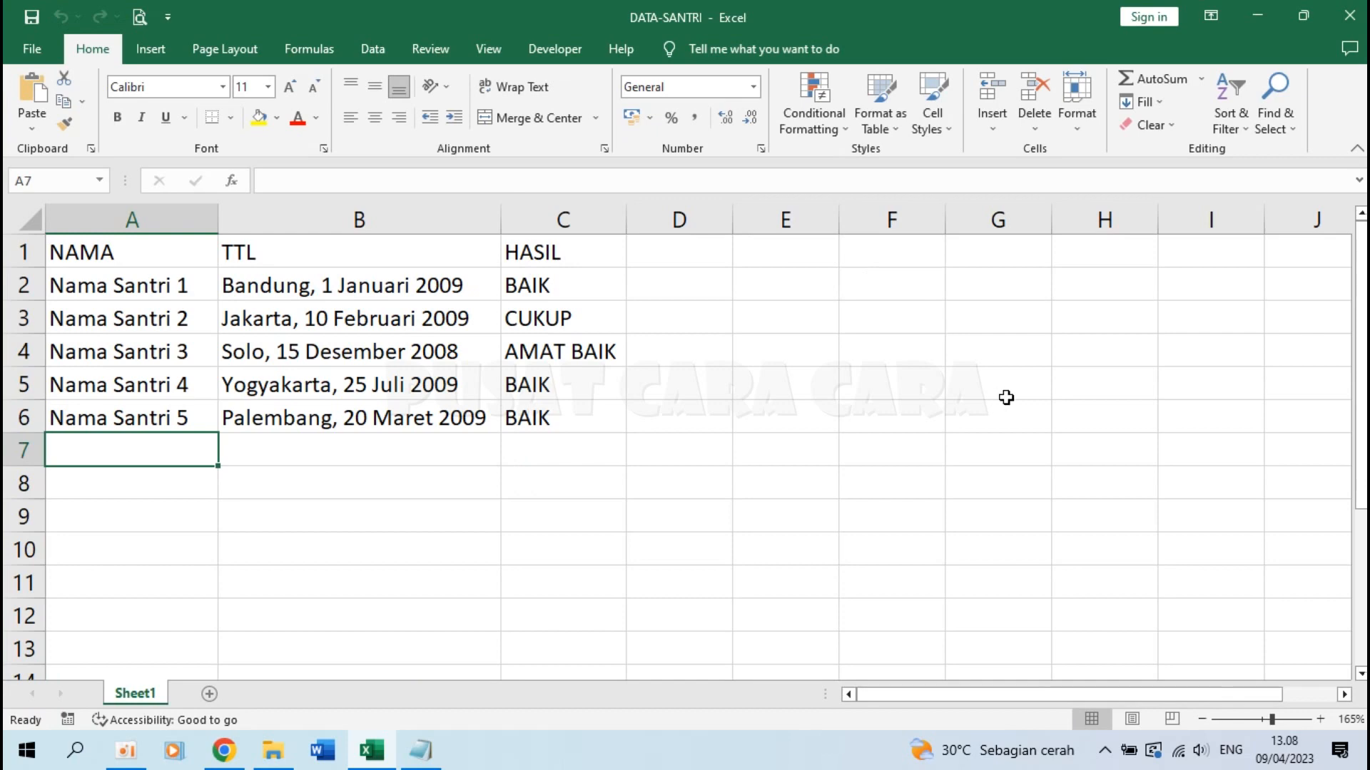
left_click(1348, 16)
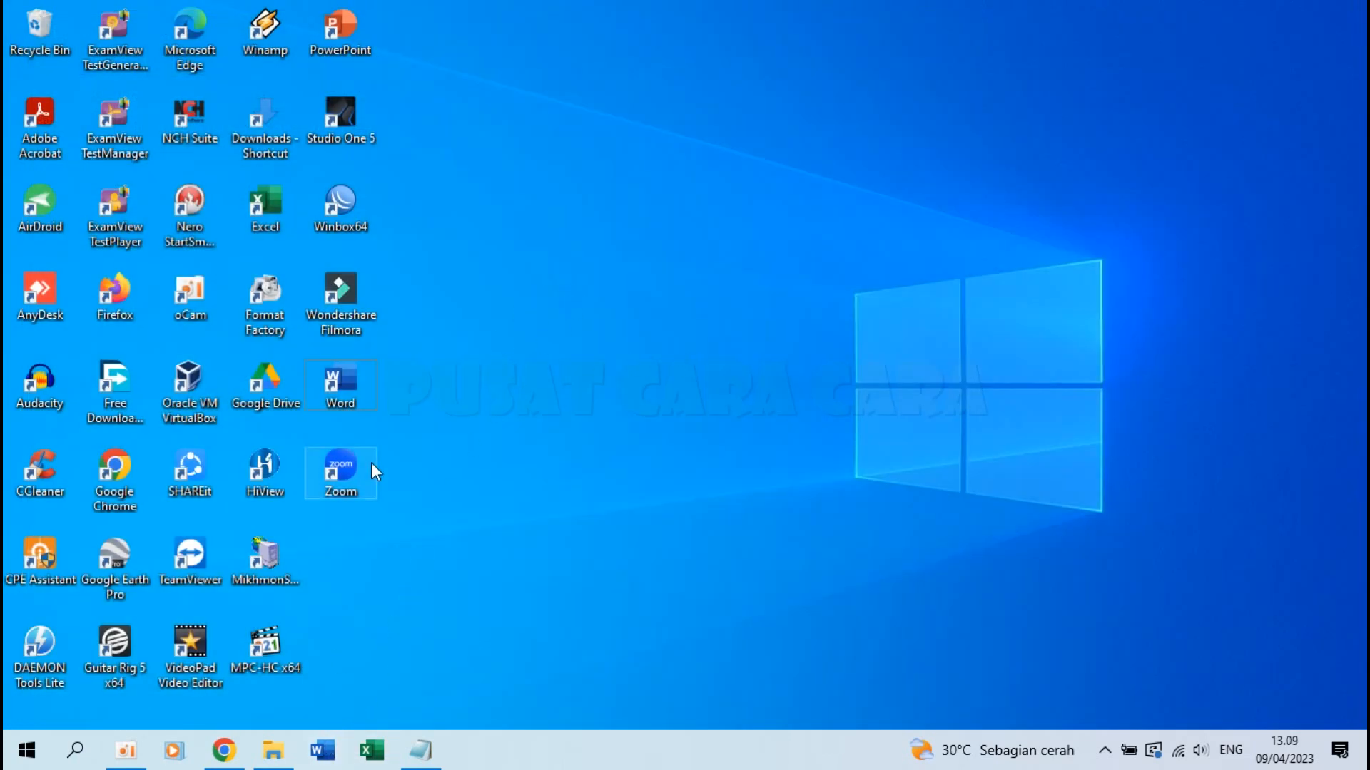
Launch Word, reopen CONTOH SERTIFIKAT from Recent, and place the cursor after 'Nama :' with Mailings shown
double_click(353, 385)
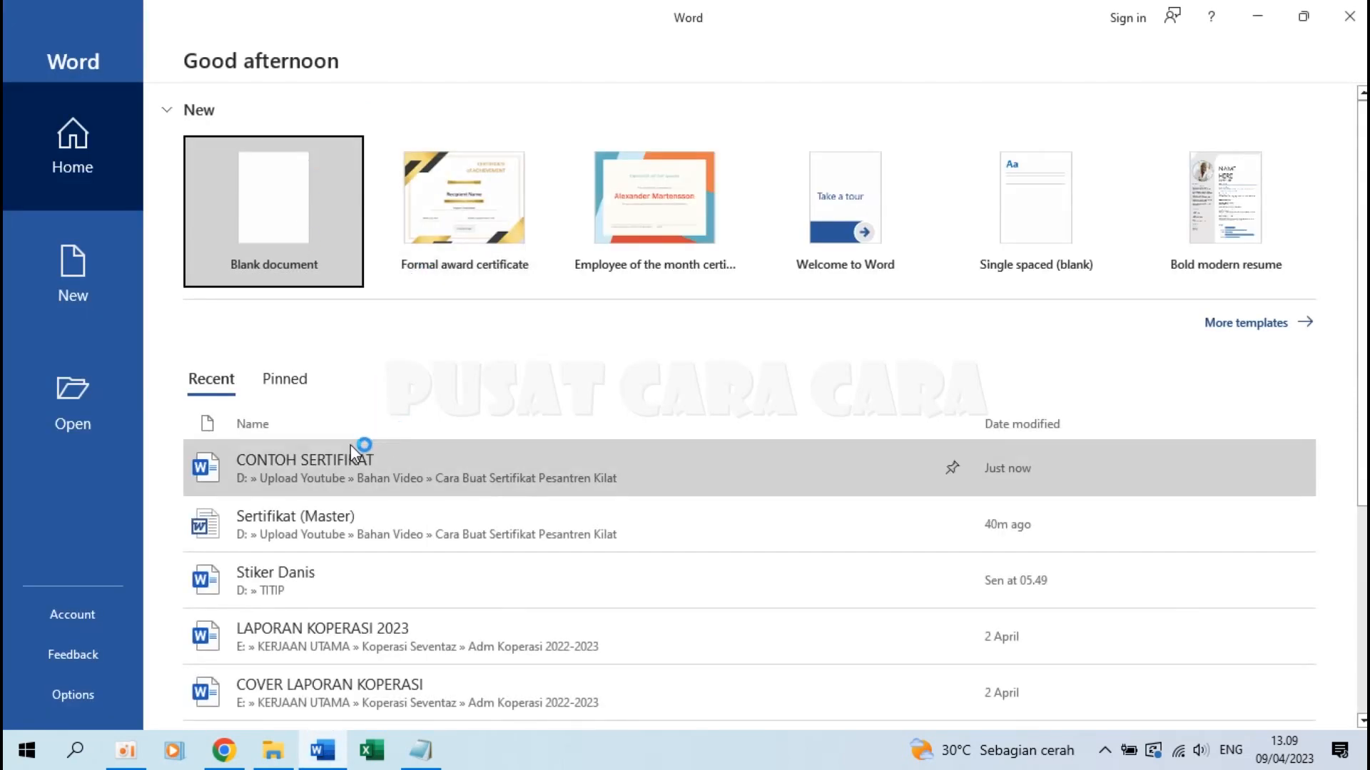
left_click(280, 461)
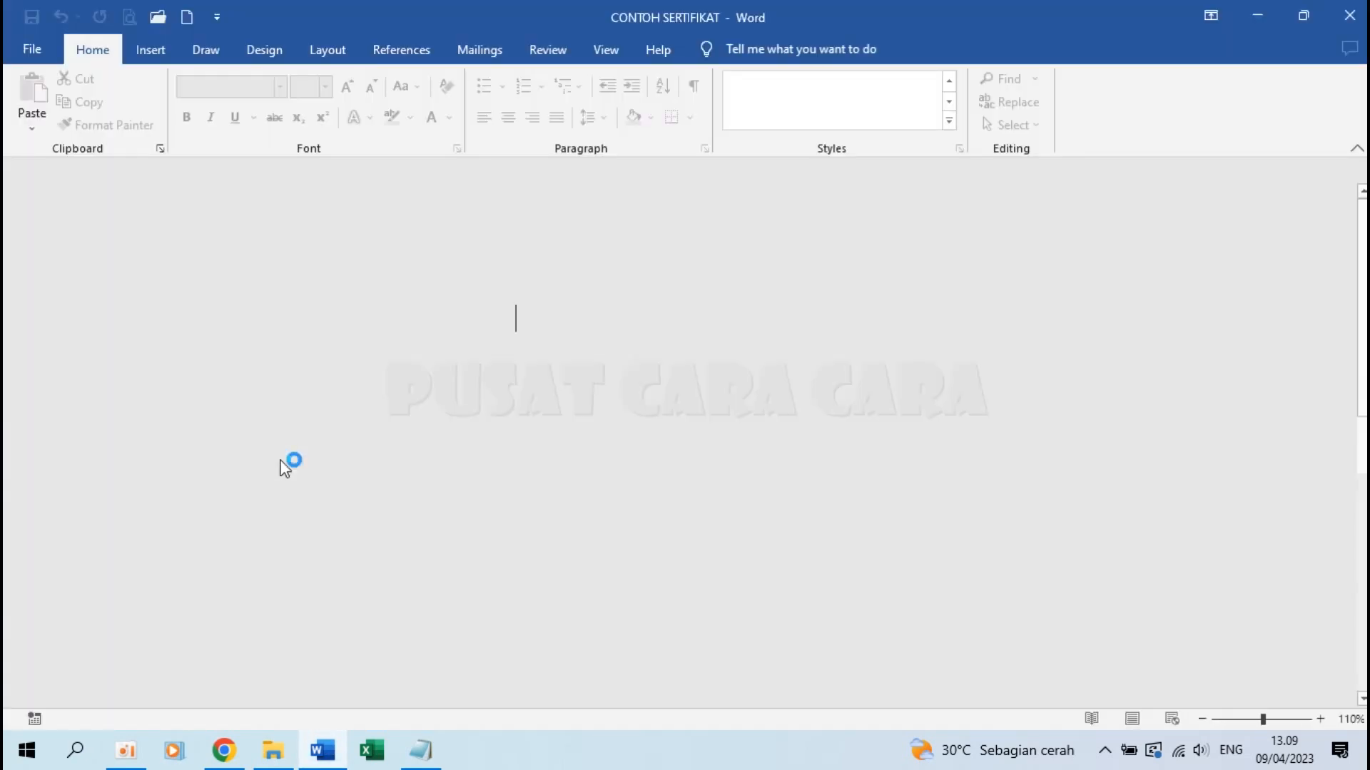
scroll(685, 486, "down", 3)
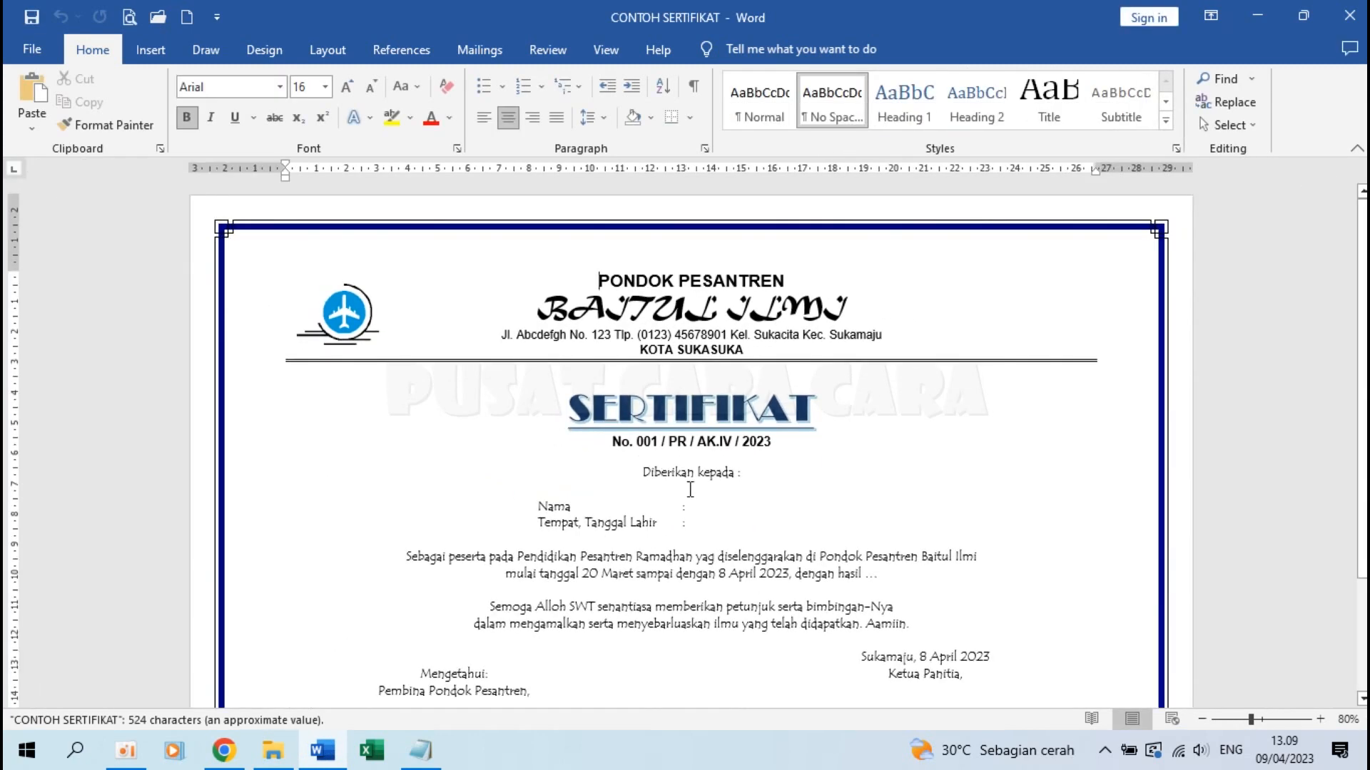
left_click(709, 504)
scroll(709, 504, "up", 2)
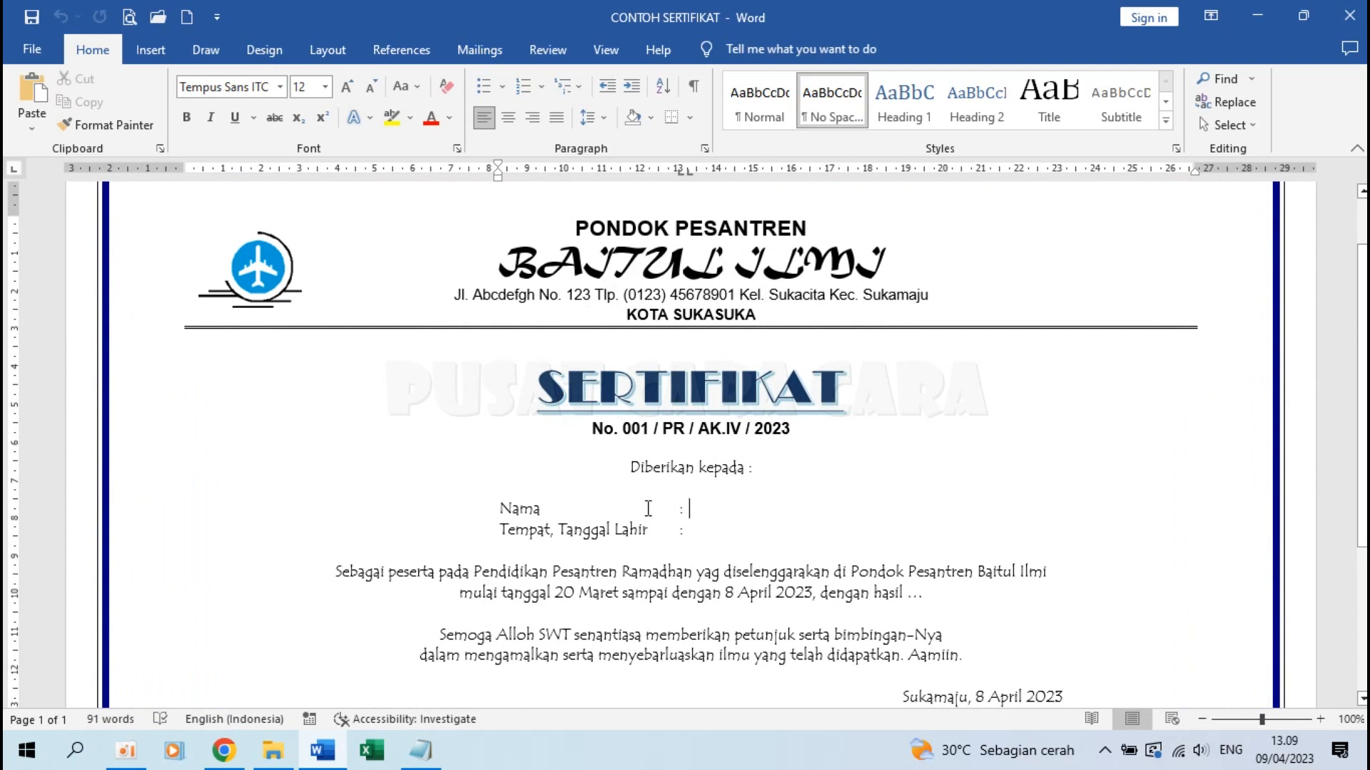
left_click(477, 47)
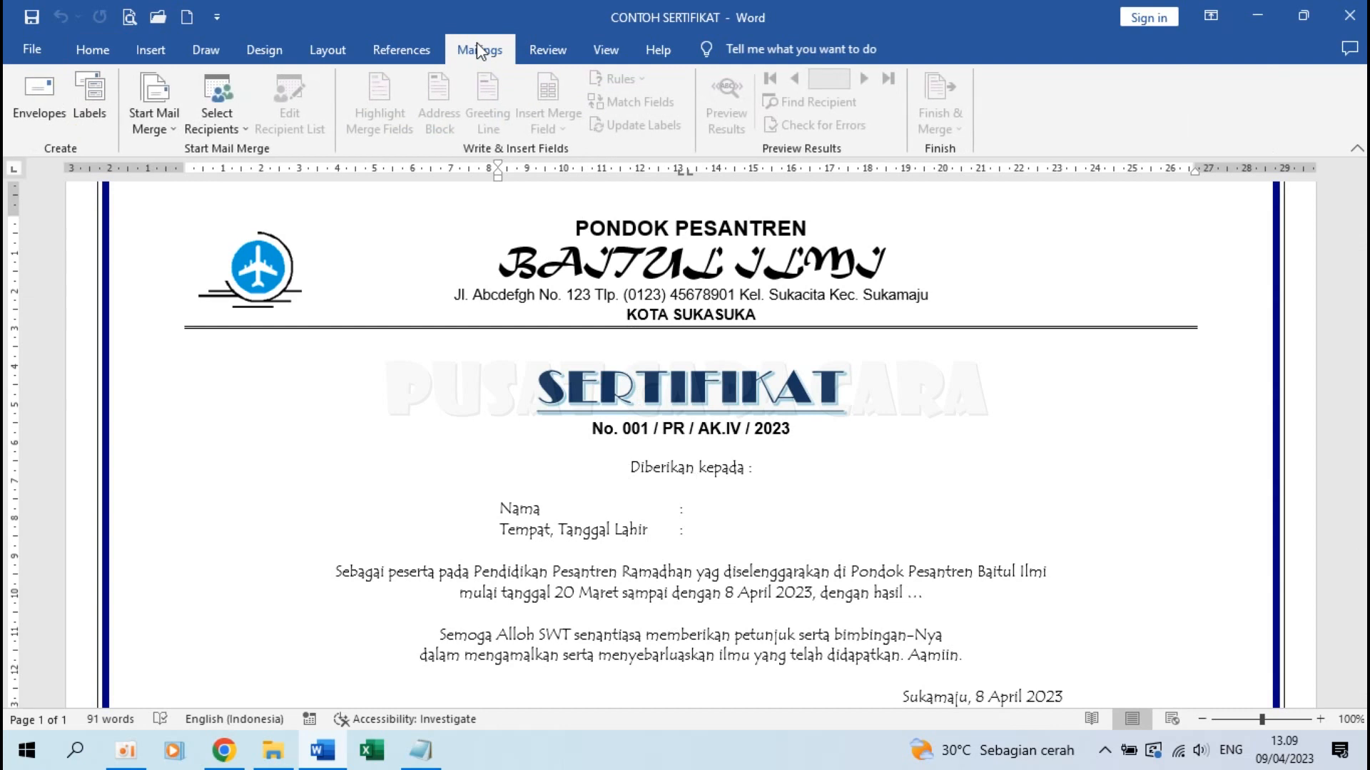
Use the existing DATA-SANTRI workbook's Sheet1$ from the Cara Buat Sertifikat Pesantren Kilat folder as recipients
left_click(207, 115)
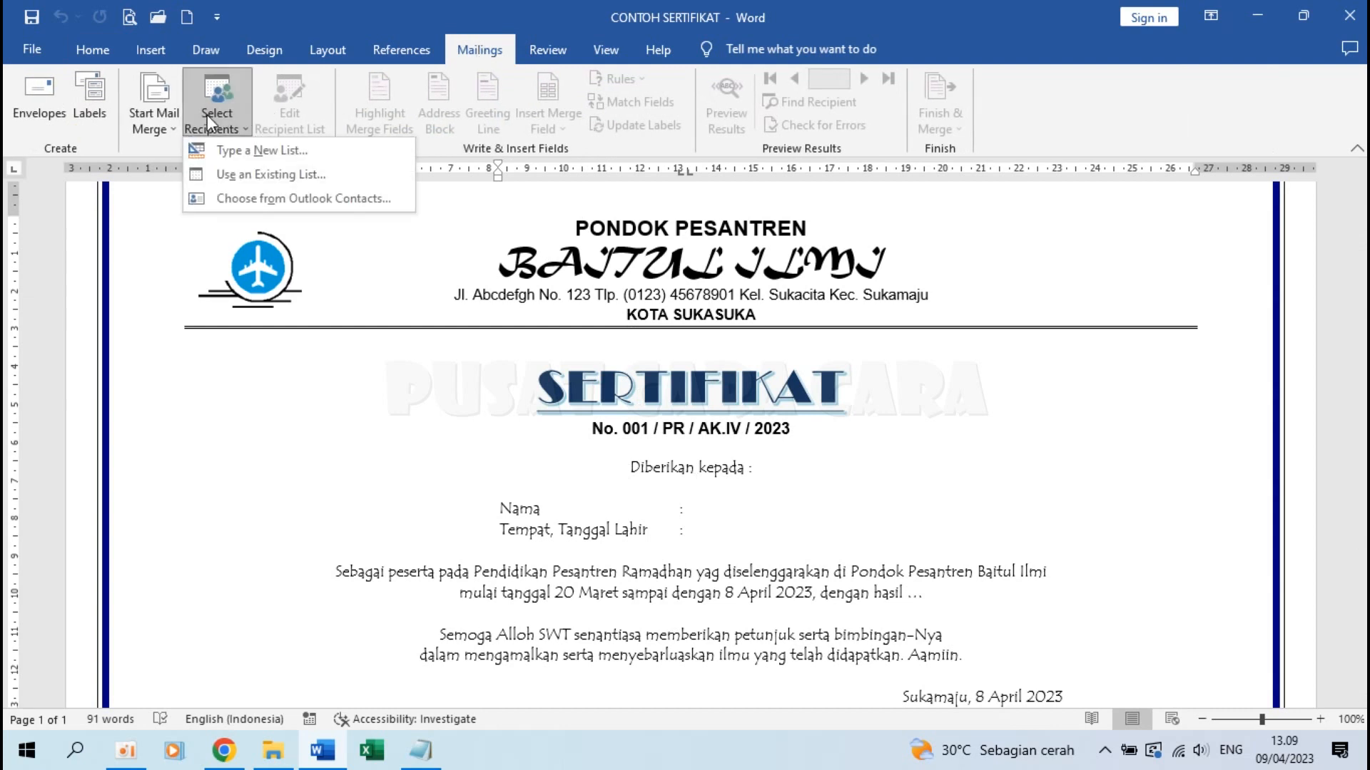
left_click(297, 180)
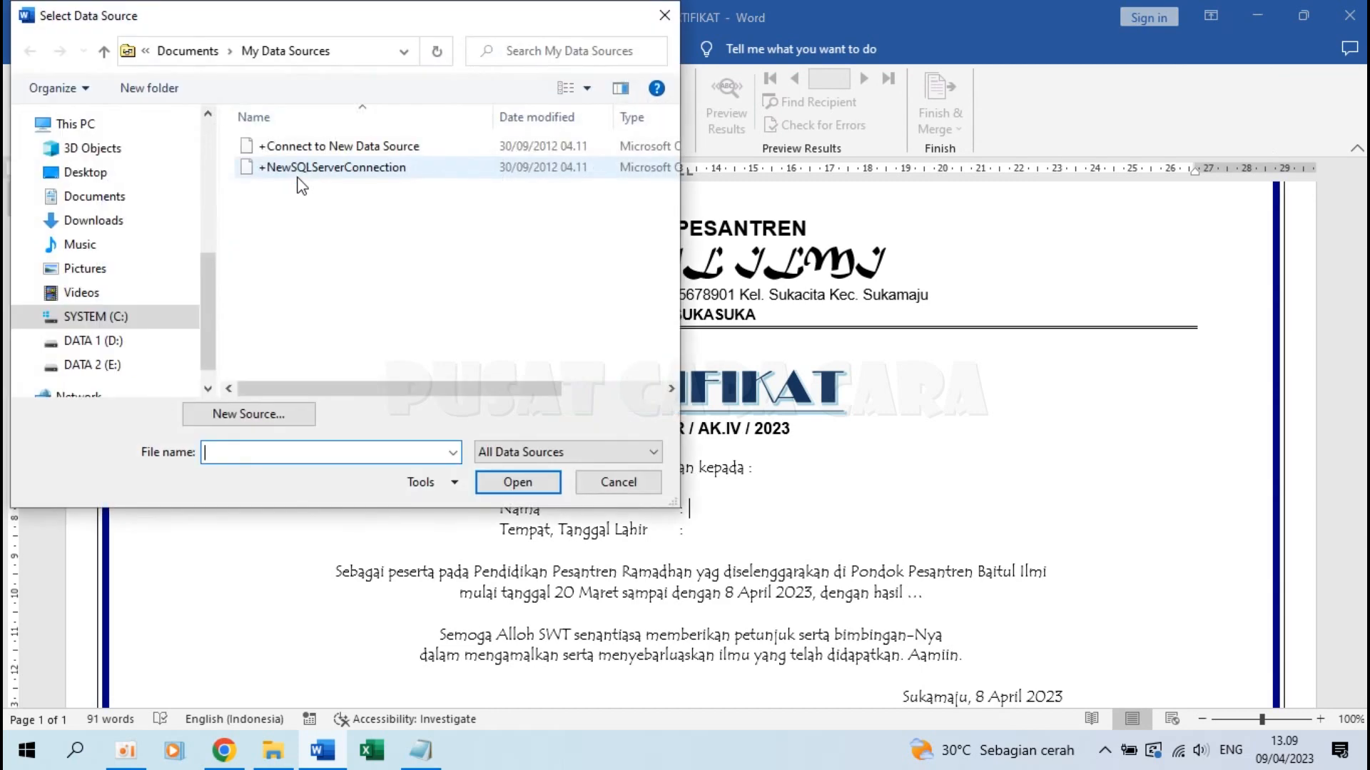
left_click(212, 203)
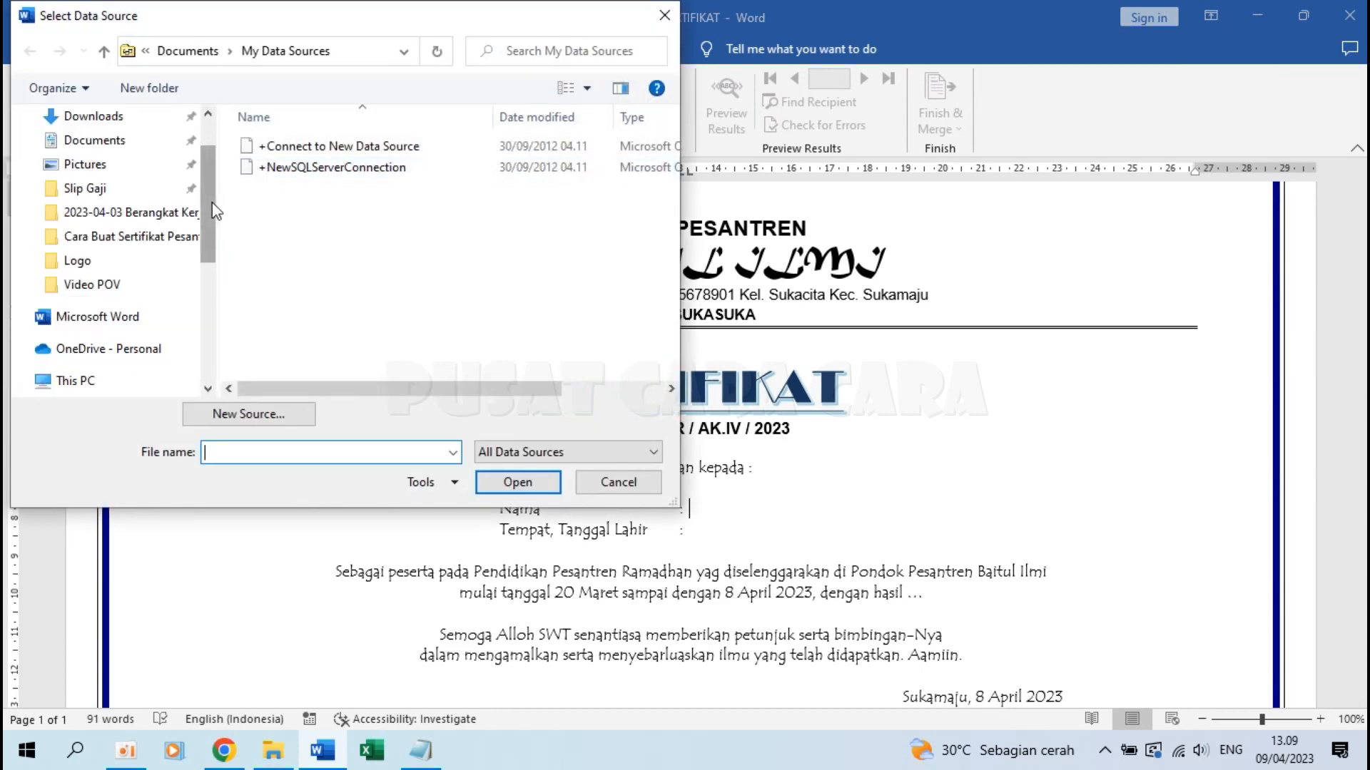
left_click(138, 239)
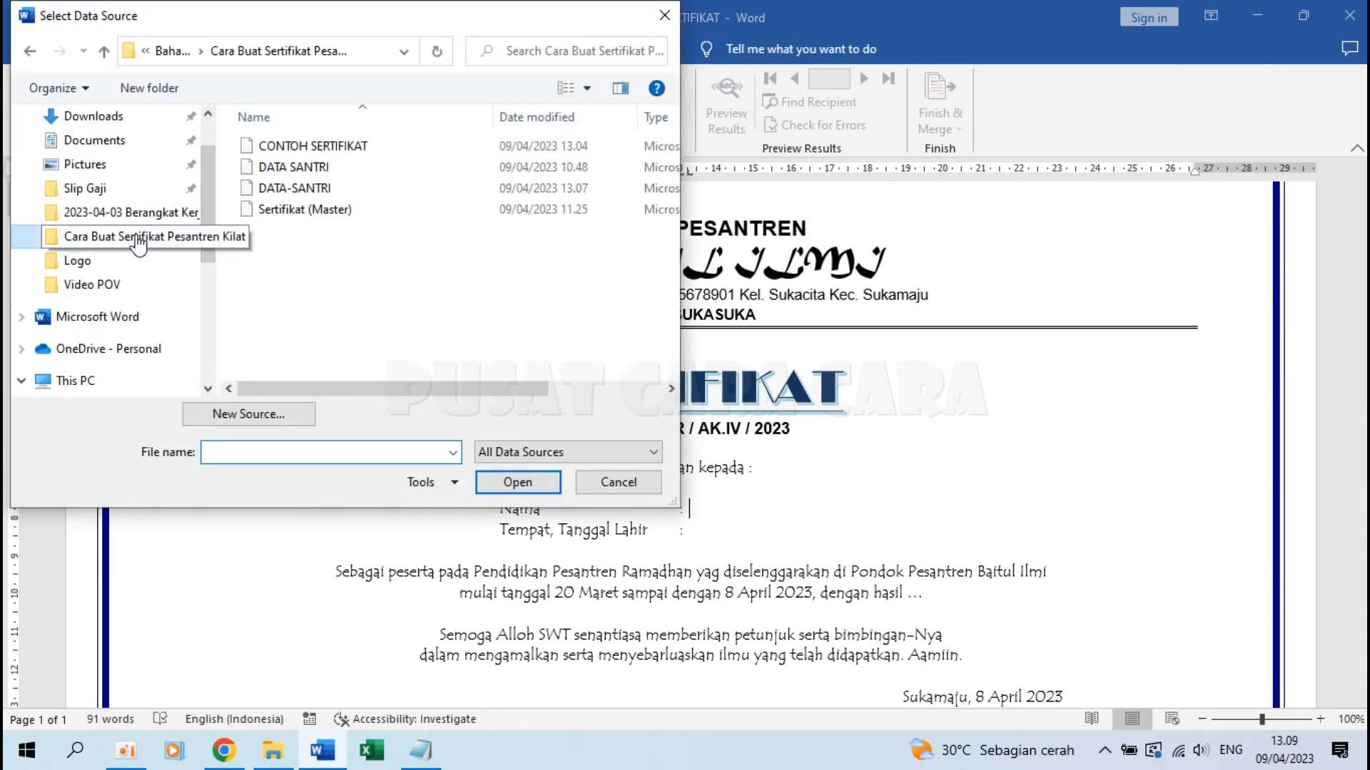
left_click(305, 190)
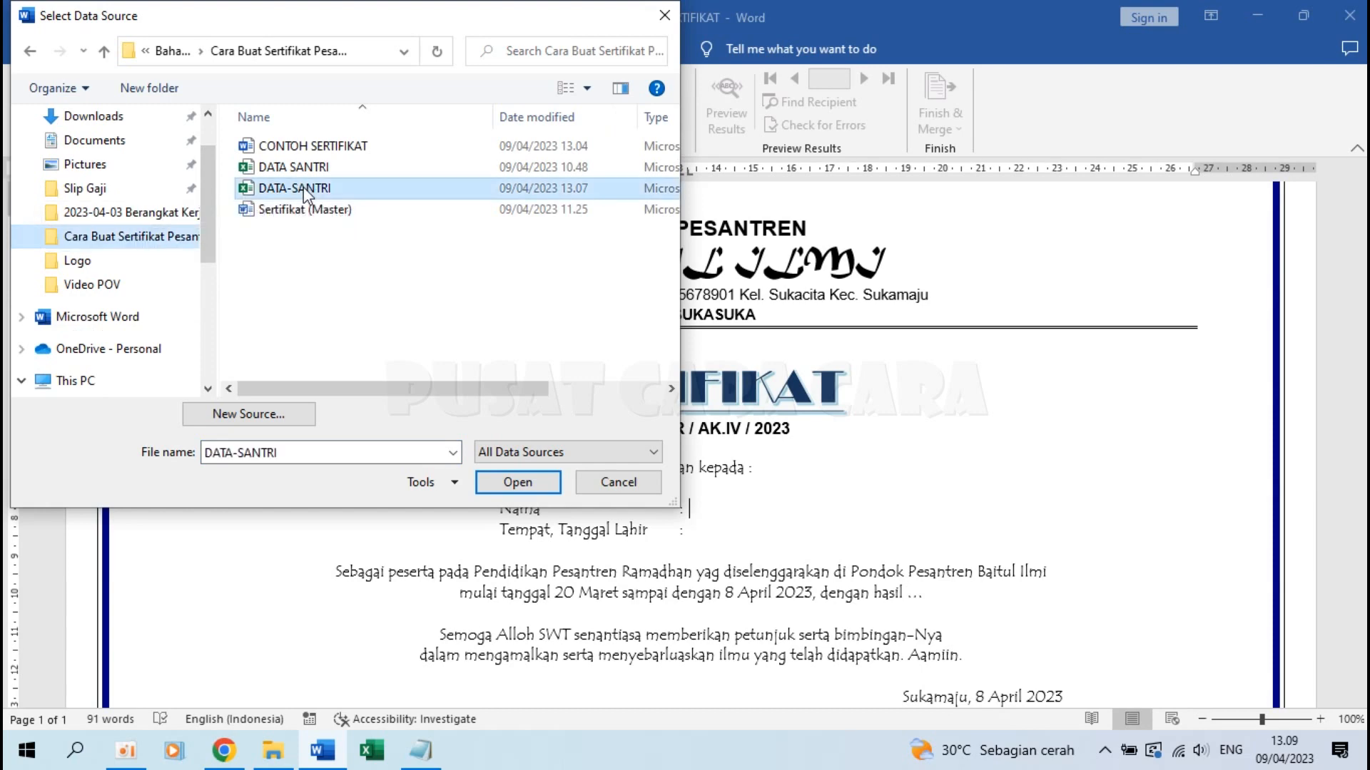
left_click(524, 482)
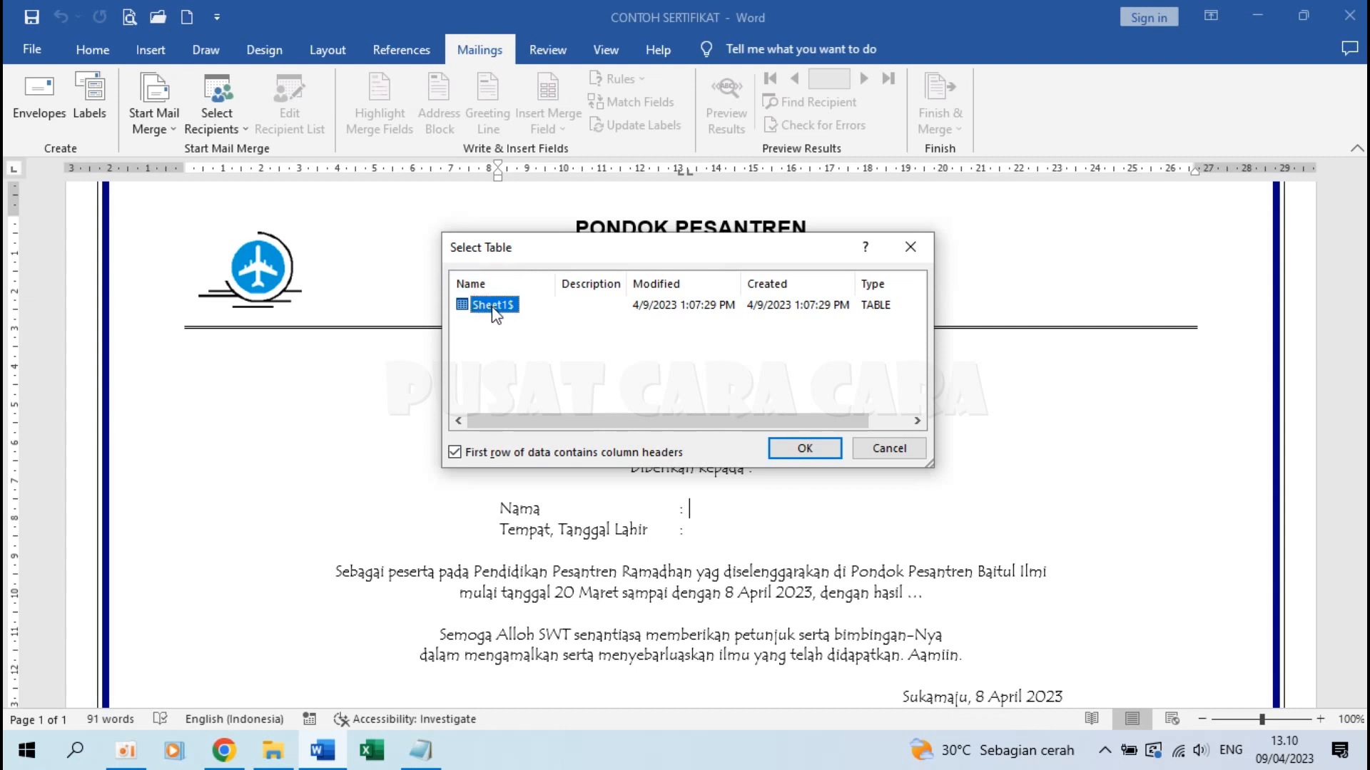
left_click(801, 448)
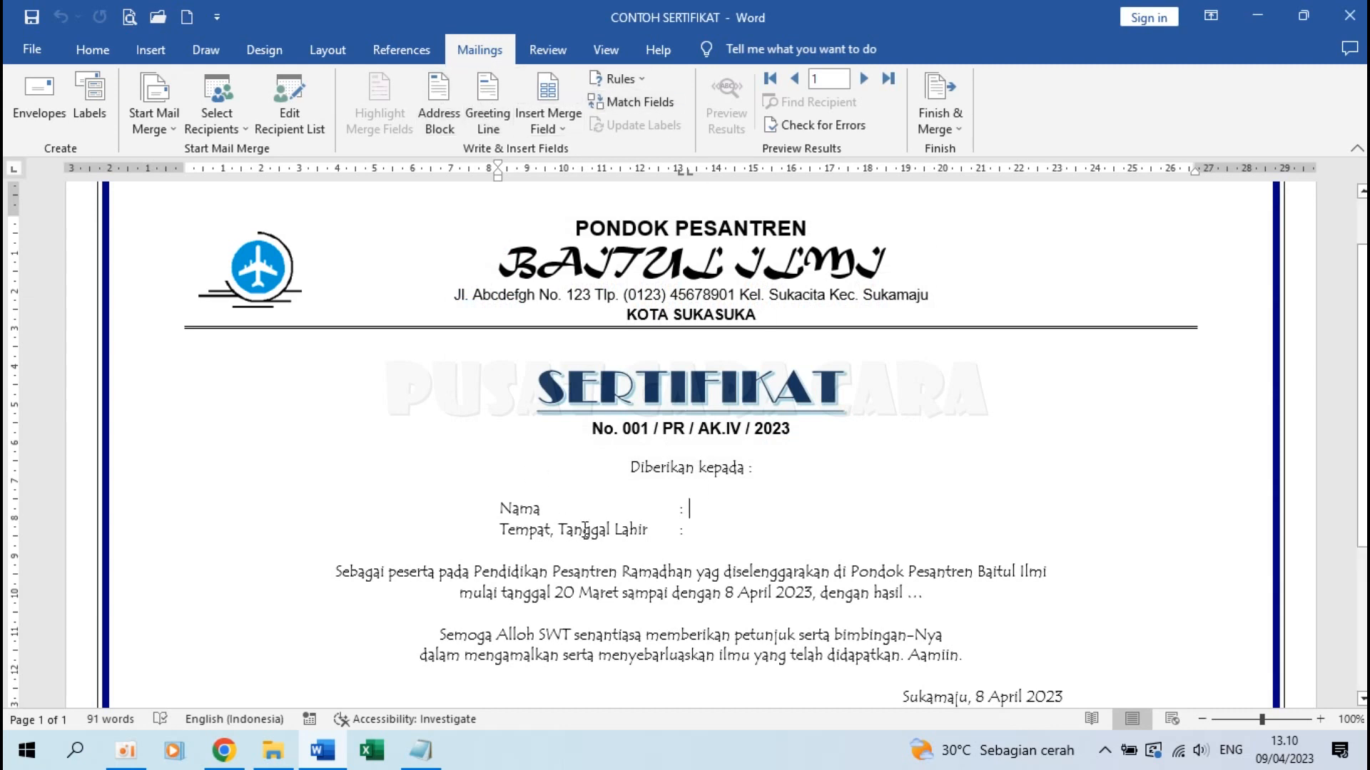
Insert the «NAMA» and «TTL» merge fields after the Nama and birth date labels
left_click(707, 508)
scroll(703, 510, "up", 3)
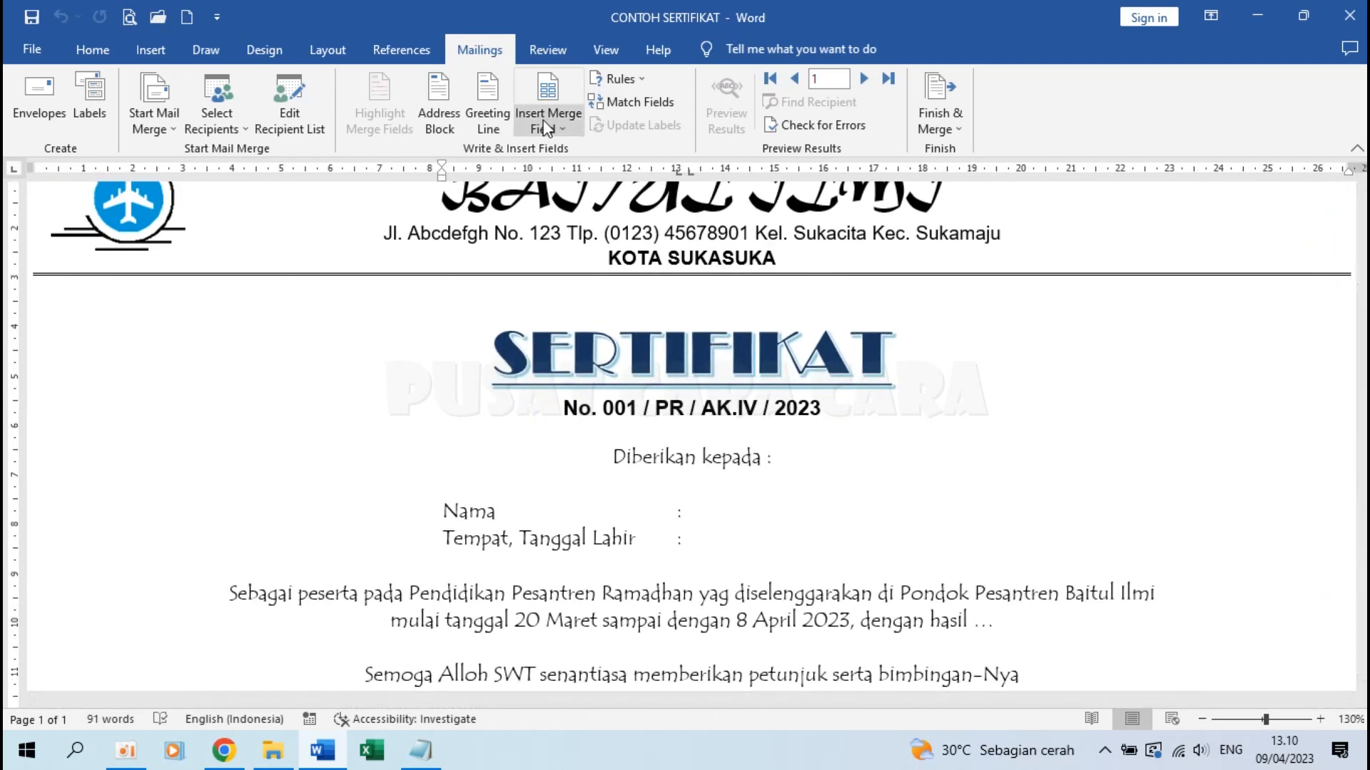
left_click(561, 123)
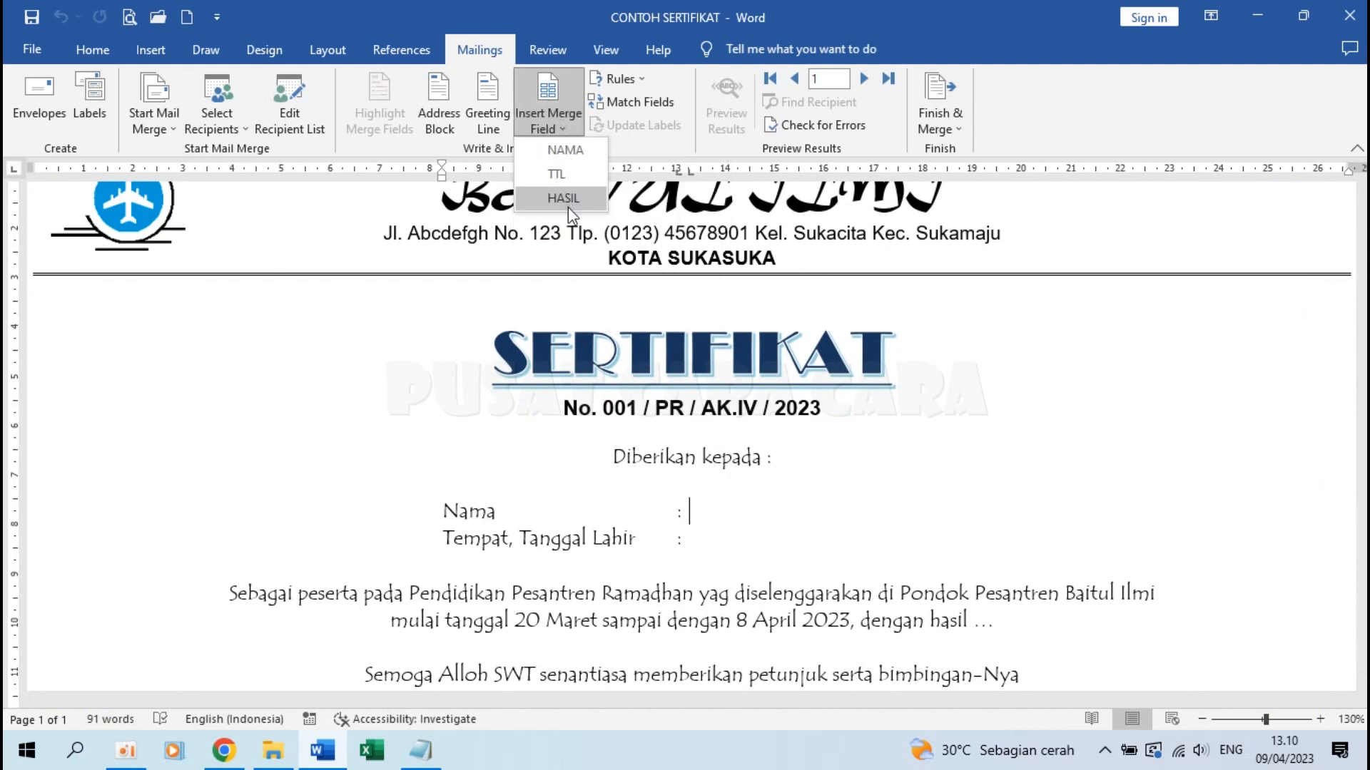
left_click(583, 155)
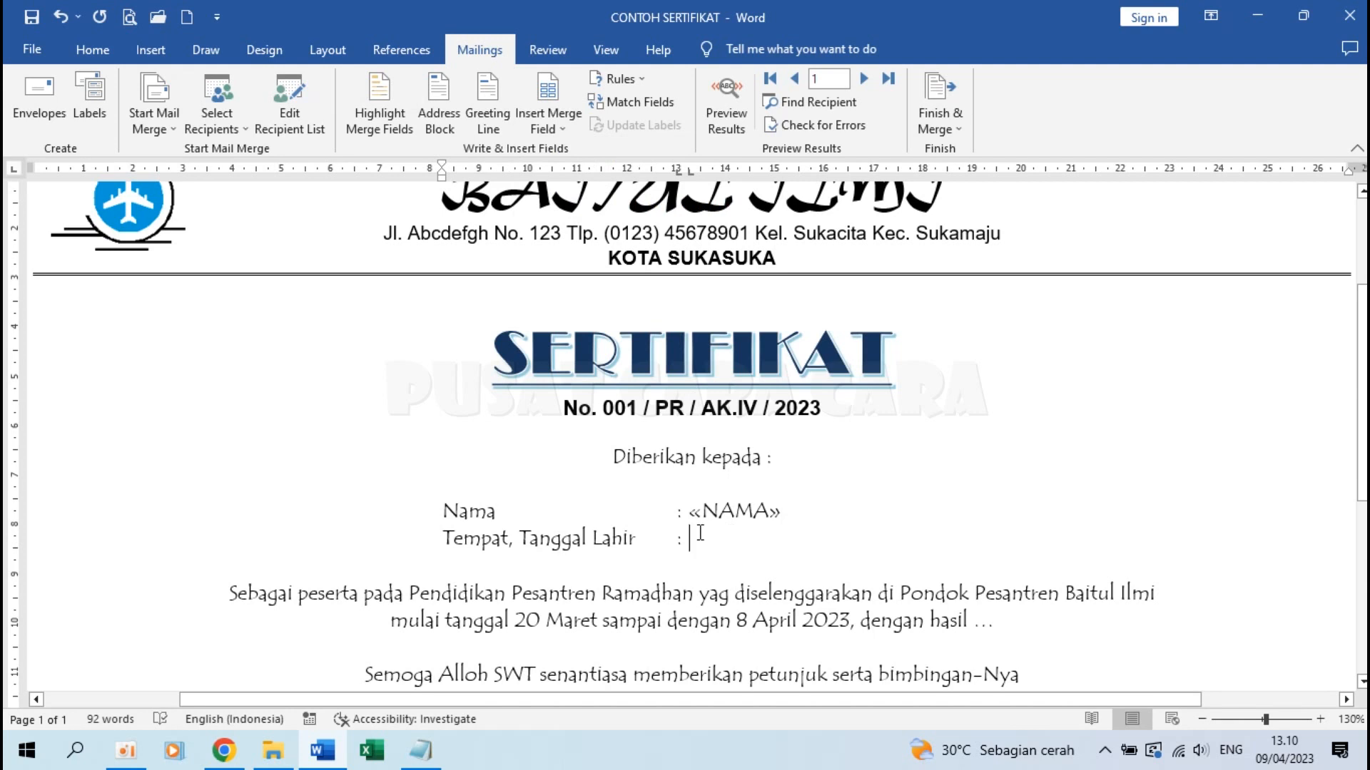
left_click(560, 131)
left_click(568, 176)
Replace the ellipsis after 'dengan hasil' with the «HASIL» field followed by a period
scroll(1003, 518, "down", 3)
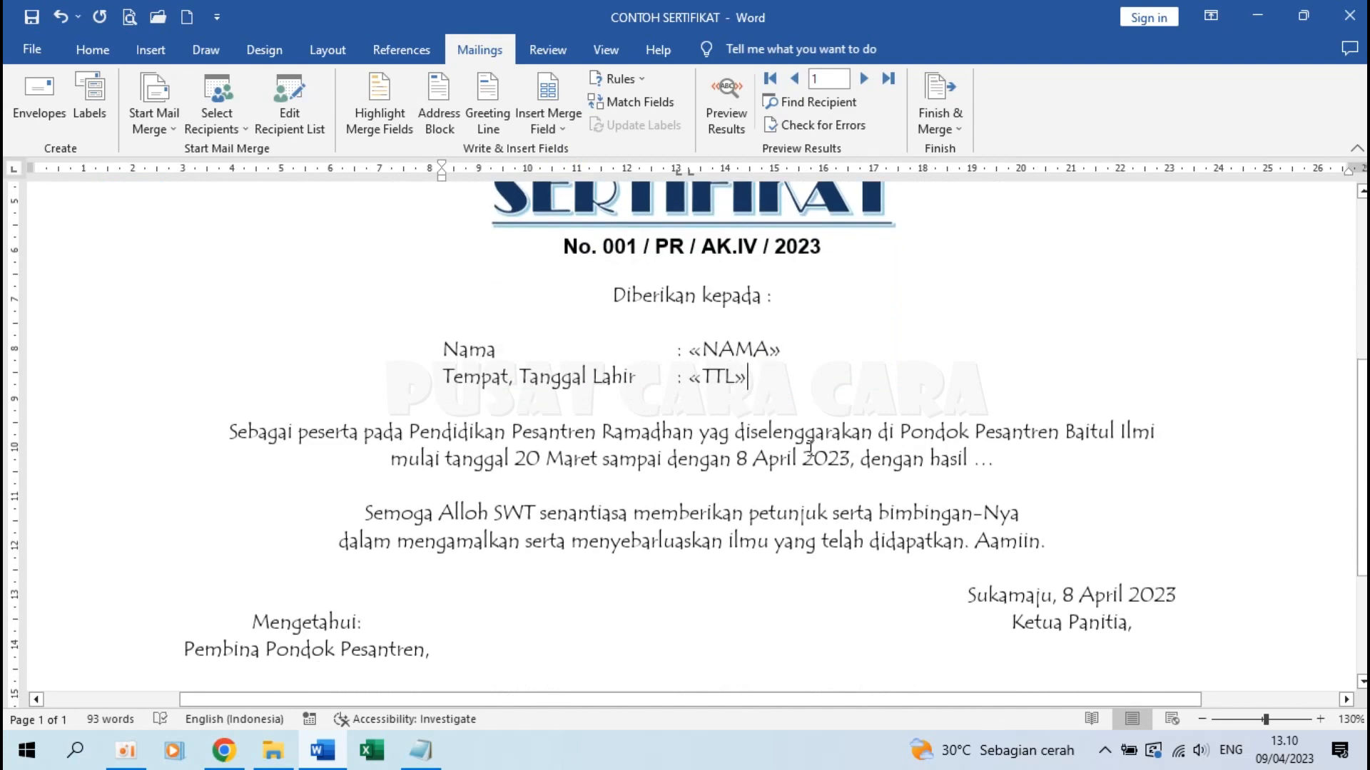
left_click(997, 447)
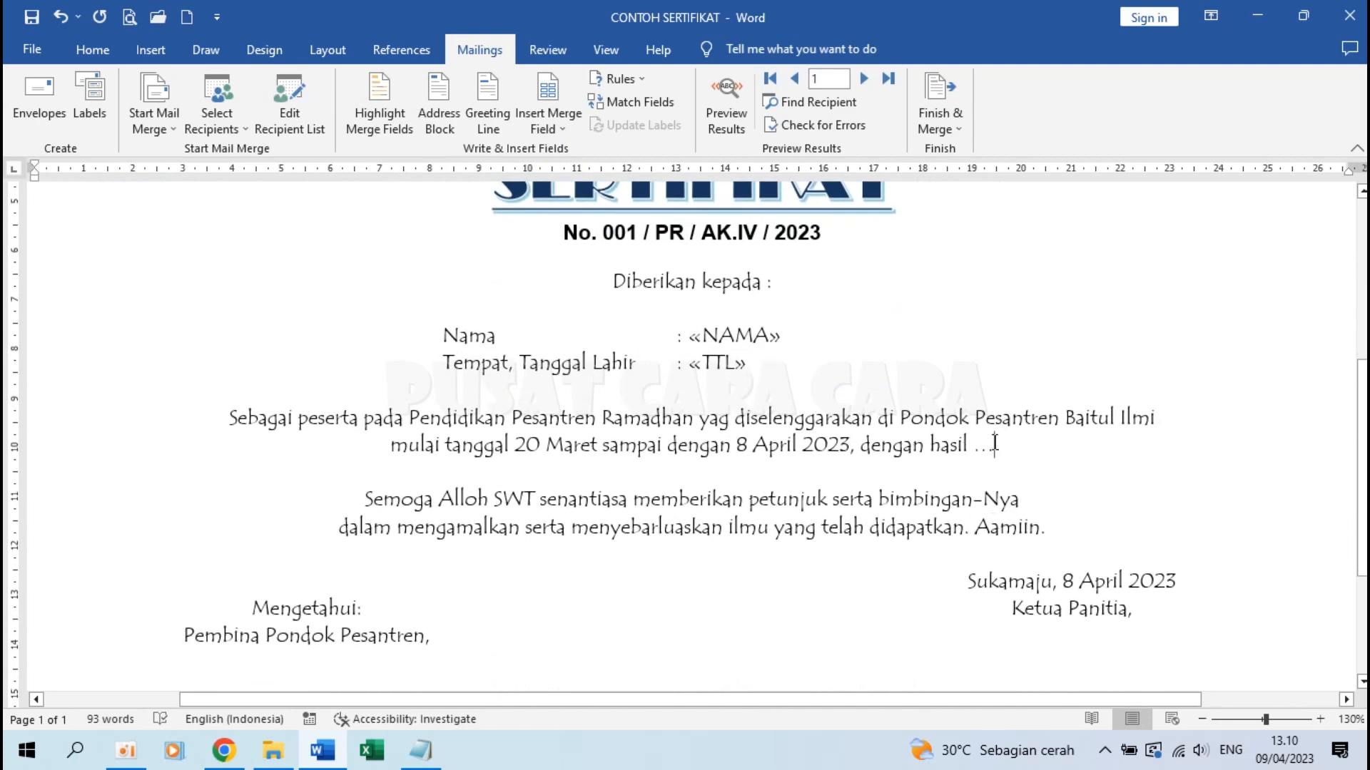
key("BackSpace")
scroll(684, 428, "up", 3)
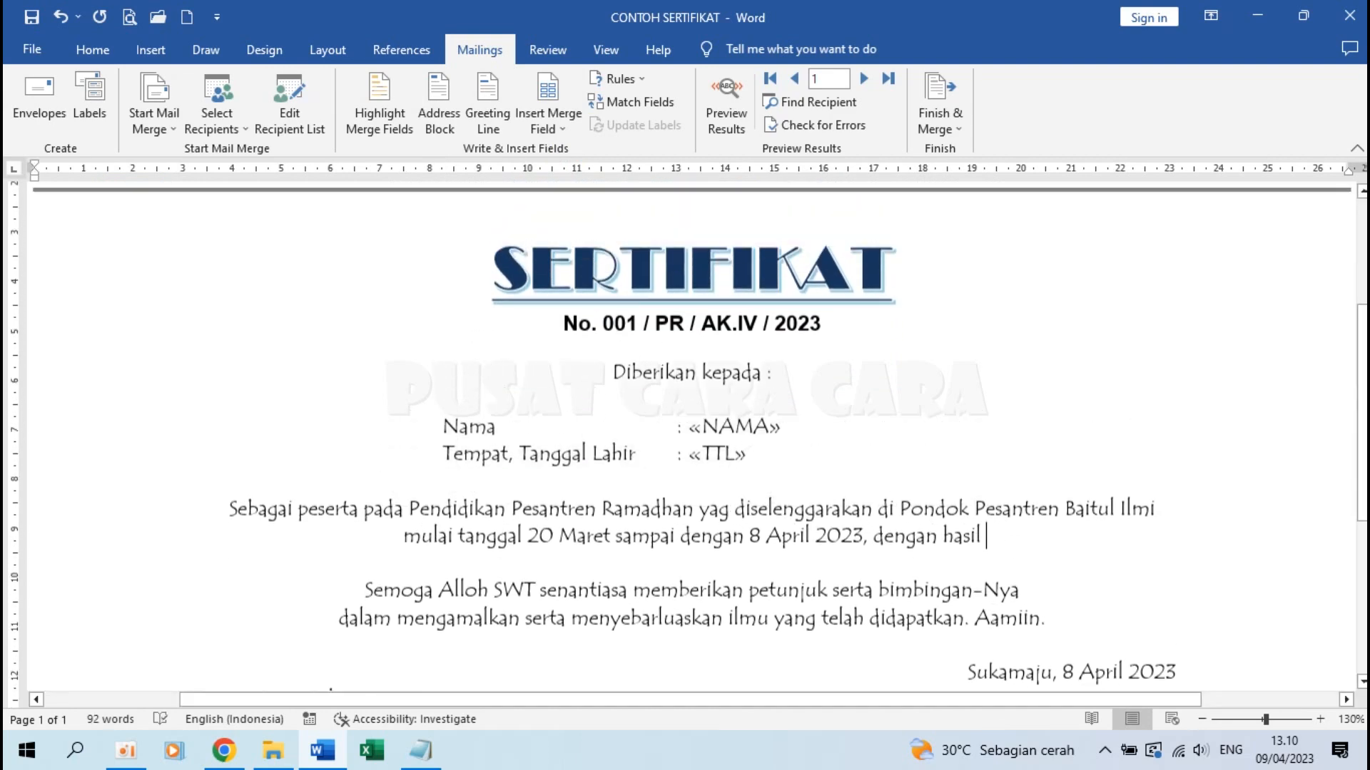
left_click(554, 119)
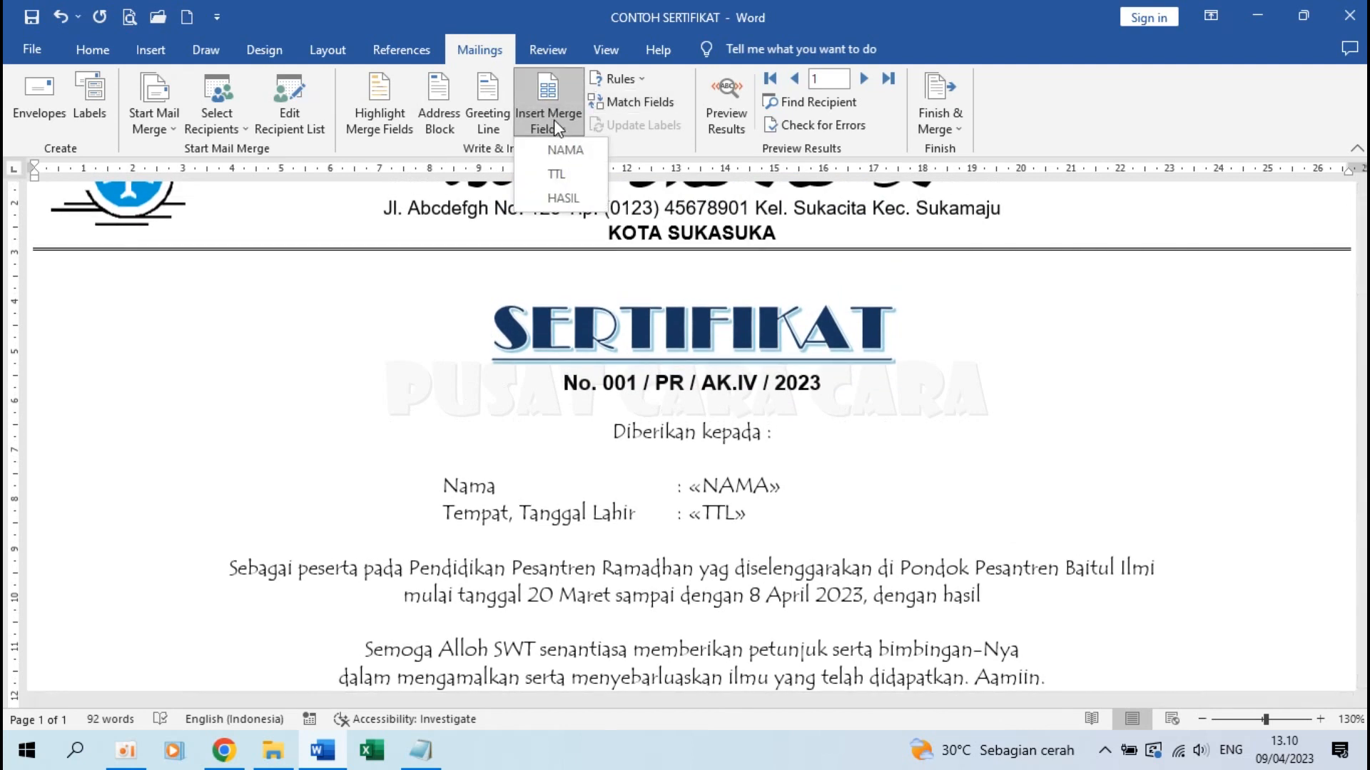
left_click(568, 197)
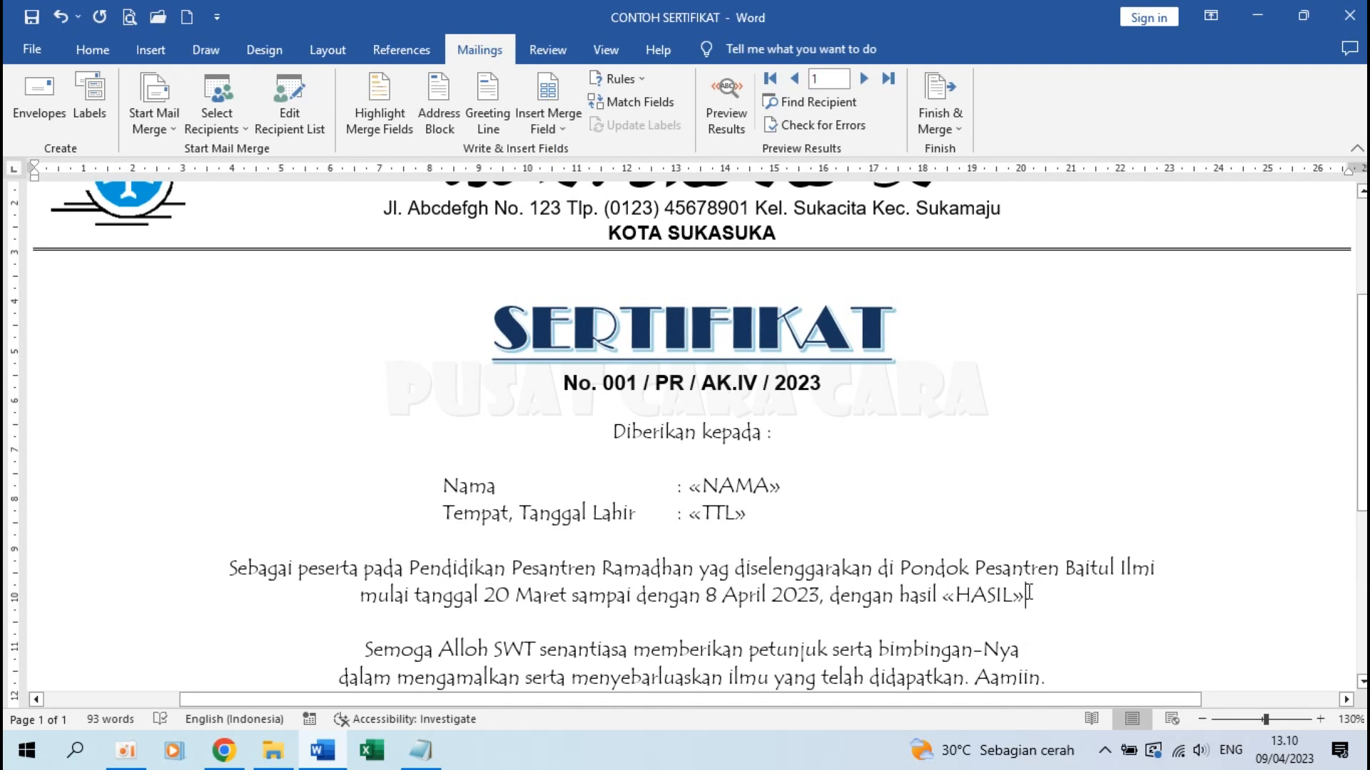
type(".")
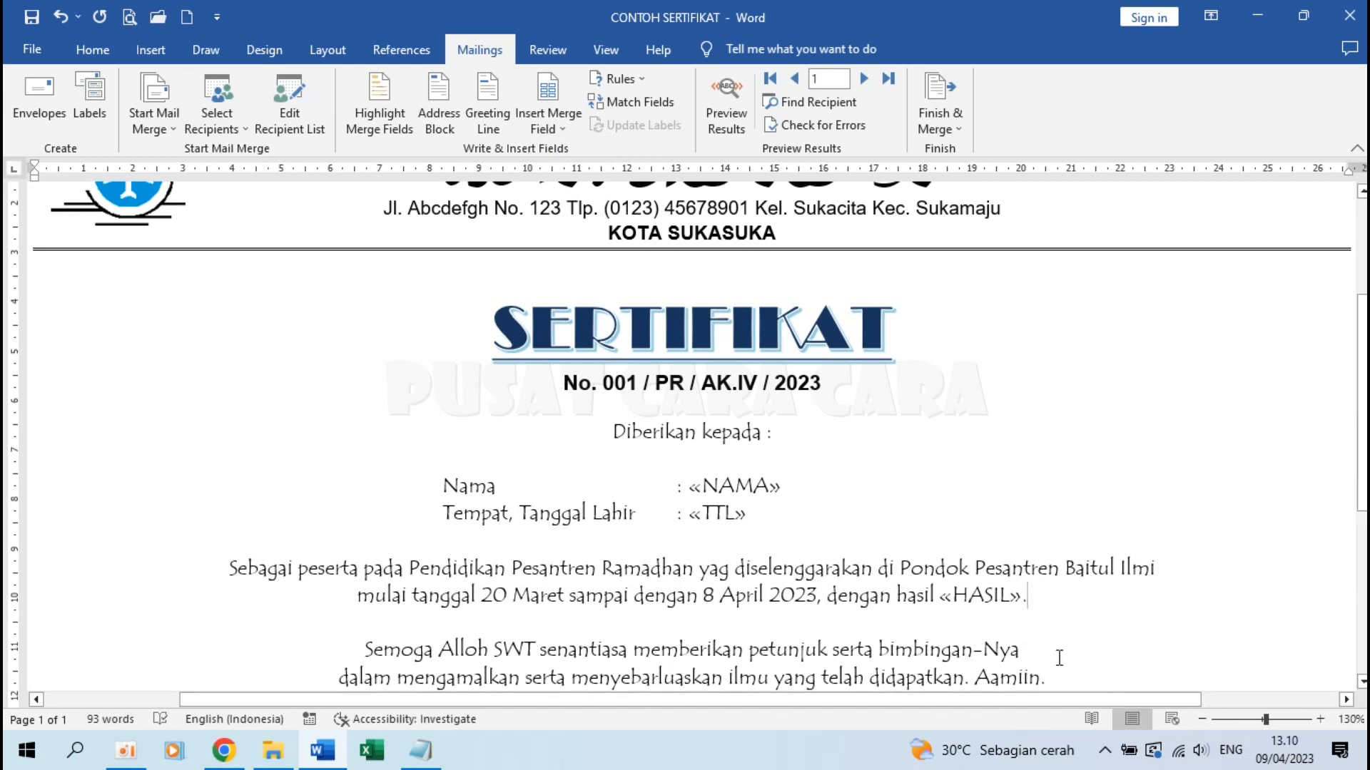
left_click_drag(690, 485, 781, 496)
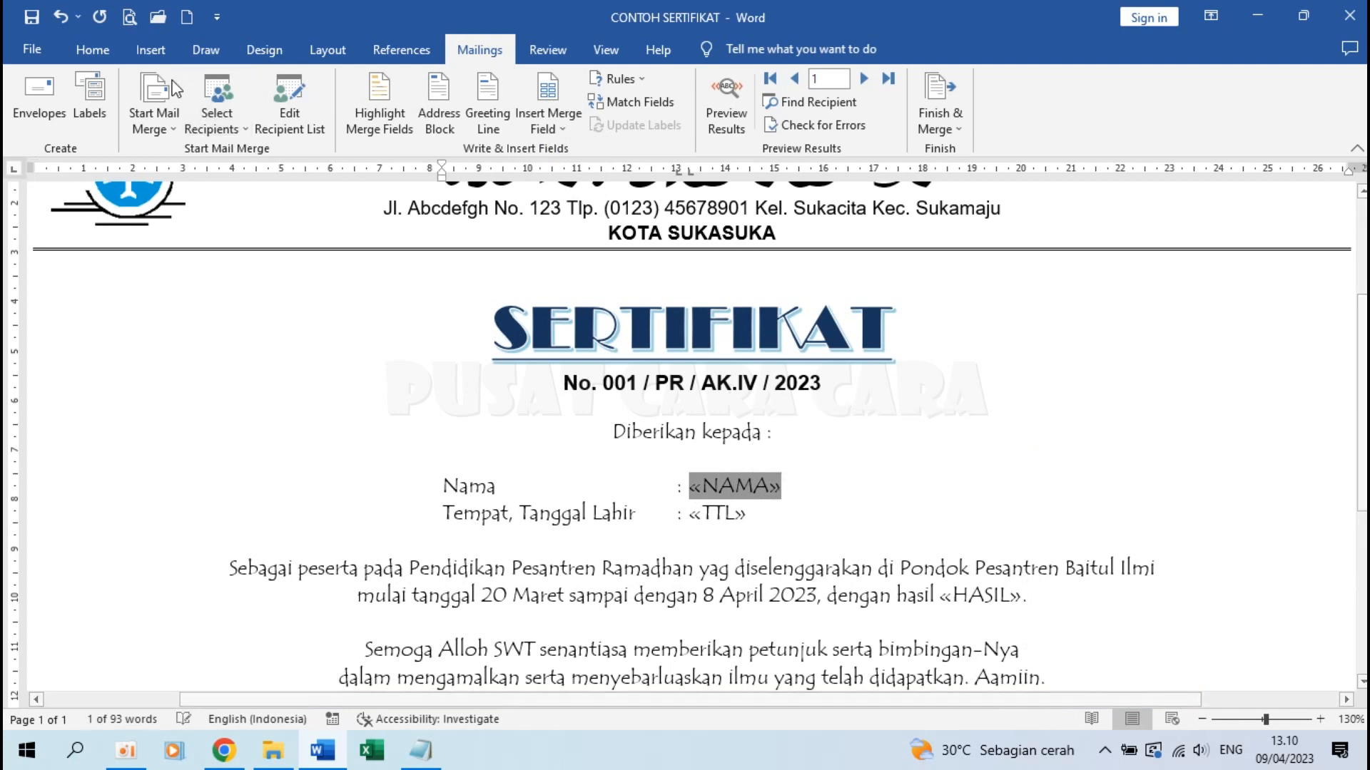
Apply Bold to the «NAMA», «TTL» and «HASIL» fields one by one, then go back to Mailings
left_click(92, 49)
left_click(187, 117)
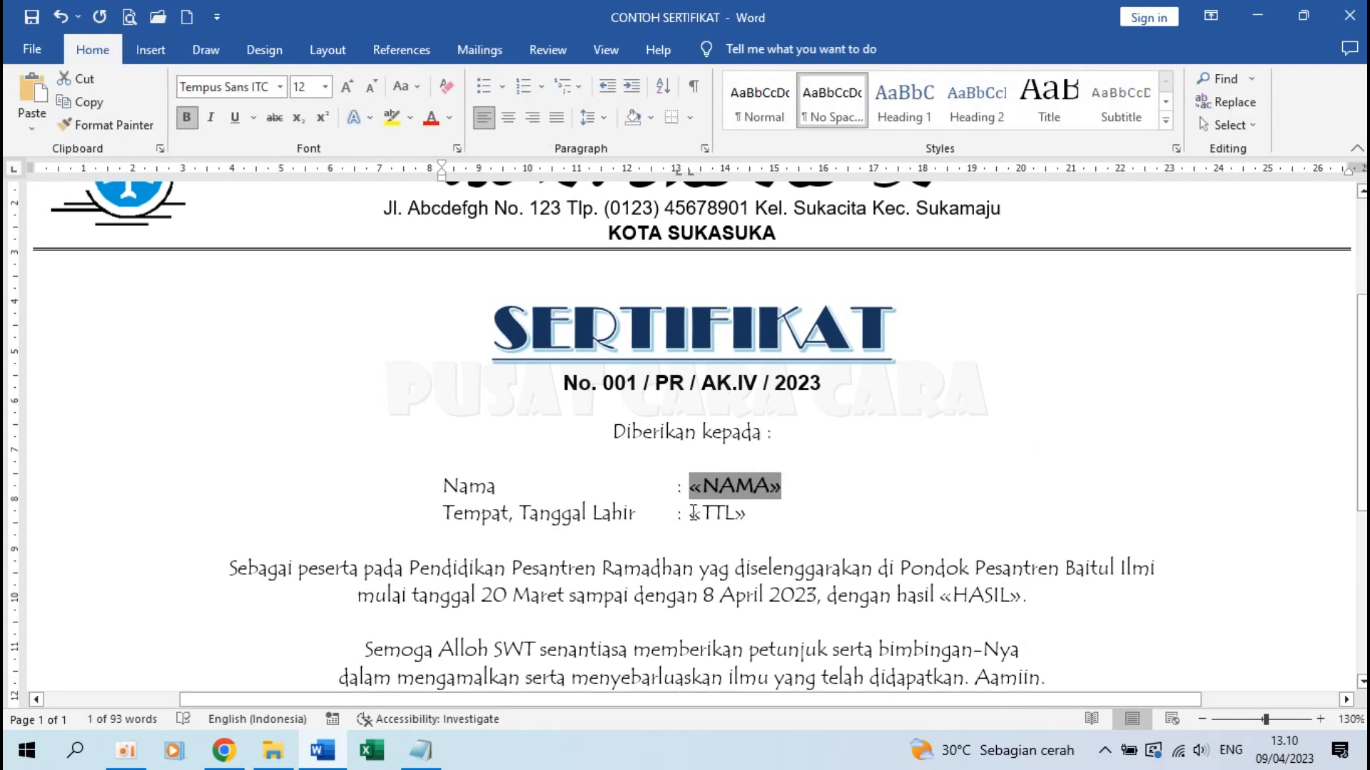
left_click_drag(691, 512, 749, 515)
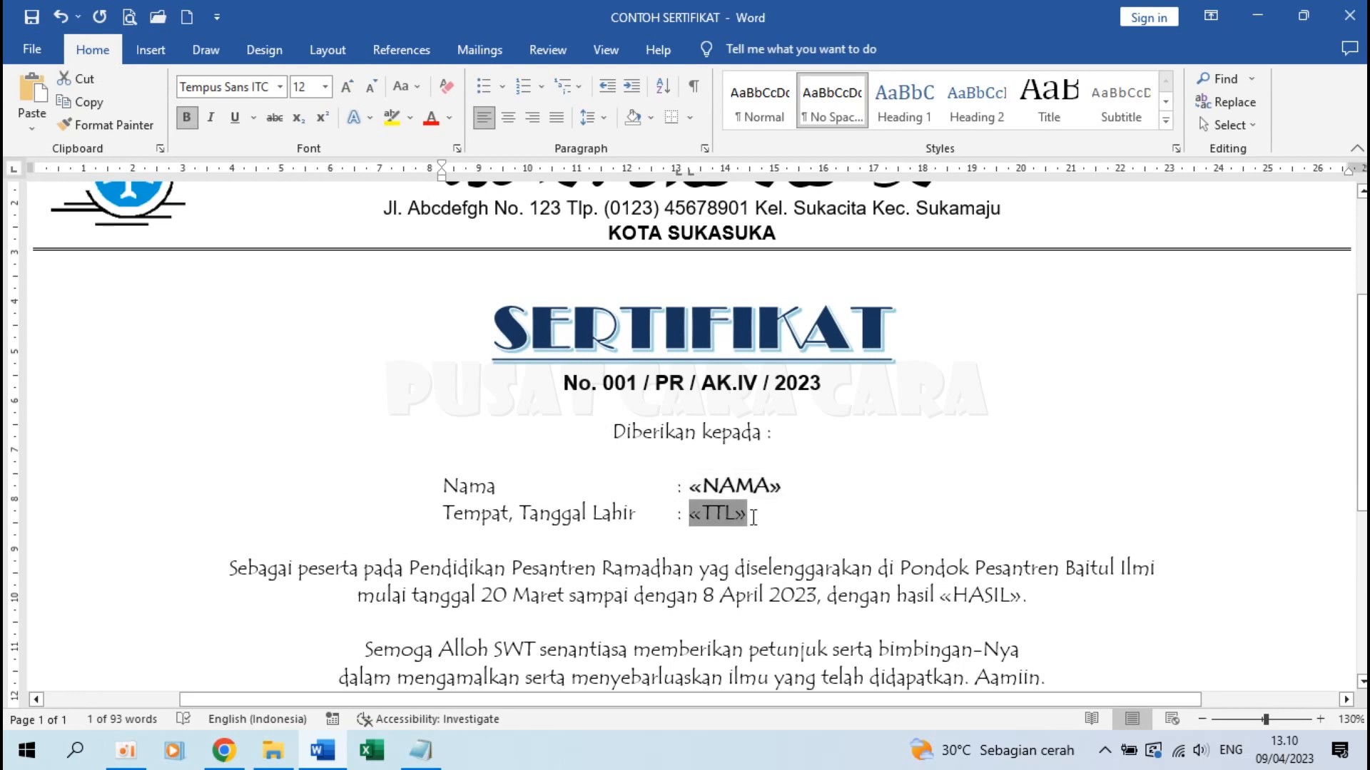
left_click(181, 119)
scroll(982, 423, "down", 3)
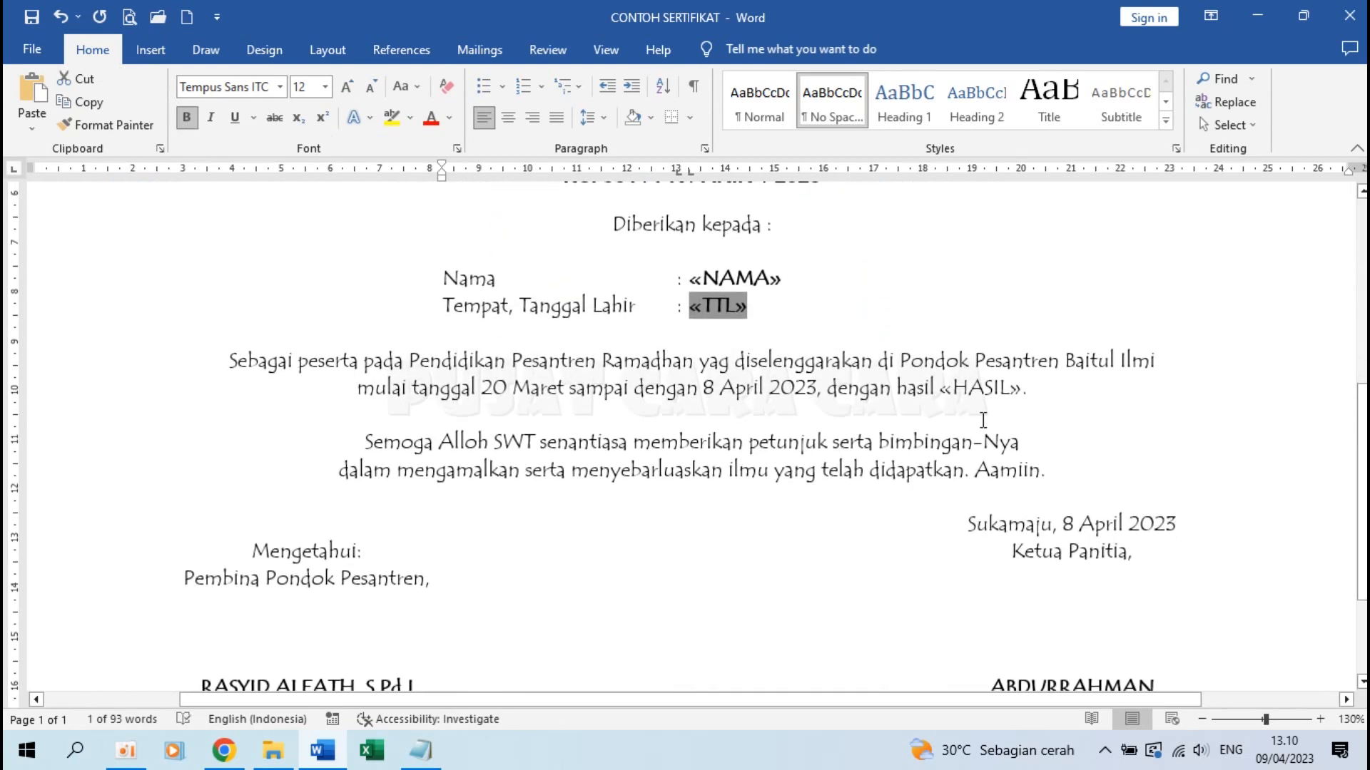
left_click_drag(941, 386, 1027, 388)
scroll(709, 351, "up", 8)
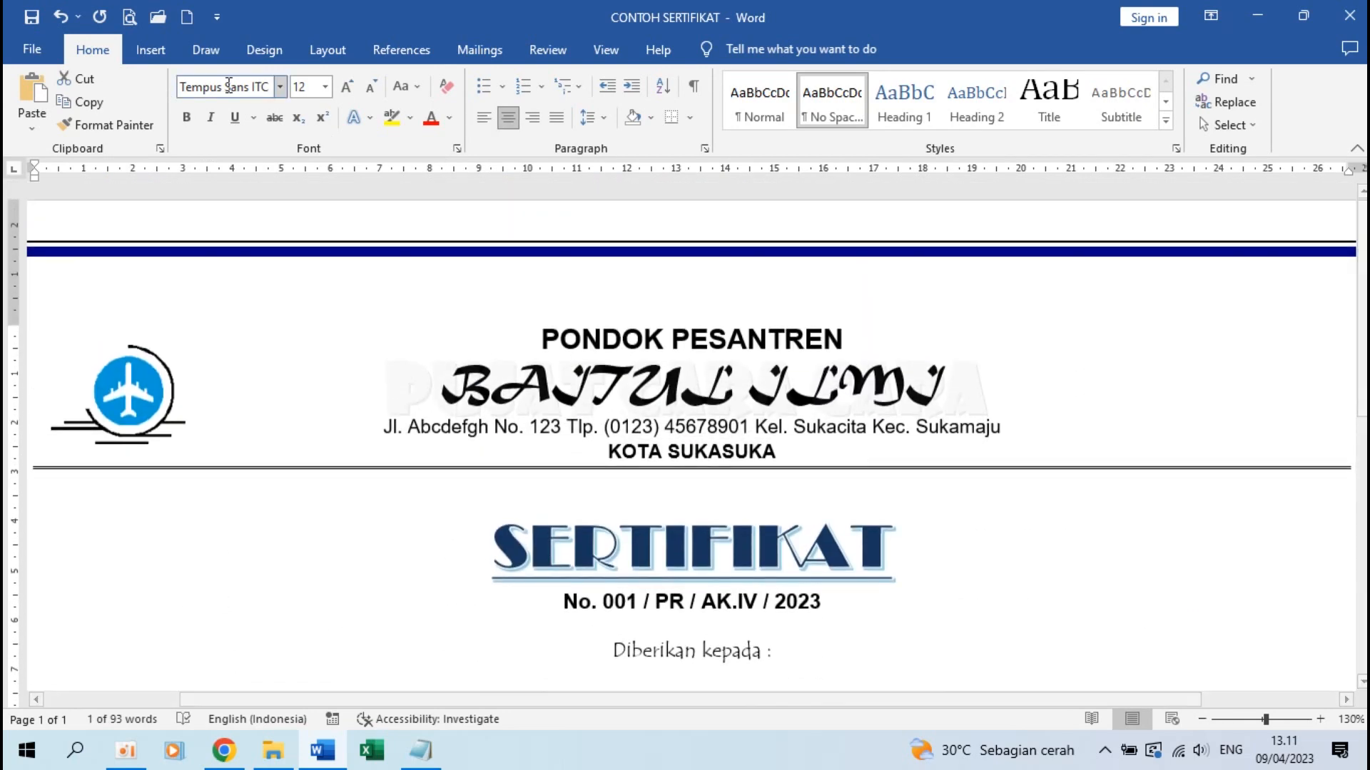
left_click(188, 120)
scroll(685, 571, "down", 1)
left_click(735, 647)
scroll(699, 632, "down", 4)
scroll(699, 631, "up", 3)
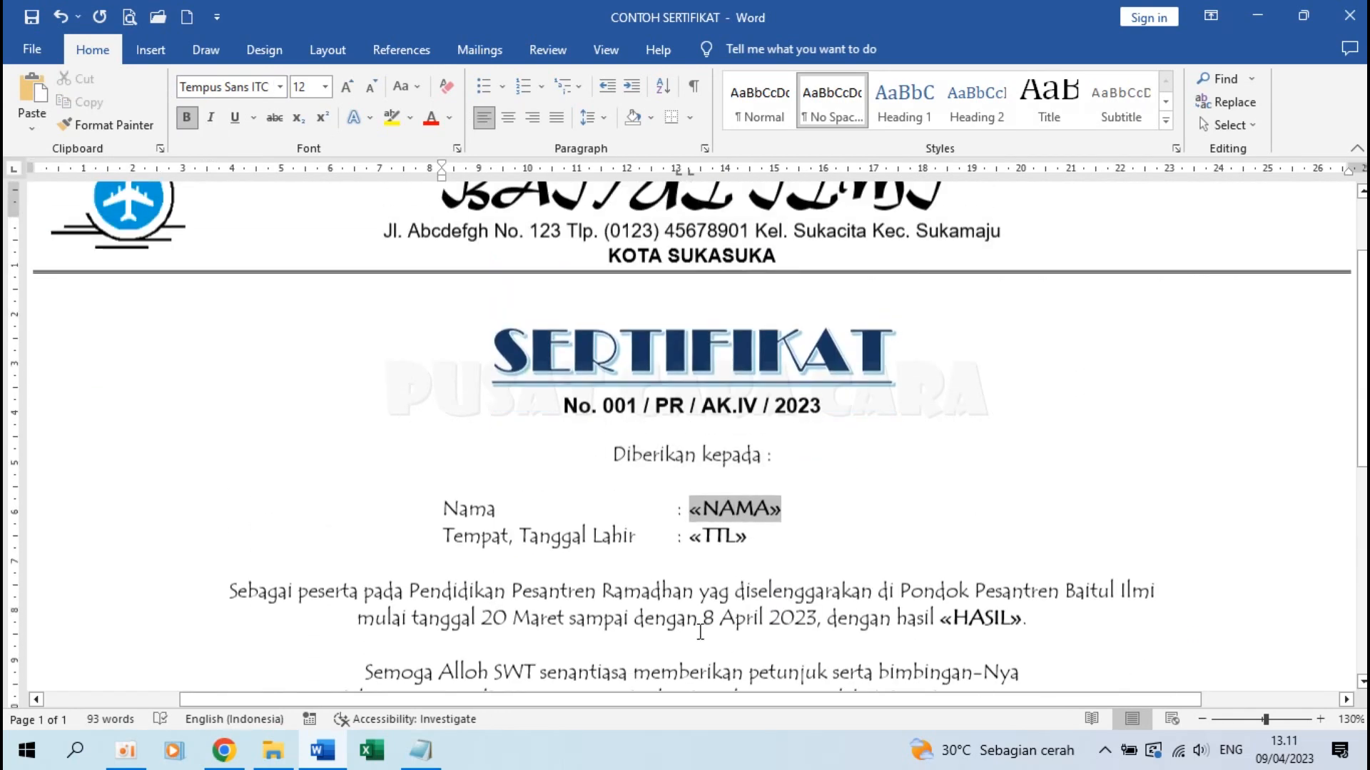
scroll(700, 632, "down", 3)
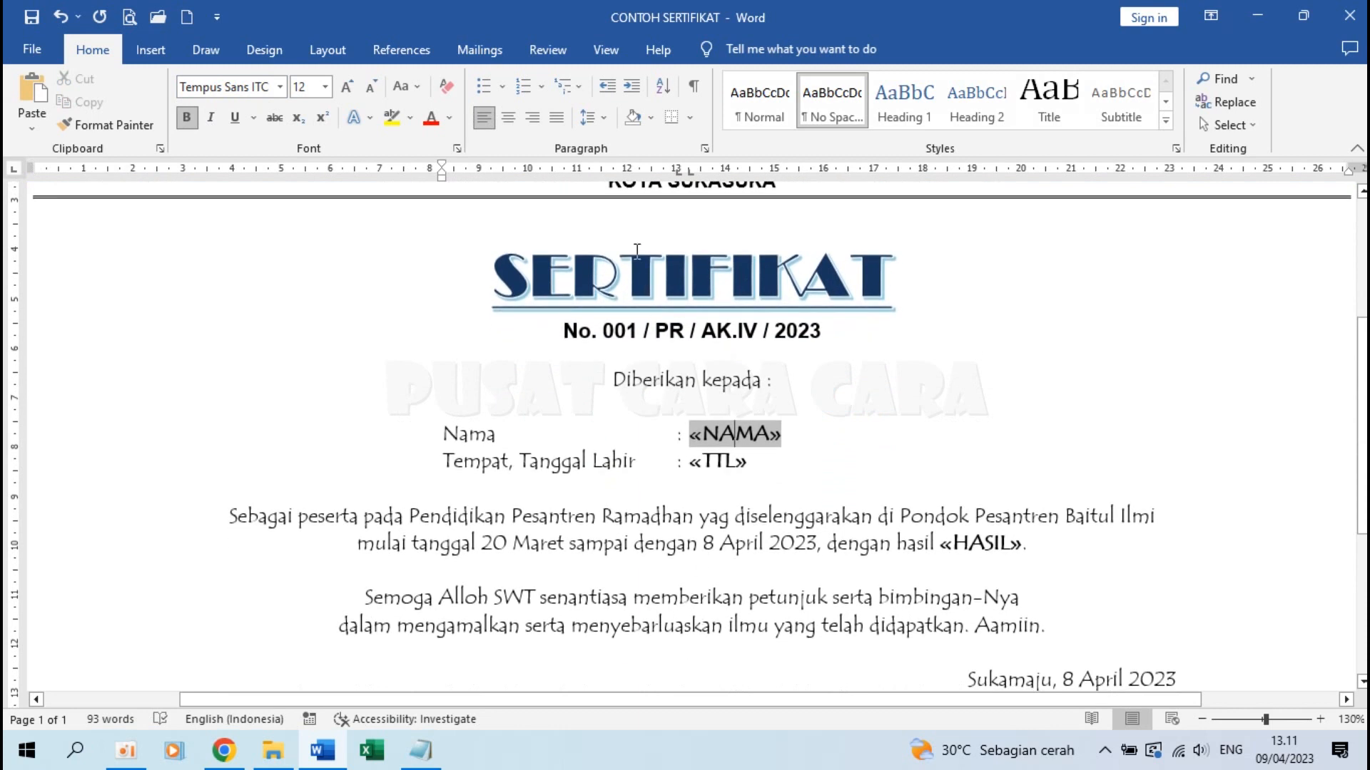
left_click(488, 54)
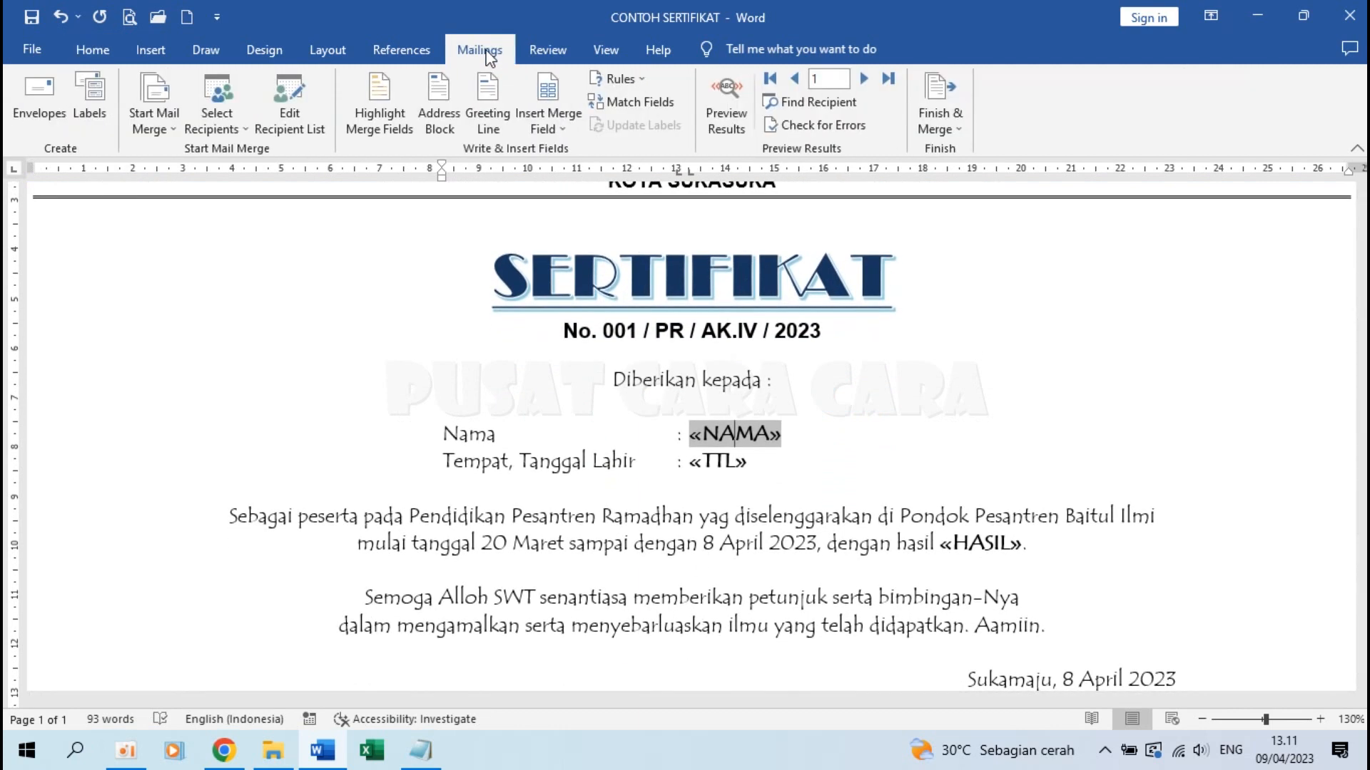
Turn on Preview Results and page with Next Record from record 1 to Nama Santri 5, Palembang
left_click(734, 111)
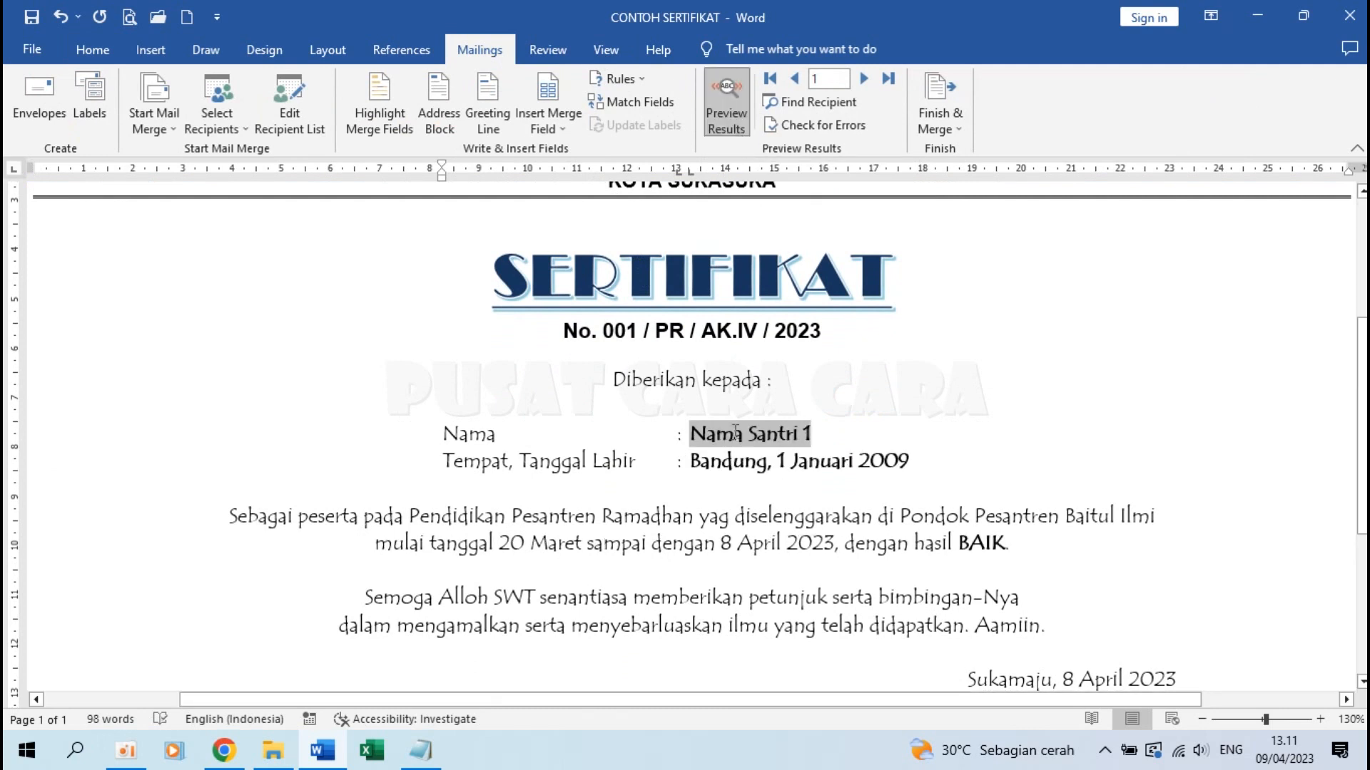
left_click(859, 440)
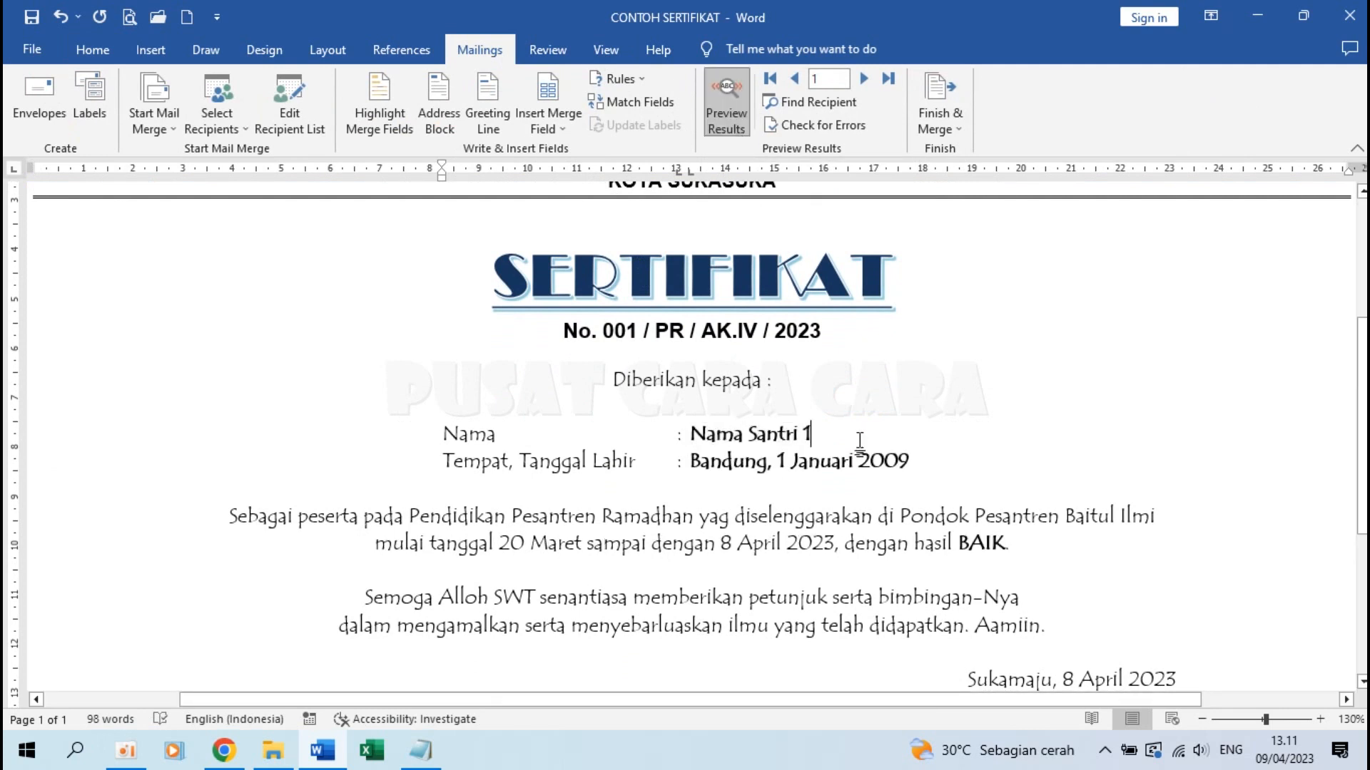
scroll(859, 440, "down", 1)
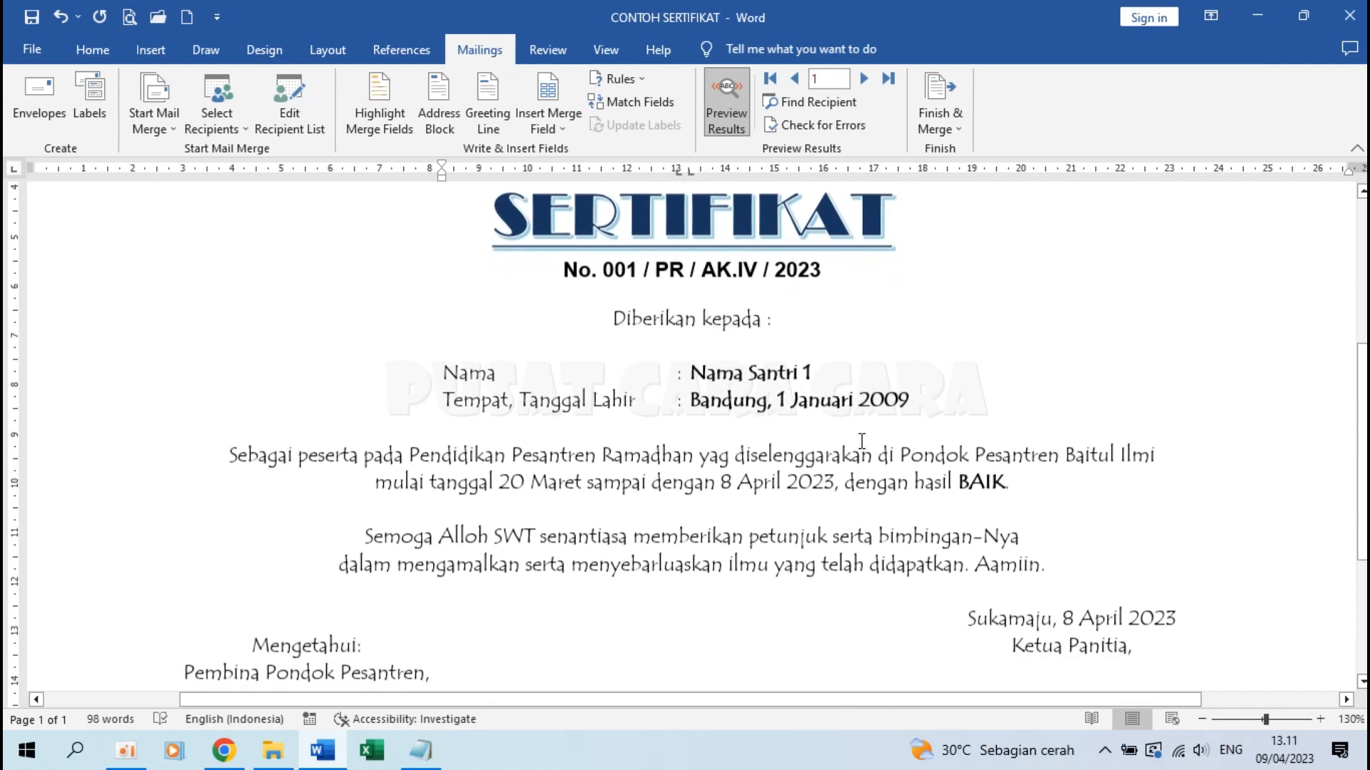
left_click(863, 78)
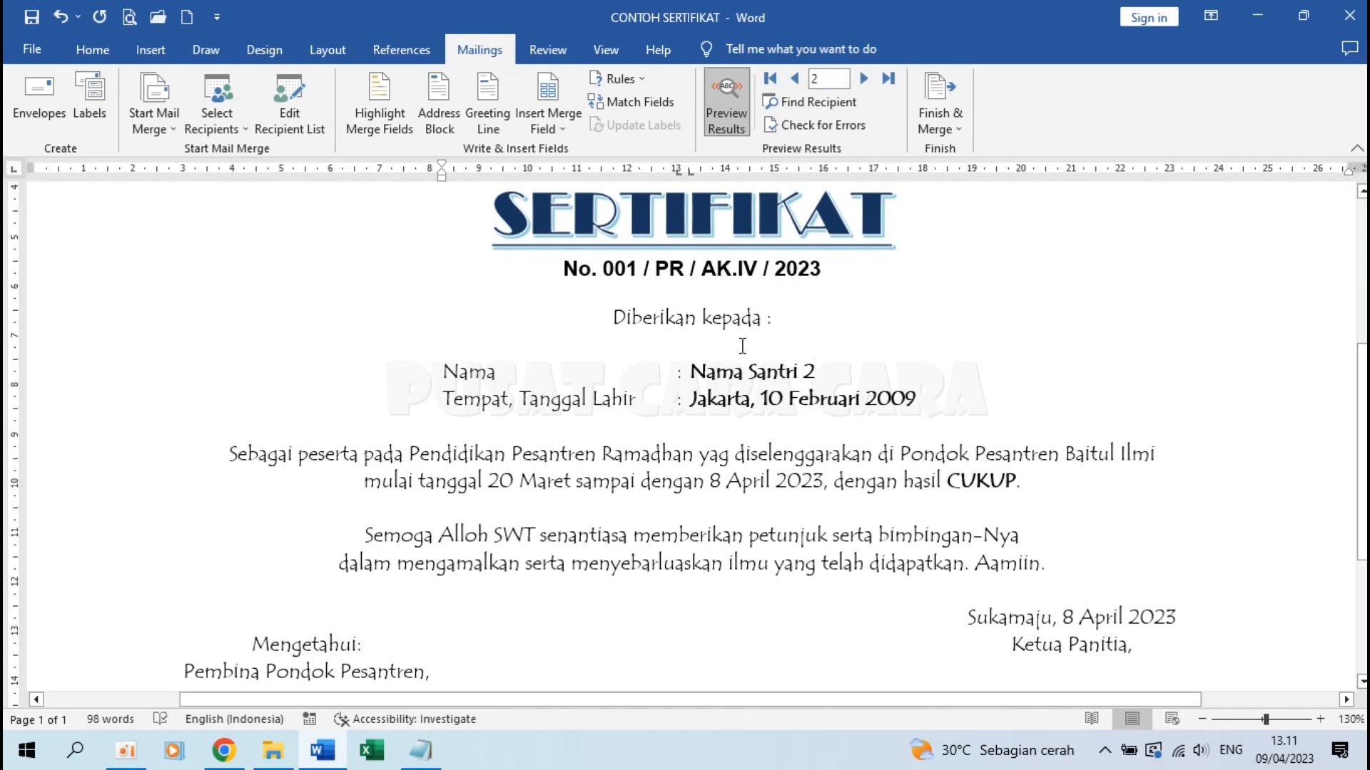
left_click(695, 401)
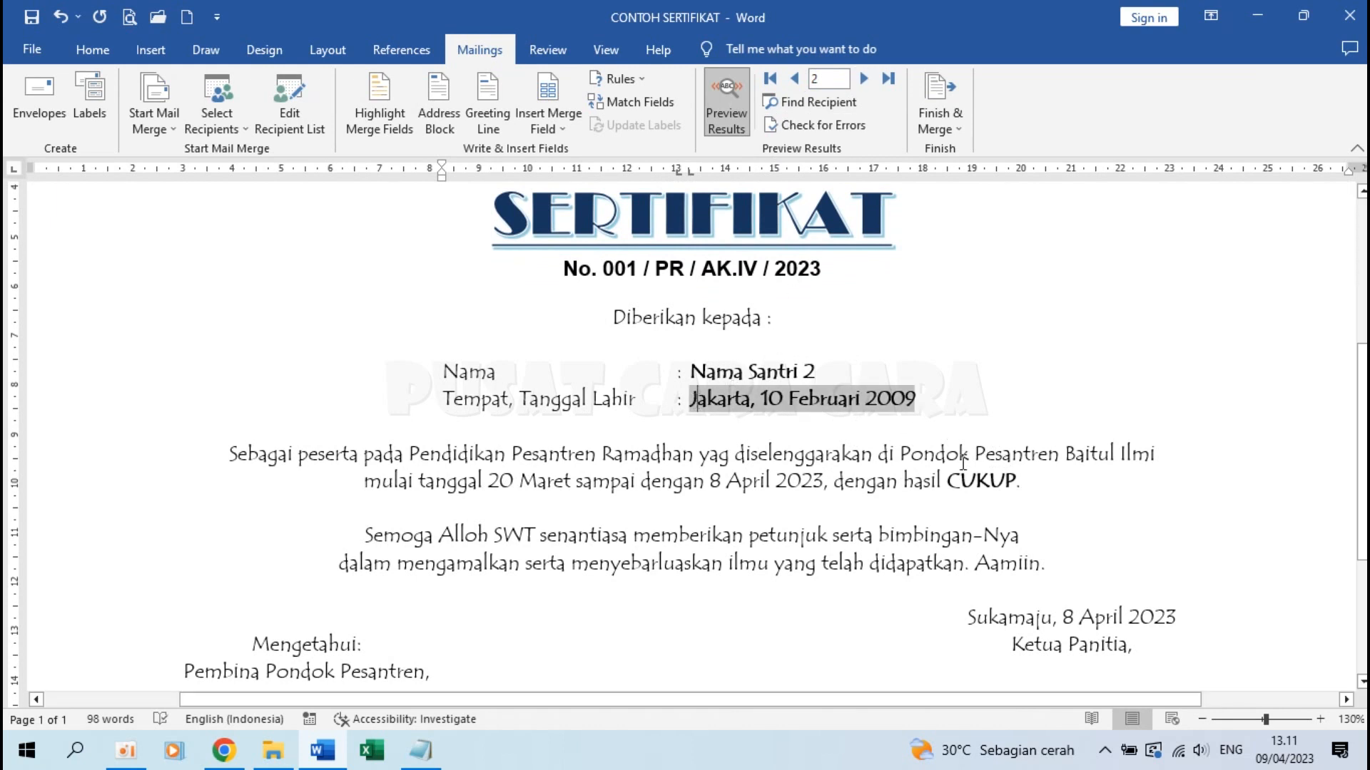
left_click(865, 87)
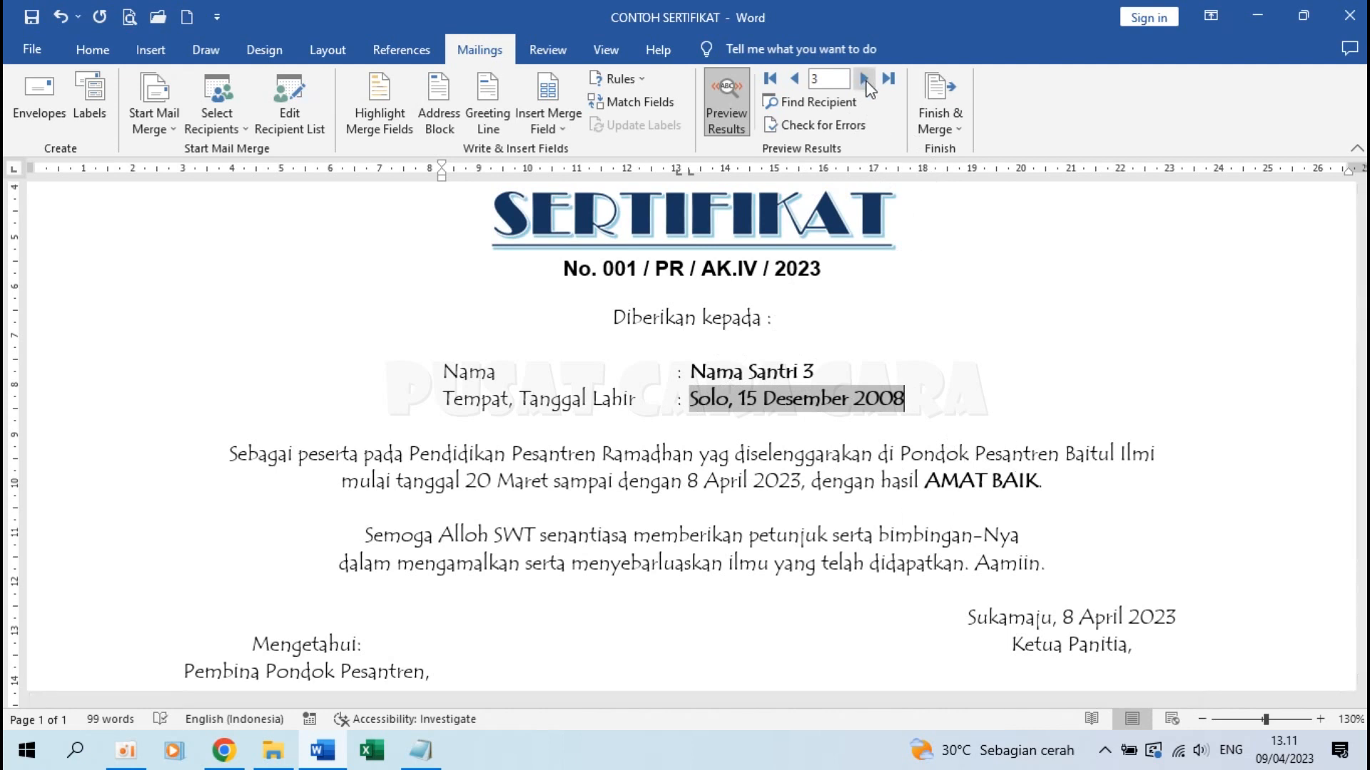
left_click(866, 80)
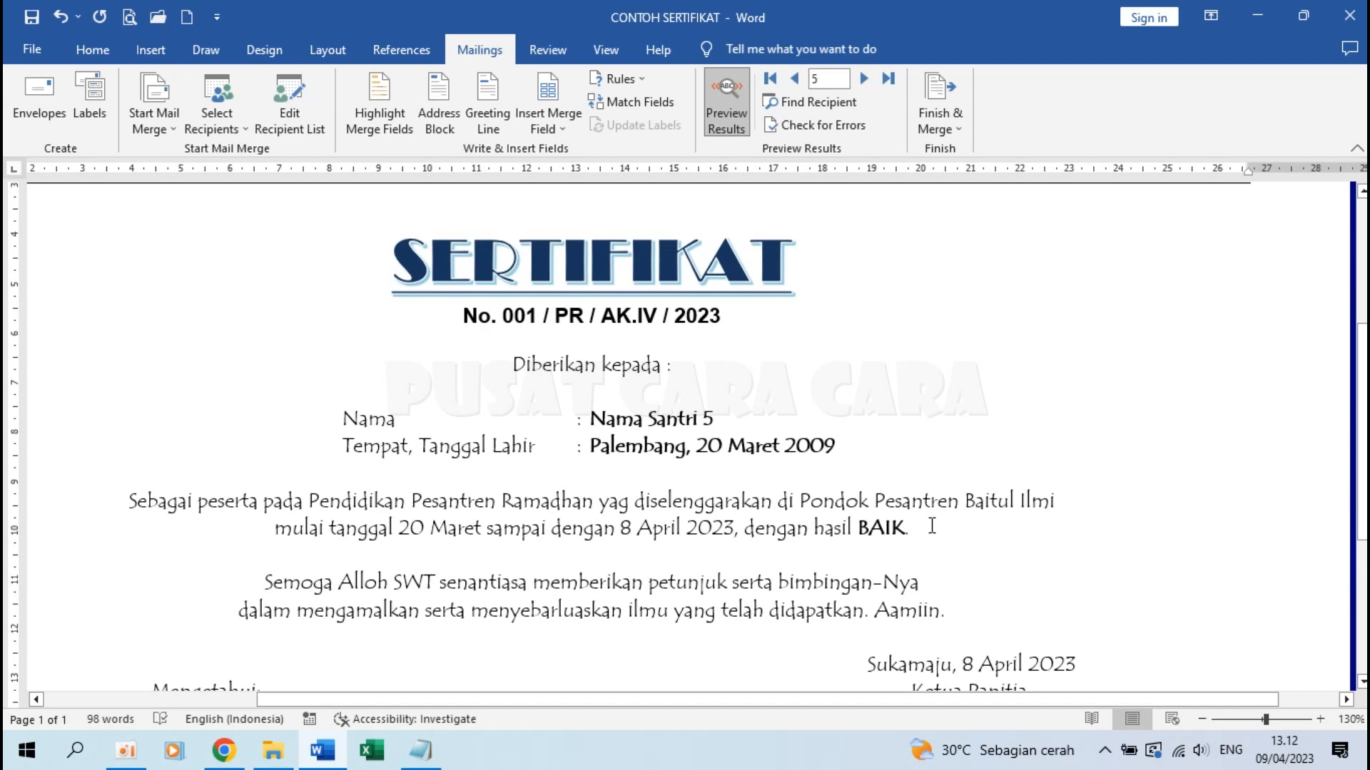
scroll(604, 384, "down", 2, "ctrl")
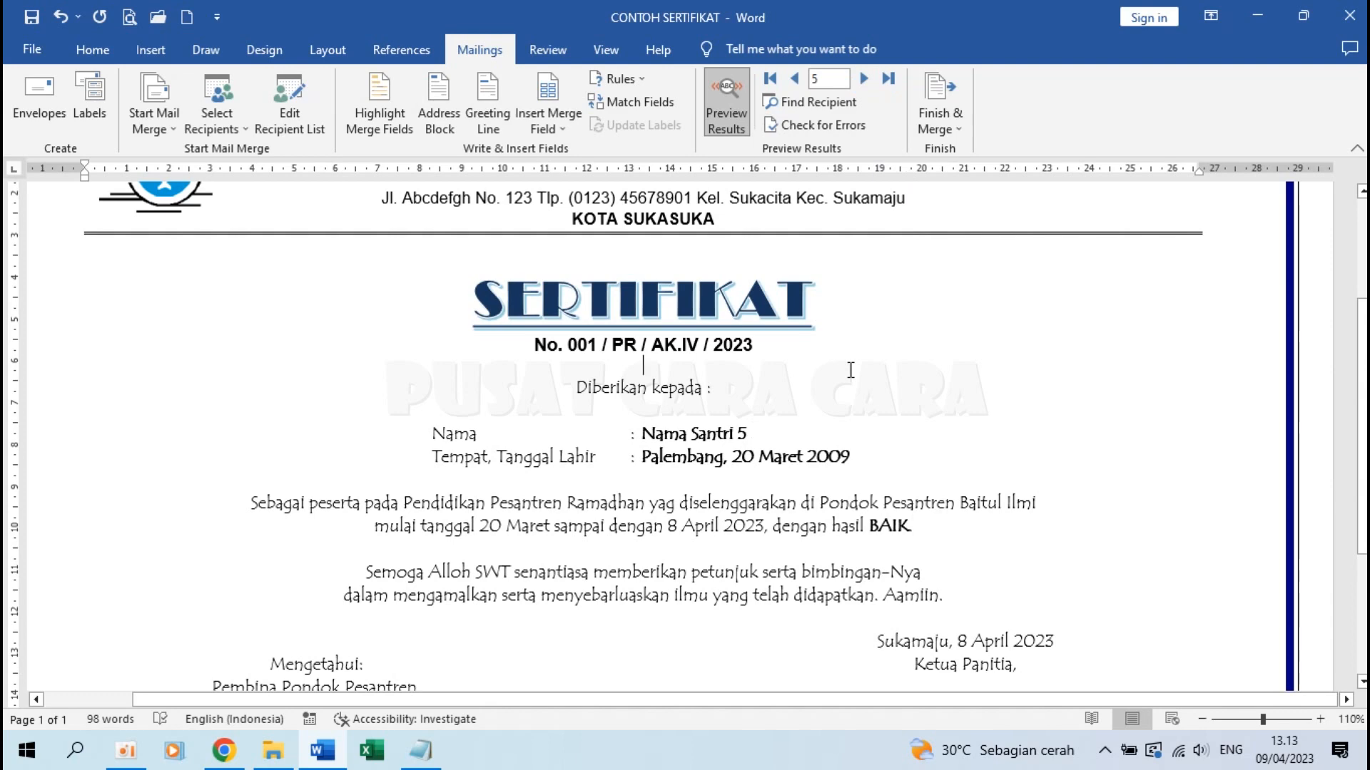
scroll(850, 369, "up", 2, "ctrl")
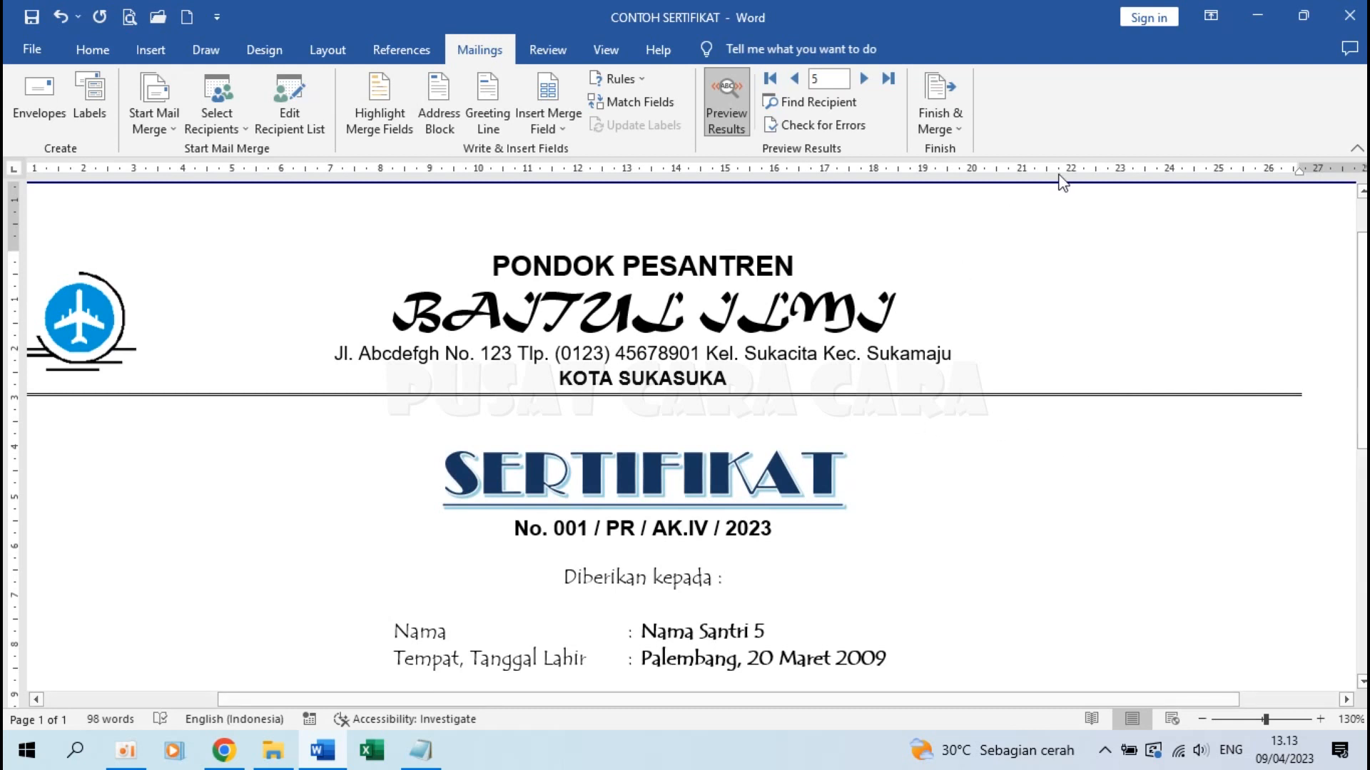
Merge all records into a new document, Letters1, via Edit Individual Documents
left_click(949, 118)
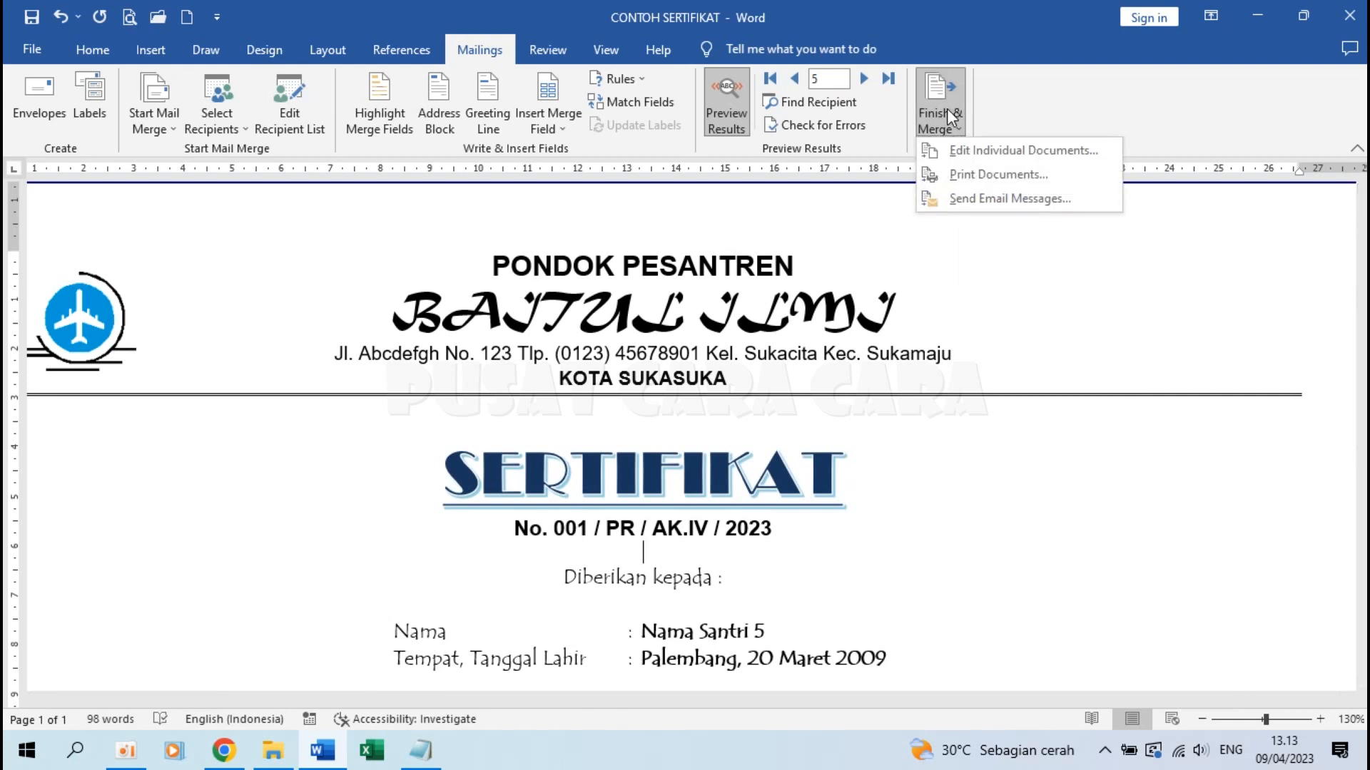
left_click(988, 151)
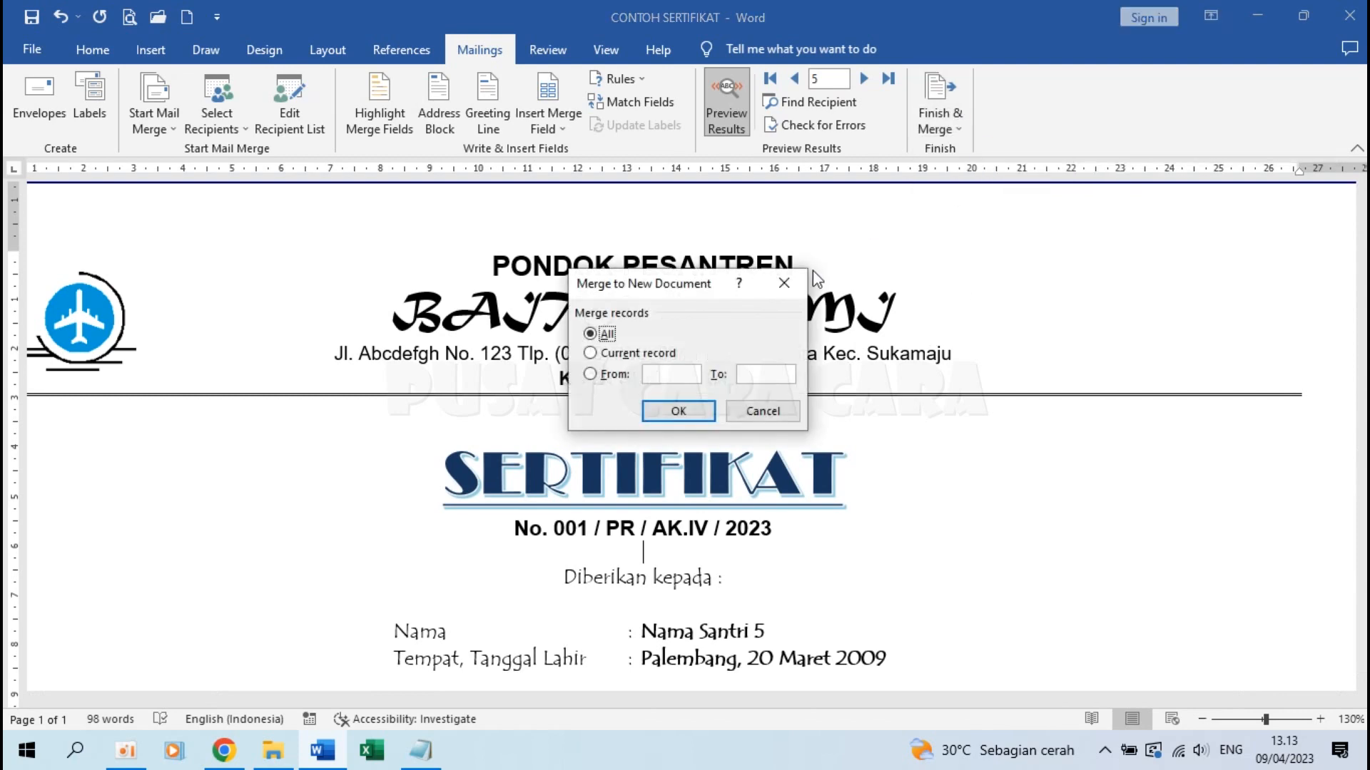
left_click(678, 412)
Scroll through Letters1 to check each student's certificate, Nama Santri 1 through 5
scroll(679, 417, "down", 2)
scroll(679, 417, "down", 10)
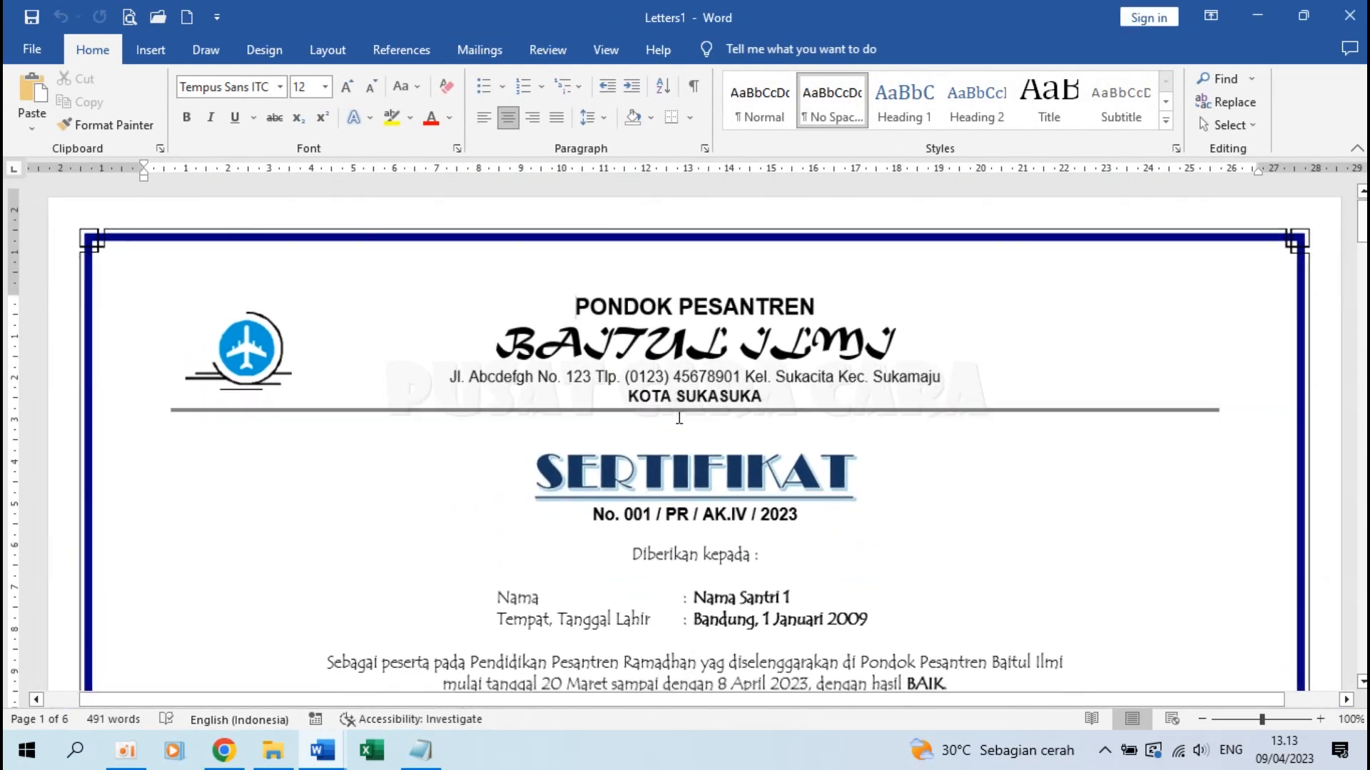
scroll(679, 416, "up", 4)
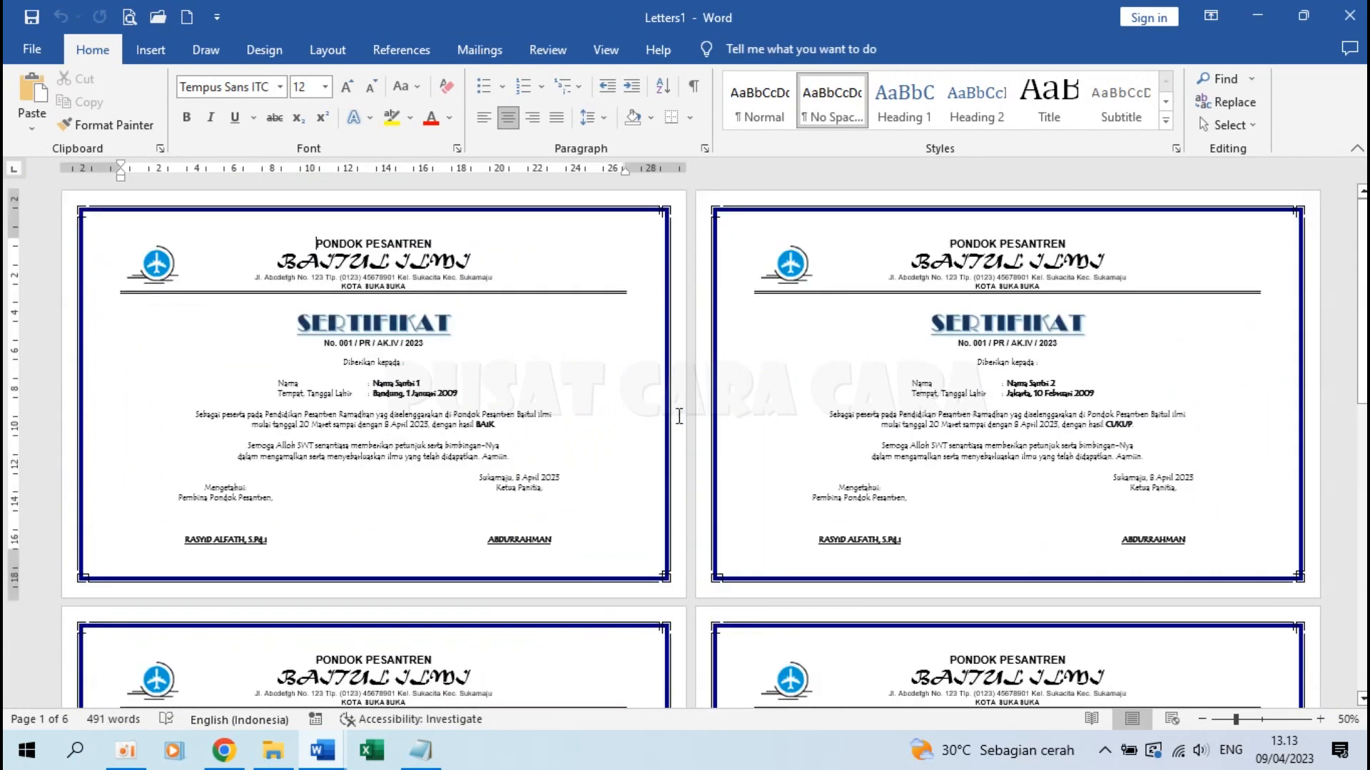
scroll(679, 416, "down", 8)
scroll(679, 416, "down", 3)
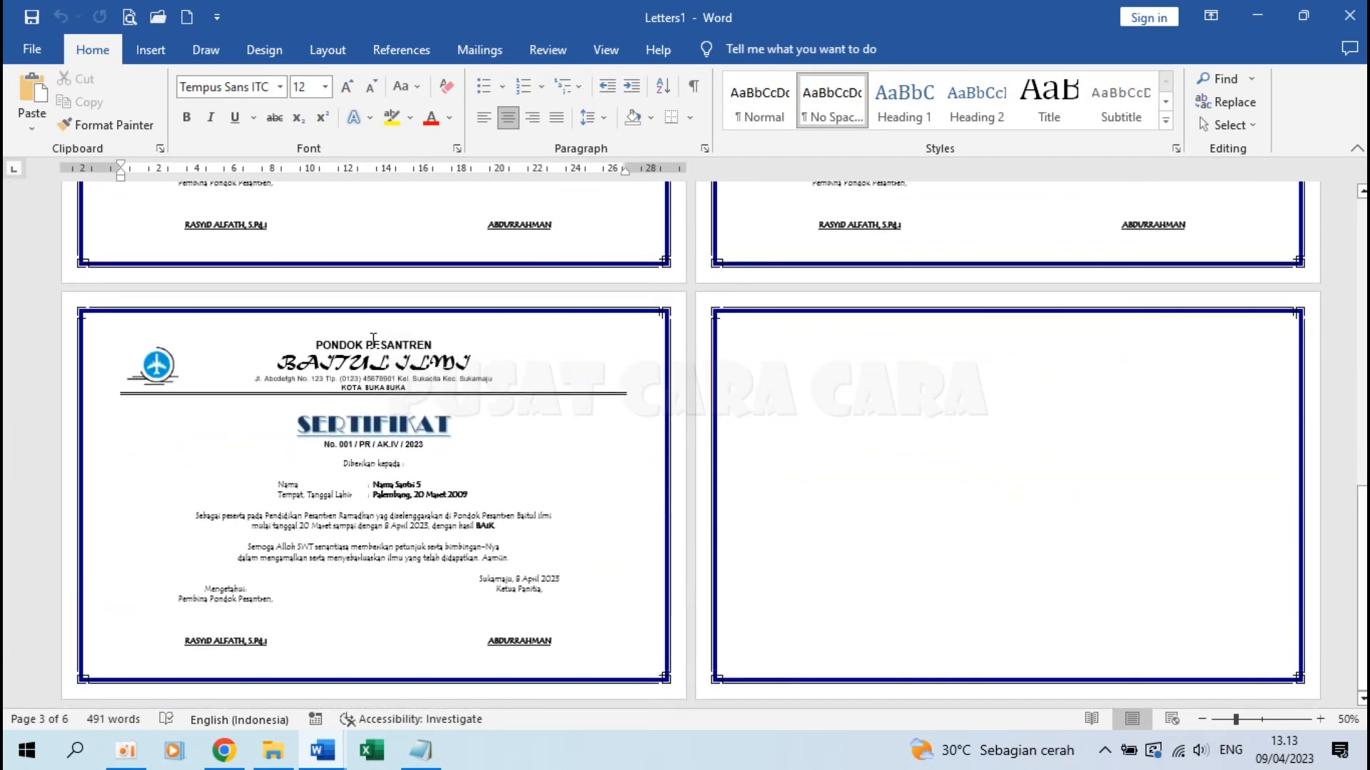
scroll(303, 462, "up", 10)
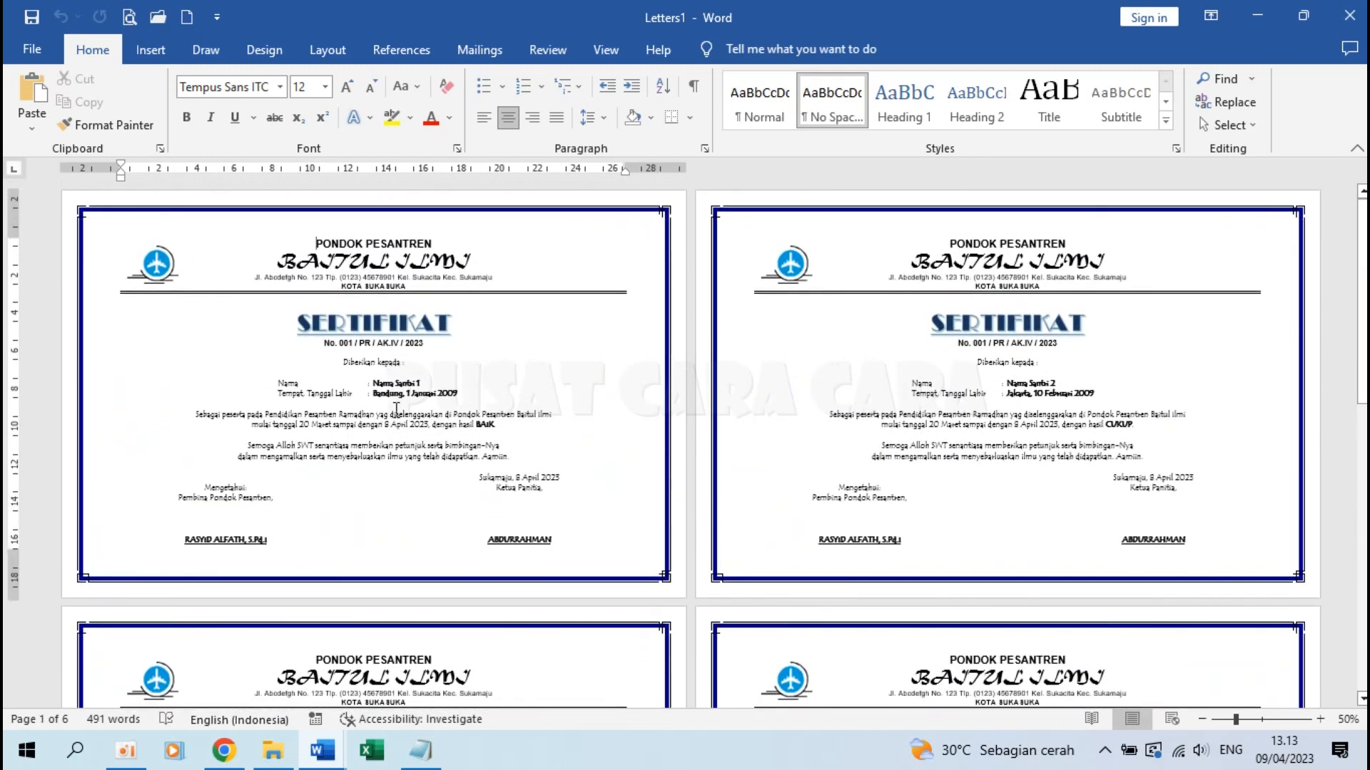
scroll(396, 408, "up", 4, "ctrl")
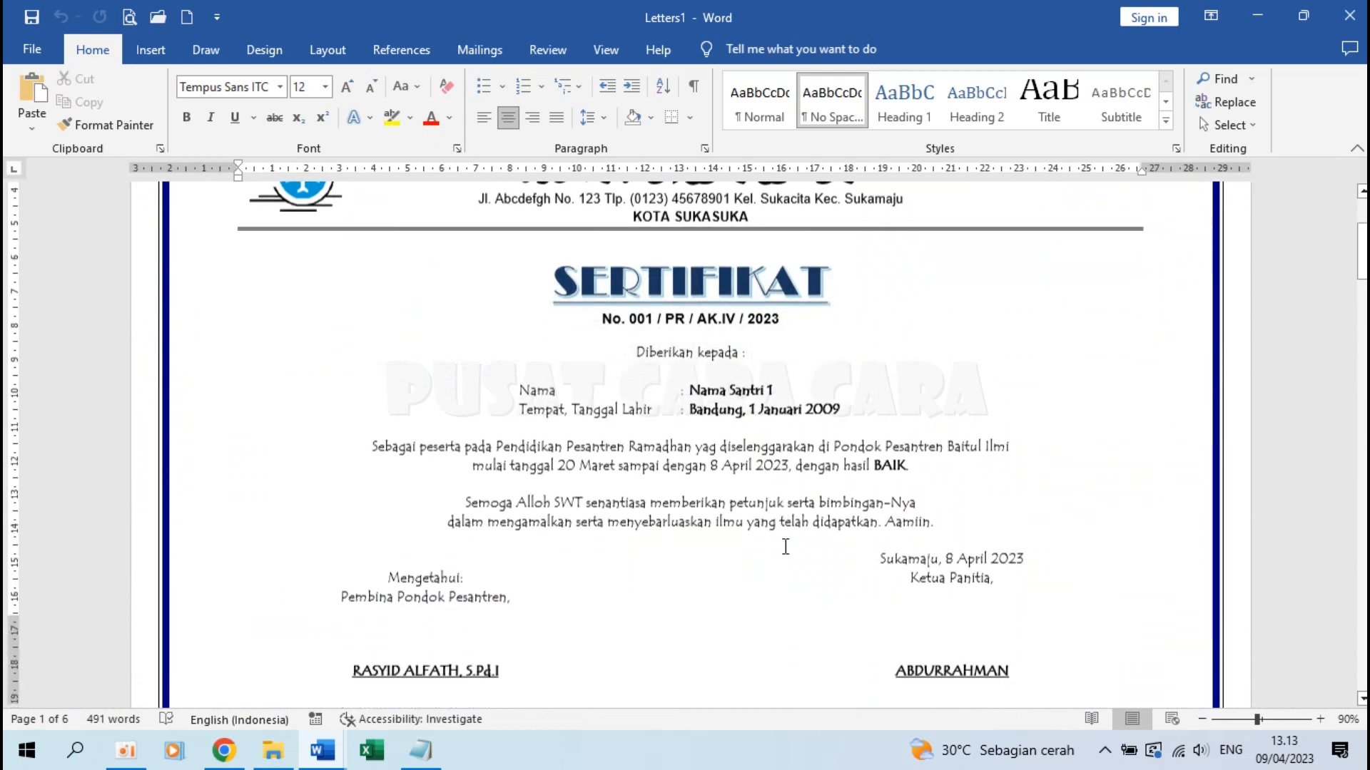
scroll(785, 547, "down", 3)
scroll(761, 319, "down", 15)
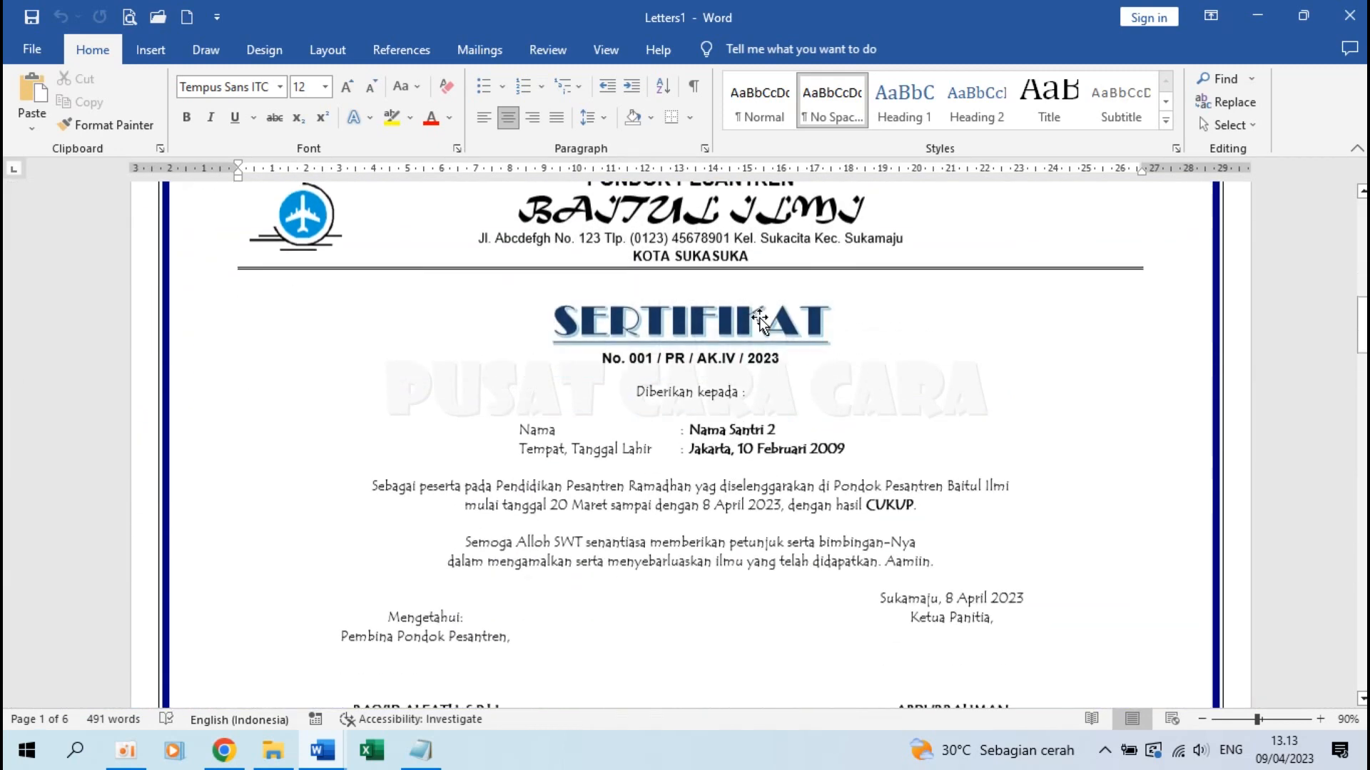
scroll(762, 401, "down", 15)
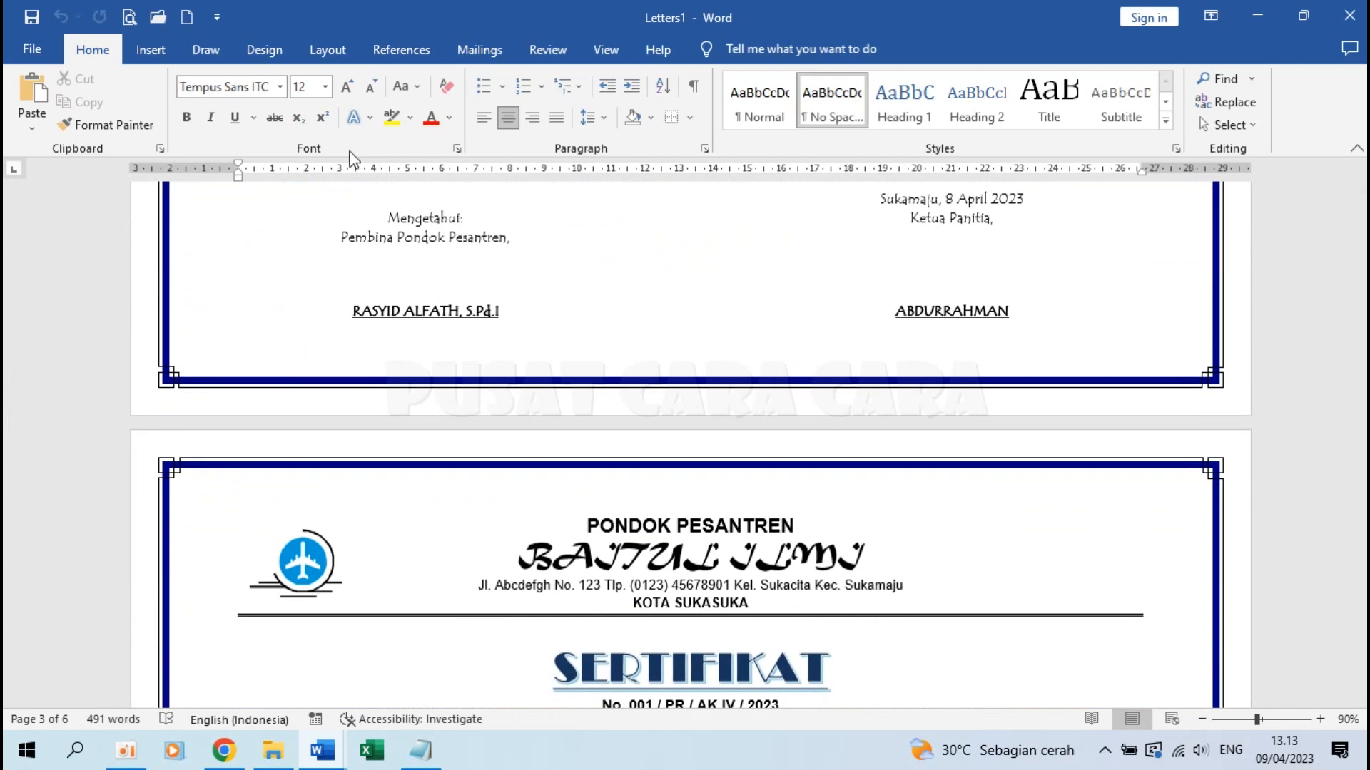
Check the certificates in print preview, then close Letters1 without saving
left_click(37, 48)
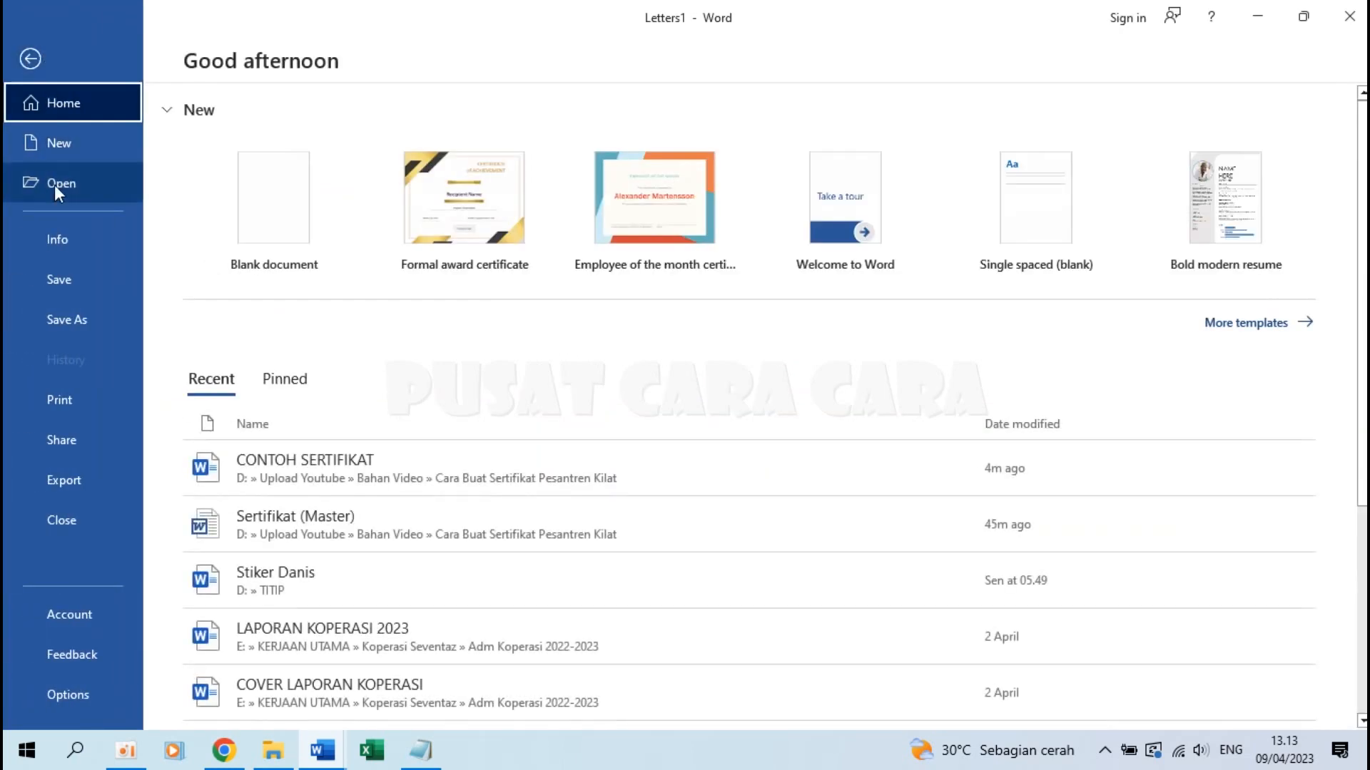
left_click(85, 403)
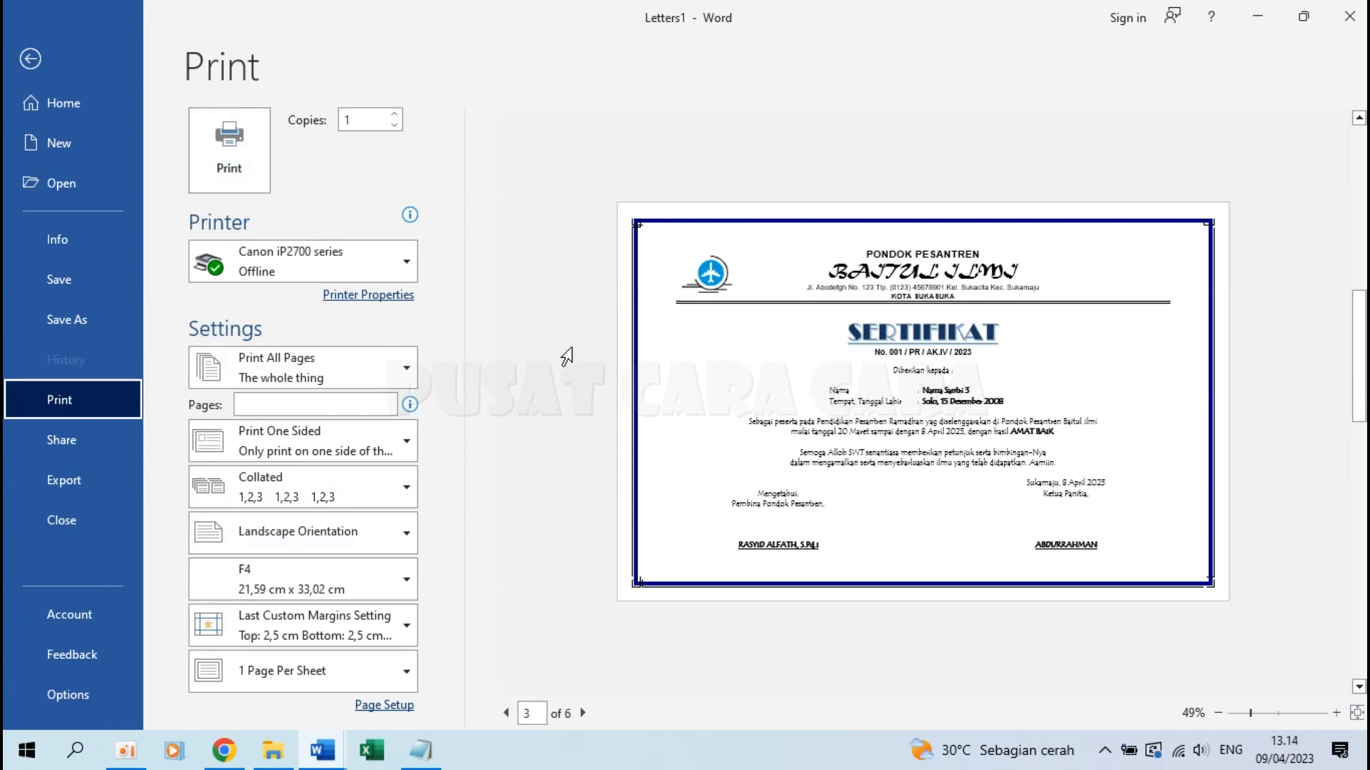
key("Escape")
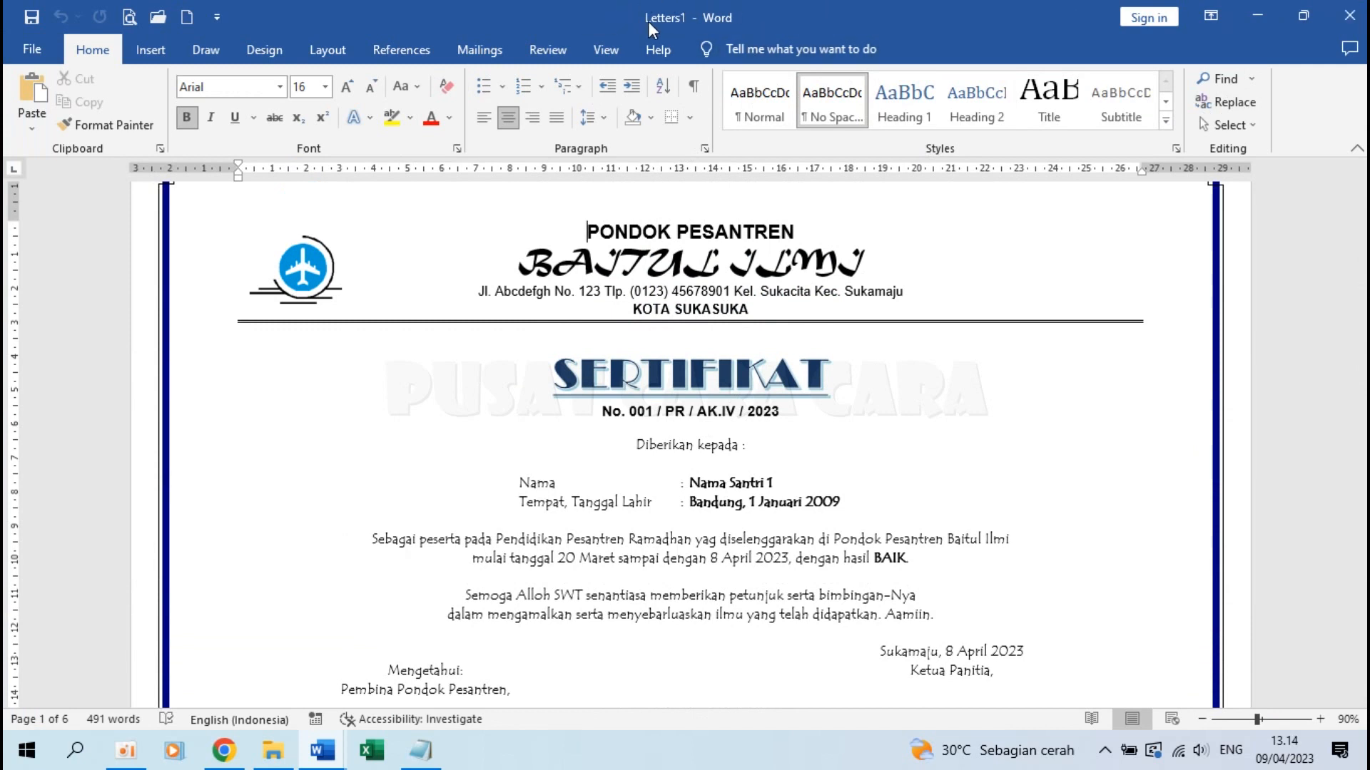
left_click(1348, 16)
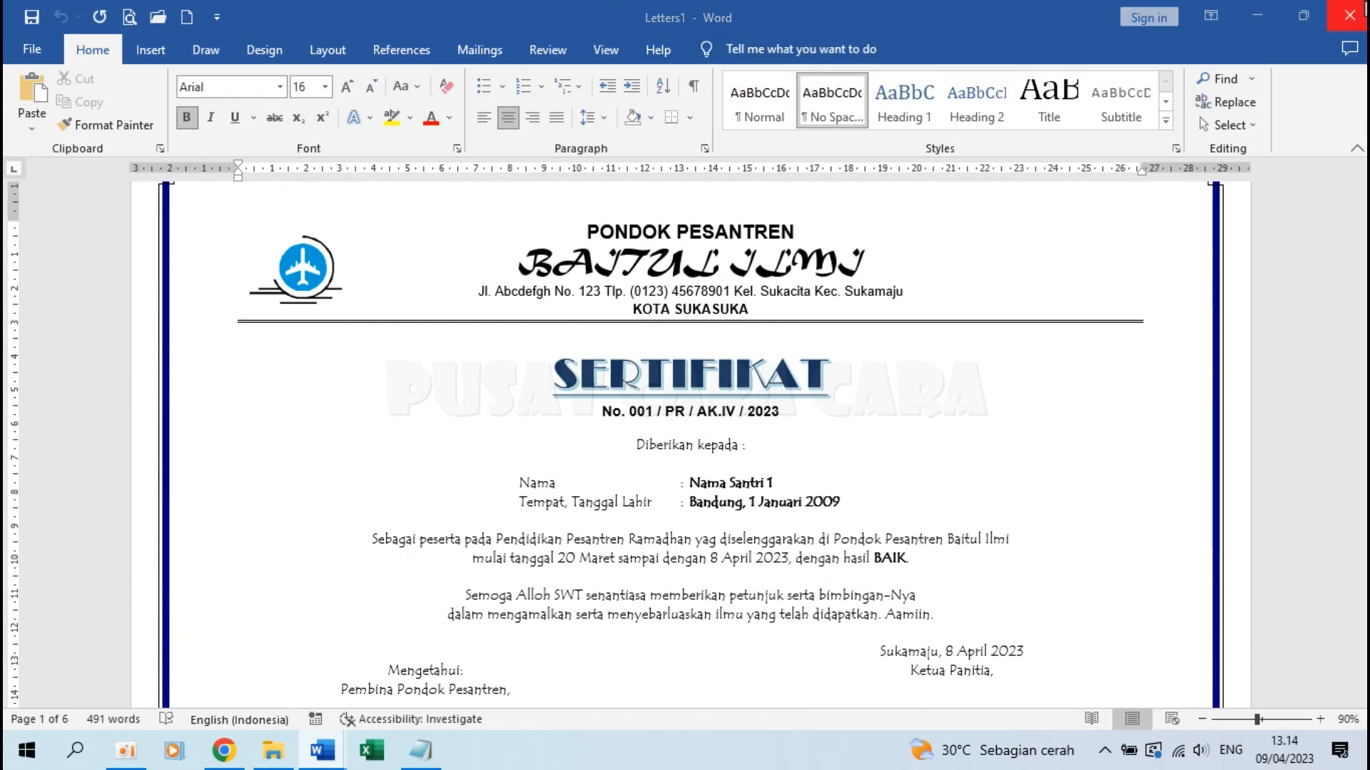
left_click(785, 416)
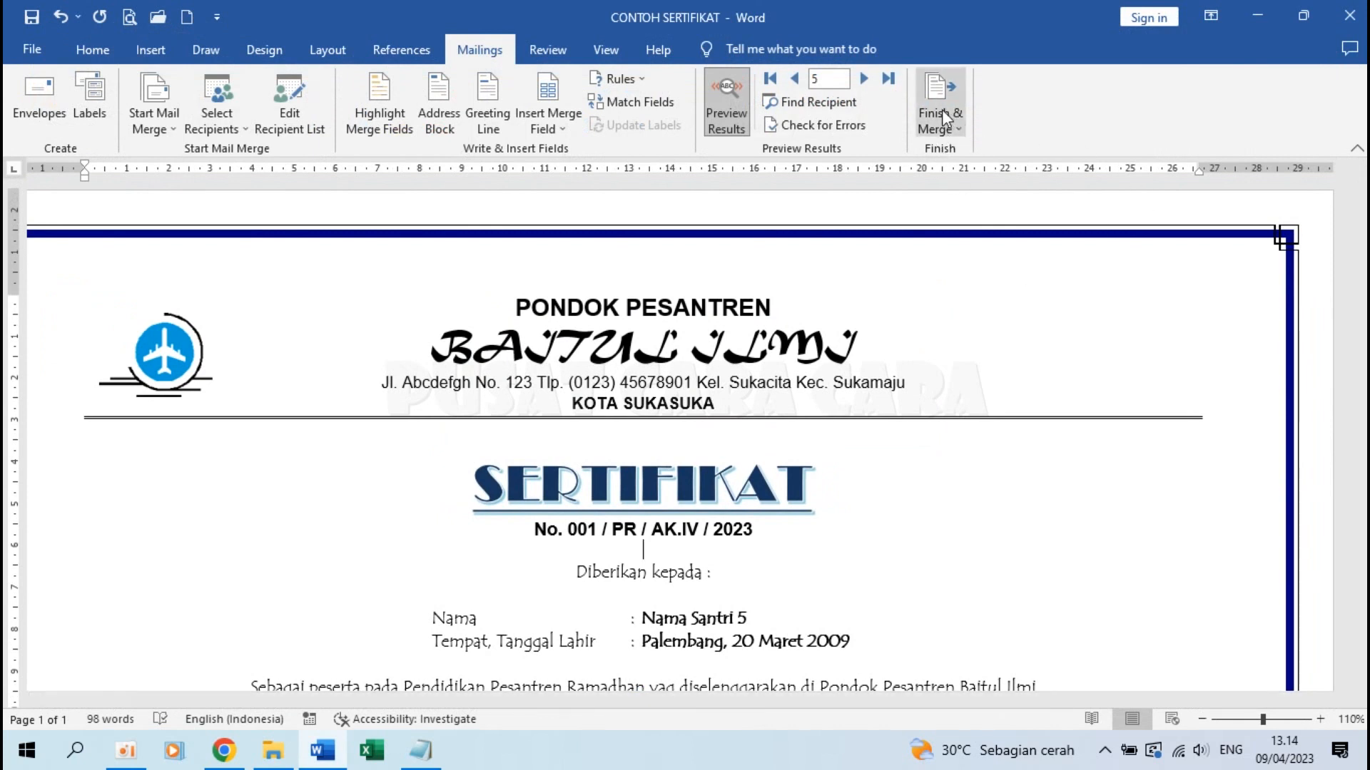
Print all merged certificates on the Canon iP2700 series printer, one collated copy
left_click(941, 109)
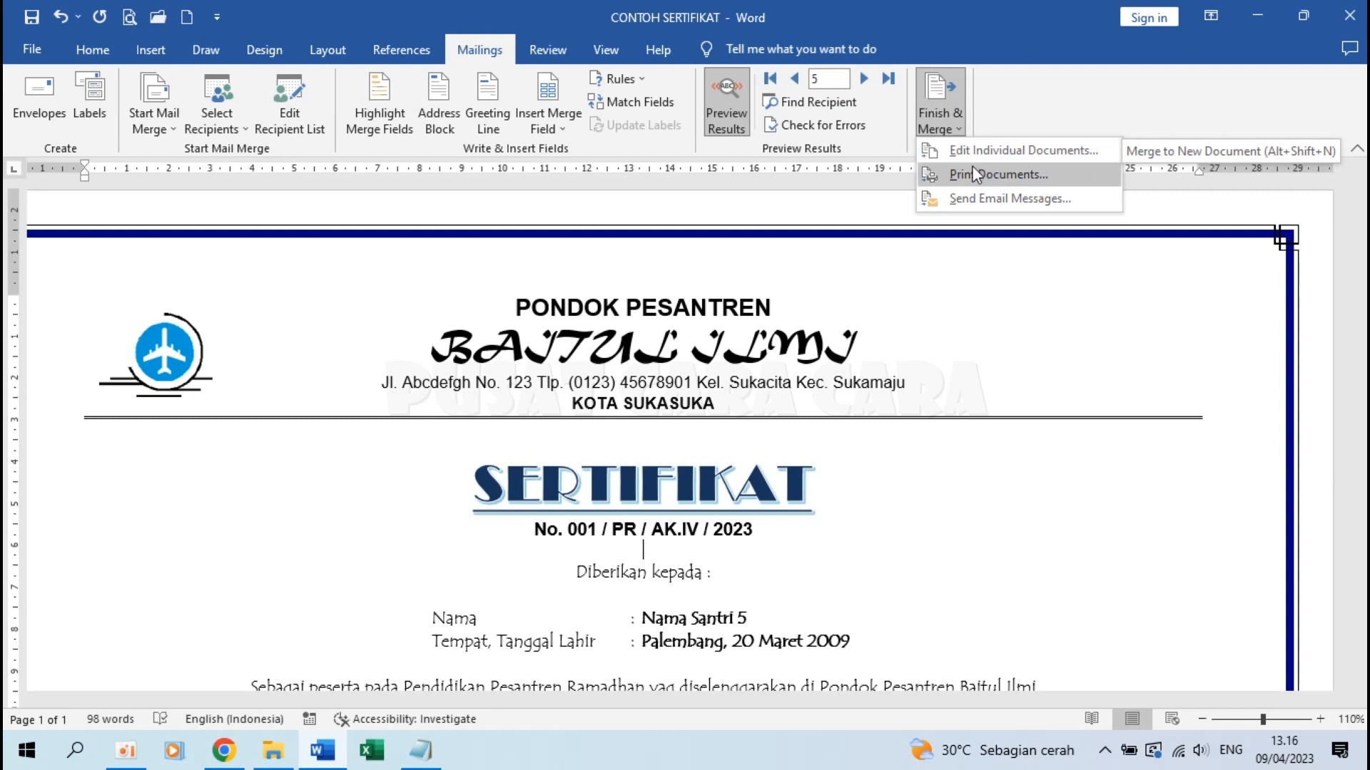
left_click(1012, 174)
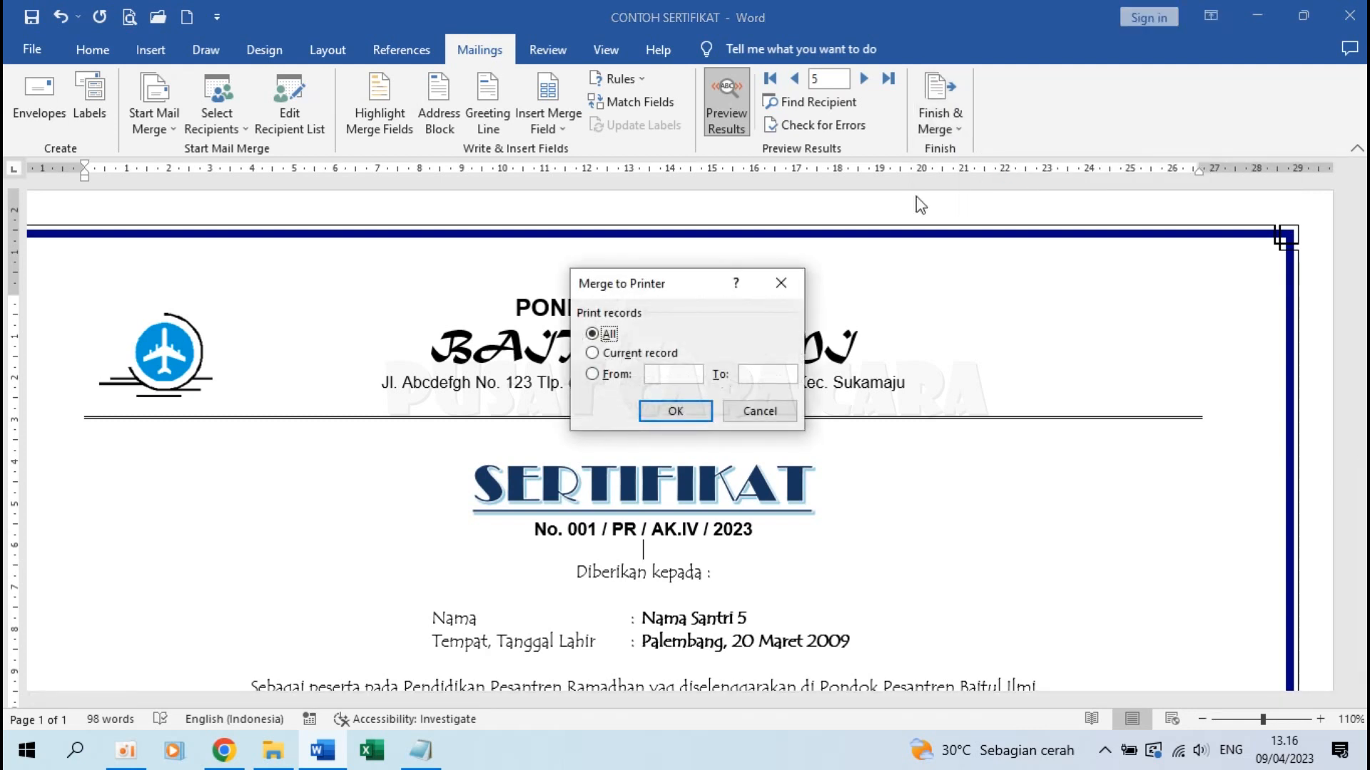
left_click(688, 412)
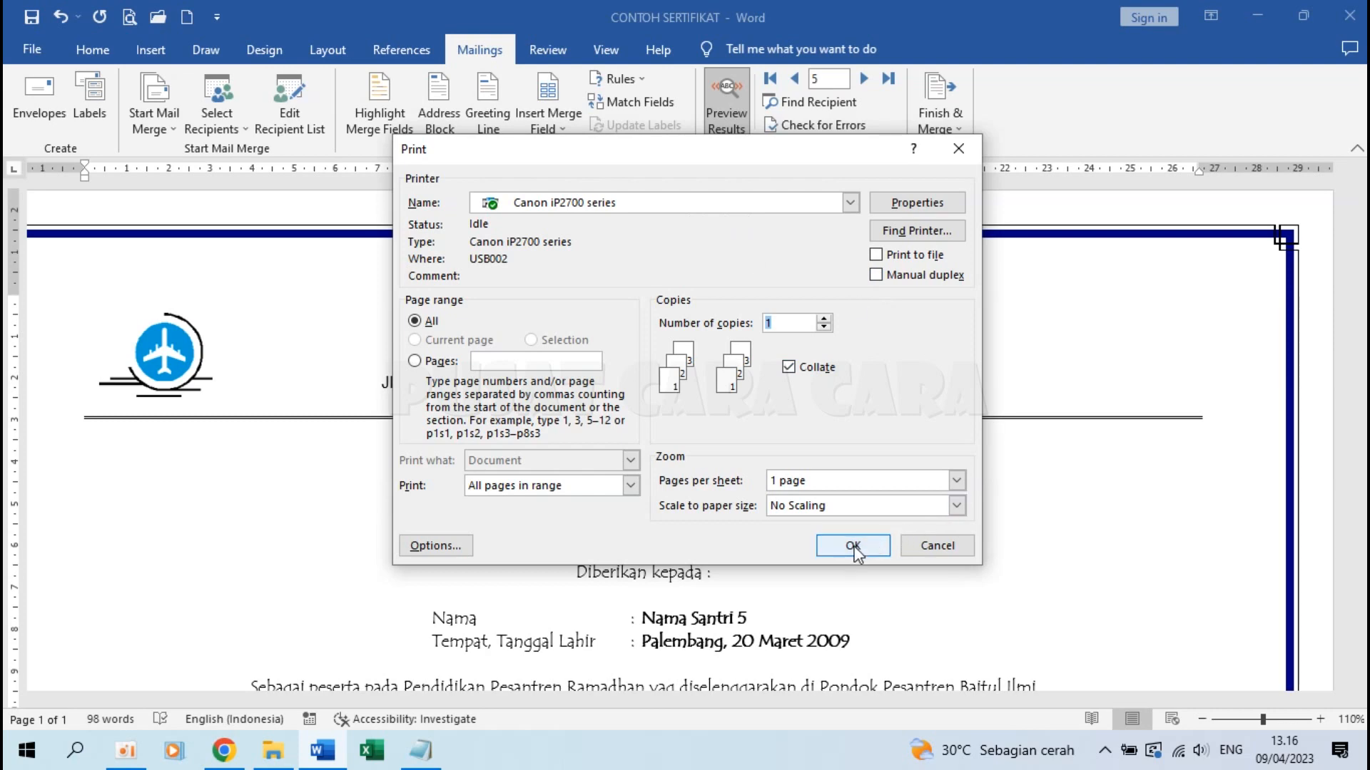
left_click(936, 546)
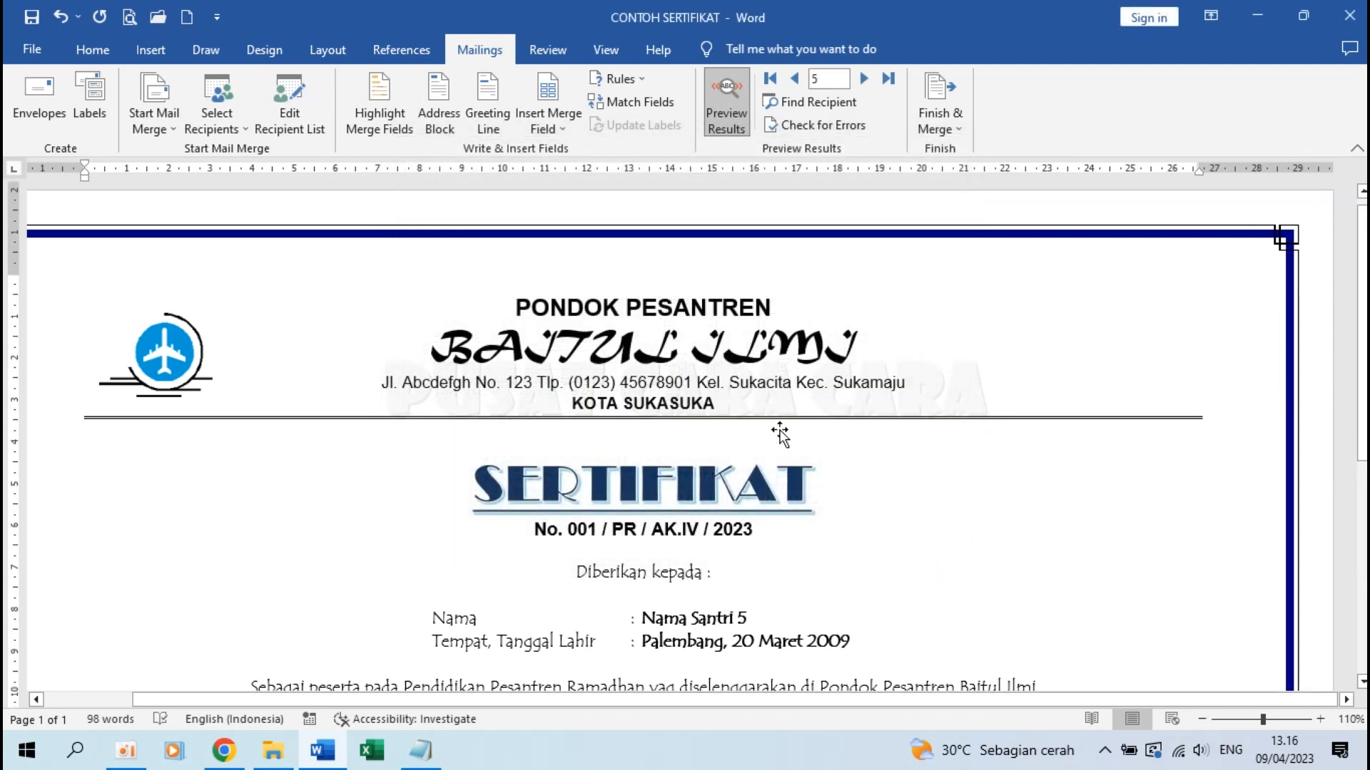
scroll(781, 430, "down", 3)
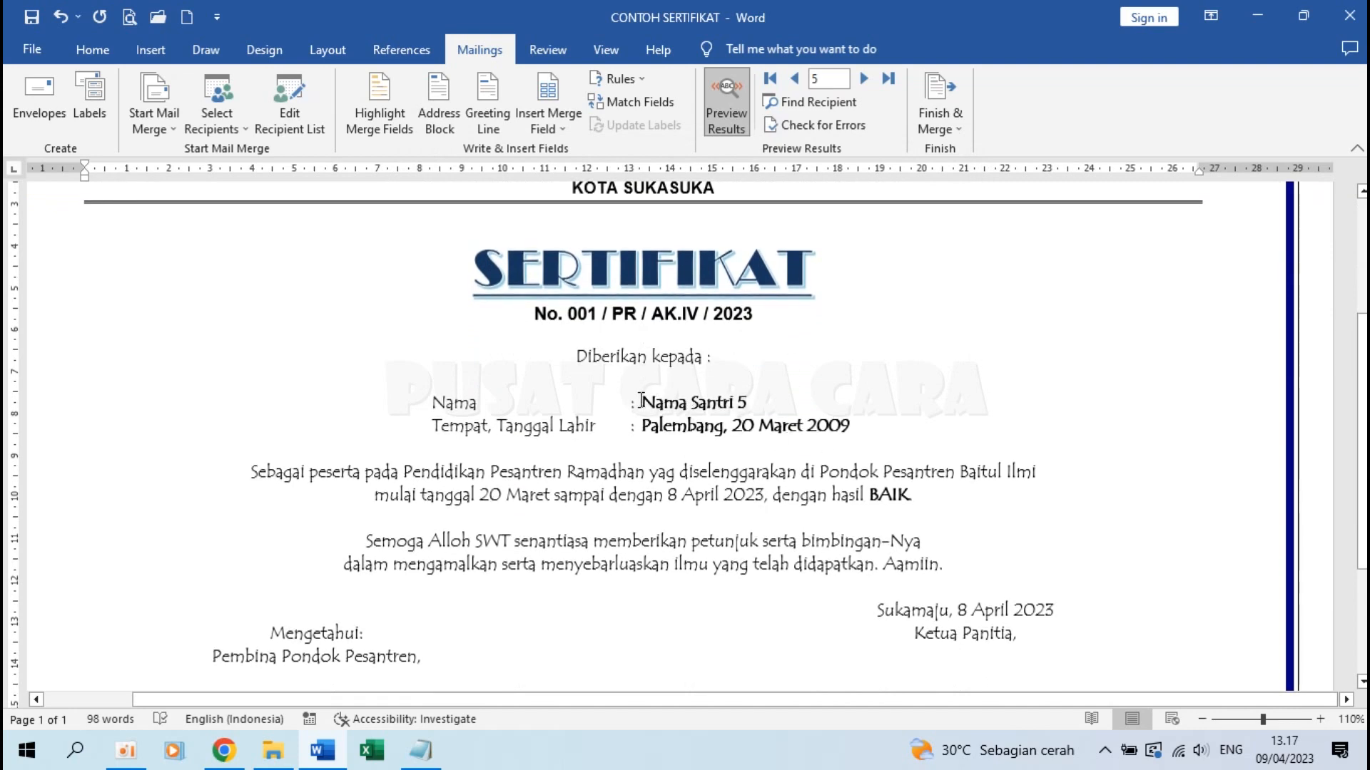
scroll(641, 400, "up", 3)
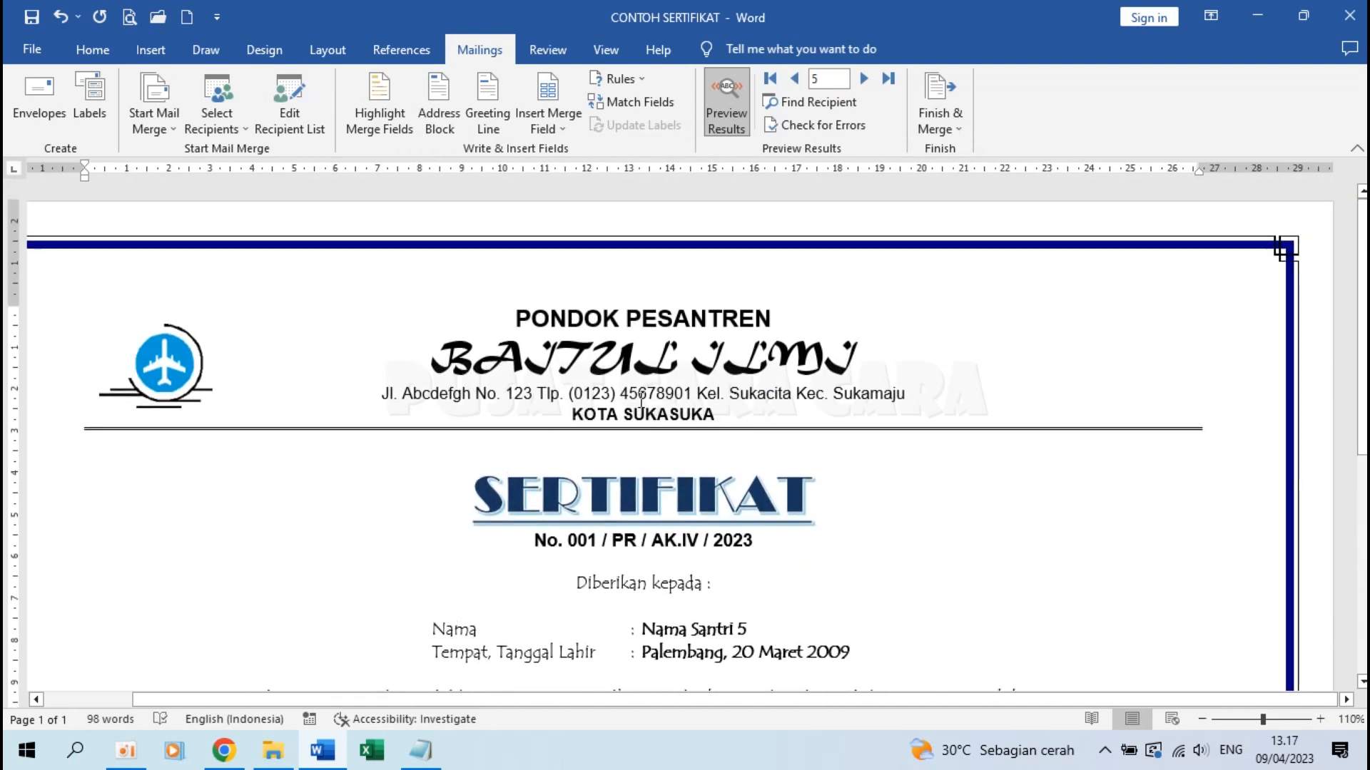